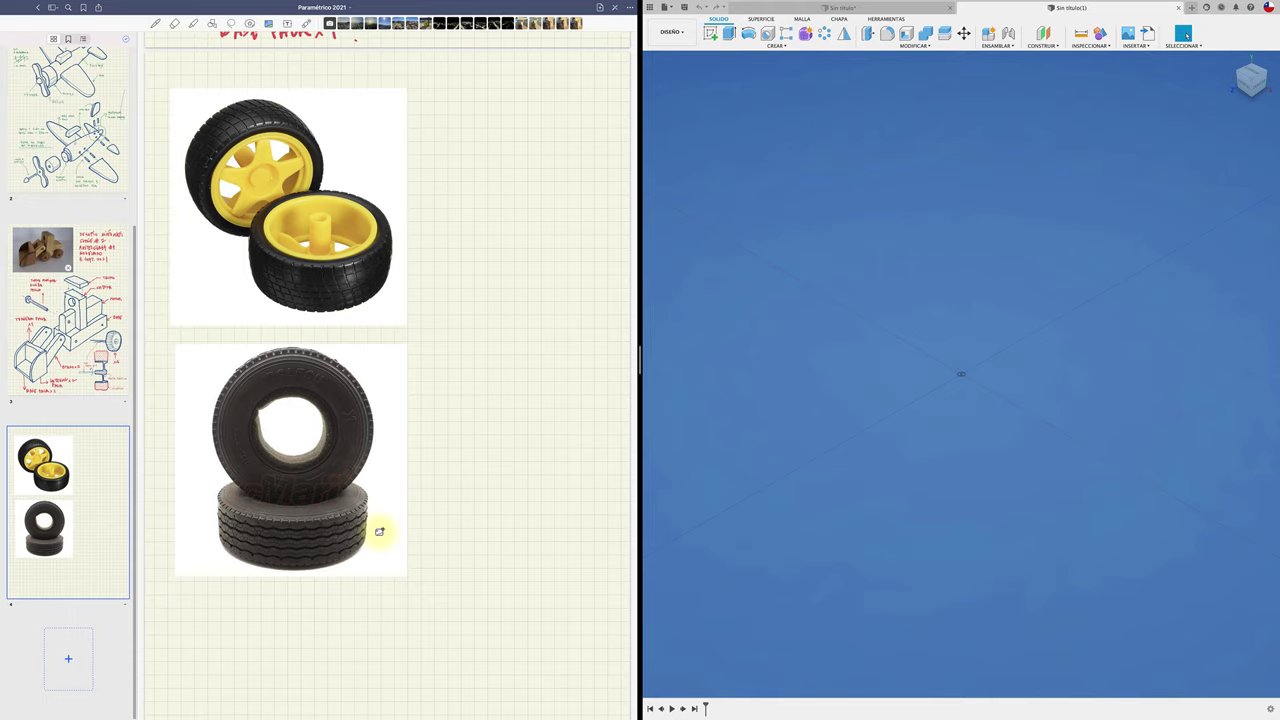
Widen the empty Fusion 360 design window, exit split view, and make it full screen.
{"action": "left_click_drag", "start_coordinate": [641, 363], "coordinate": [249, 366]}
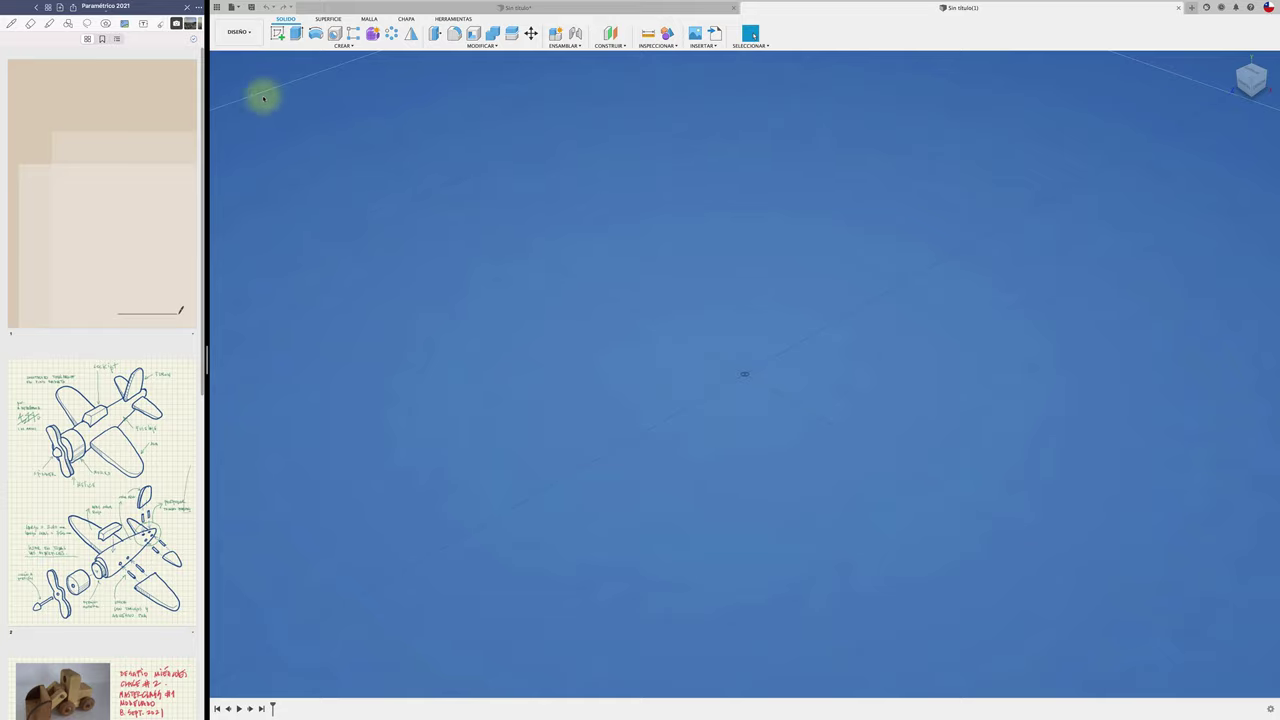
{"action": "mouse_move", "coordinate": [233, 3]}
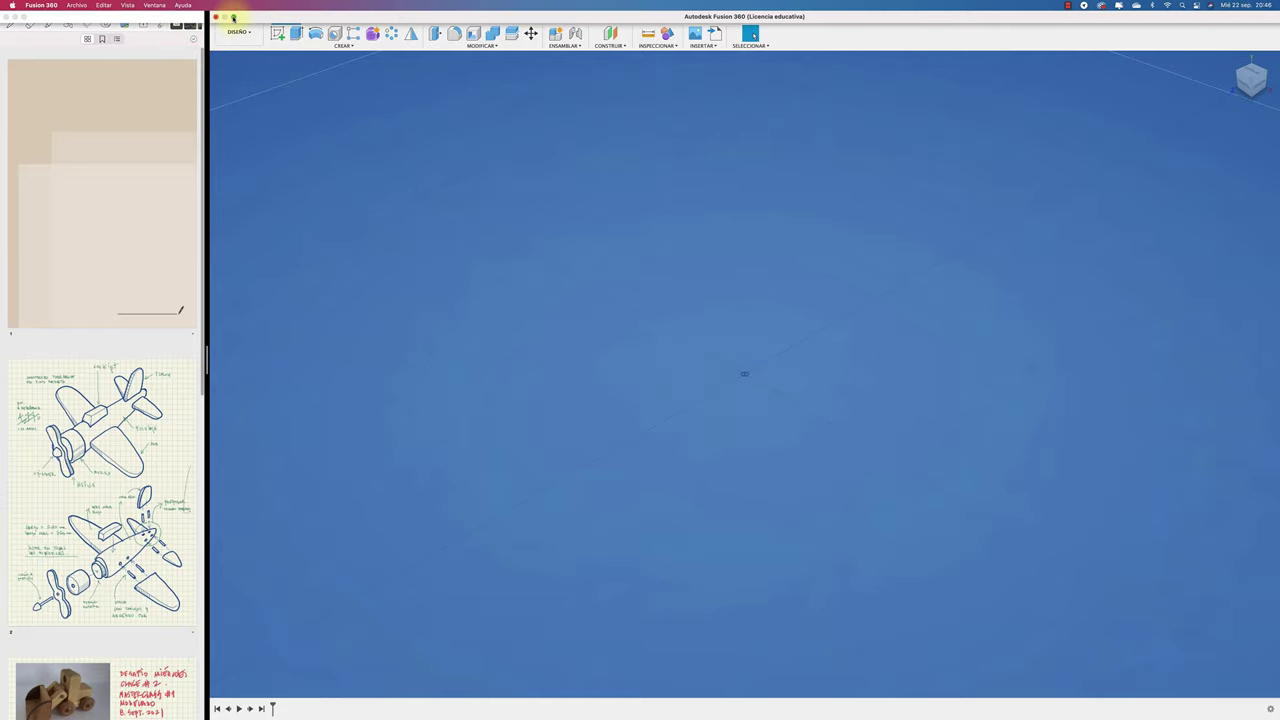
{"action": "left_click", "coordinate": [233, 17]}
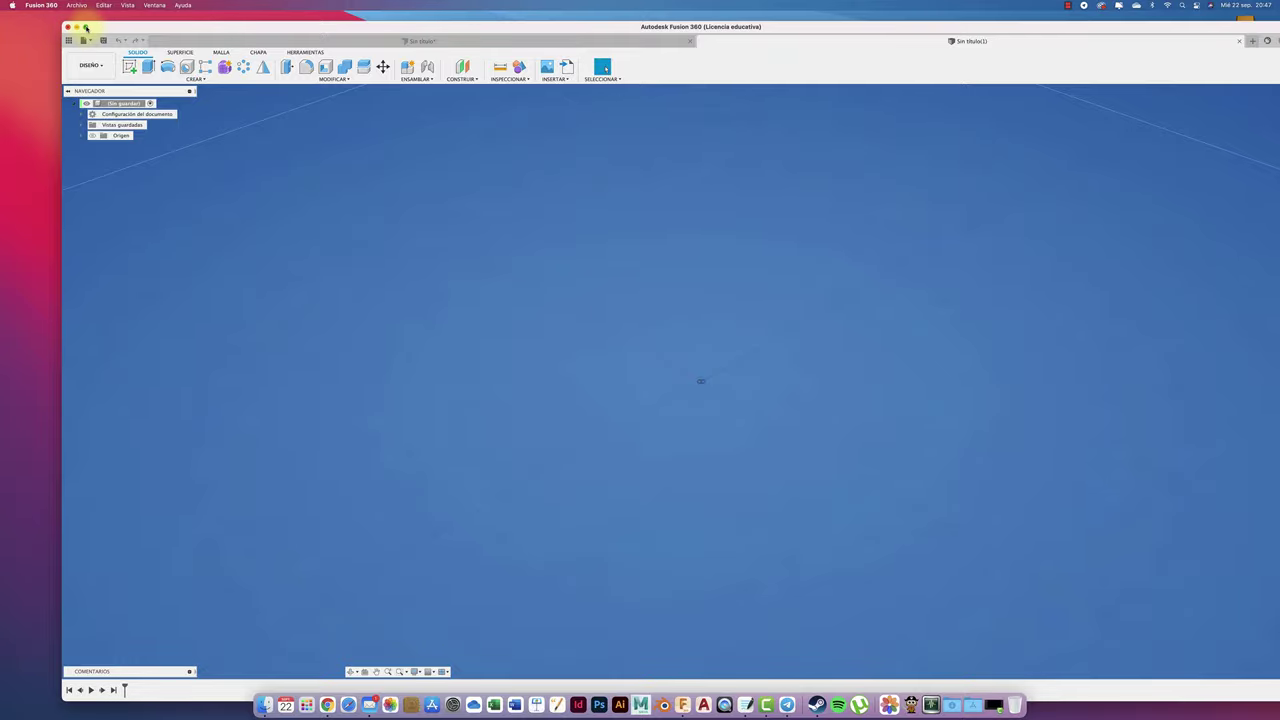
{"action": "left_click", "coordinate": [86, 27]}
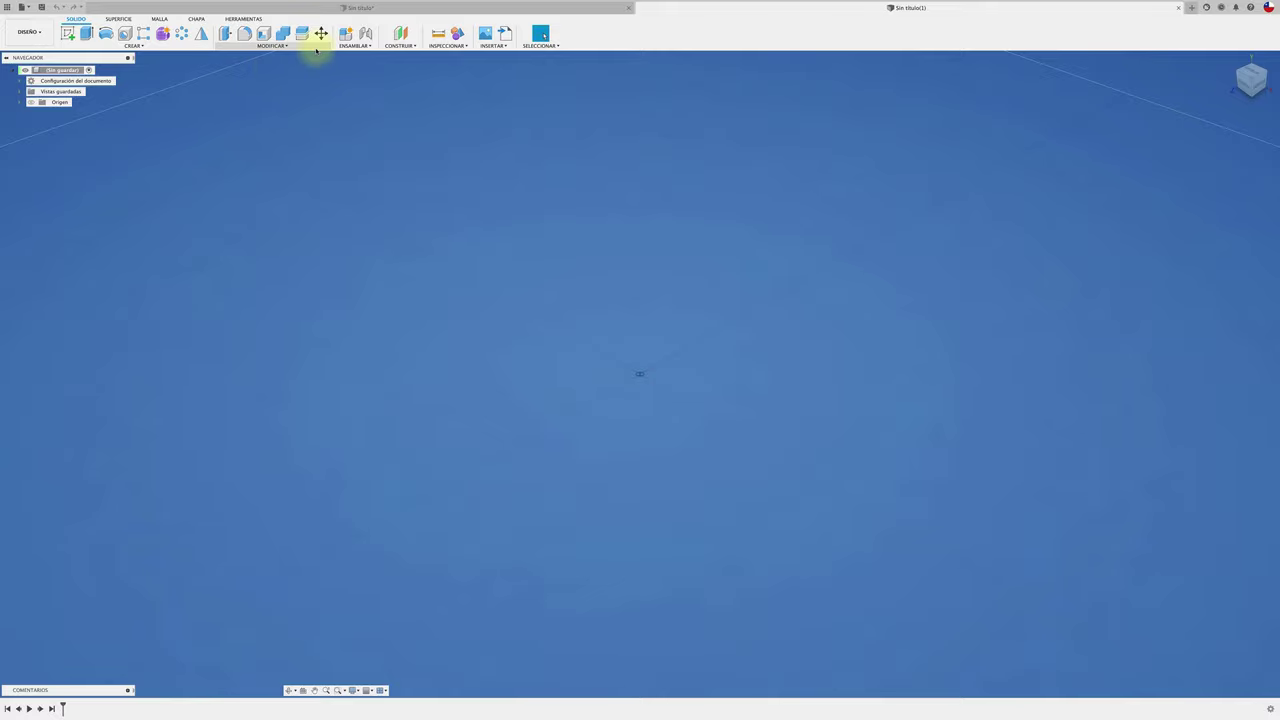
Create a new component named NEUMATICO and select it in the browser.
{"action": "left_click", "coordinate": [346, 33]}
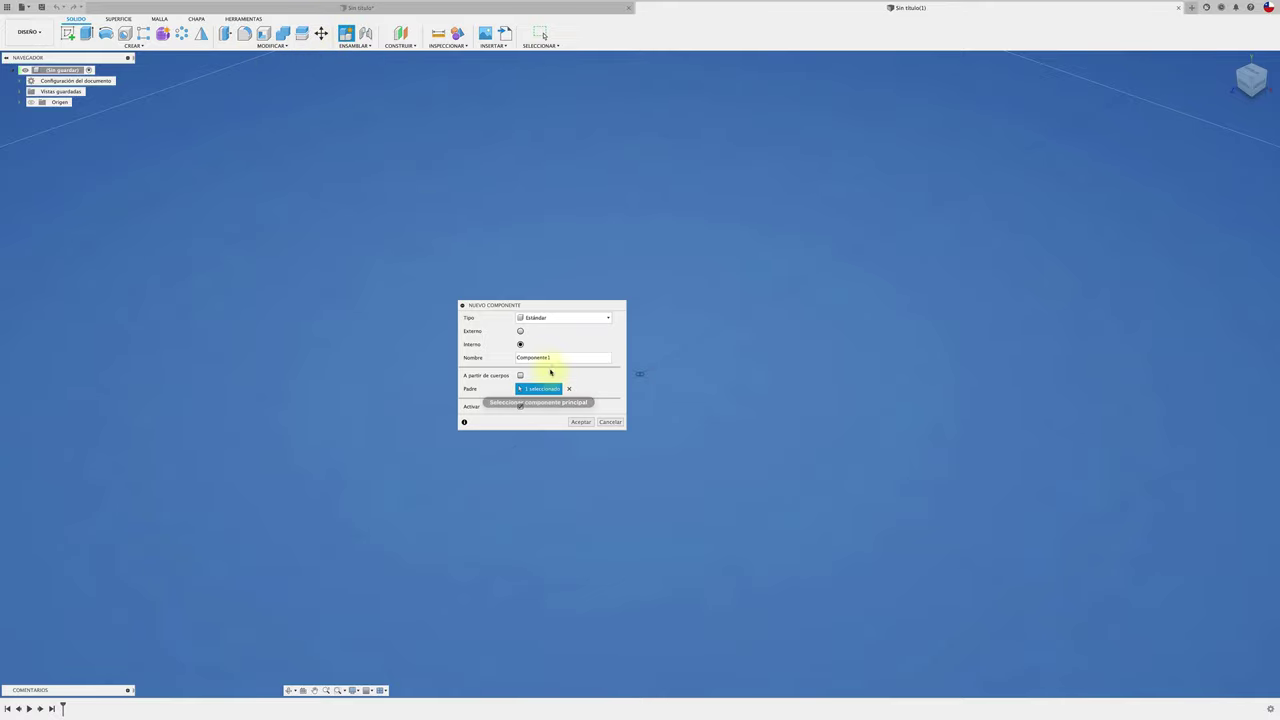
{"action": "type", "text": "N"}
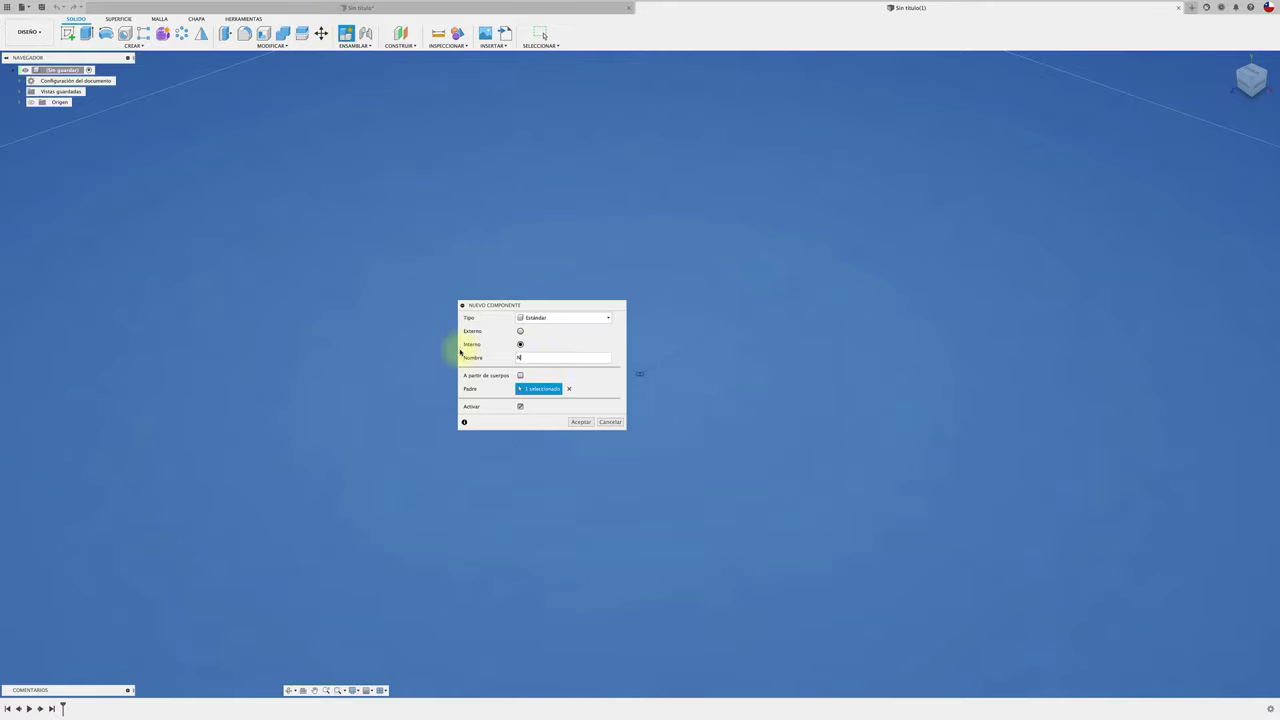
{"action": "type", "text": "EUMATICO"}
{"action": "left_click", "coordinate": [581, 421]}
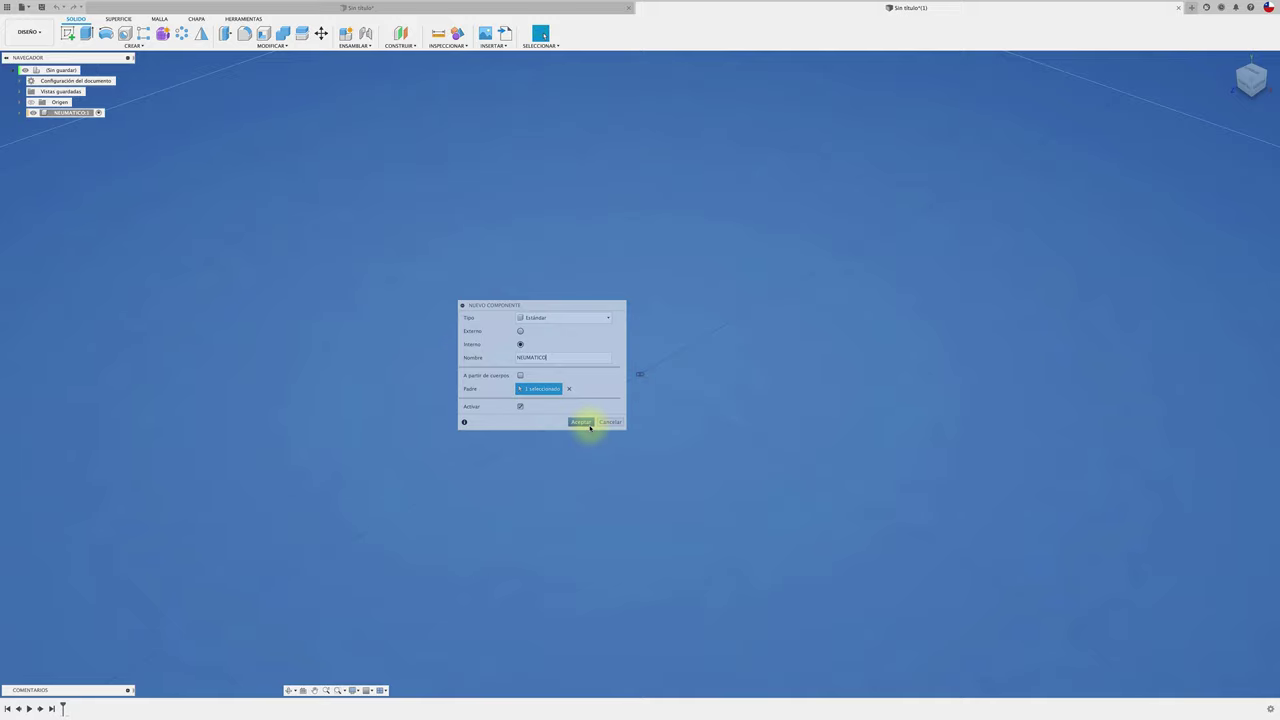
{"action": "left_click", "coordinate": [81, 116]}
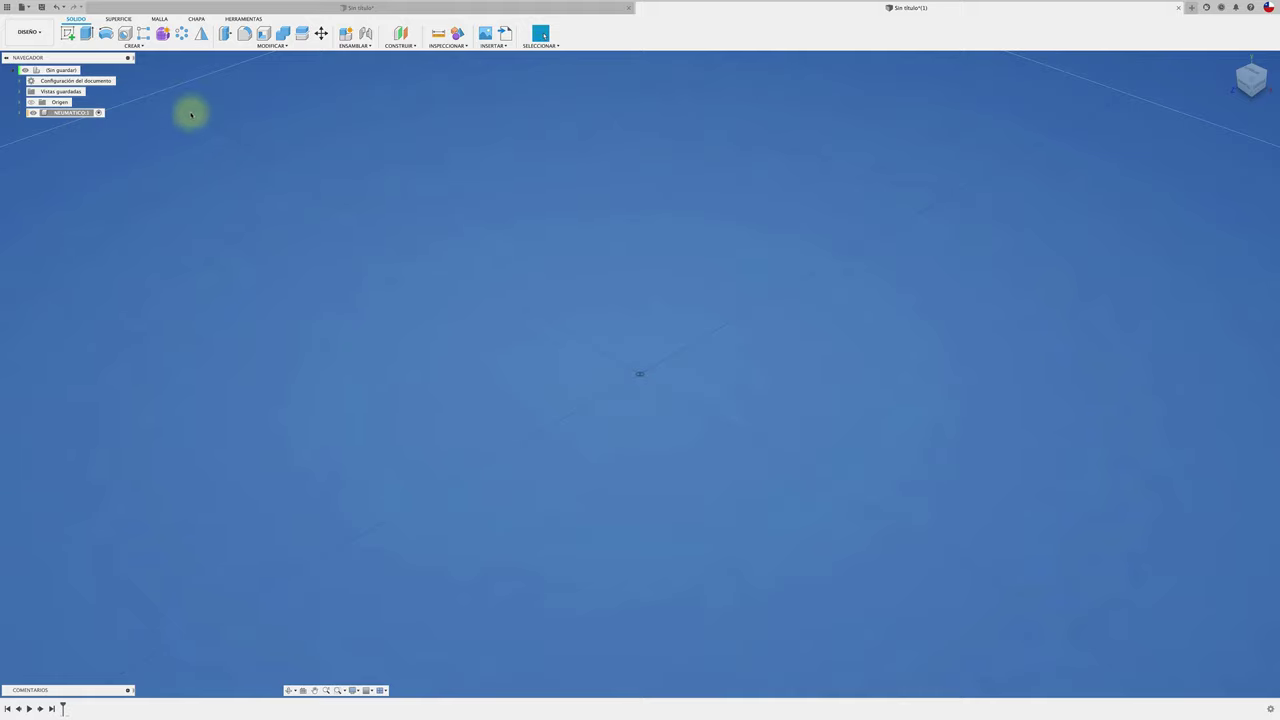
{"action": "left_click", "coordinate": [68, 33]}
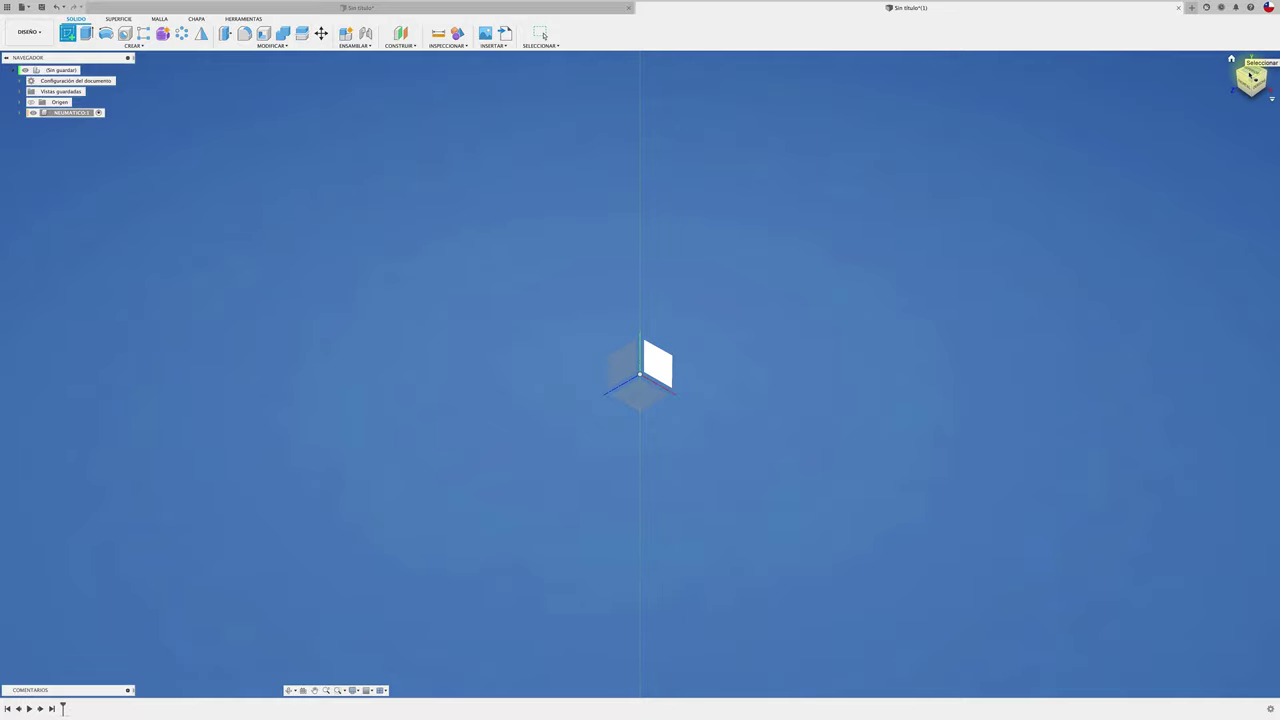
On an origin plane, sketch a 40 mm diameter circle centred on the origin.
{"action": "left_click", "coordinate": [644, 399]}
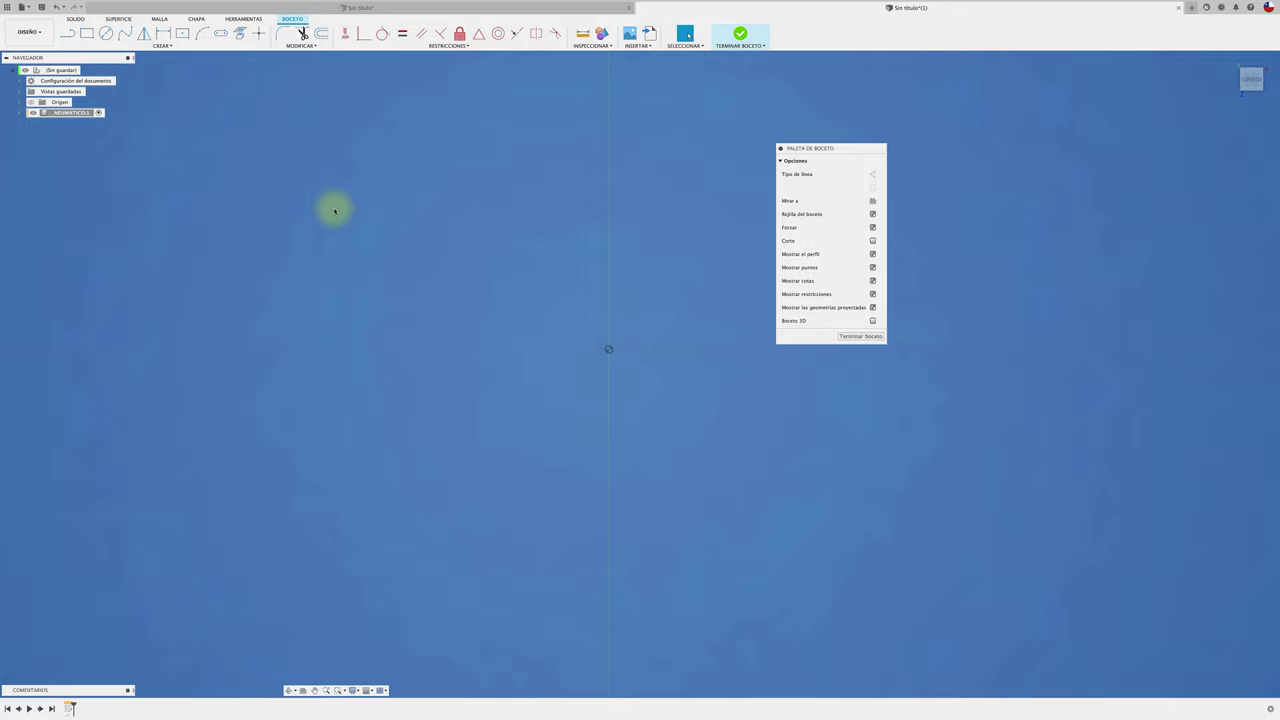
{"action": "left_click", "coordinate": [106, 33]}
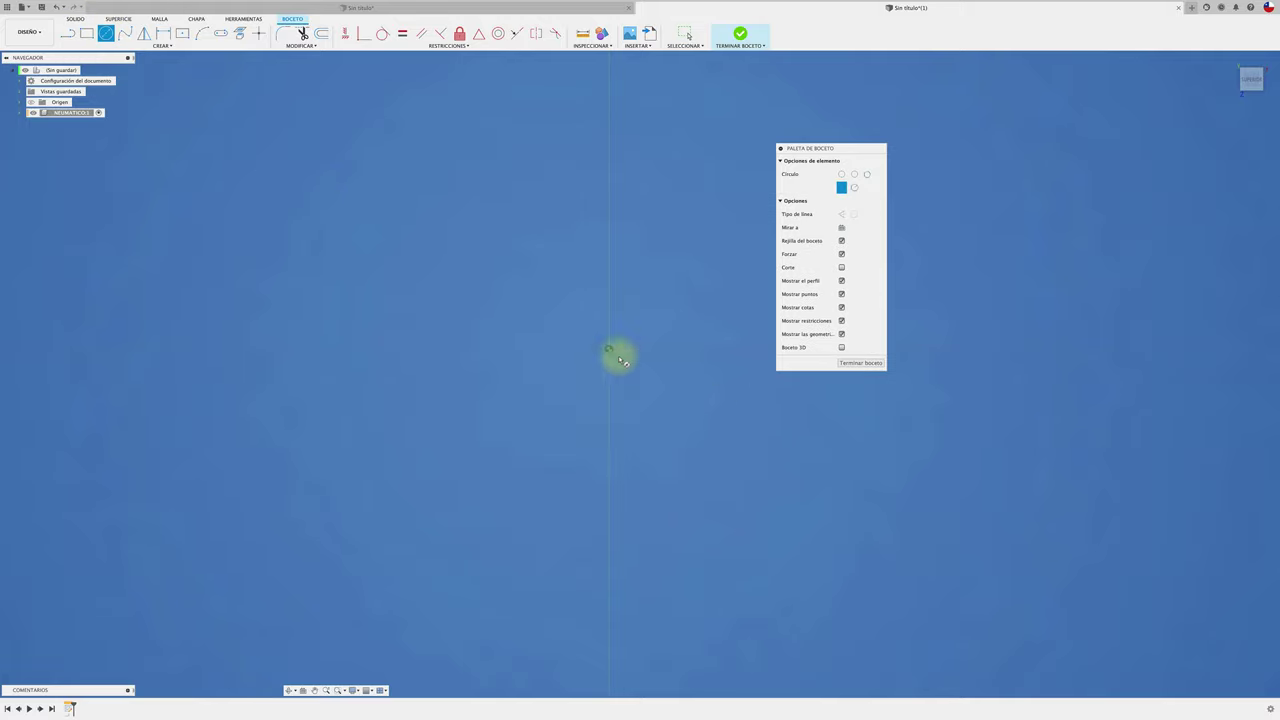
{"action": "left_click", "coordinate": [608, 349]}
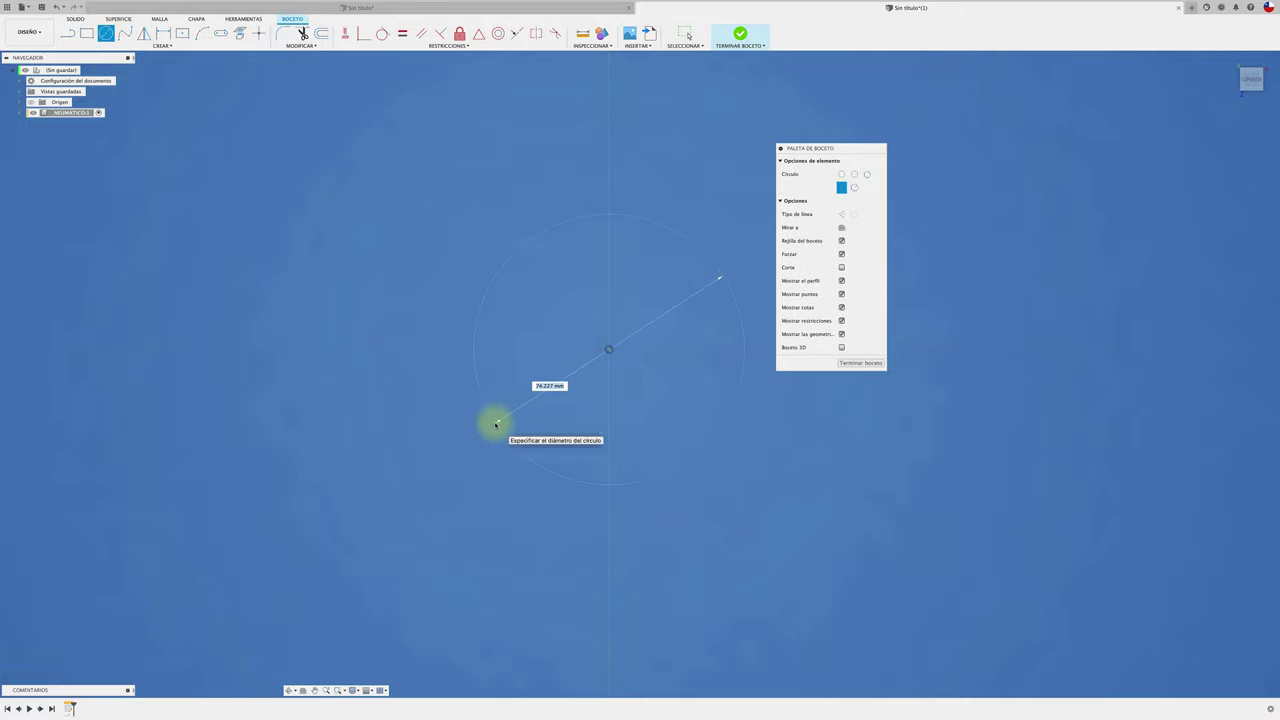
{"action": "type", "text": "40"}
{"action": "key", "text": "Return"}
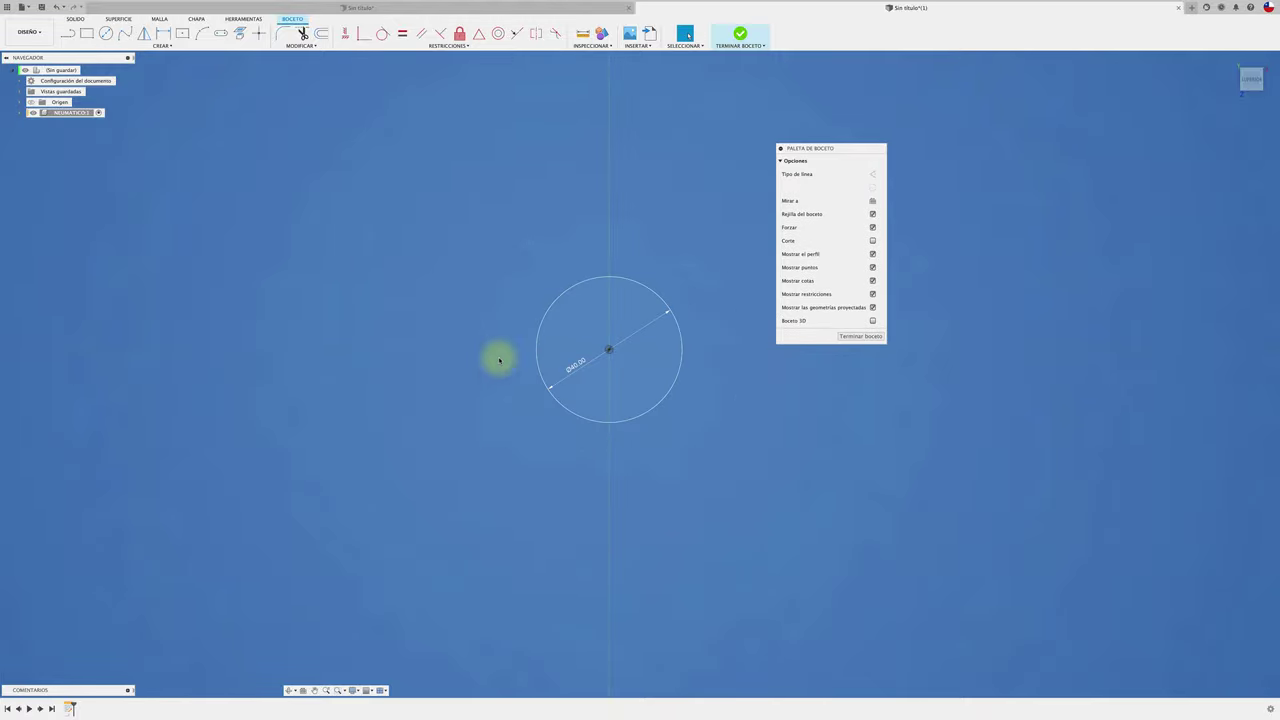
{"action": "scroll", "coordinate": [670, 355], "scroll_direction": "up", "scroll_amount": 3}
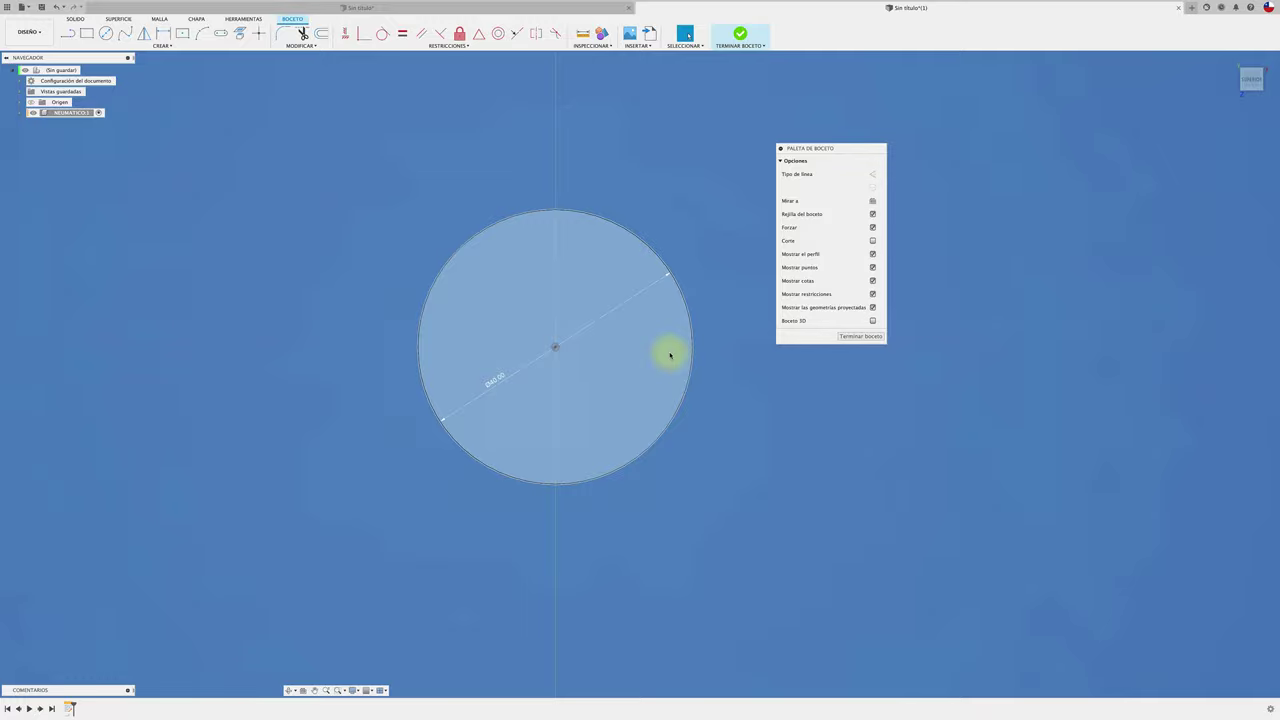
{"action": "scroll", "coordinate": [670, 355], "scroll_direction": "up", "scroll_amount": 2}
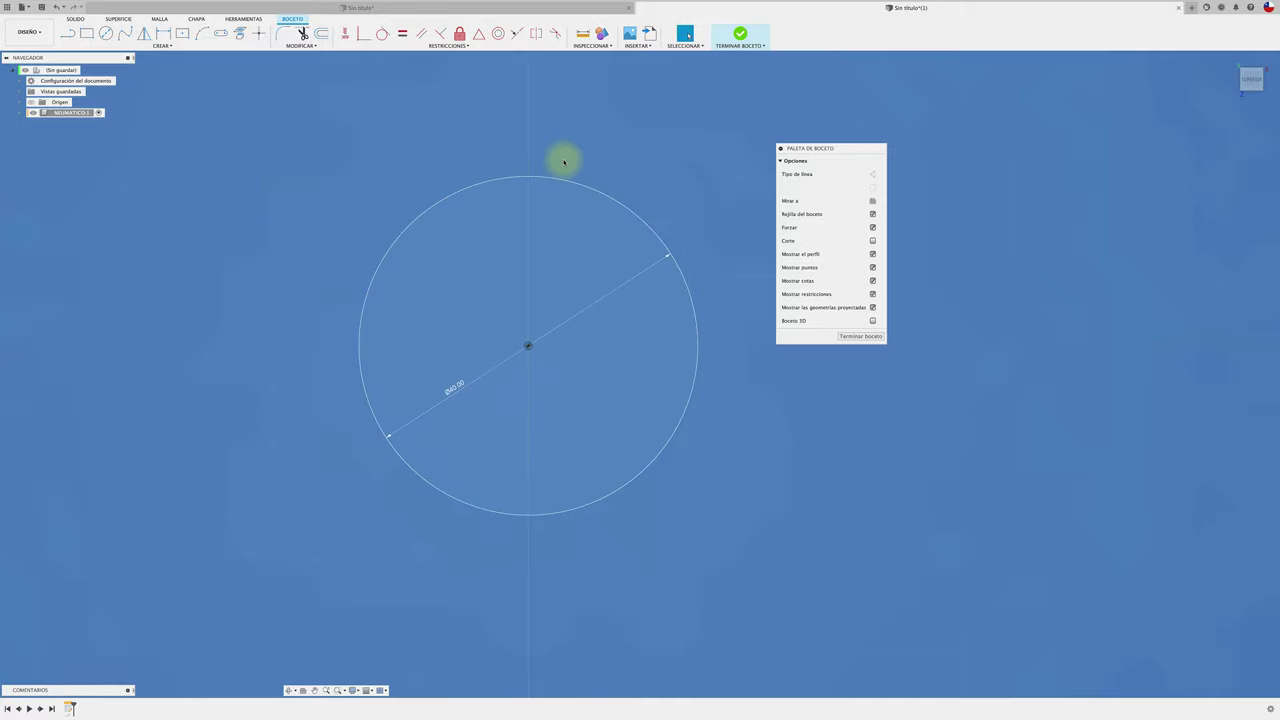
Draw a vertical line up from the circle centre and make it a centreline.
{"action": "left_click", "coordinate": [67, 33]}
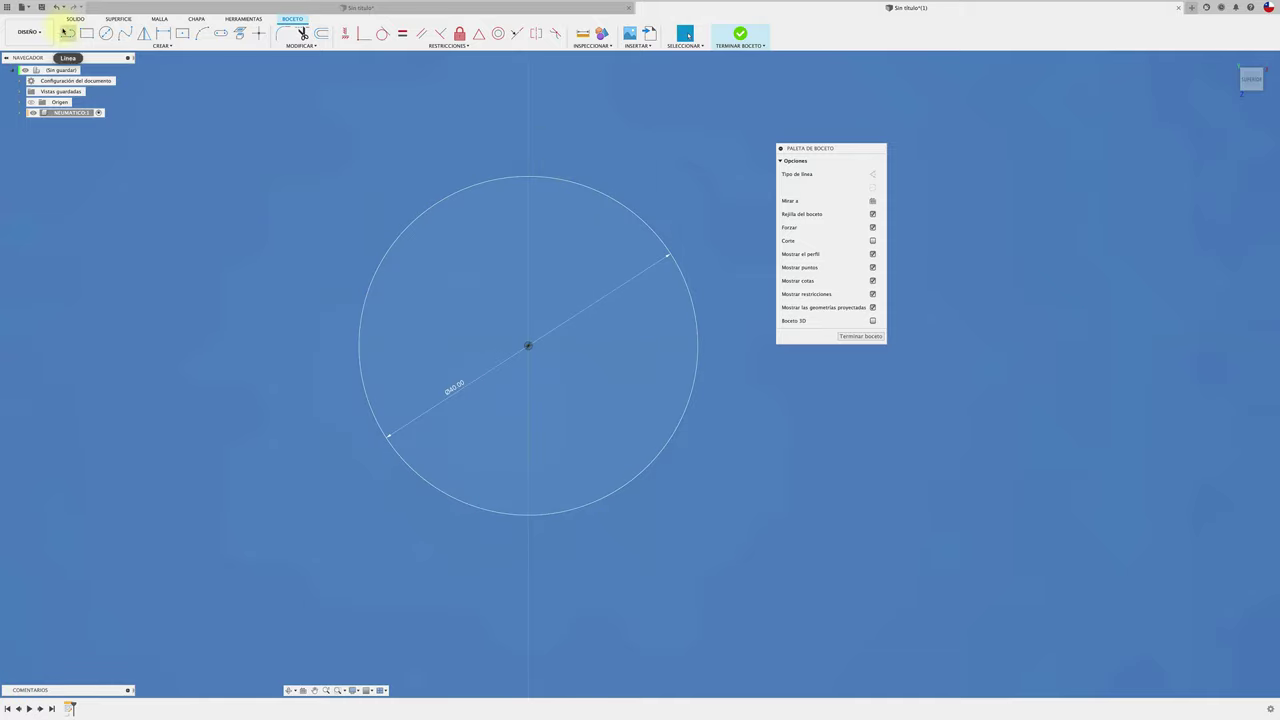
{"action": "left_click", "coordinate": [528, 346]}
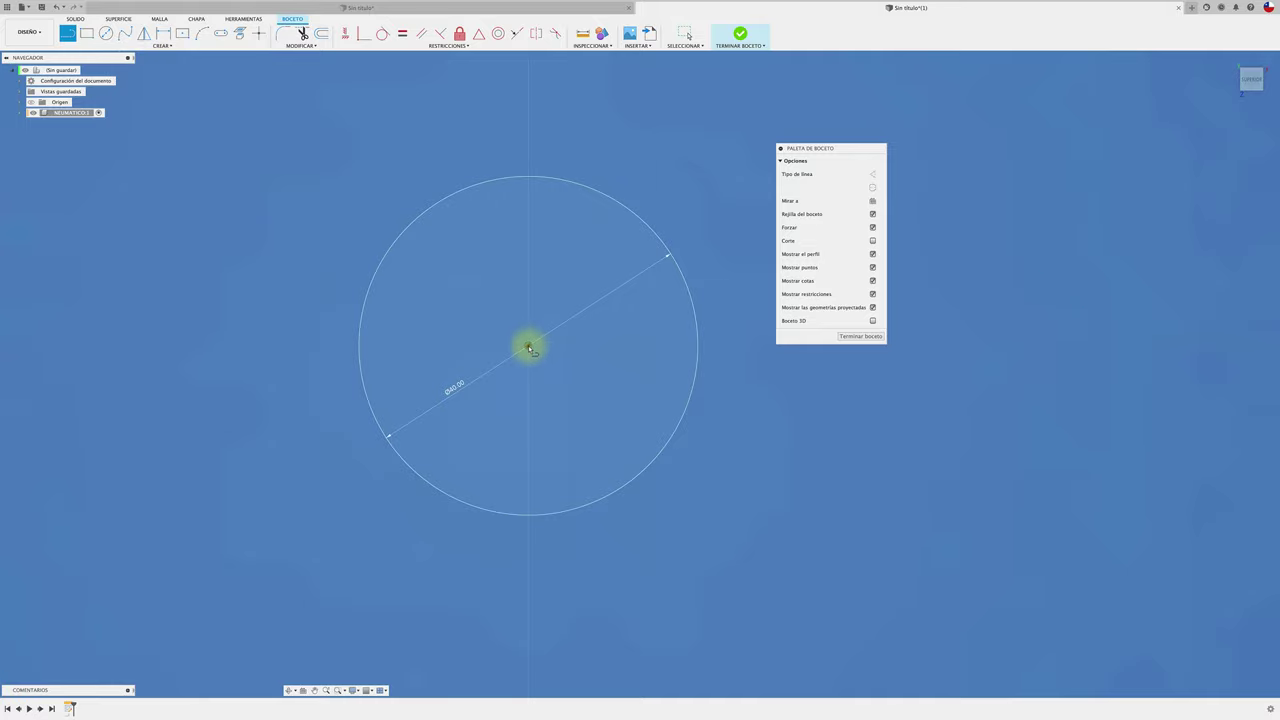
{"action": "left_click", "coordinate": [529, 107]}
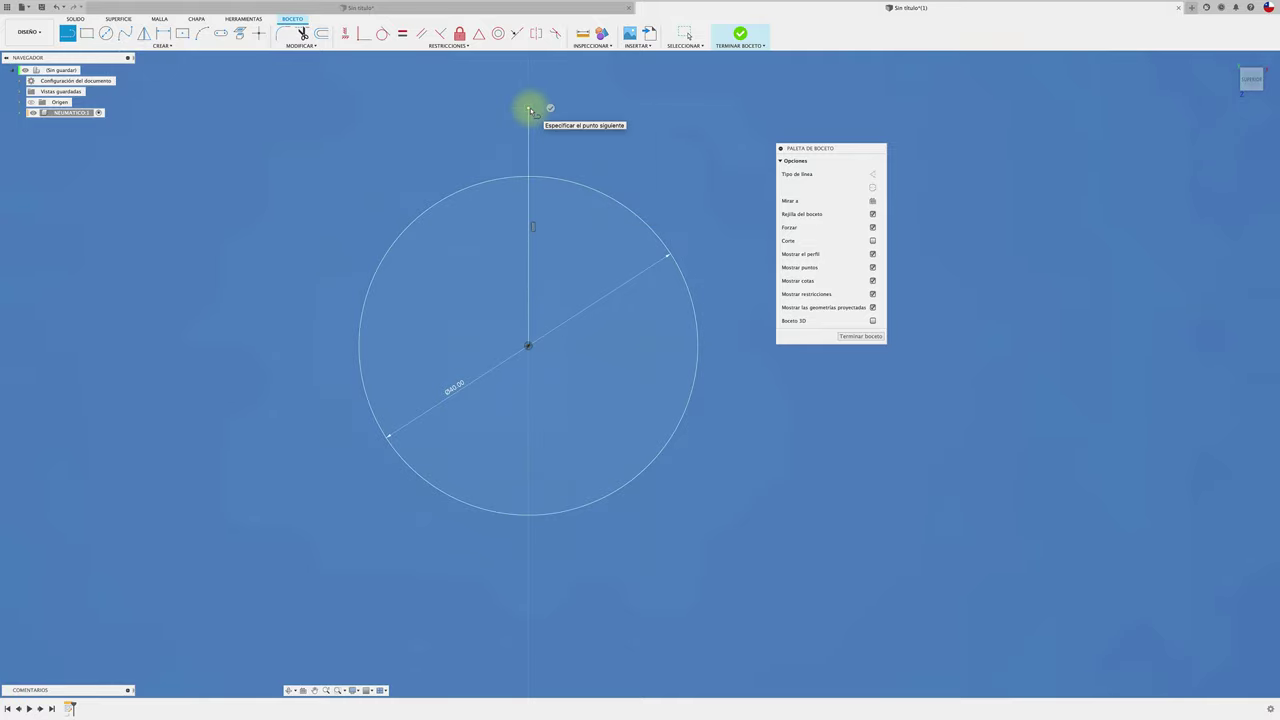
{"action": "key", "text": "Escape"}
{"action": "left_click_drag", "start_coordinate": [536, 118], "coordinate": [508, 140]}
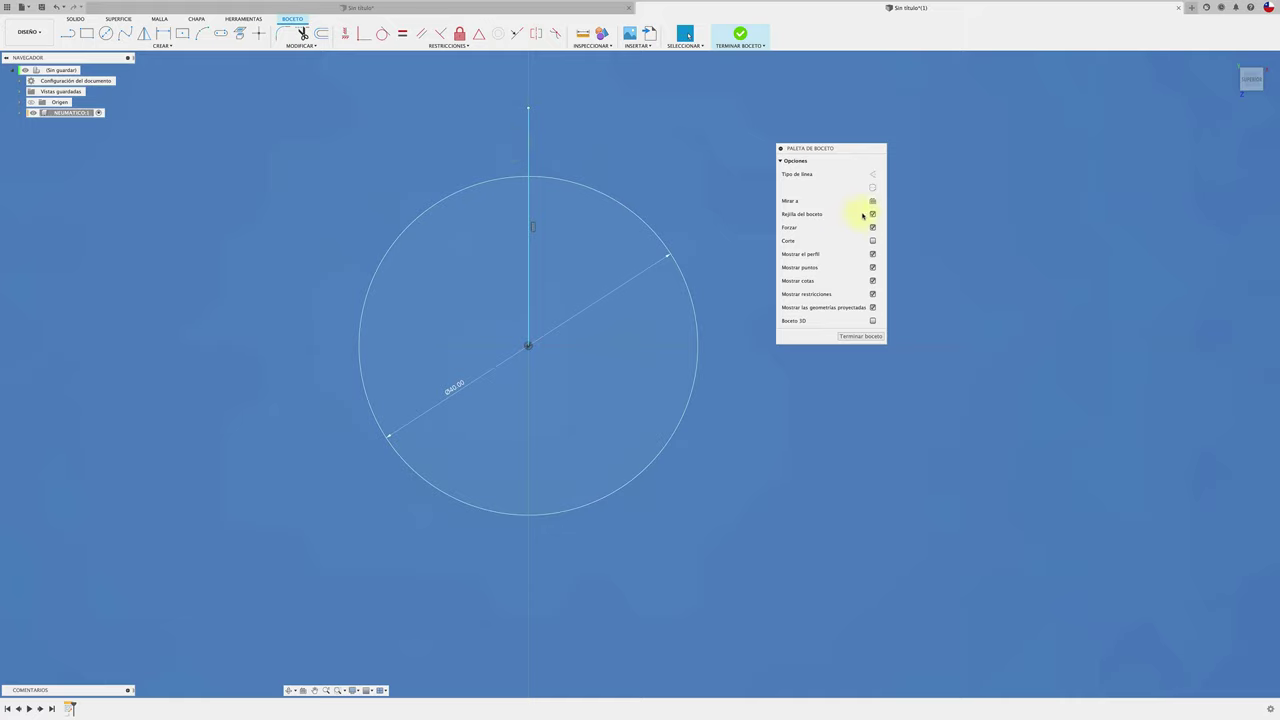
{"action": "left_click", "coordinate": [872, 187]}
Draw a slanted line from the centre, left of vertical, with the vertical line as construction.
{"action": "left_click", "coordinate": [67, 33]}
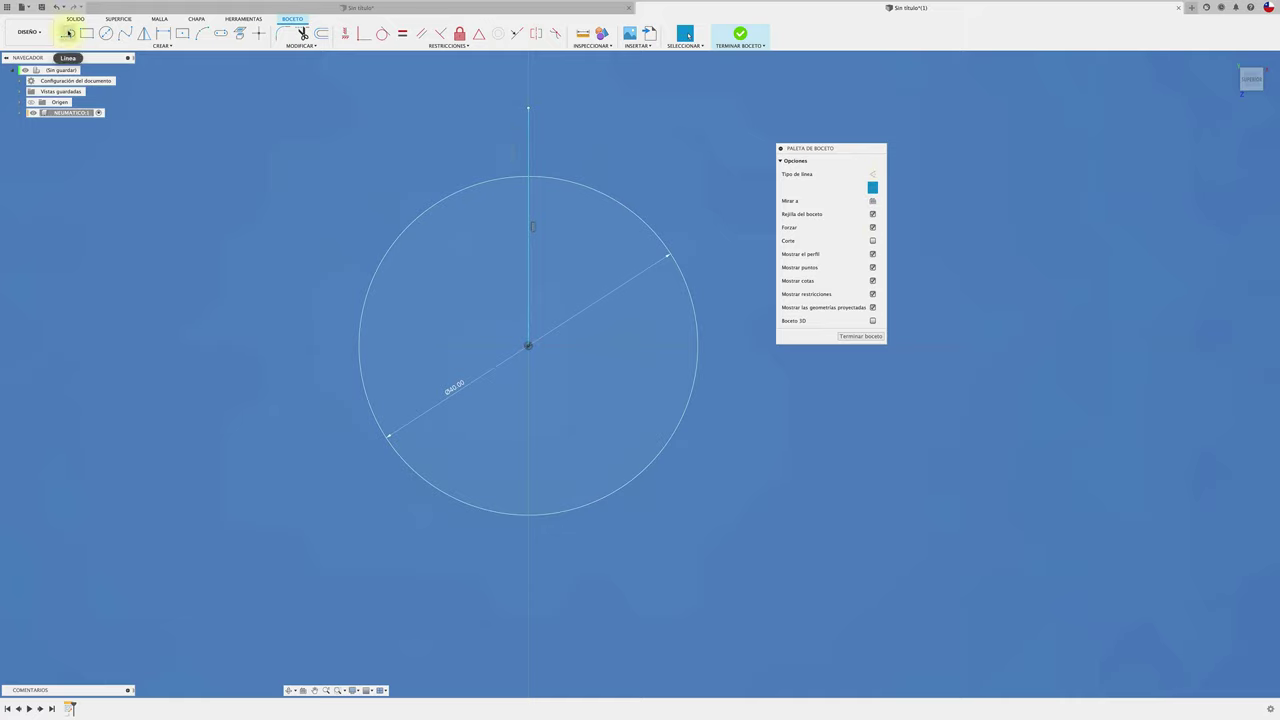
{"action": "left_click", "coordinate": [528, 346]}
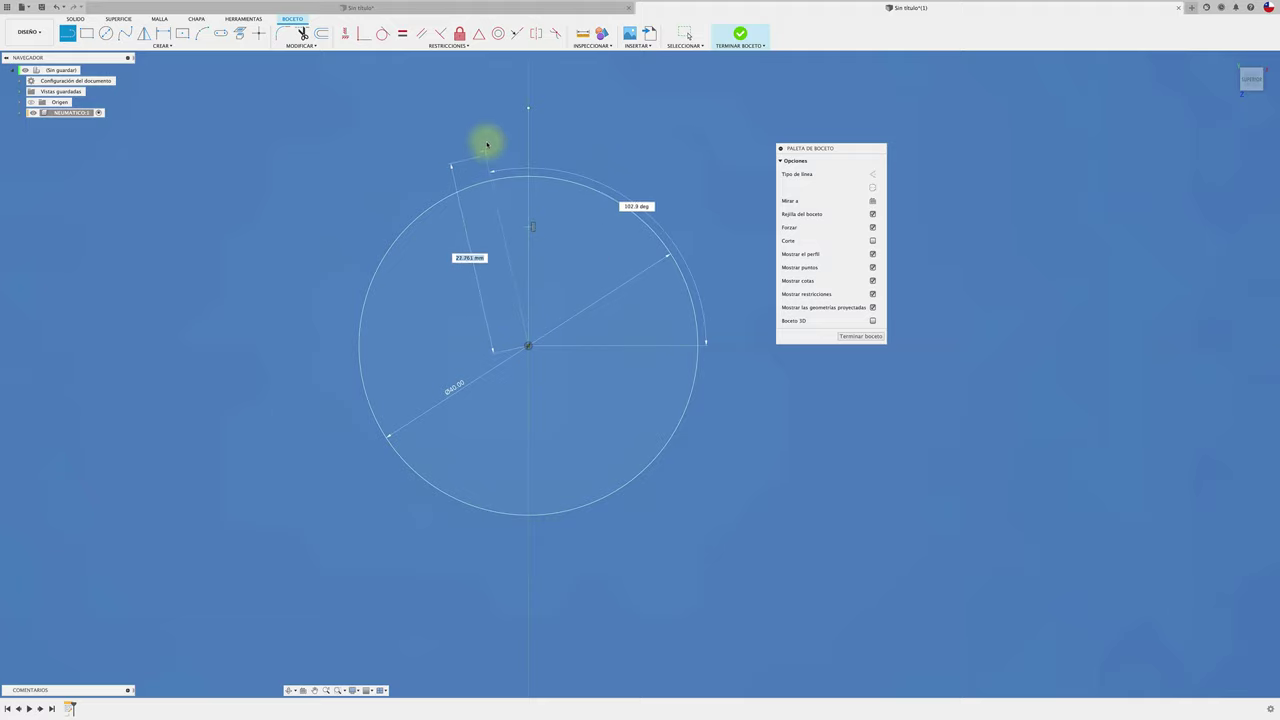
{"action": "left_click", "coordinate": [489, 119]}
{"action": "key", "text": "Escape"}
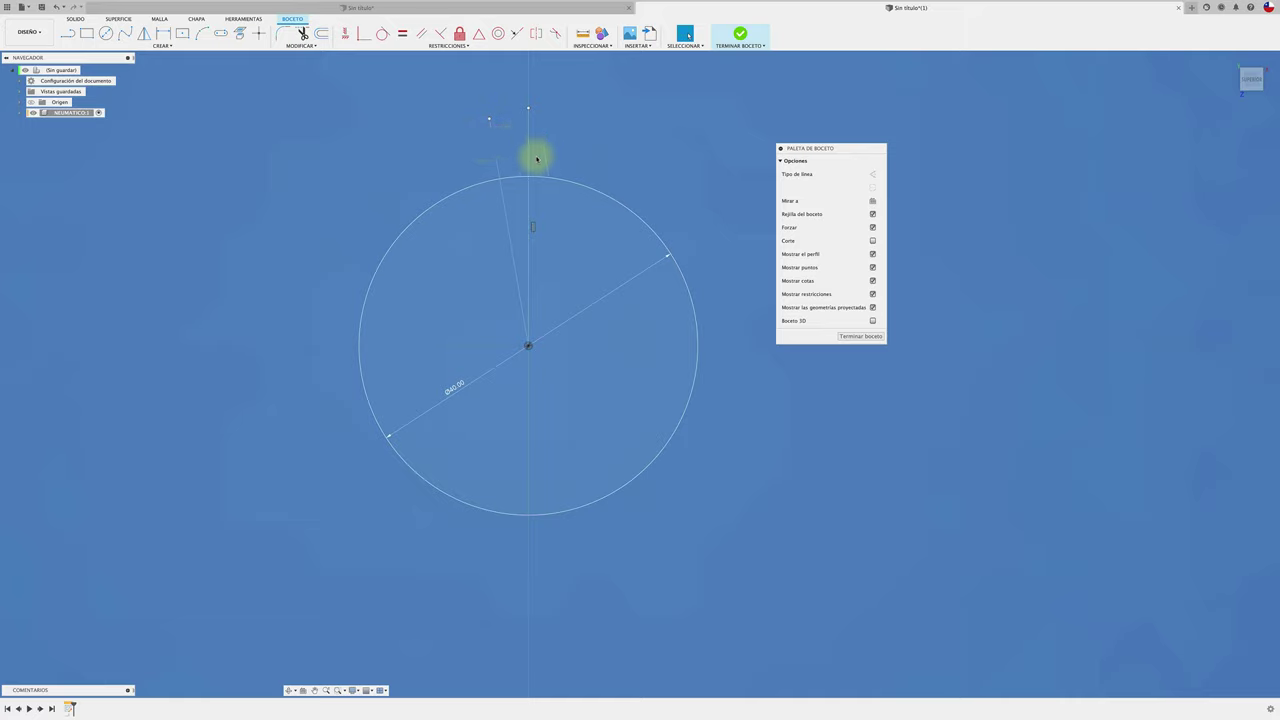
{"action": "left_click", "coordinate": [530, 155]}
{"action": "key", "text": "x"}
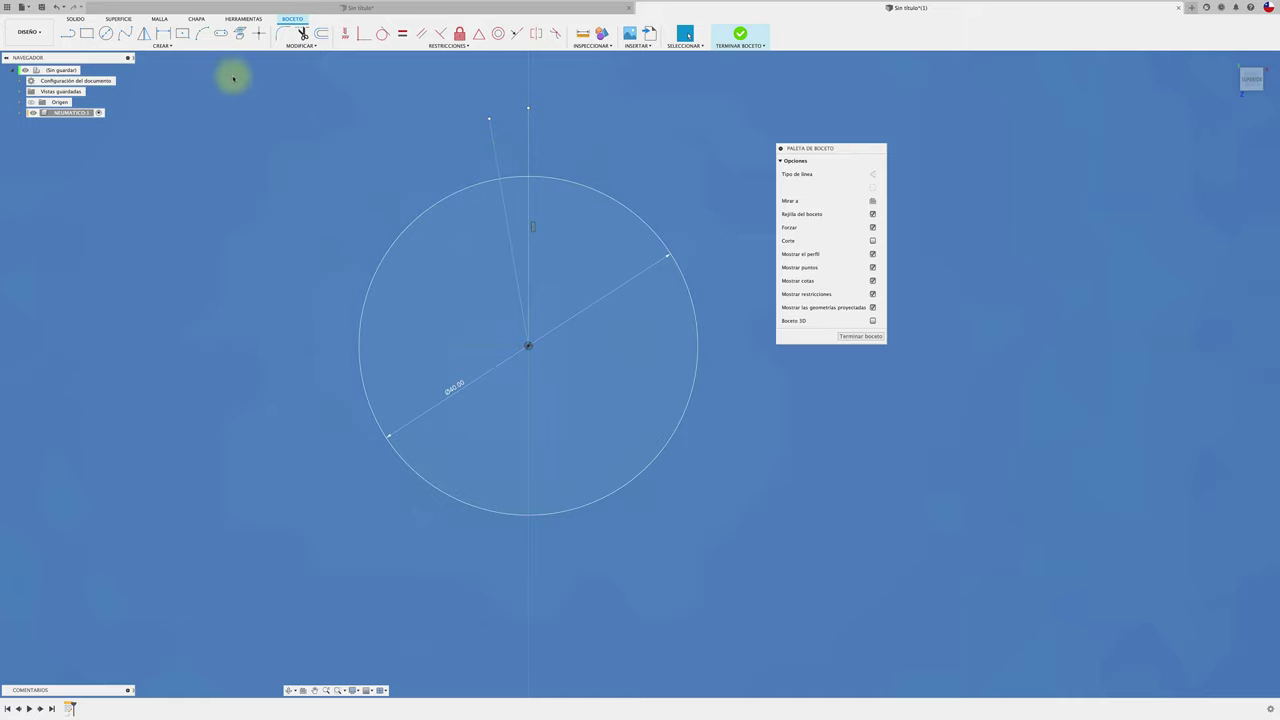
Dimension the angle between the slanted and vertical lines to 5°.
{"action": "left_click", "coordinate": [165, 35]}
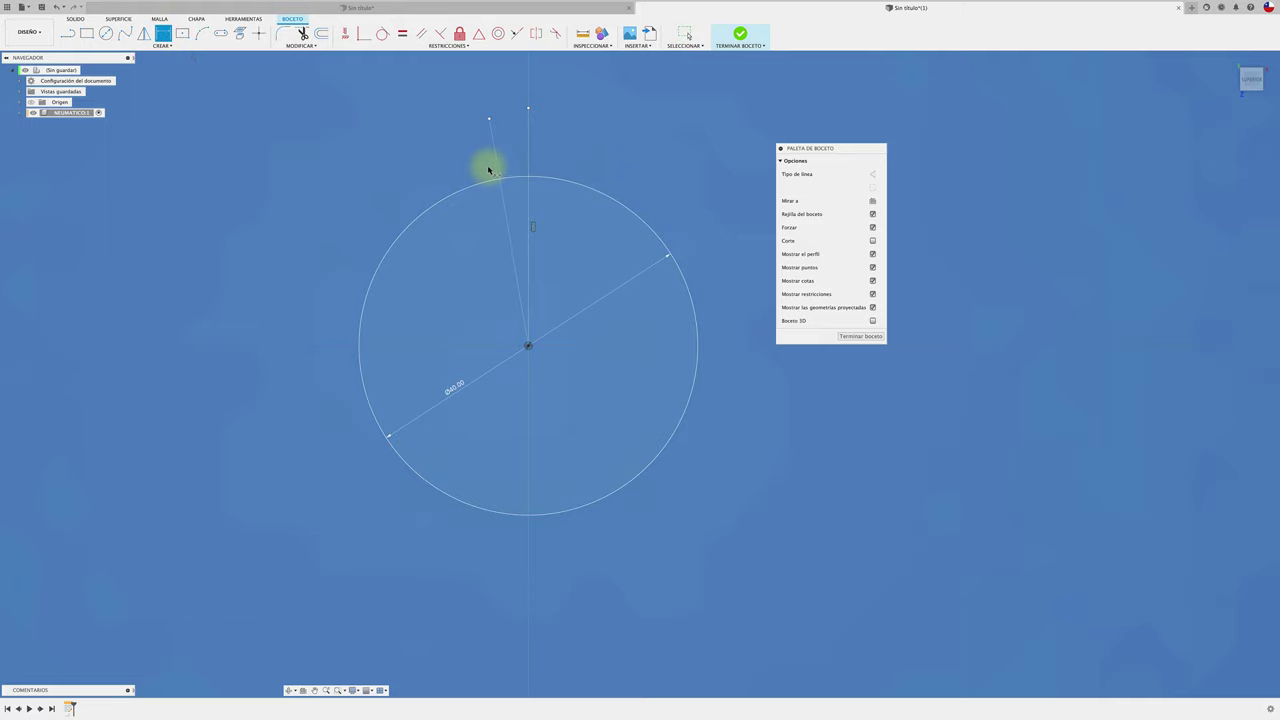
{"action": "left_click", "coordinate": [494, 157]}
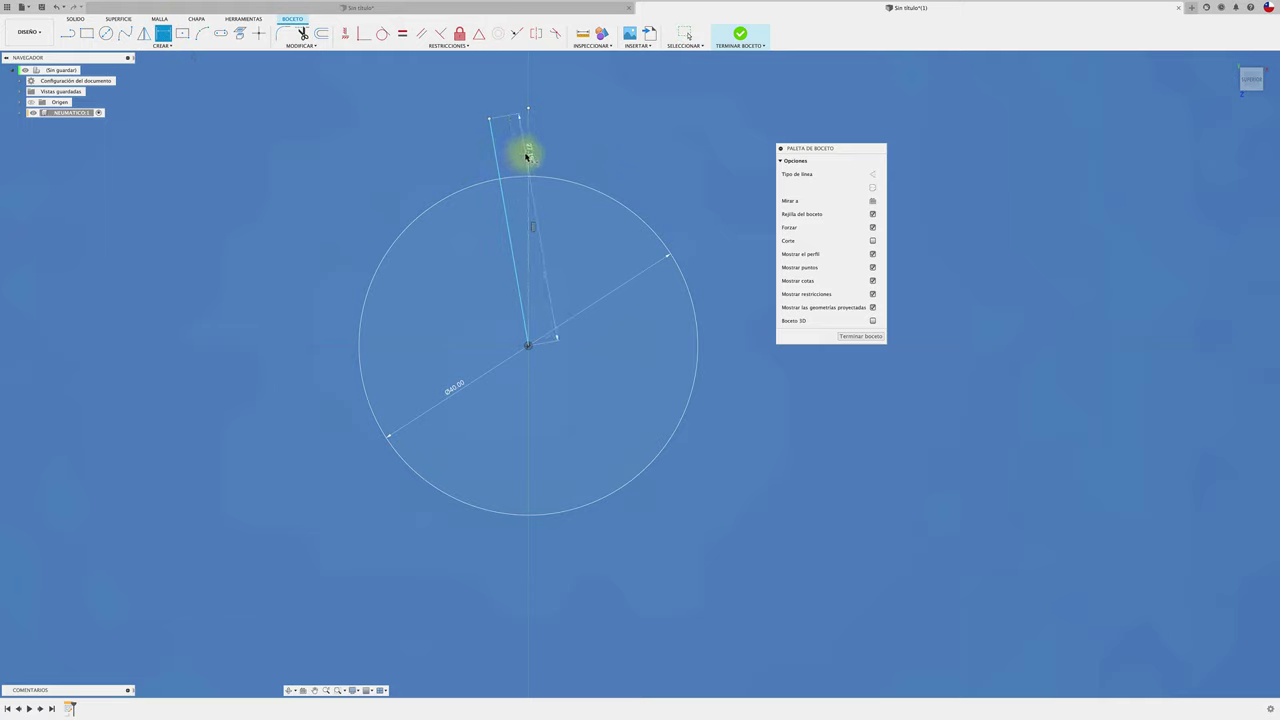
{"action": "left_click", "coordinate": [527, 150]}
{"action": "left_click", "coordinate": [510, 97]}
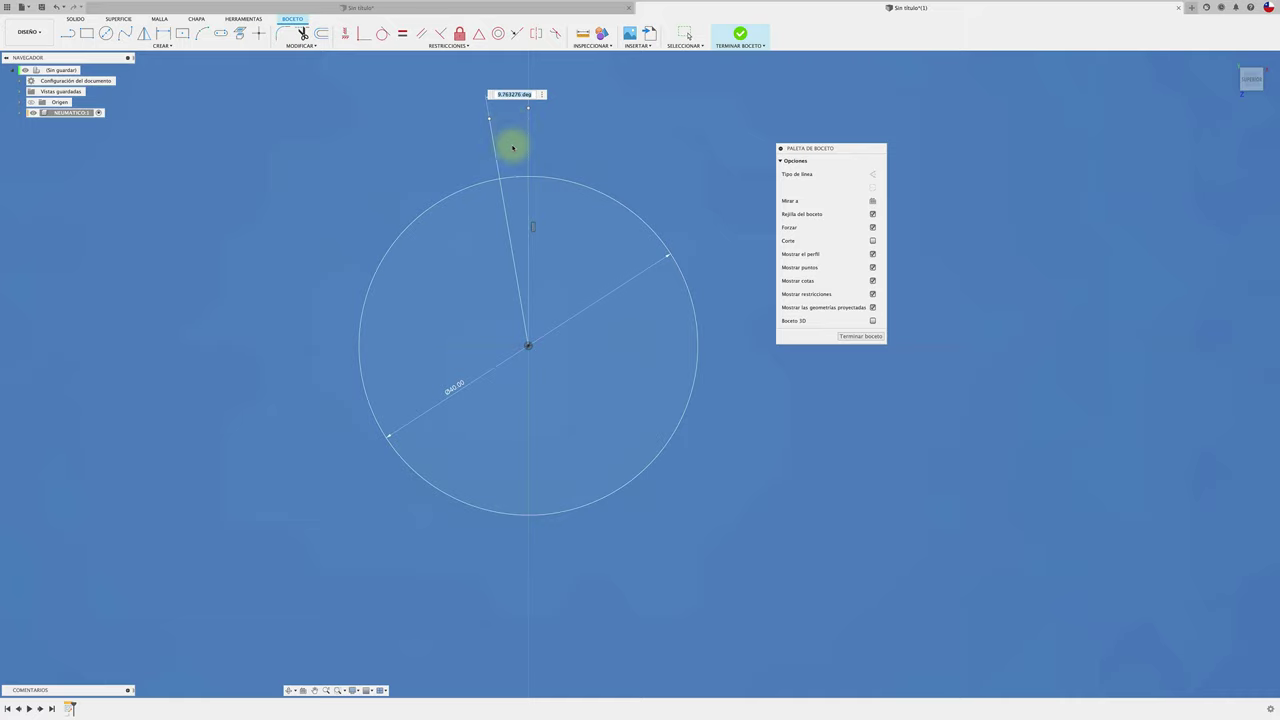
{"action": "type", "text": "5"}
{"action": "key", "text": "Return"}
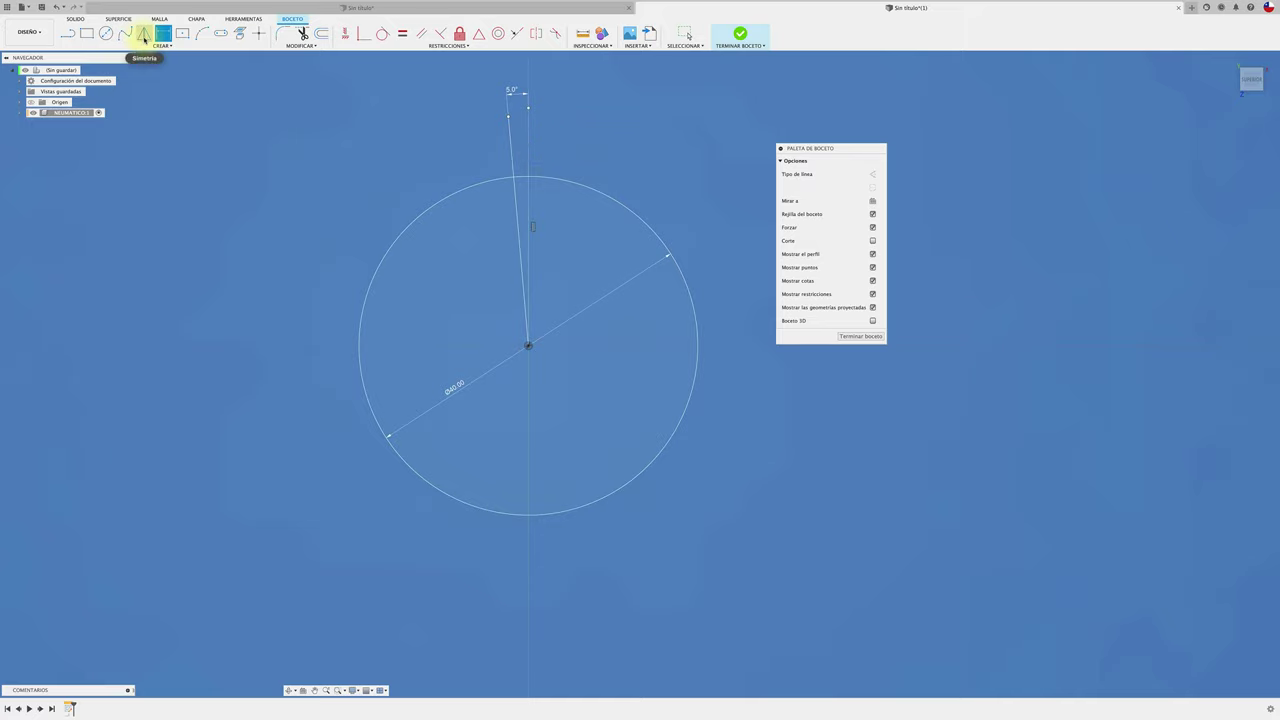
Mirror the slanted line across the vertical centreline to form a narrow V.
{"action": "left_click", "coordinate": [144, 33]}
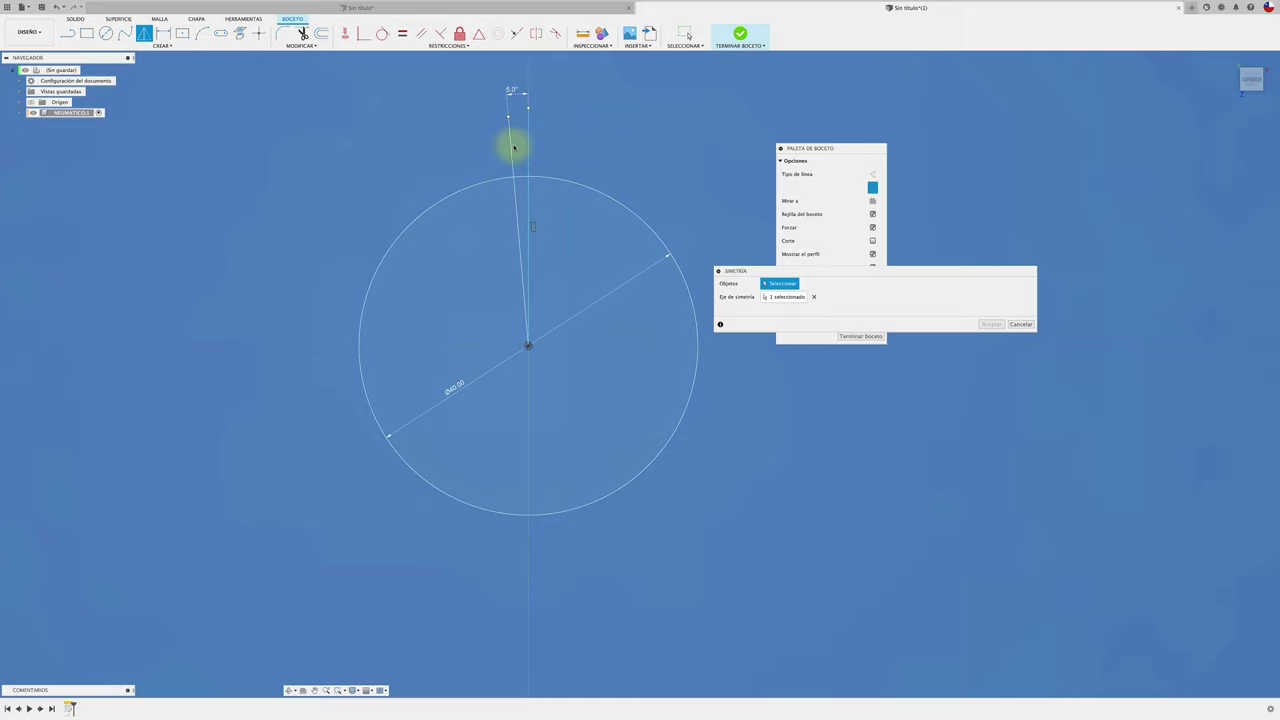
{"action": "left_click", "coordinate": [510, 147]}
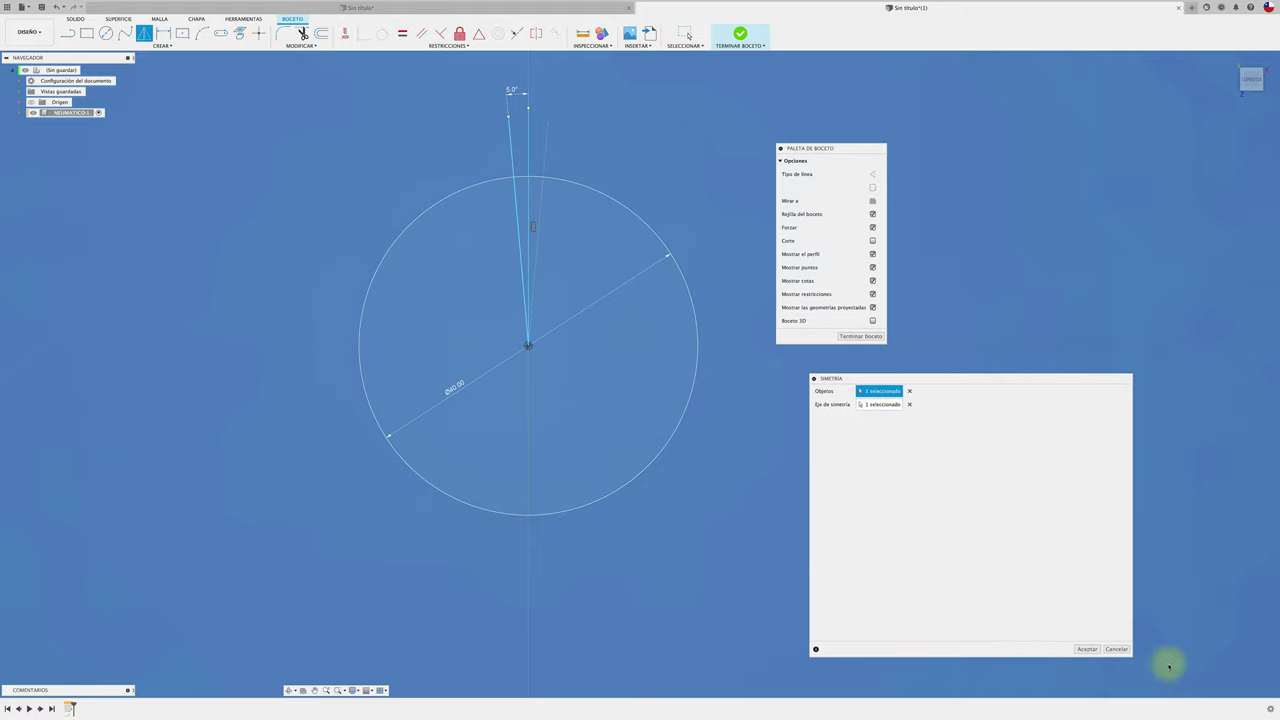
{"action": "left_click", "coordinate": [1088, 649]}
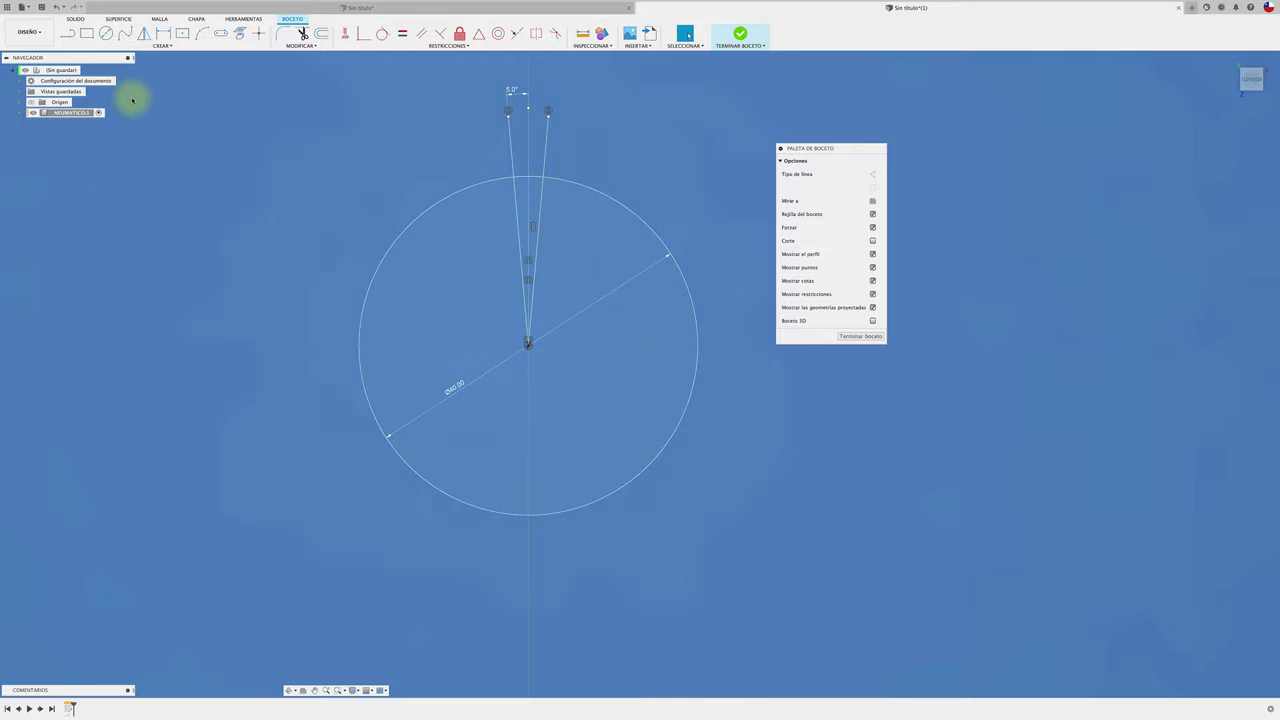
Add a concentric circle inside the Ø40 circle, dimensioned 1 mm from it.
{"action": "left_click", "coordinate": [106, 33]}
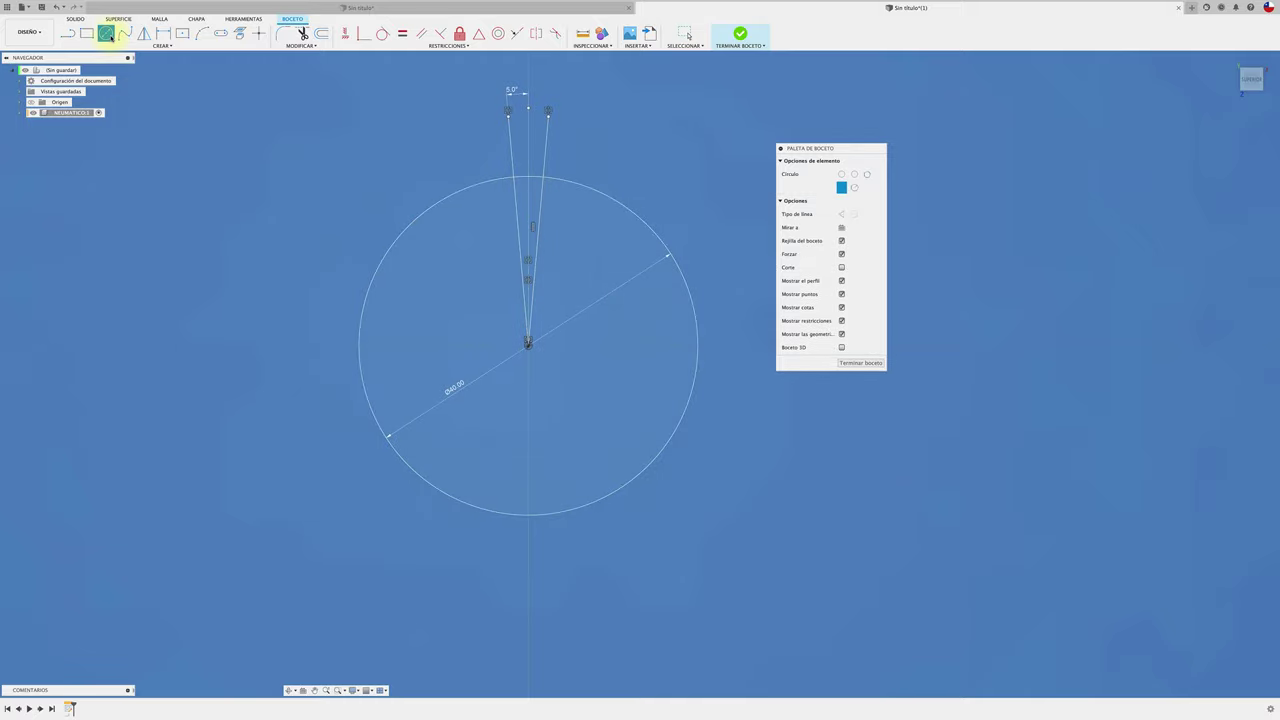
{"action": "left_click", "coordinate": [528, 344]}
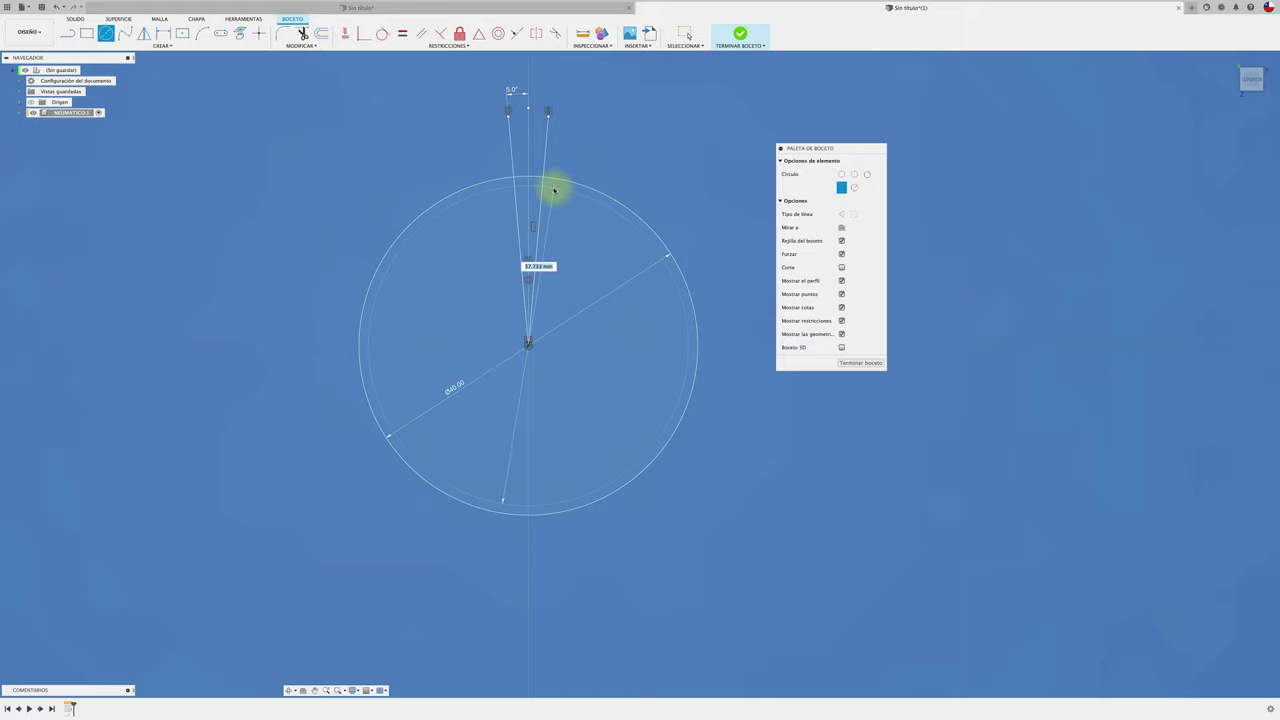
{"action": "left_click", "coordinate": [556, 190]}
{"action": "key", "text": "Escape"}
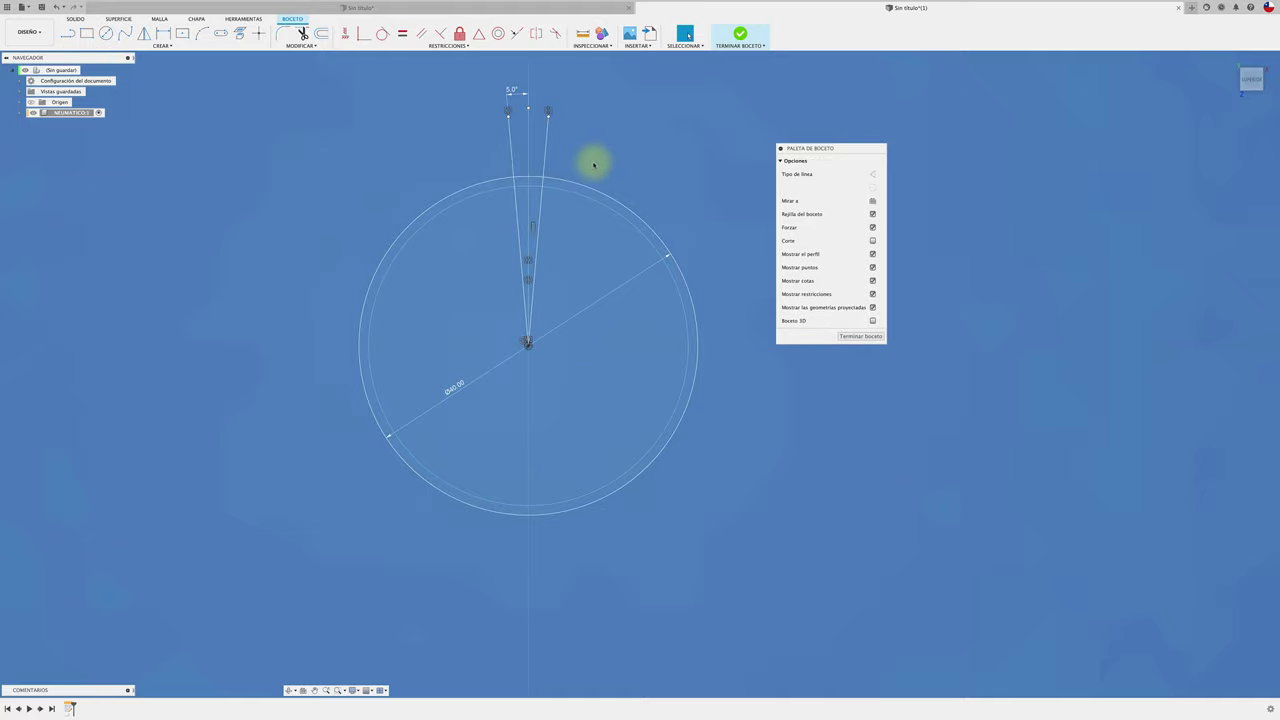
{"action": "scroll", "coordinate": [593, 164], "scroll_direction": "up", "scroll_amount": 2}
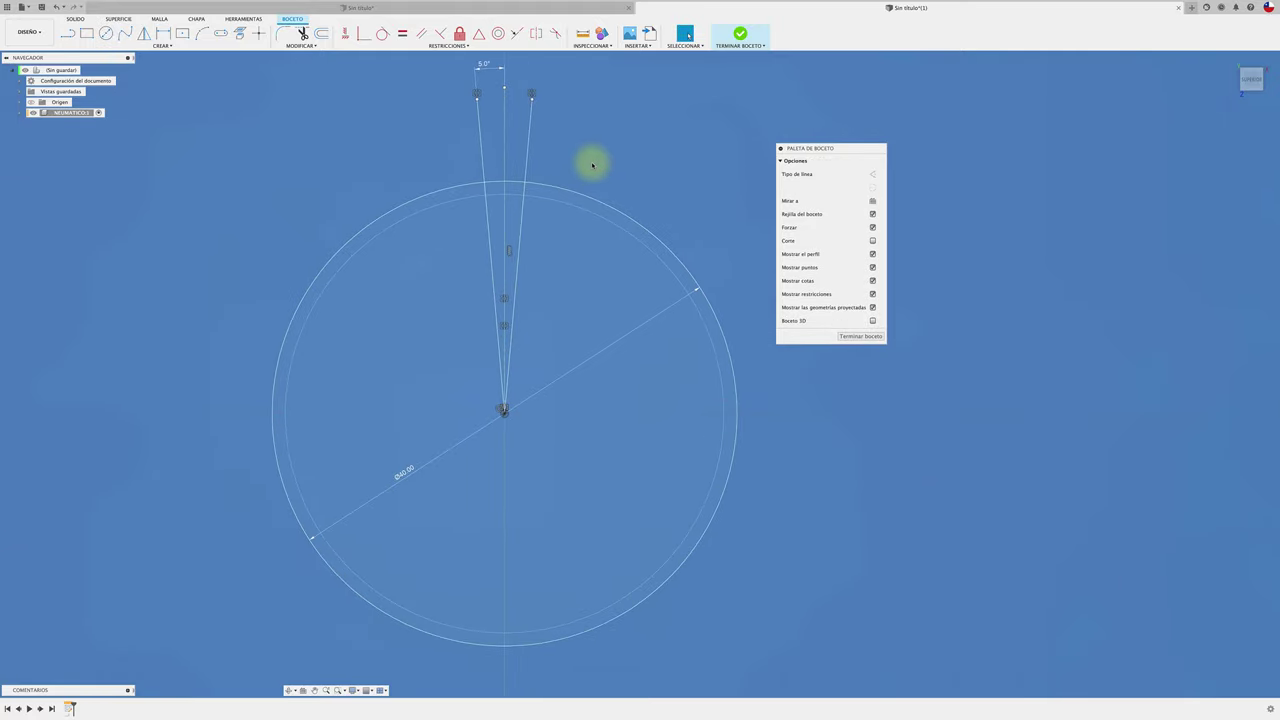
{"action": "key", "text": "o"}
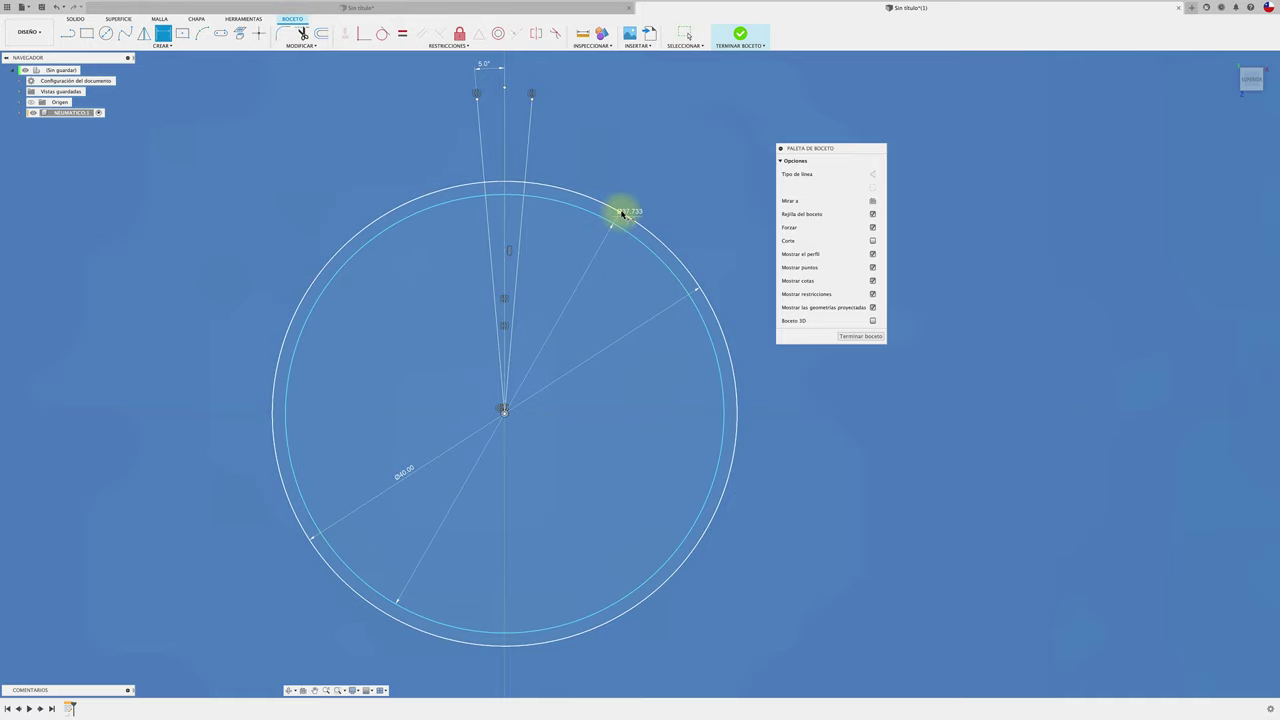
{"action": "left_click", "coordinate": [622, 211]}
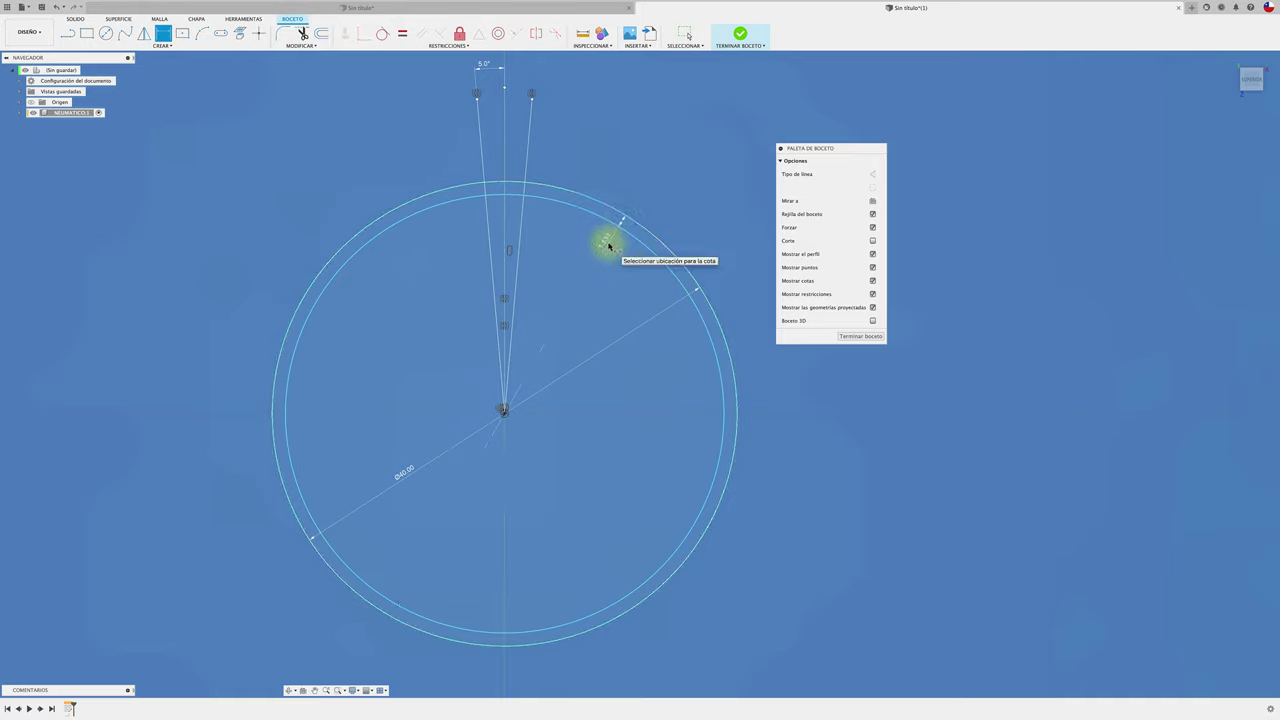
{"action": "left_click", "coordinate": [608, 245]}
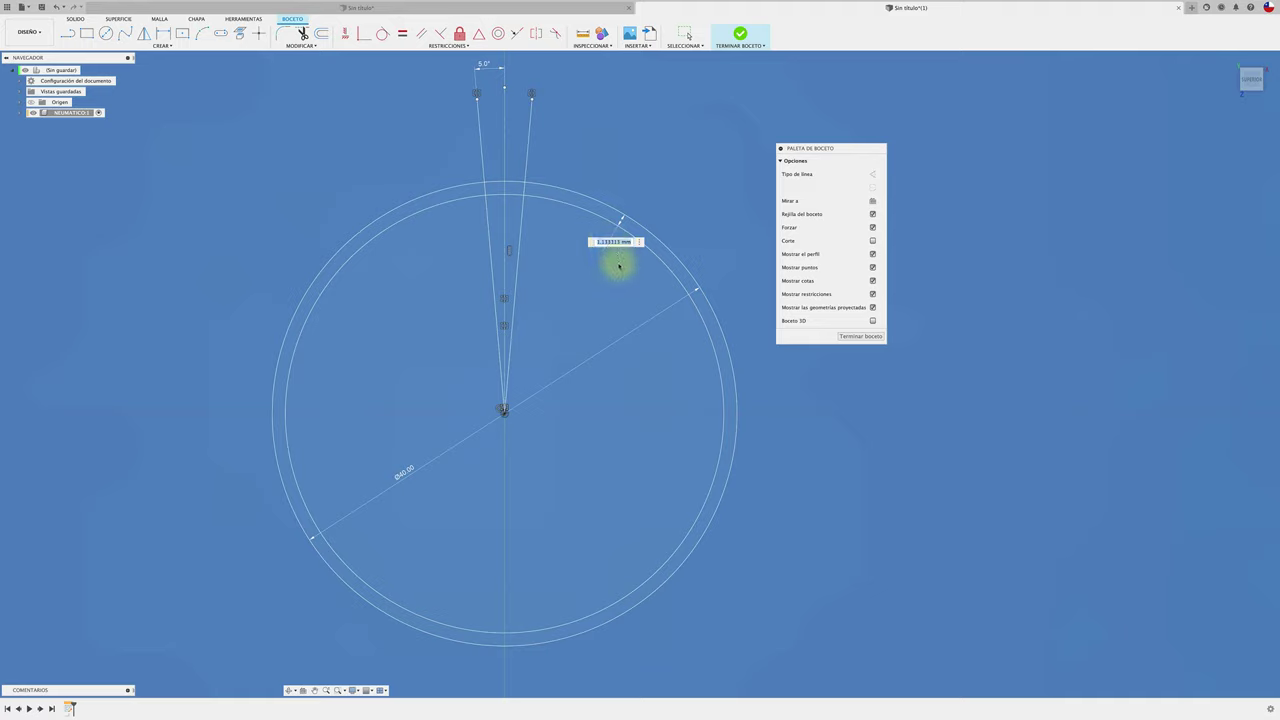
{"action": "type", "text": "1"}
{"action": "key", "text": "Return"}
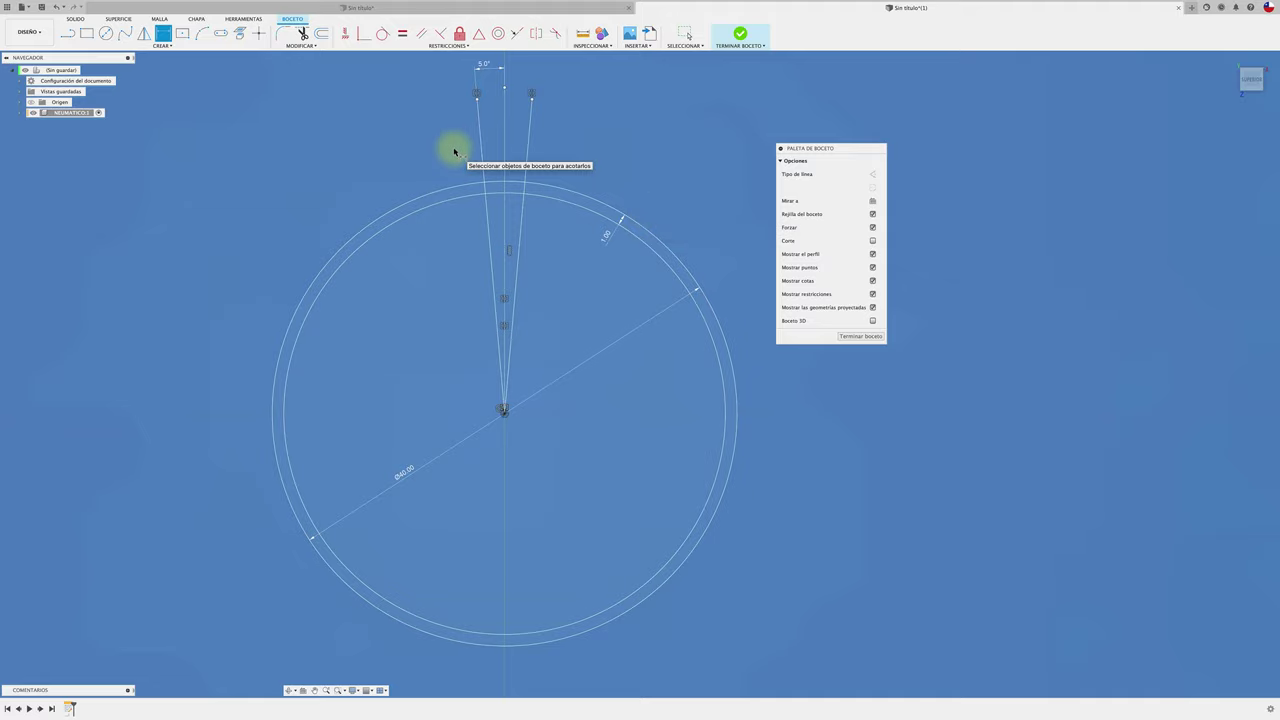
Trim the circles outside the V and the excess line ends, leaving a small tread profile.
{"action": "key", "text": "t"}
{"action": "left_click_drag", "start_coordinate": [631, 191], "coordinate": [613, 231]}
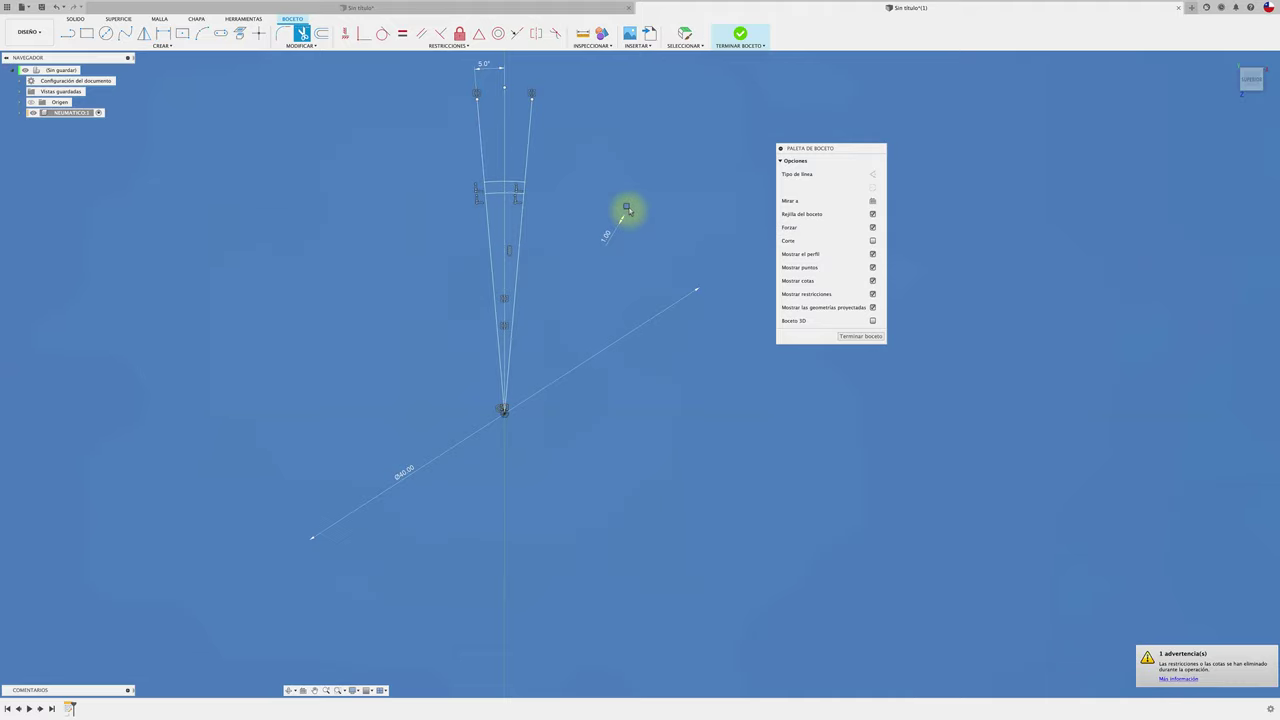
{"action": "left_click", "coordinate": [527, 145]}
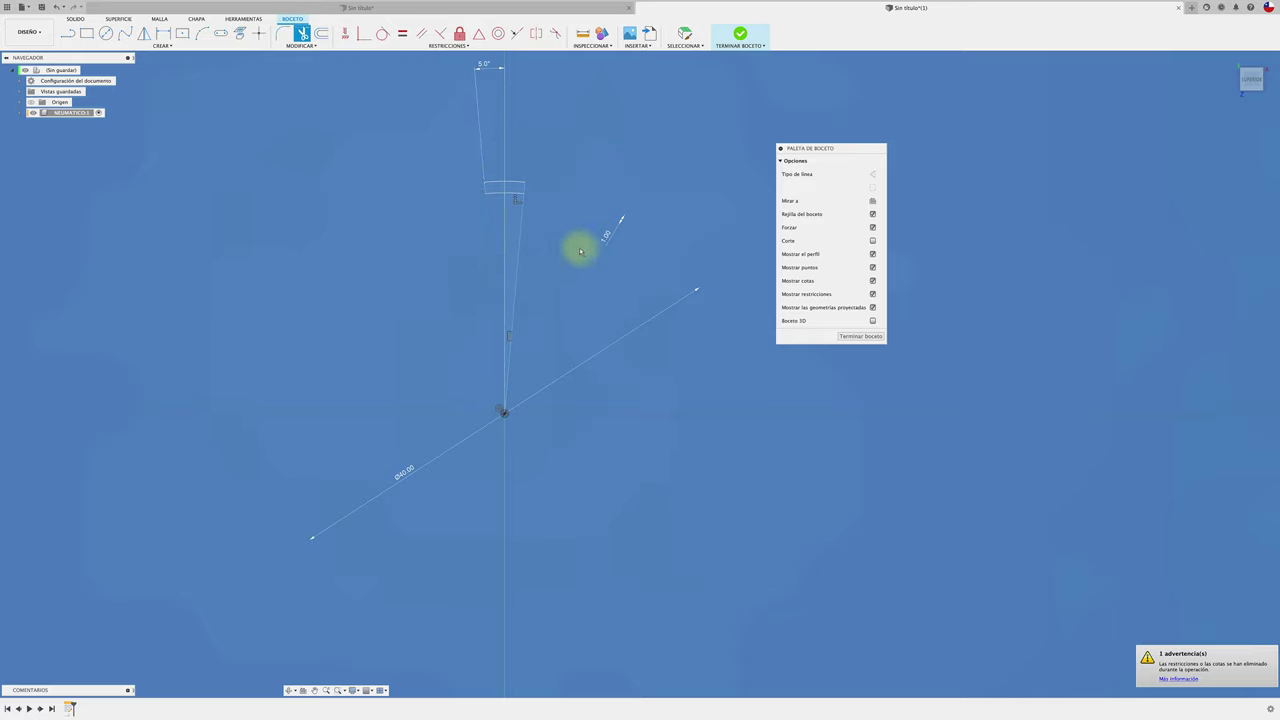
{"action": "left_click", "coordinate": [512, 243]}
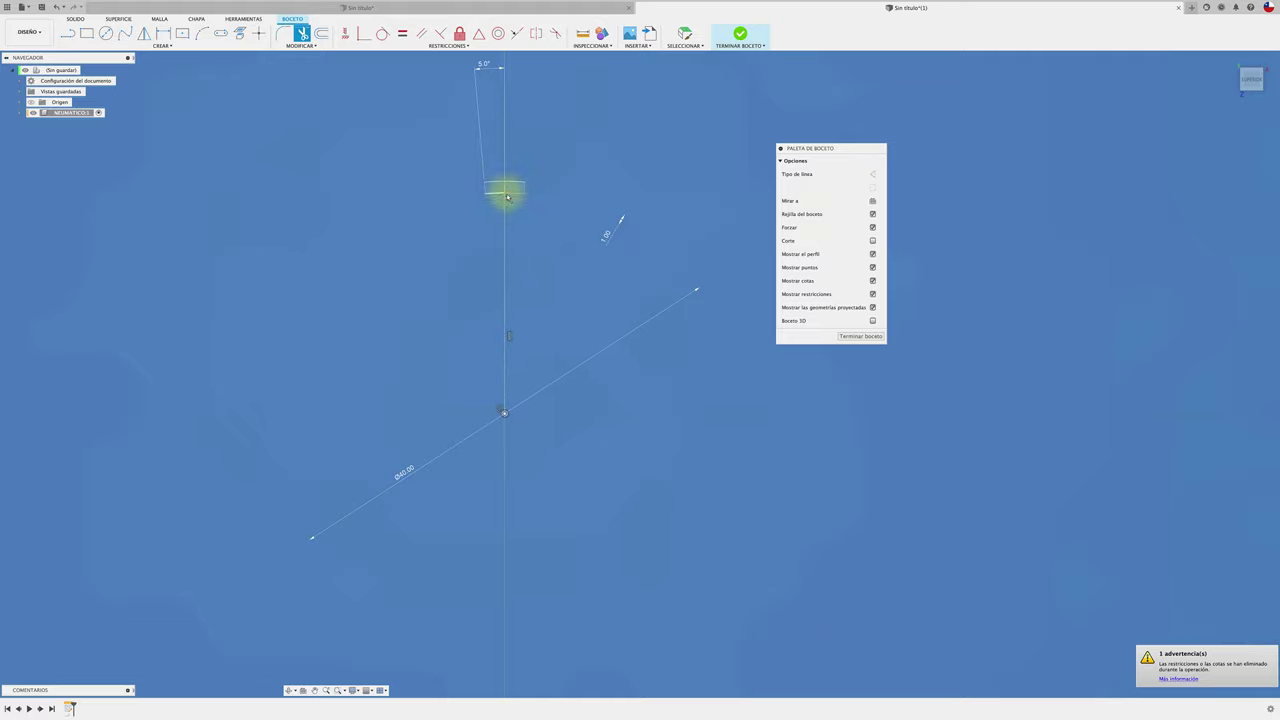
{"action": "middle_click_drag", "start_coordinate": [506, 194], "coordinate": [535, 205], "text": "shift"}
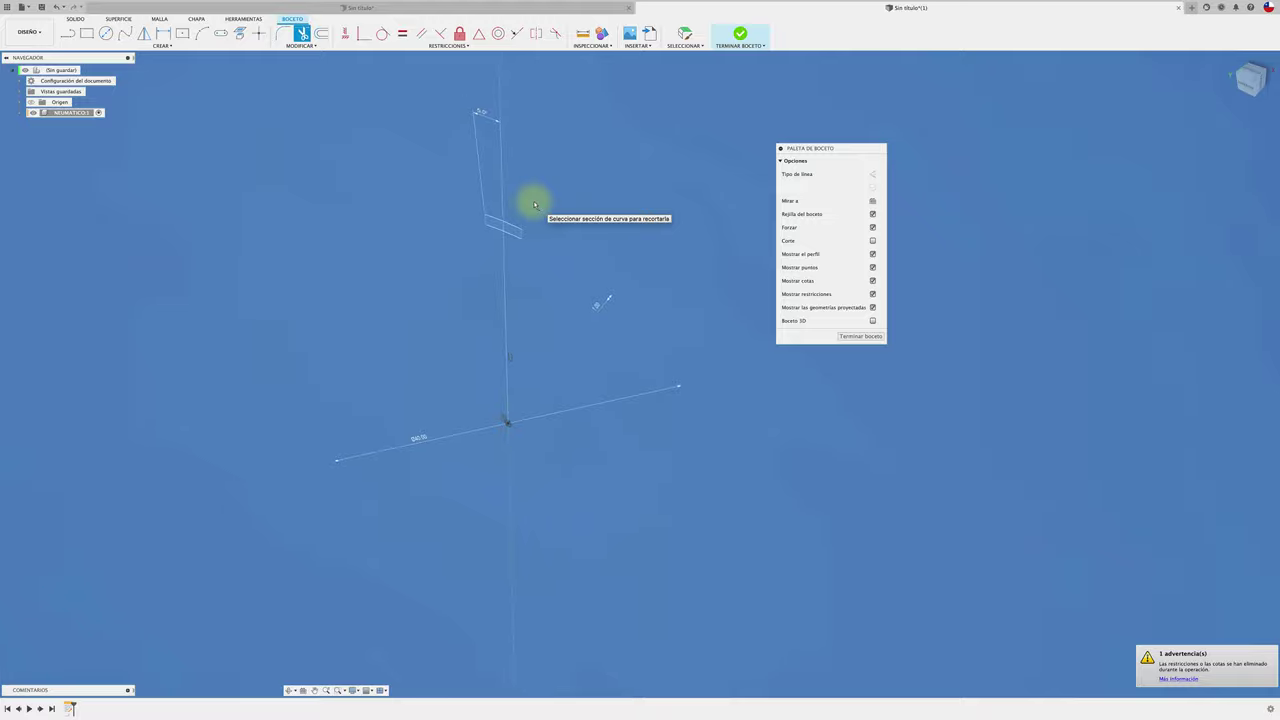
Select both tread profiles for extrusion and preview a 3.50 mm depth.
{"action": "key", "text": "e"}
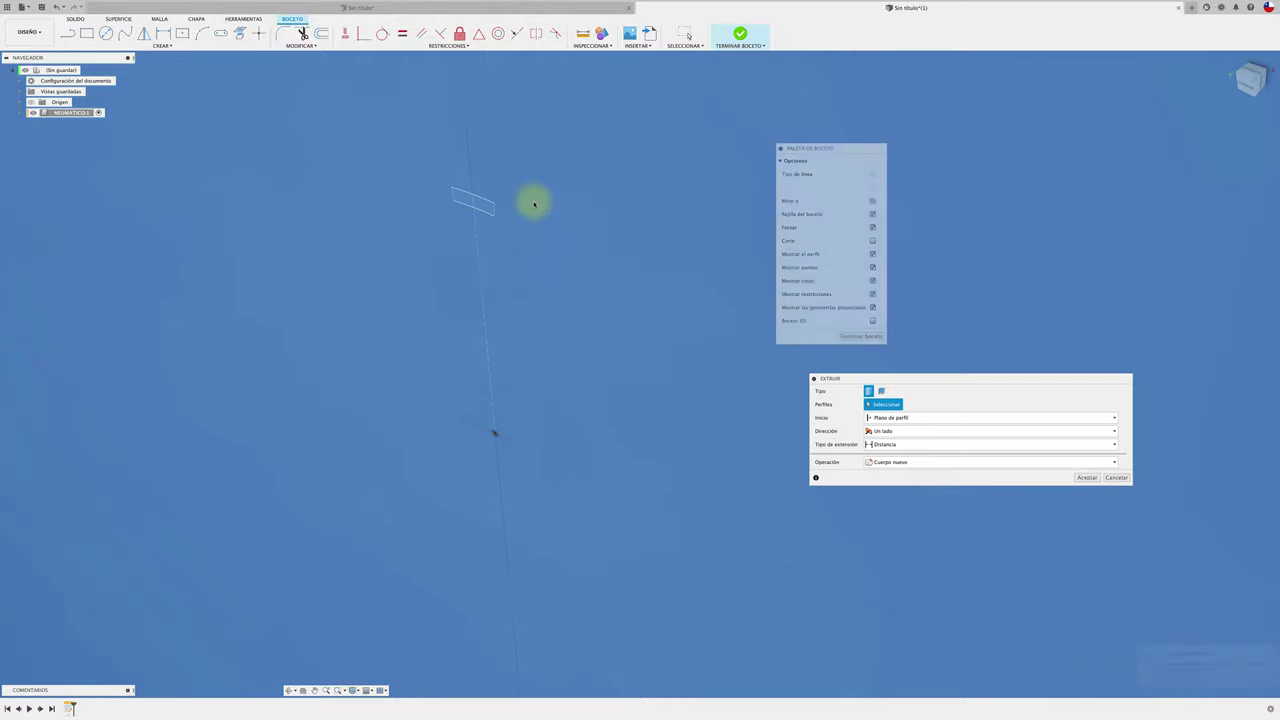
{"action": "left_click", "coordinate": [472, 204]}
{"action": "left_click", "coordinate": [467, 202]}
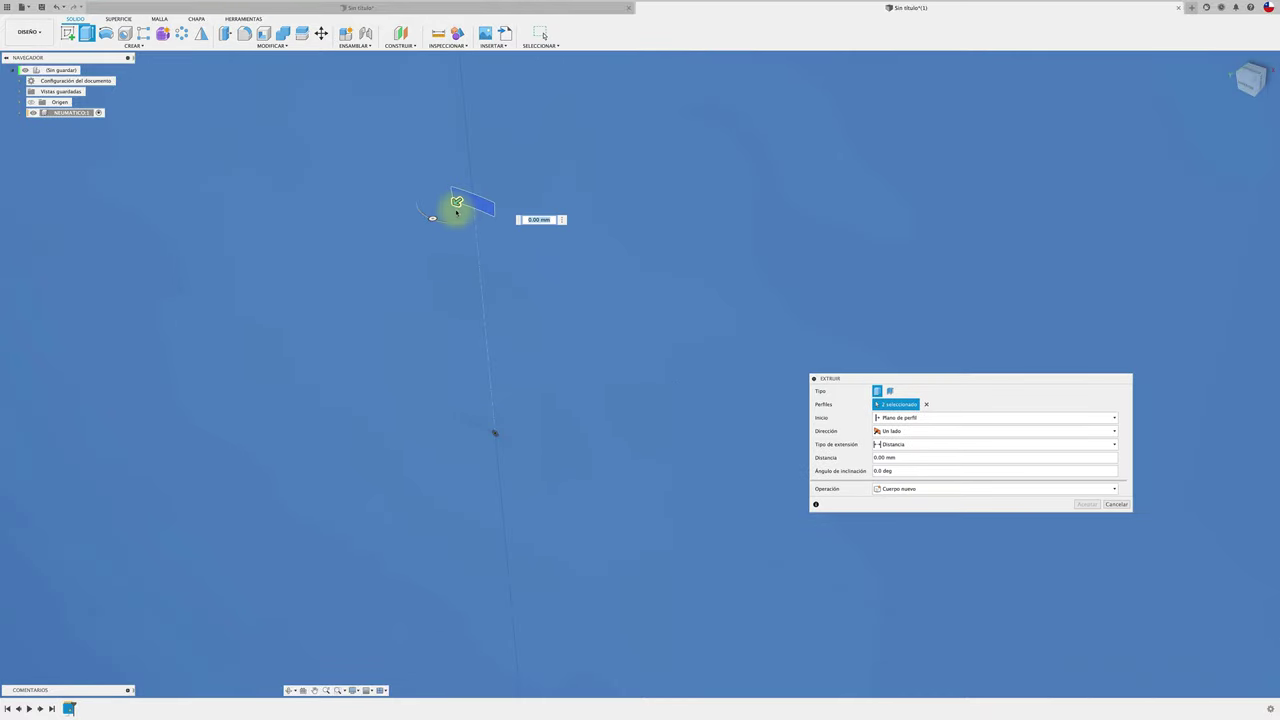
{"action": "mouse_move", "coordinate": [452, 208]}
{"action": "left_mouse_down"}
{"action": "mouse_move", "coordinate": [436, 242]}
{"action": "mouse_move", "coordinate": [448, 228]}
{"action": "mouse_move", "coordinate": [421, 227]}
{"action": "left_mouse_up"}
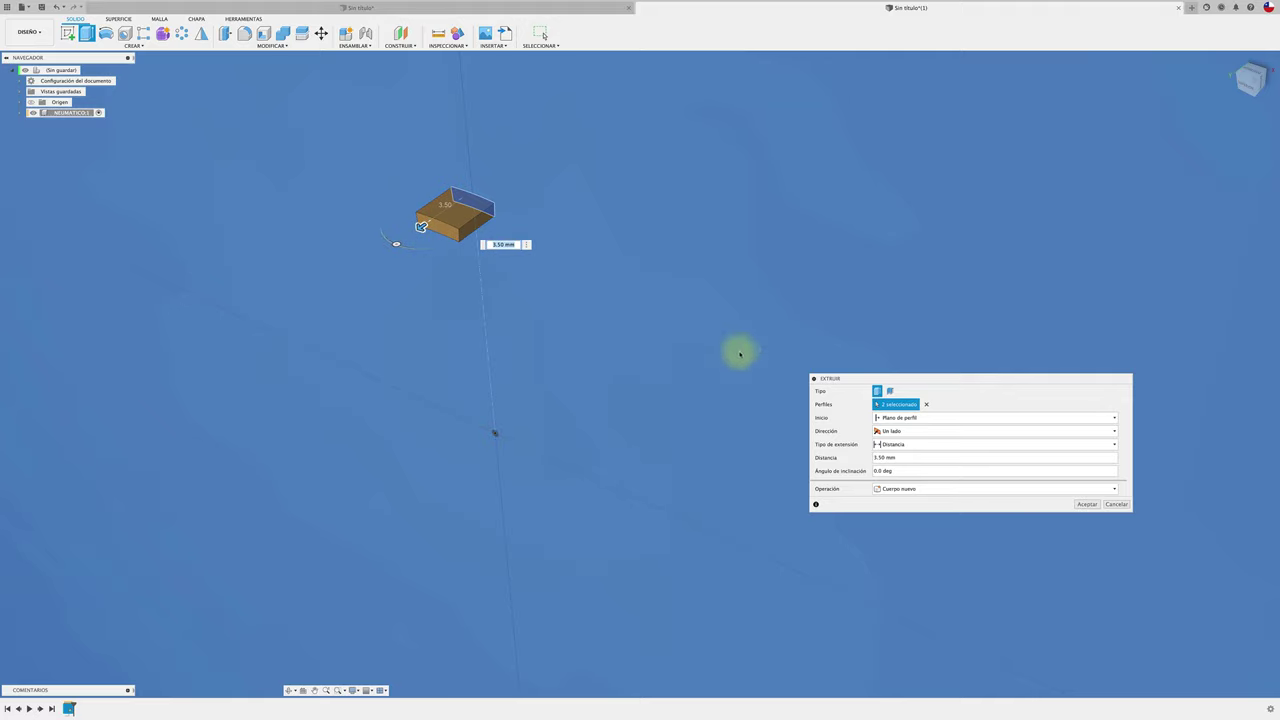
{"action": "left_click_drag", "start_coordinate": [919, 378], "coordinate": [855, 281]}
Make the extrusion symmetric, measured as whole length 2.00 mm, and create a new body.
{"action": "left_click", "coordinate": [891, 346]}
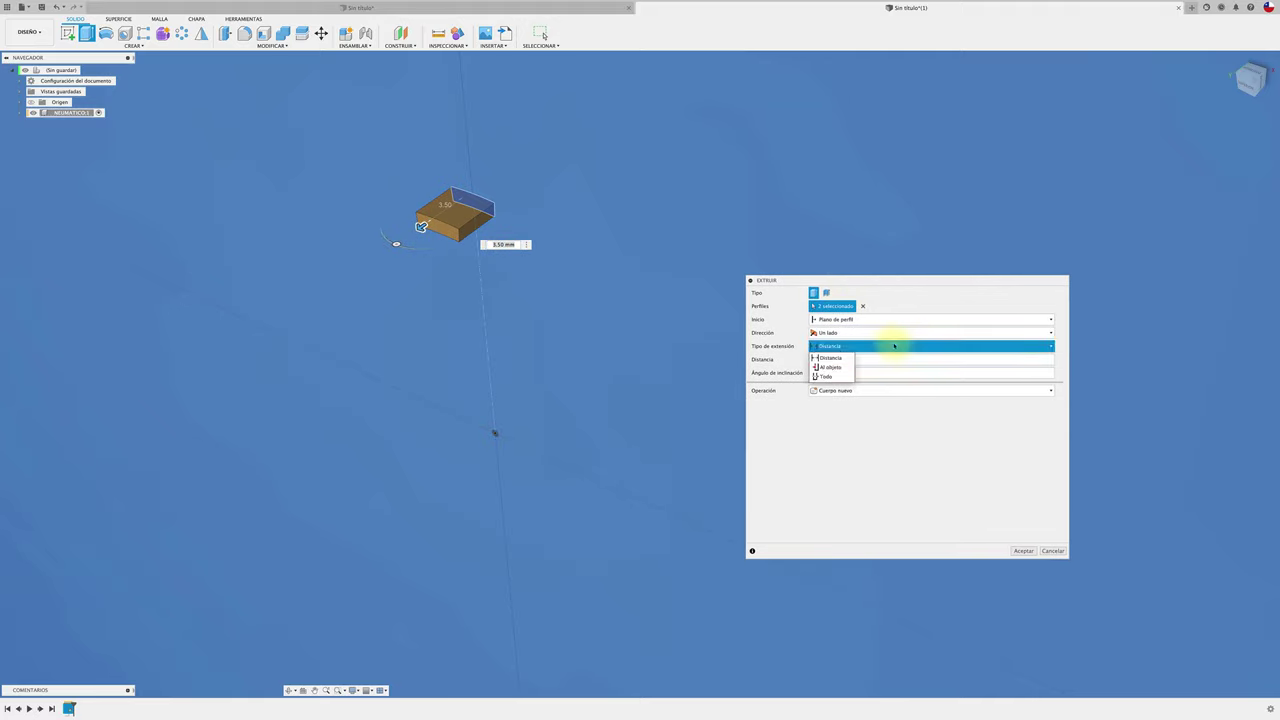
{"action": "left_click", "coordinate": [868, 335]}
{"action": "left_click", "coordinate": [831, 353]}
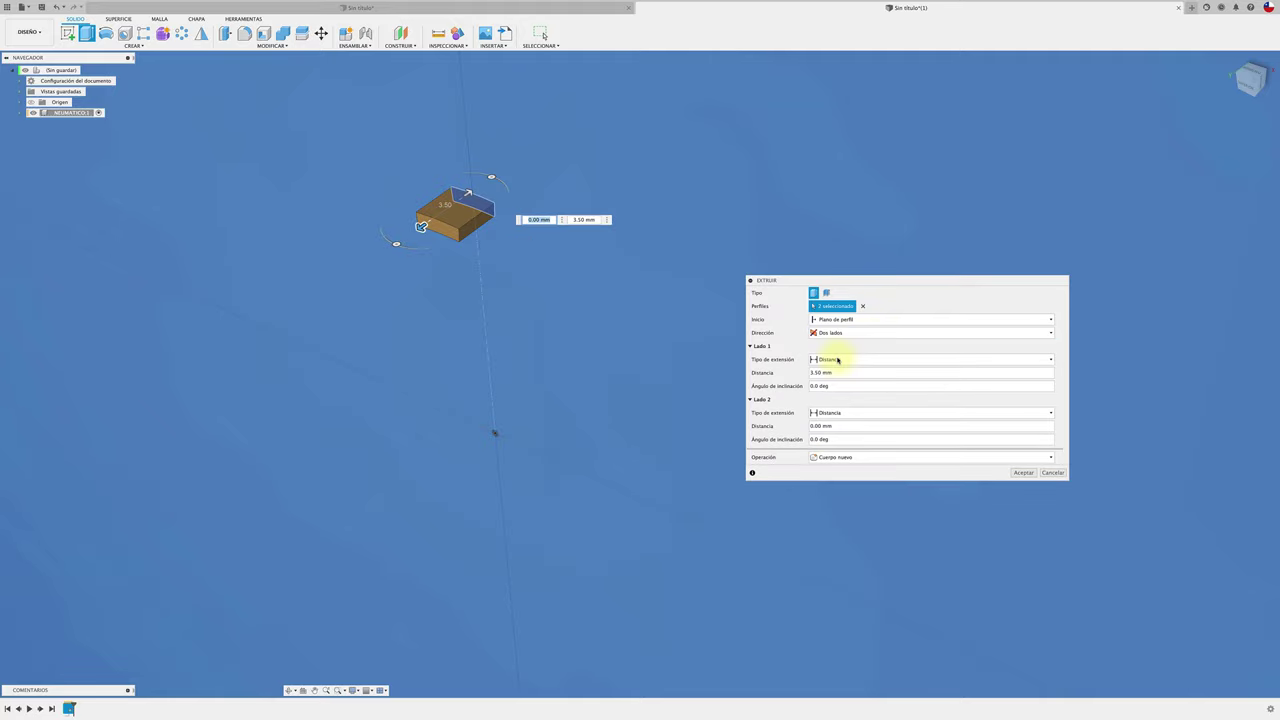
{"action": "left_click", "coordinate": [858, 333]}
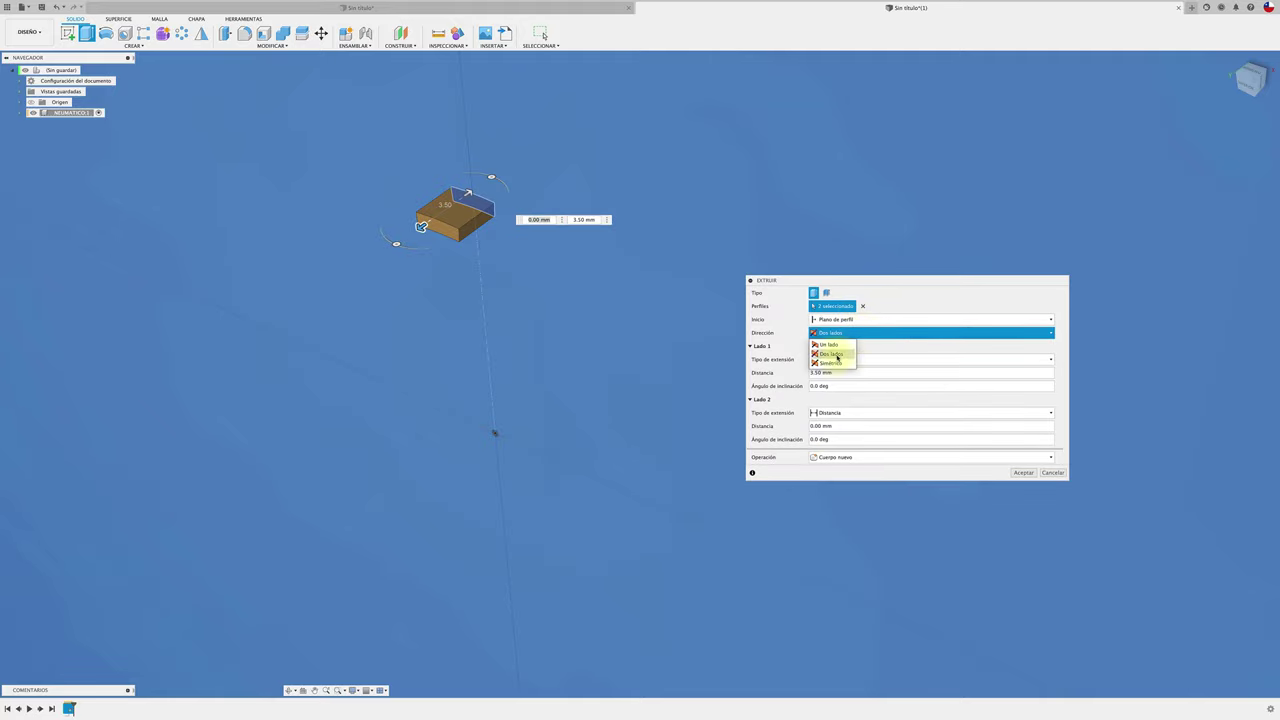
{"action": "left_click", "coordinate": [840, 363]}
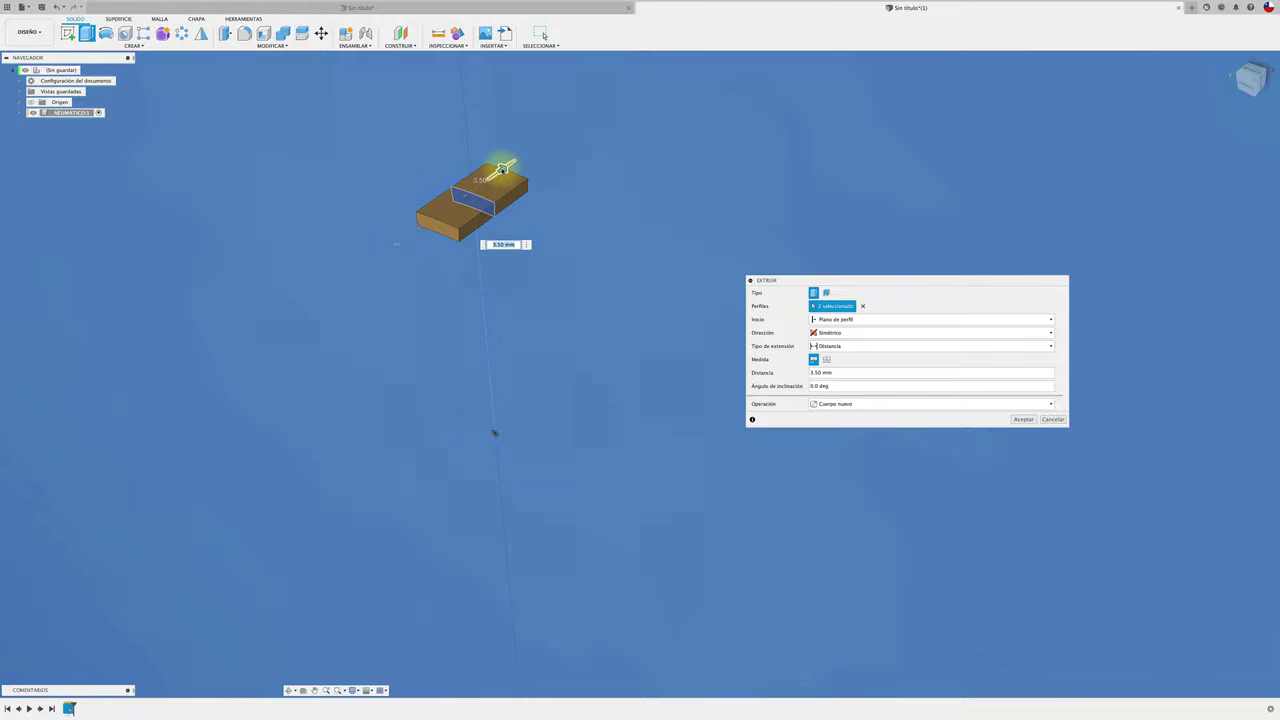
{"action": "mouse_move", "coordinate": [502, 168]}
{"action": "left_mouse_down"}
{"action": "mouse_move", "coordinate": [529, 164]}
{"action": "mouse_move", "coordinate": [511, 164]}
{"action": "left_mouse_up"}
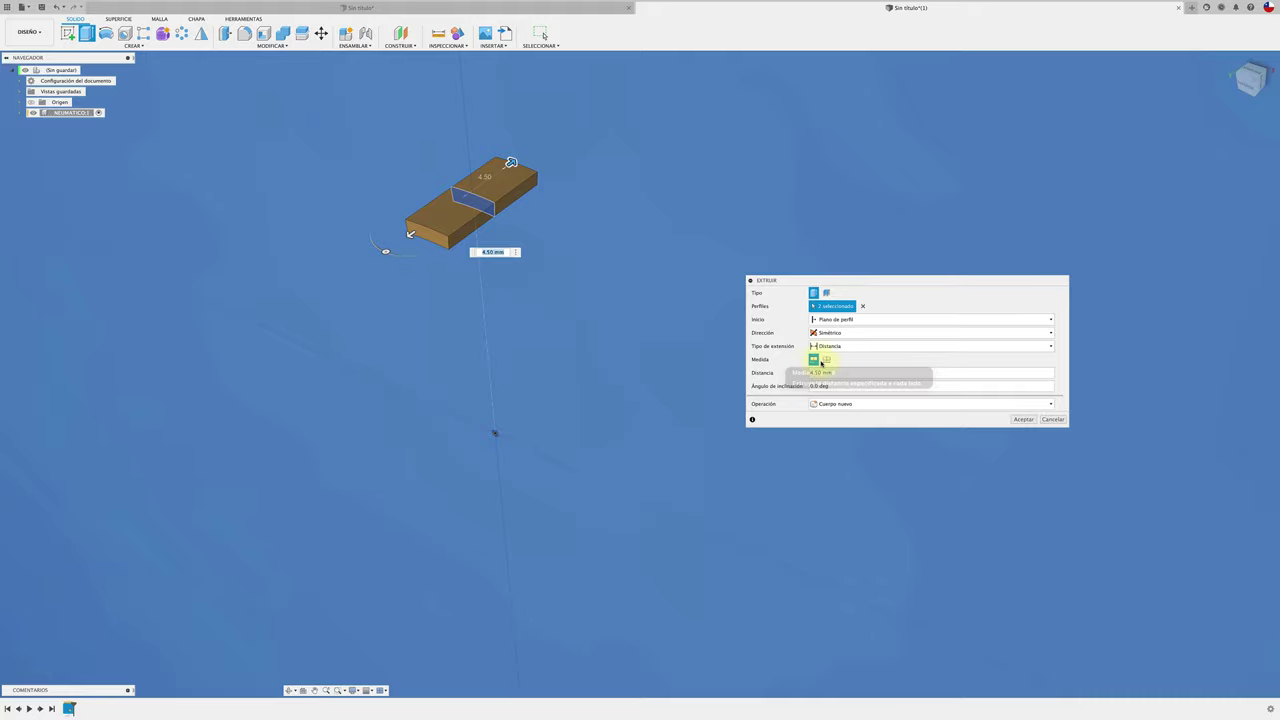
{"action": "left_click", "coordinate": [826, 360]}
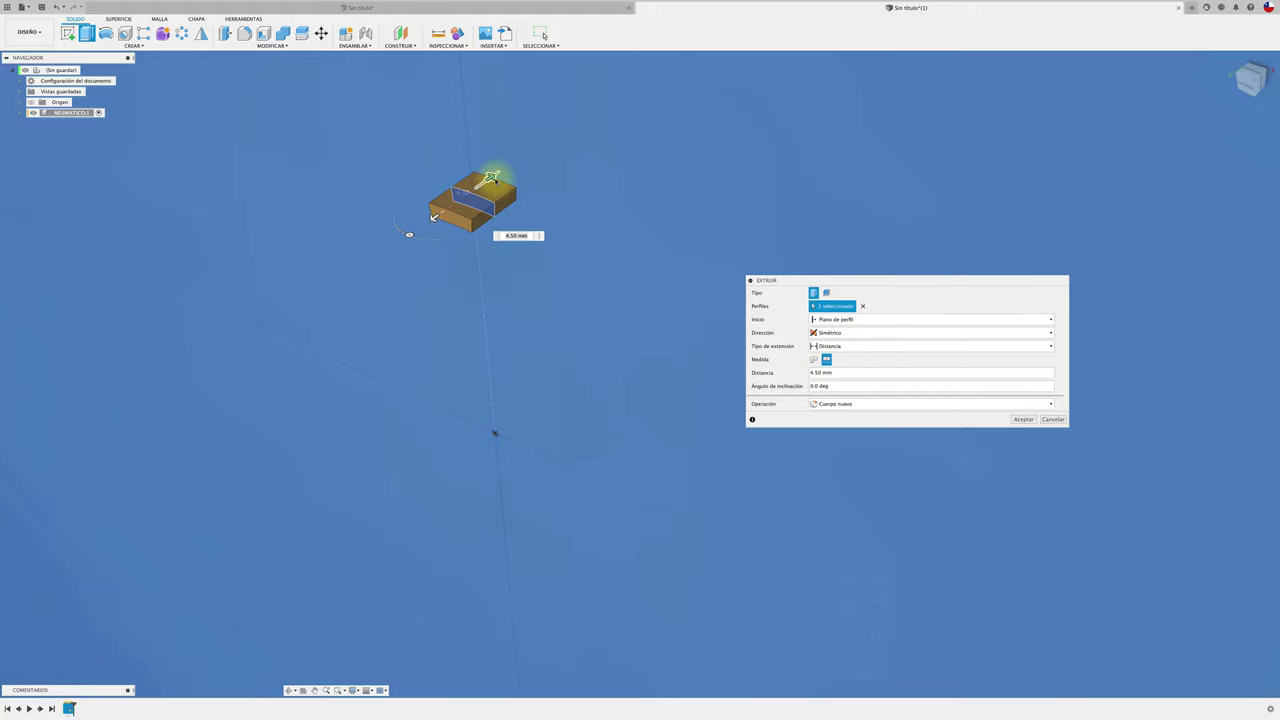
{"action": "left_click_drag", "start_coordinate": [490, 179], "coordinate": [479, 187]}
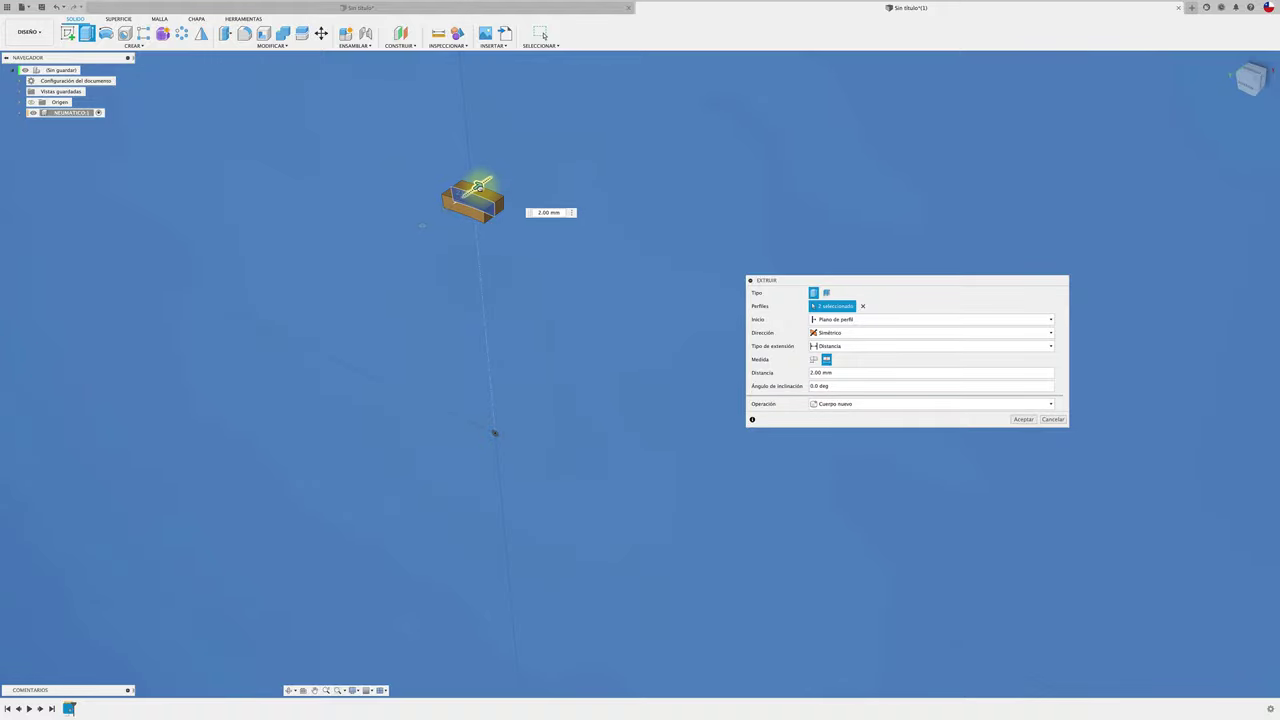
{"action": "scroll", "coordinate": [478, 188], "scroll_direction": "up", "scroll_amount": 3}
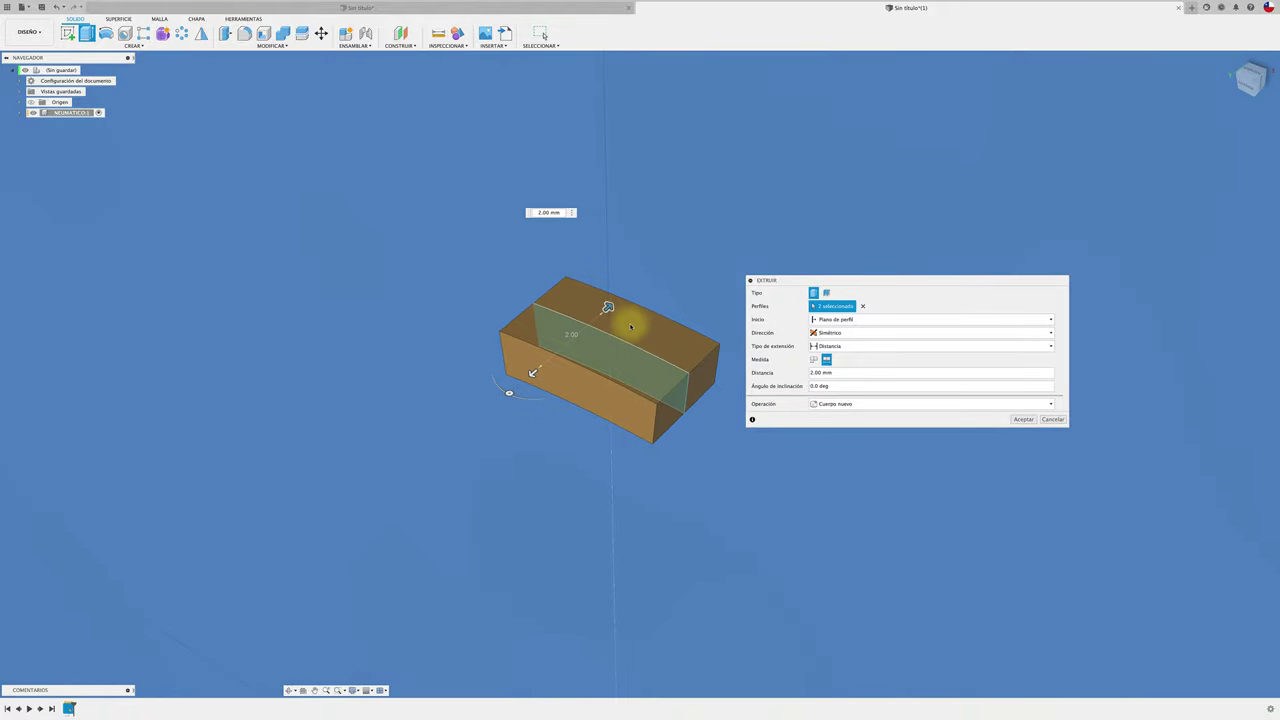
{"action": "scroll", "coordinate": [620, 322], "scroll_direction": "down", "scroll_amount": 2}
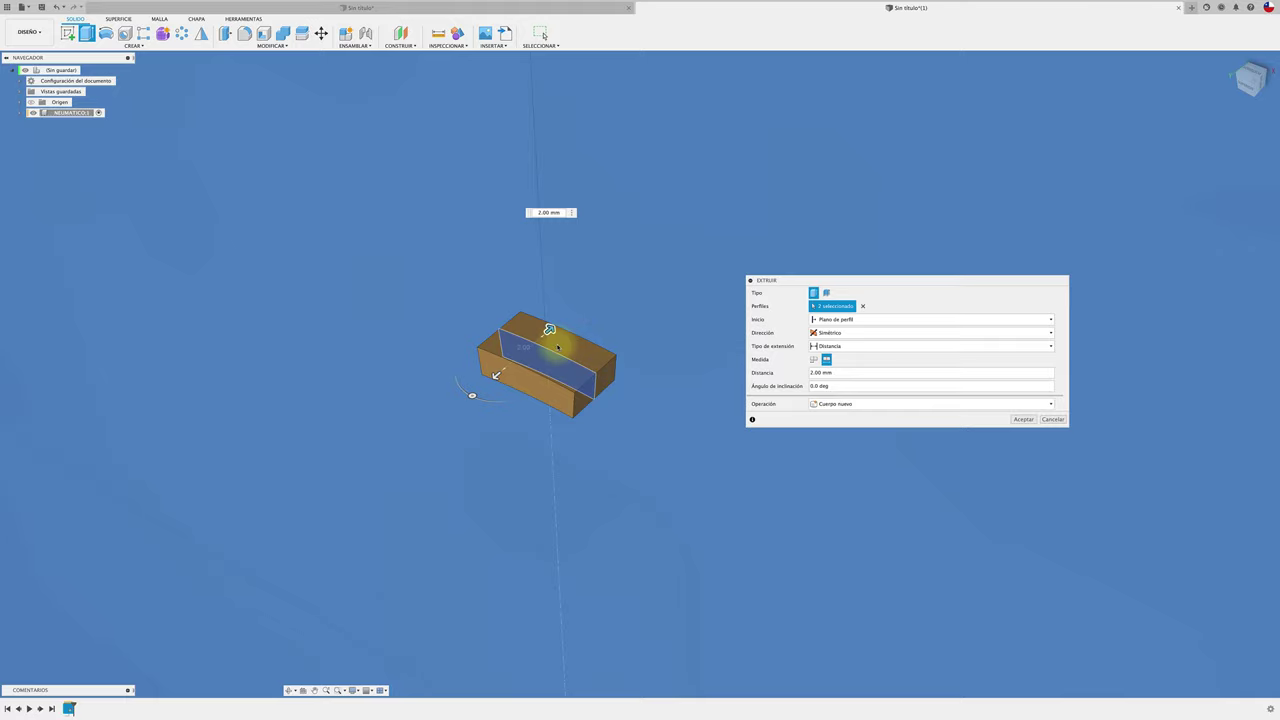
{"action": "middle_click_drag", "start_coordinate": [551, 334], "coordinate": [614, 323], "text": "shift"}
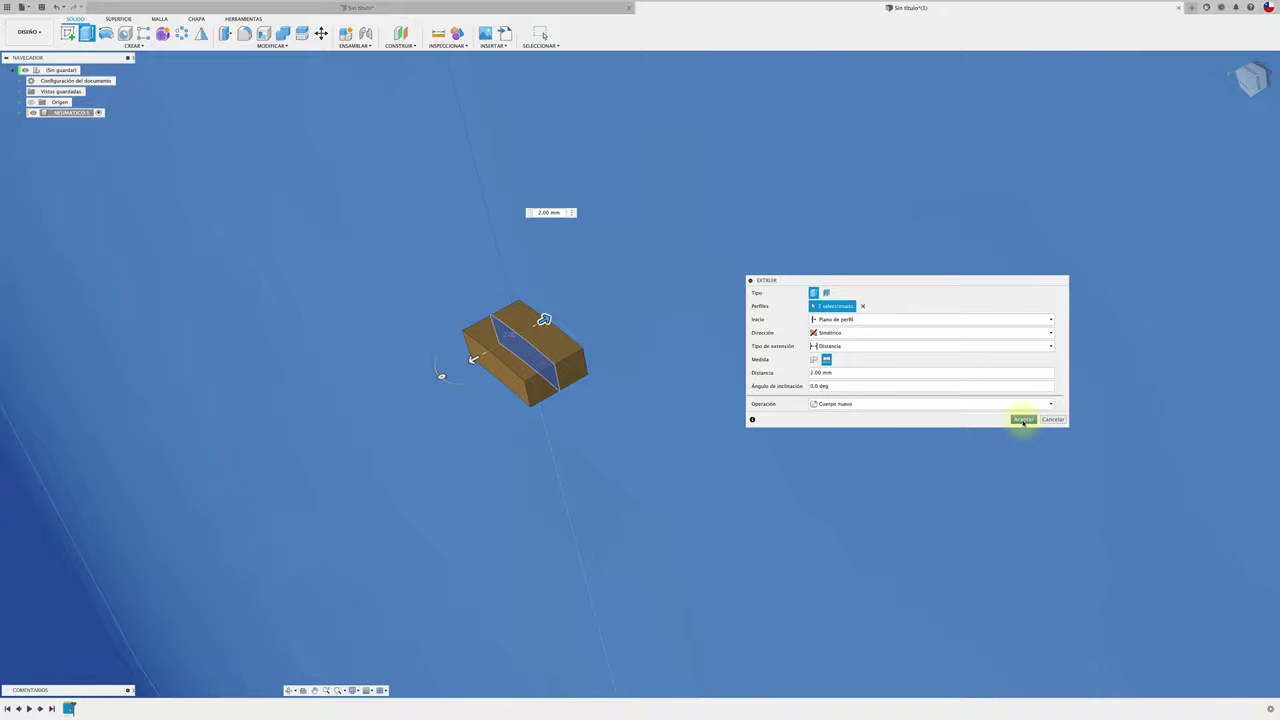
{"action": "left_click", "coordinate": [1022, 420]}
Recentre and orbit the view, then return to the angled home view of the tread block.
{"action": "scroll", "coordinate": [849, 391], "scroll_direction": "down", "scroll_amount": 3}
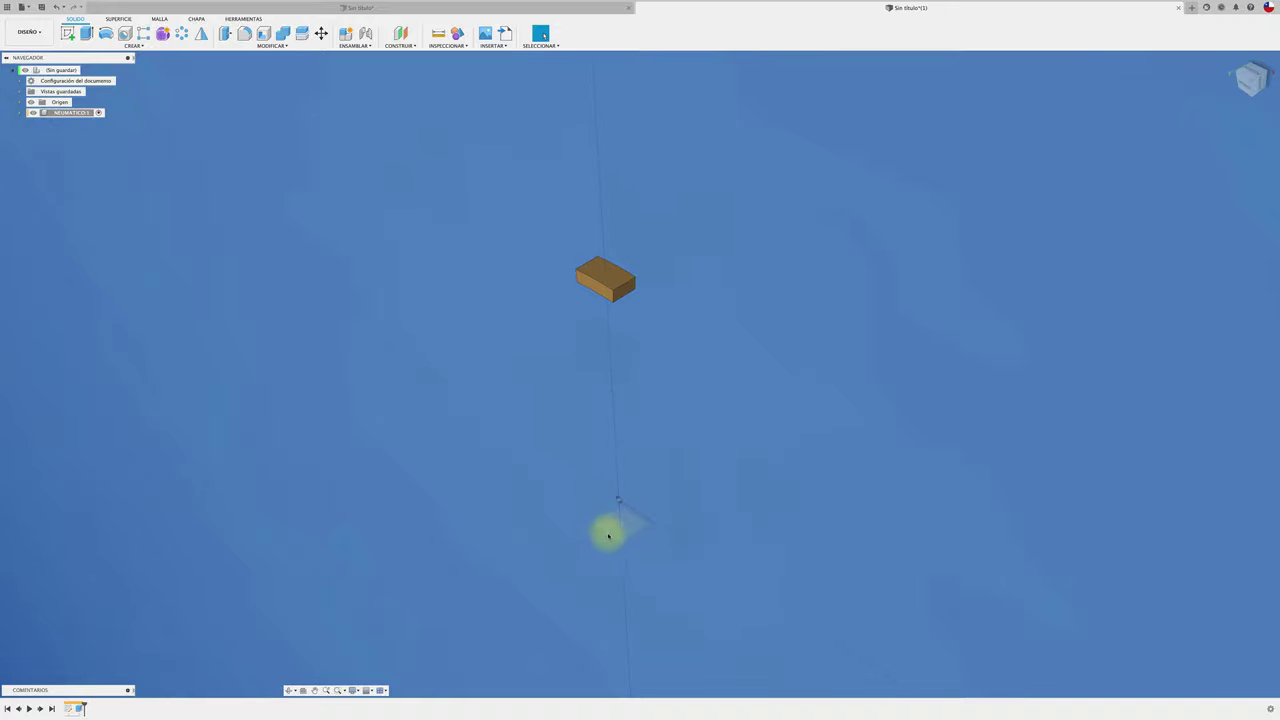
{"action": "mouse_move", "coordinate": [633, 526]}
{"action": "middle_mouse_down"}
{"action": "mouse_move", "coordinate": [609, 537]}
{"action": "mouse_move", "coordinate": [597, 519]}
{"action": "middle_mouse_up"}
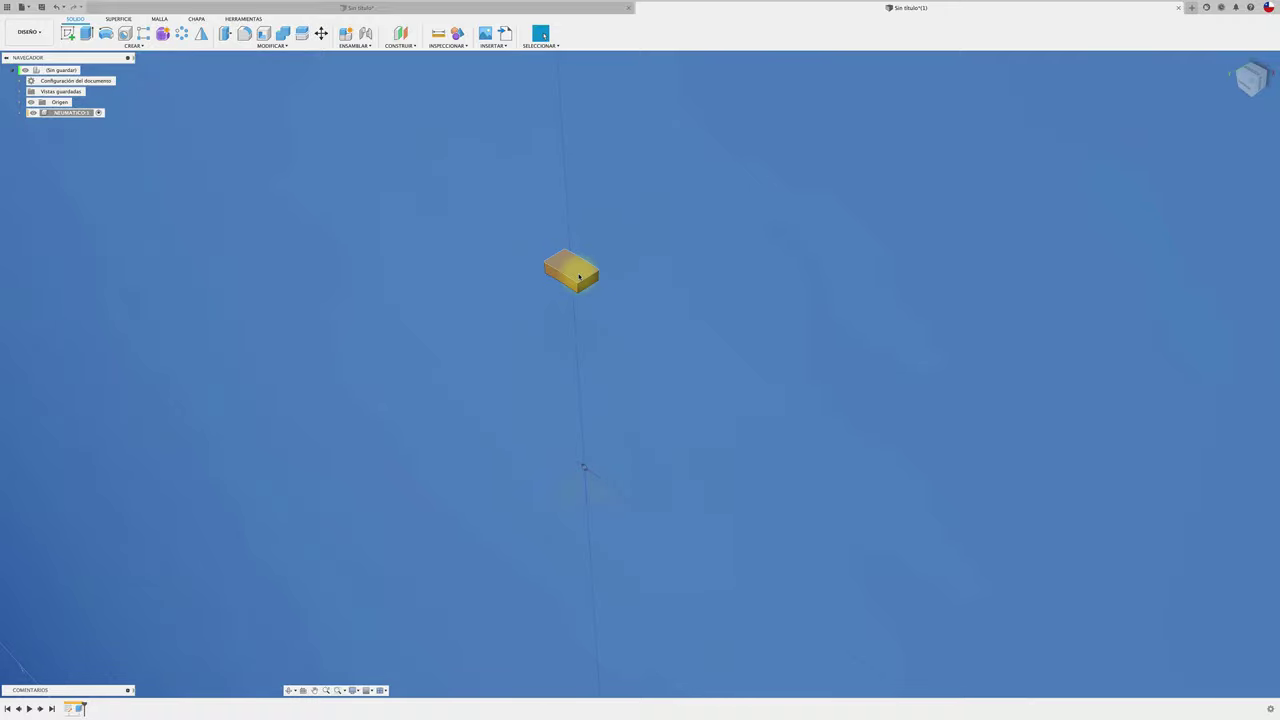
{"action": "middle_click_drag", "start_coordinate": [572, 272], "coordinate": [579, 277], "text": "shift"}
{"action": "scroll", "coordinate": [590, 255], "scroll_direction": "up", "scroll_amount": 3}
{"action": "scroll", "coordinate": [605, 207], "scroll_direction": "up", "scroll_amount": 2}
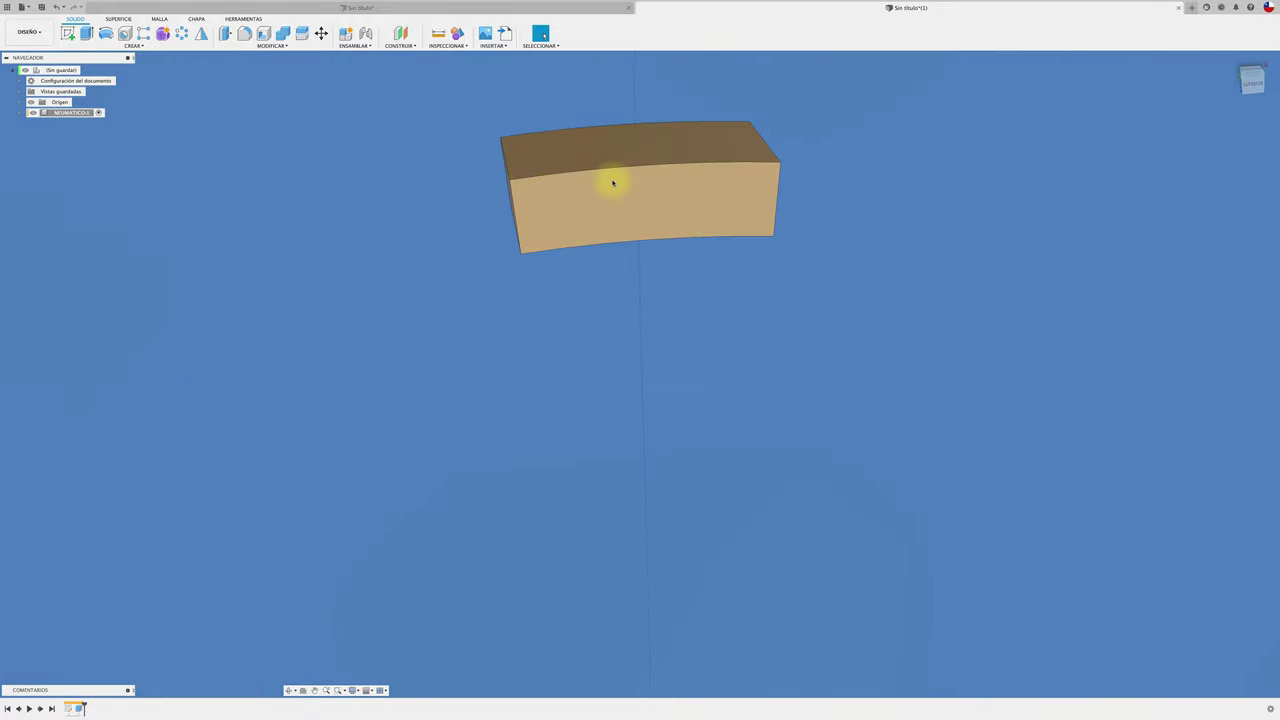
{"action": "left_click", "coordinate": [1251, 81]}
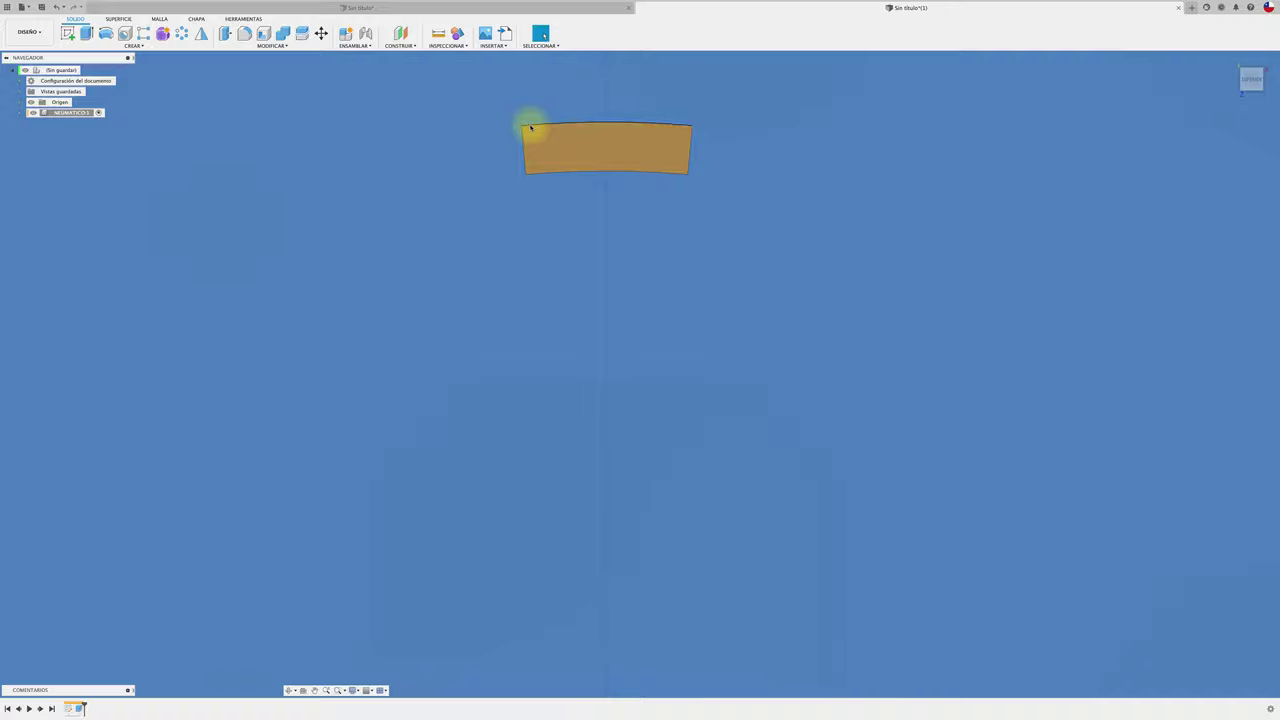
{"action": "key", "text": "shift+F6"}
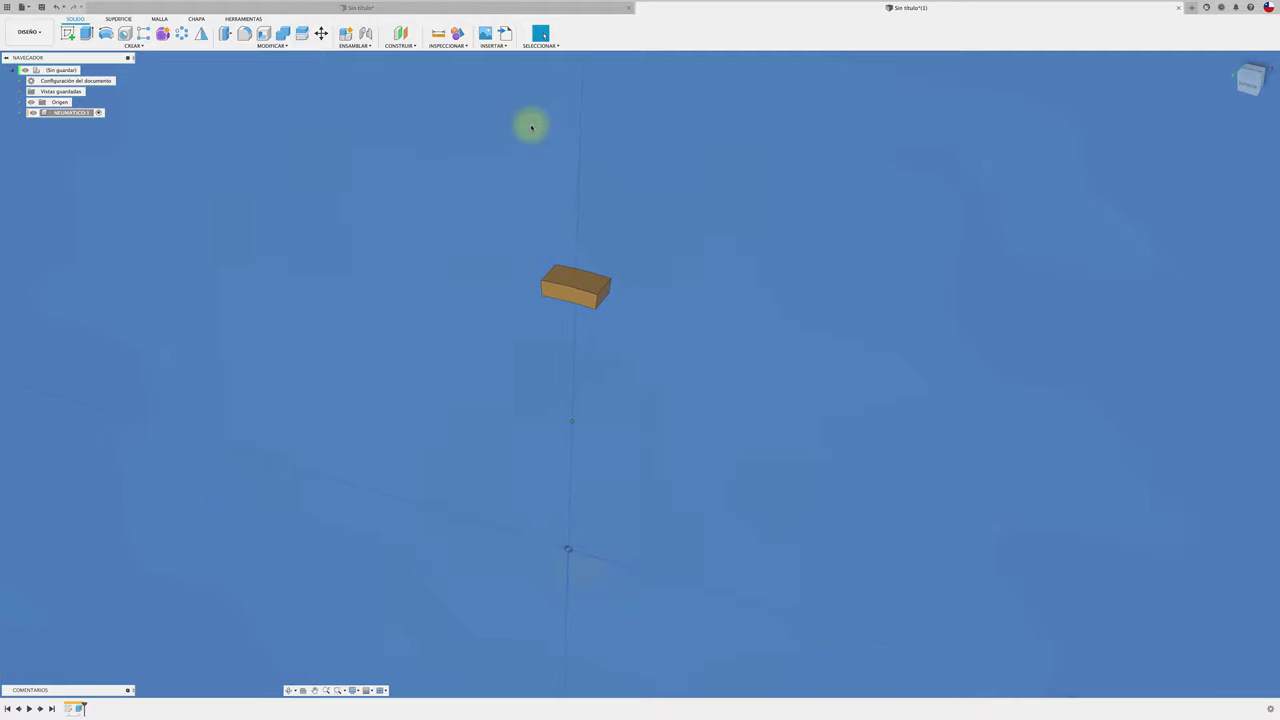
Create a construction plane offset −25.00 mm from the origin plane.
{"action": "left_click", "coordinate": [402, 35]}
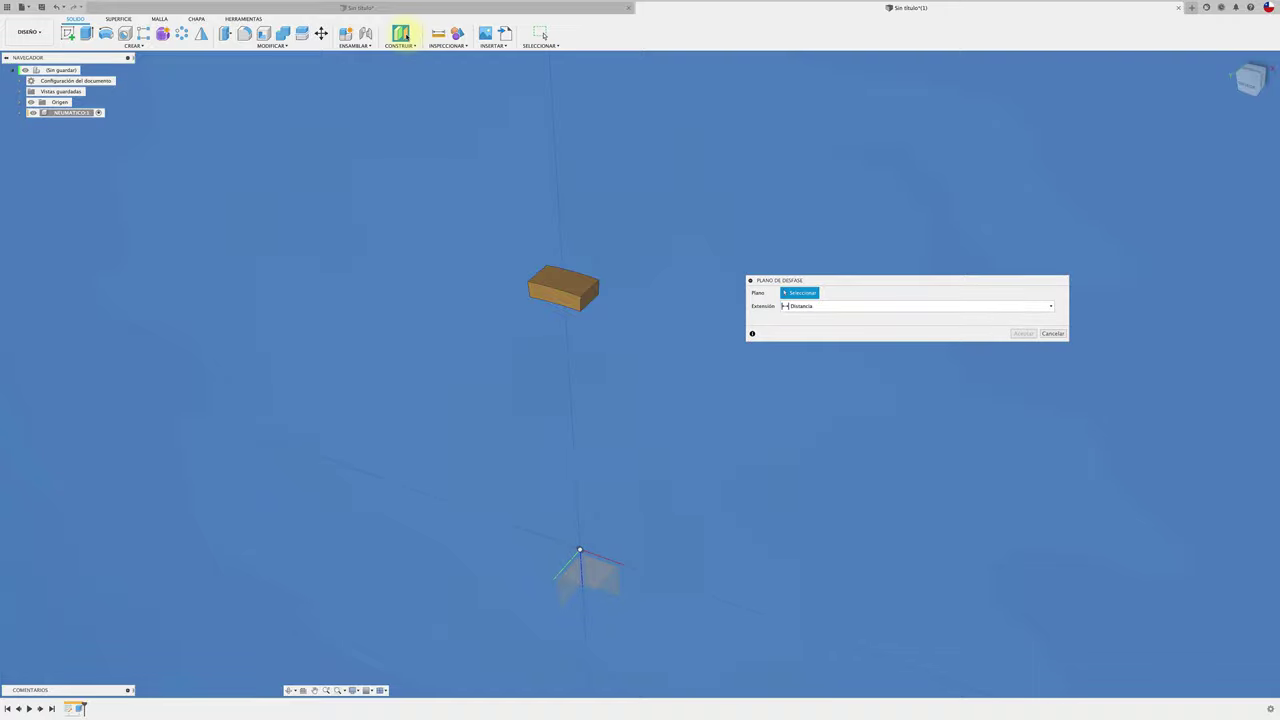
{"action": "left_click", "coordinate": [589, 585]}
{"action": "middle_click_drag", "start_coordinate": [589, 585], "coordinate": [635, 617]}
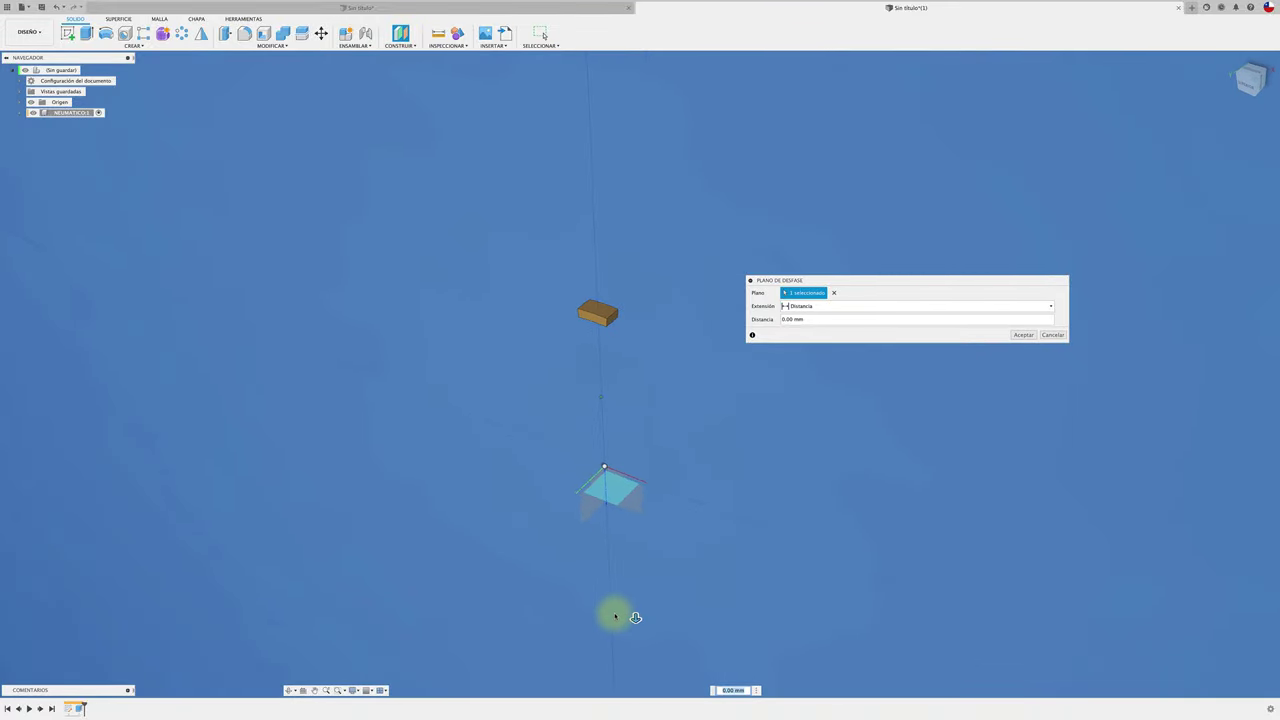
{"action": "left_click_drag", "start_coordinate": [615, 616], "coordinate": [617, 398]}
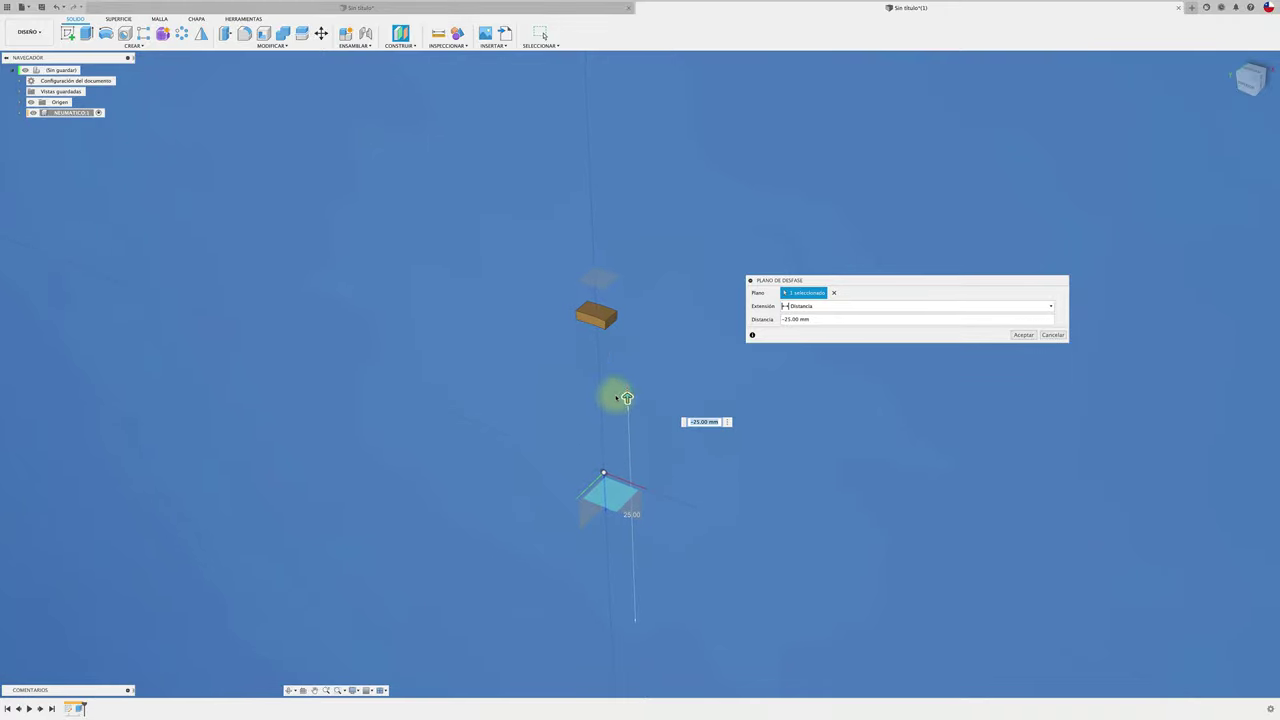
{"action": "middle_click_drag", "start_coordinate": [594, 249], "coordinate": [667, 206], "text": "shift"}
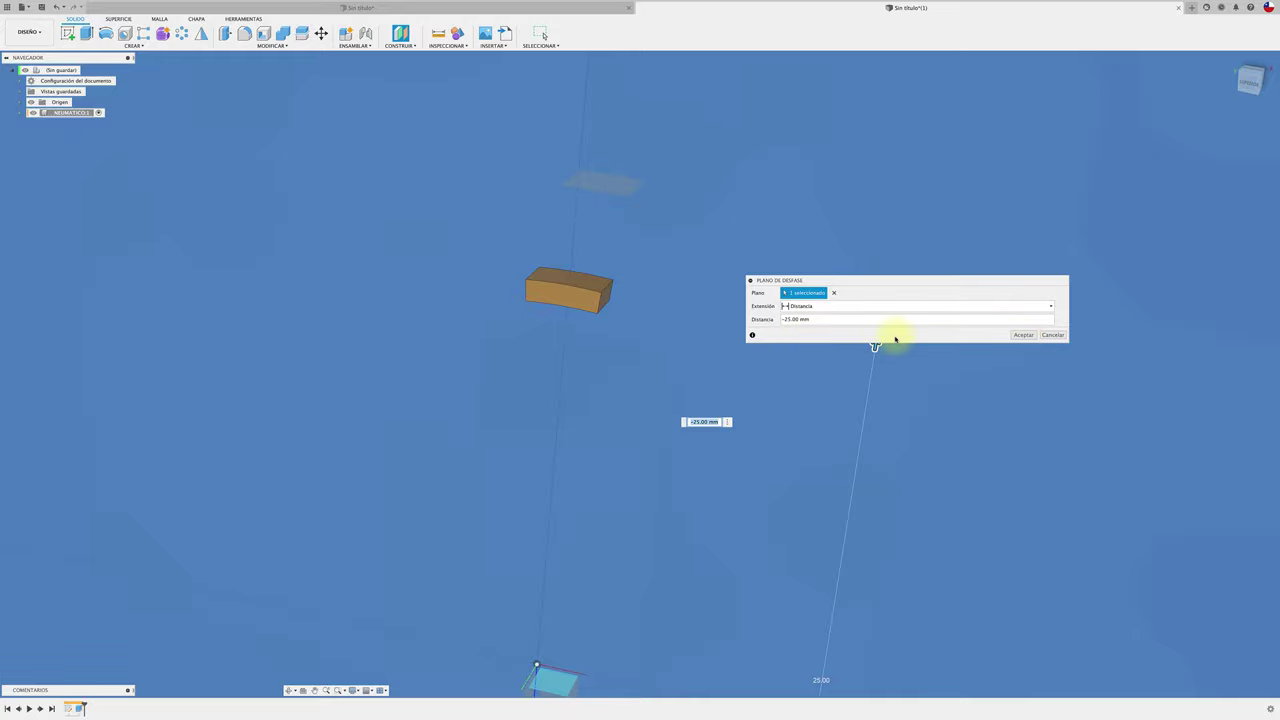
{"action": "left_click_drag", "start_coordinate": [878, 288], "coordinate": [974, 277]}
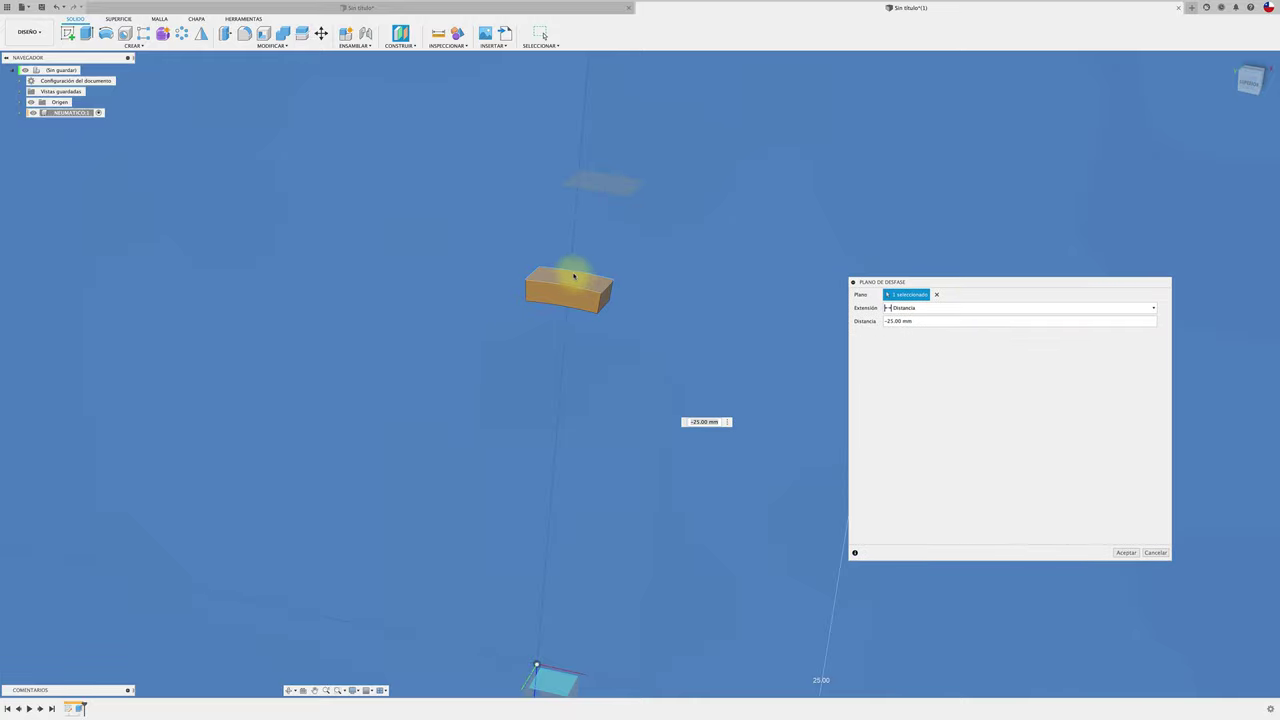
{"action": "middle_click_drag", "start_coordinate": [574, 277], "coordinate": [687, 364], "text": "shift"}
{"action": "left_click", "coordinate": [1127, 553]}
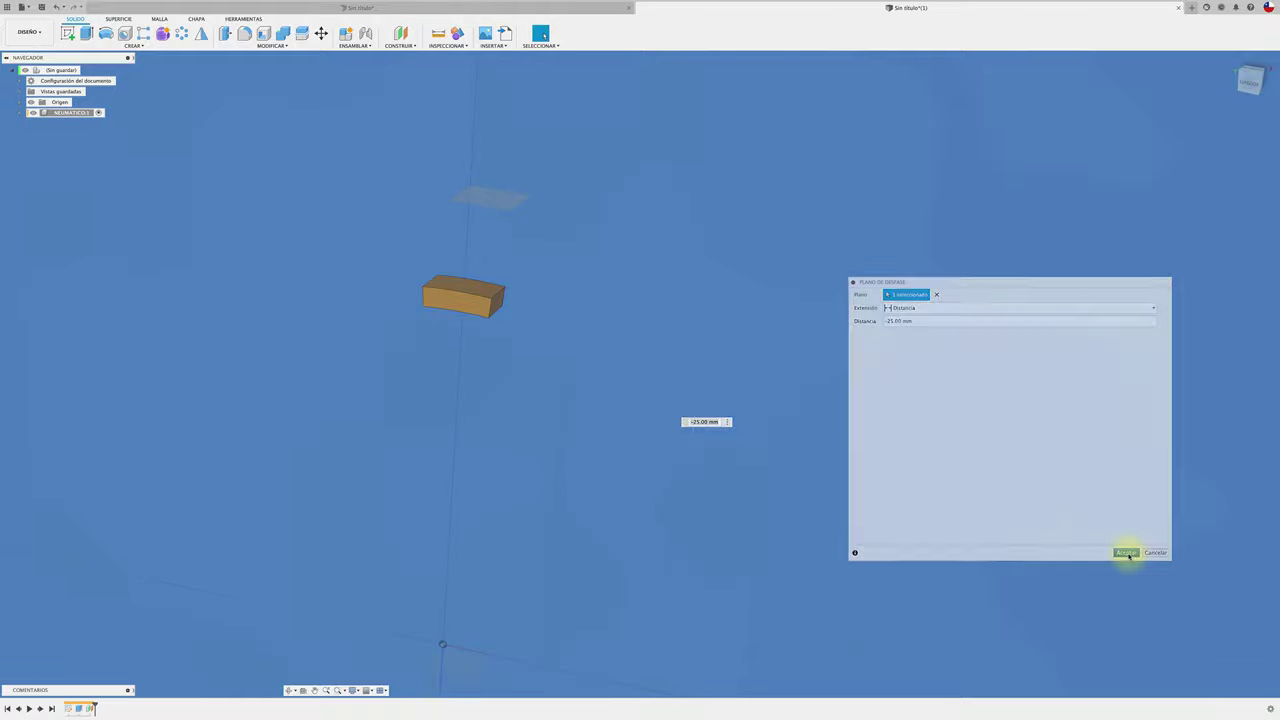
{"action": "middle_click_drag", "start_coordinate": [800, 480], "coordinate": [597, 260], "text": "shift"}
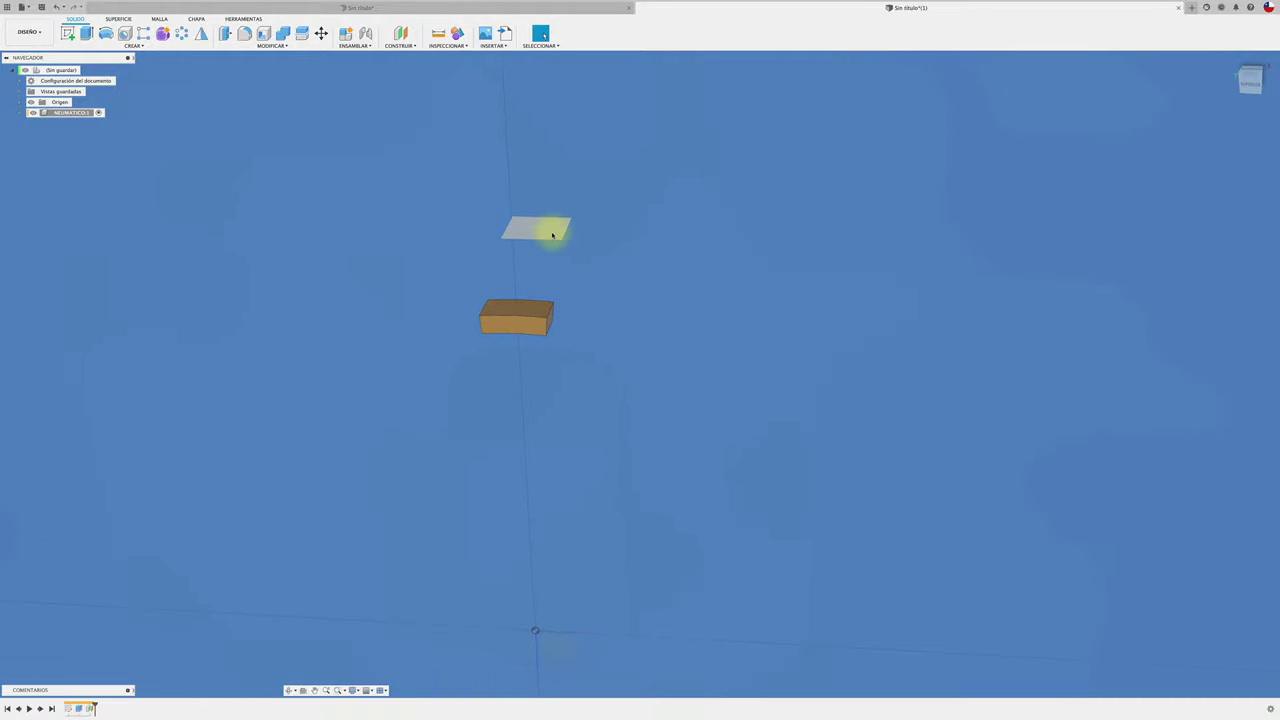
{"action": "scroll", "coordinate": [470, 240], "scroll_direction": "down", "scroll_amount": 1}
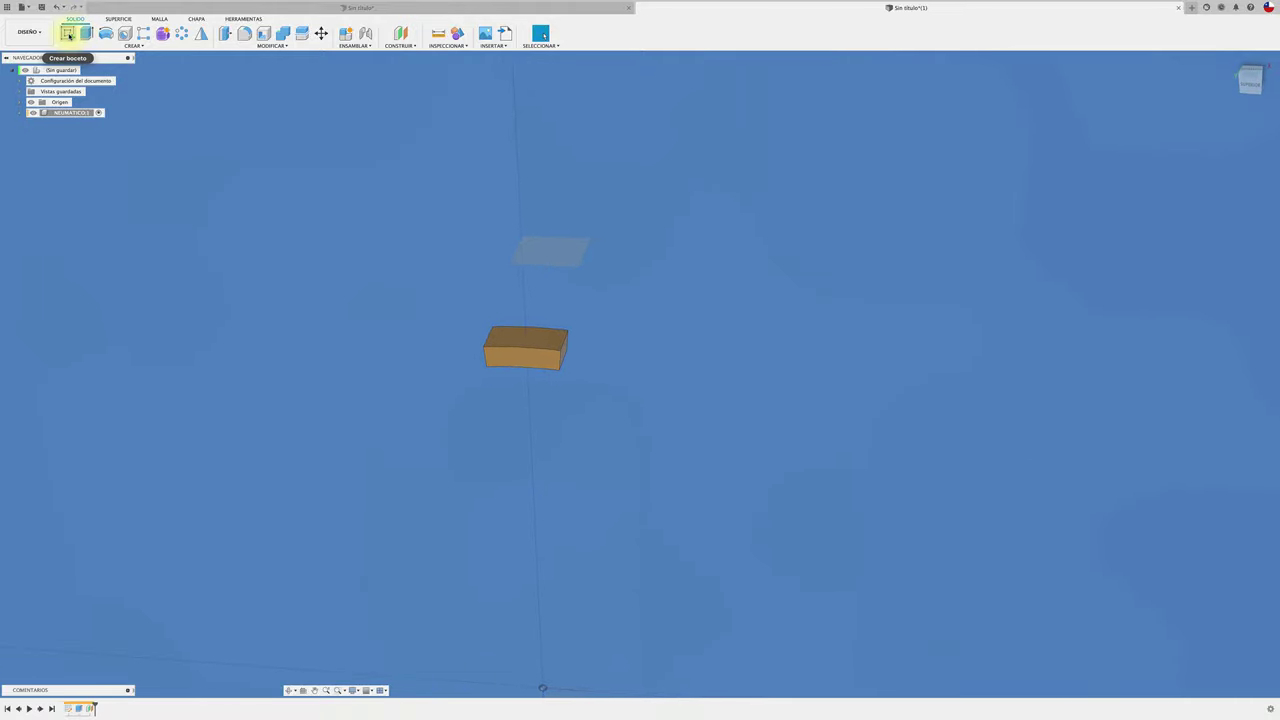
Start a new sketch on the offset construction plane and zoom in on it.
{"action": "left_click", "coordinate": [77, 35]}
{"action": "left_click", "coordinate": [565, 255]}
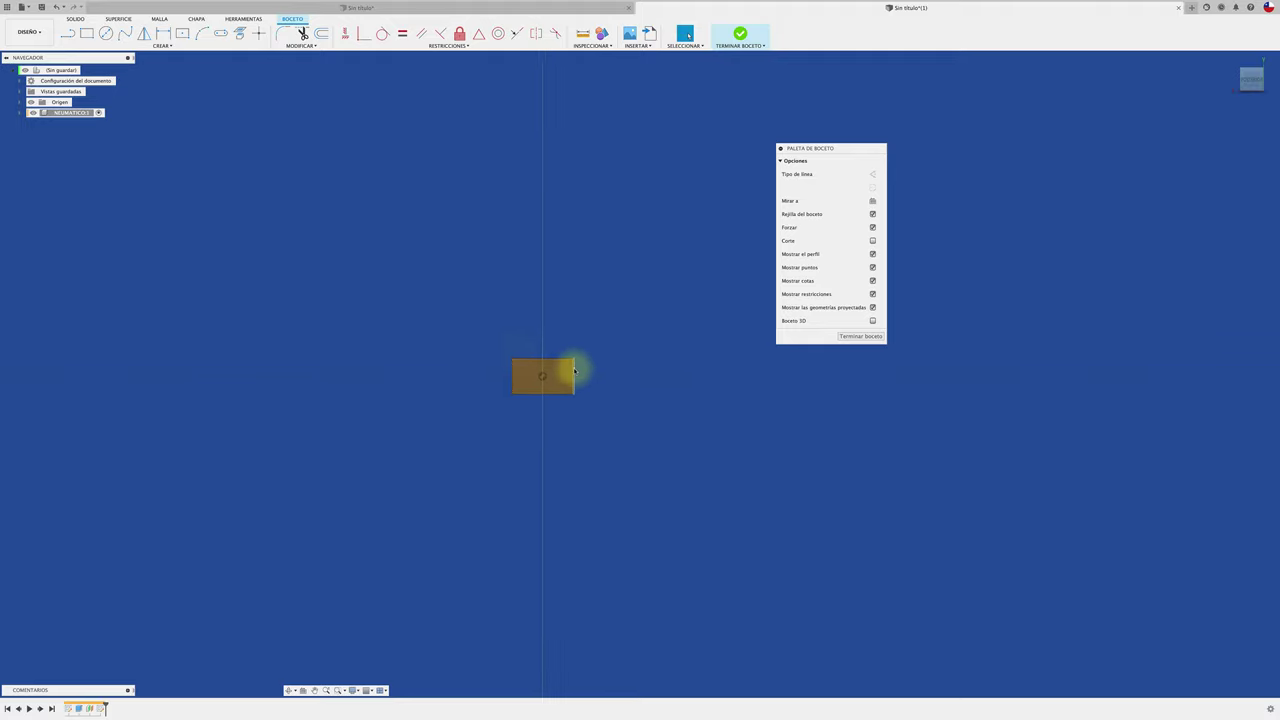
{"action": "scroll", "coordinate": [518, 372], "scroll_direction": "up", "scroll_amount": 3}
{"action": "scroll", "coordinate": [671, 351], "scroll_direction": "up", "scroll_amount": 2}
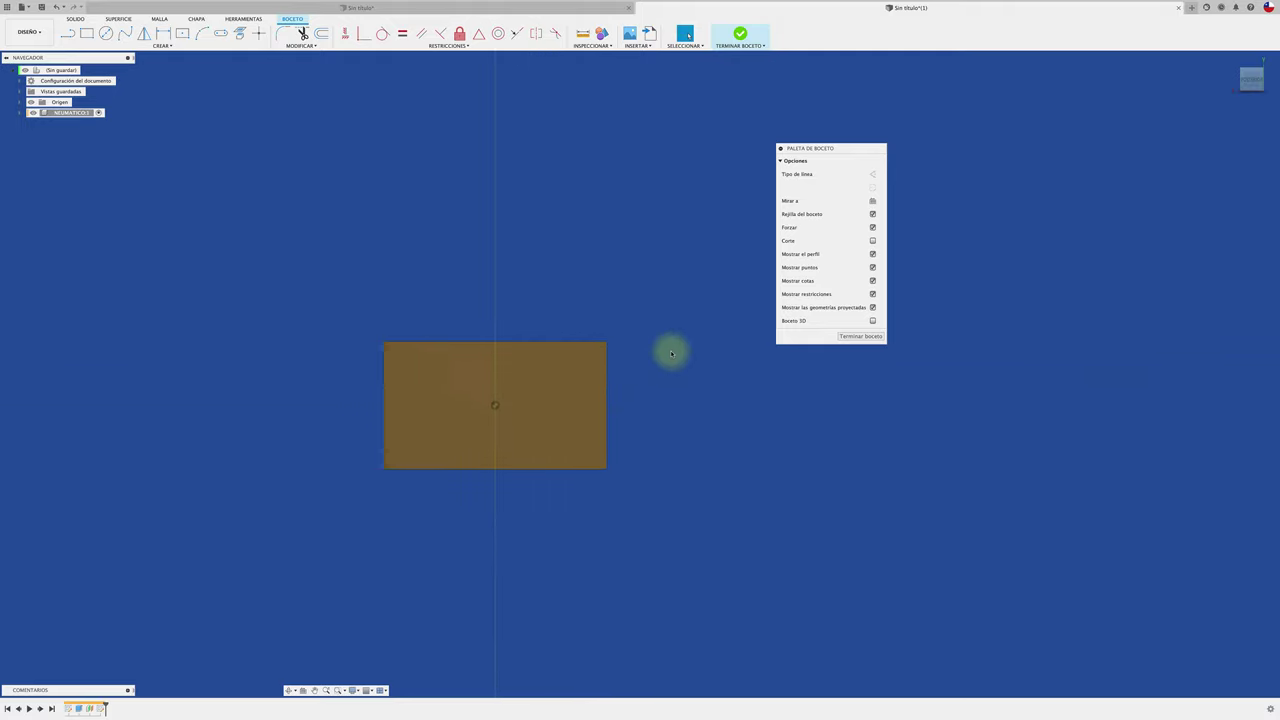
{"action": "left_click", "coordinate": [67, 33]}
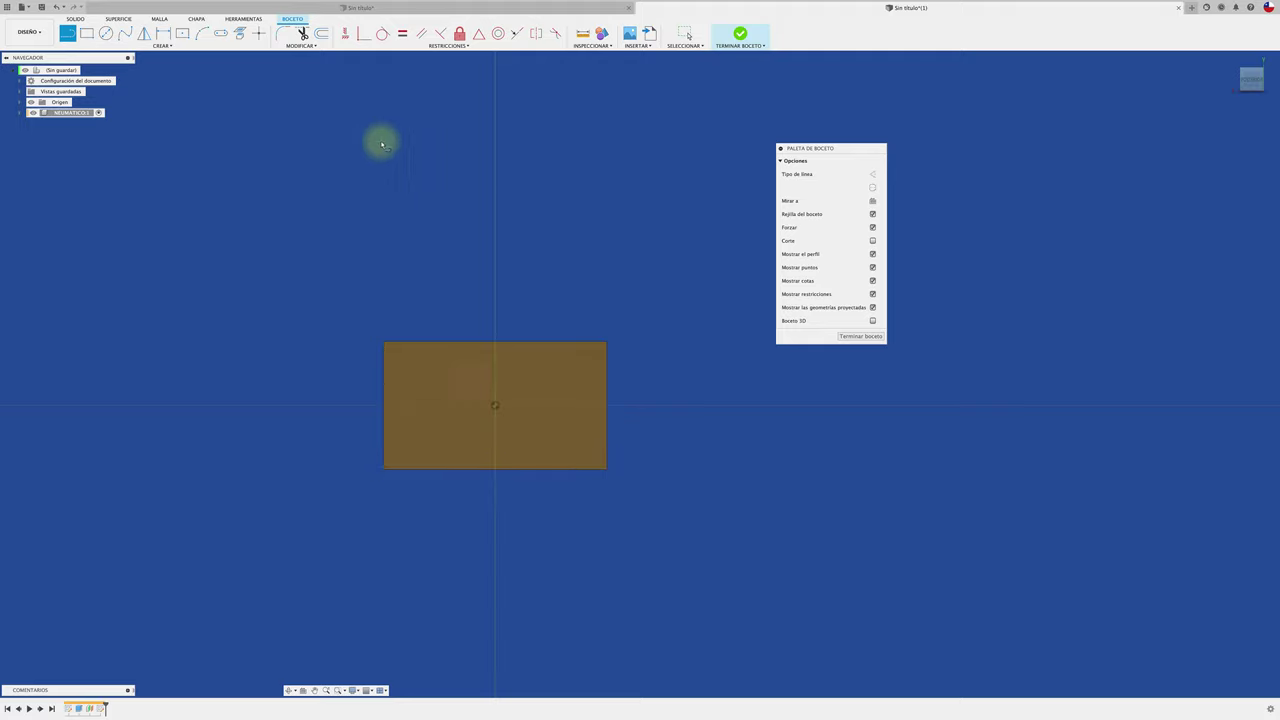
{"action": "left_click", "coordinate": [165, 47]}
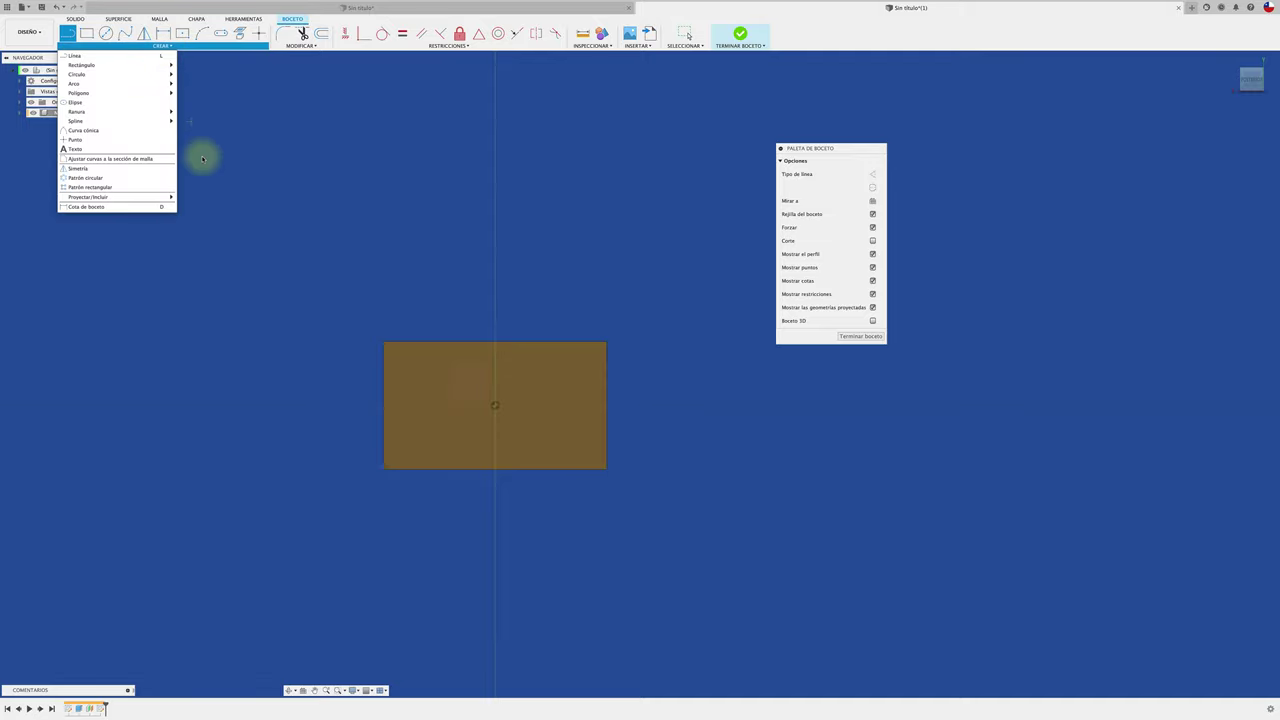
Project the tread block's top face into the sketch as a rectangular profile.
{"action": "mouse_move", "coordinate": [90, 197]}
{"action": "left_click", "coordinate": [223, 198]}
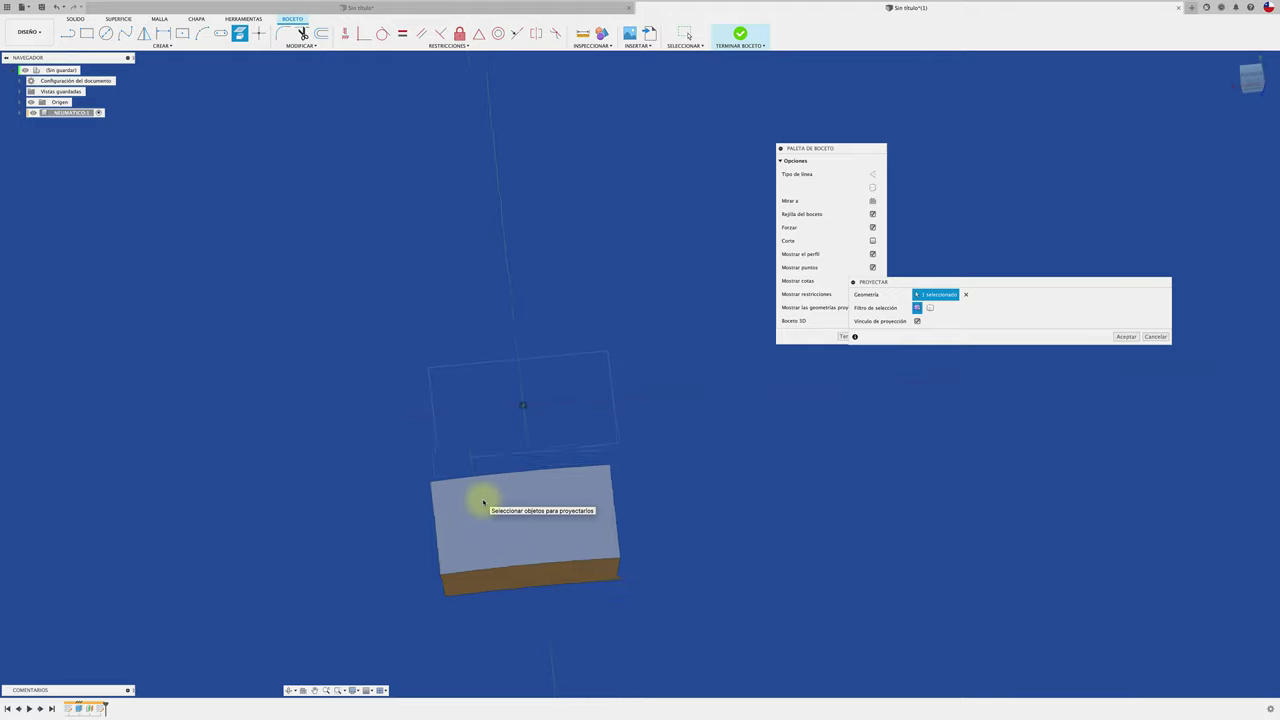
{"action": "middle_click_drag", "start_coordinate": [486, 500], "coordinate": [497, 446], "text": "shift"}
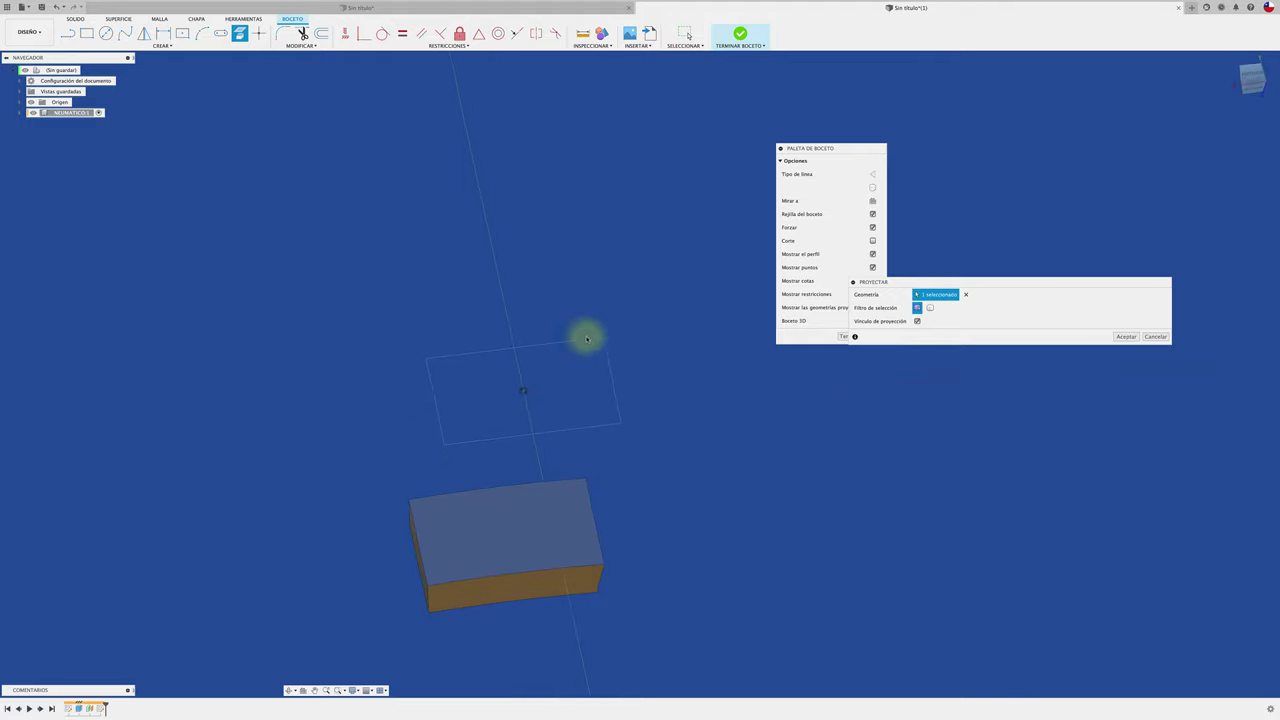
{"action": "left_click", "coordinate": [1252, 76]}
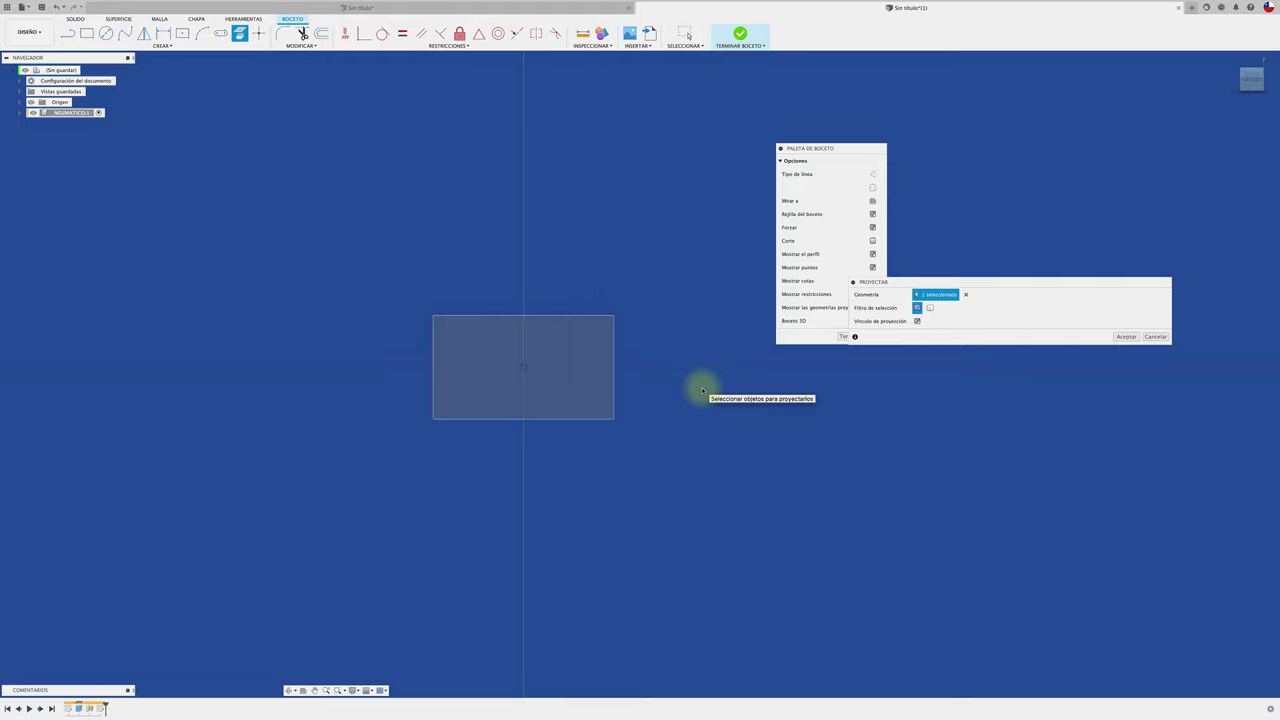
{"action": "left_click_drag", "start_coordinate": [1007, 287], "coordinate": [869, 386]}
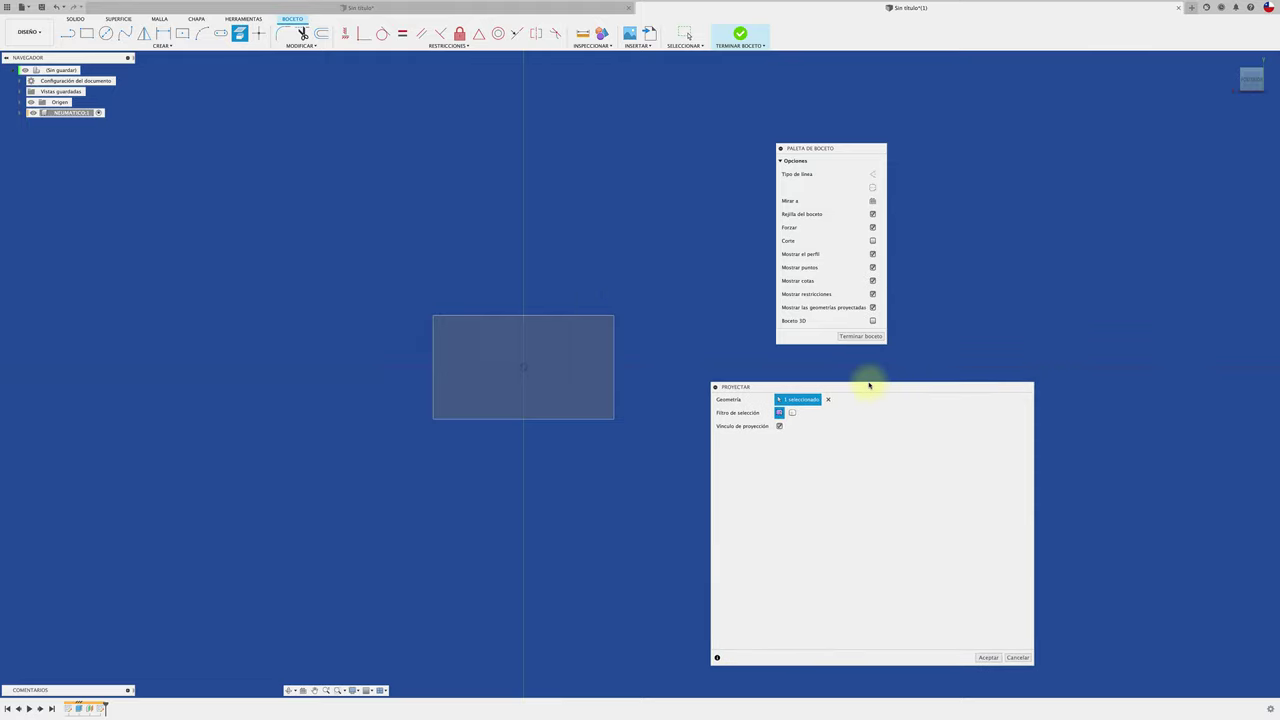
{"action": "left_click", "coordinate": [987, 657]}
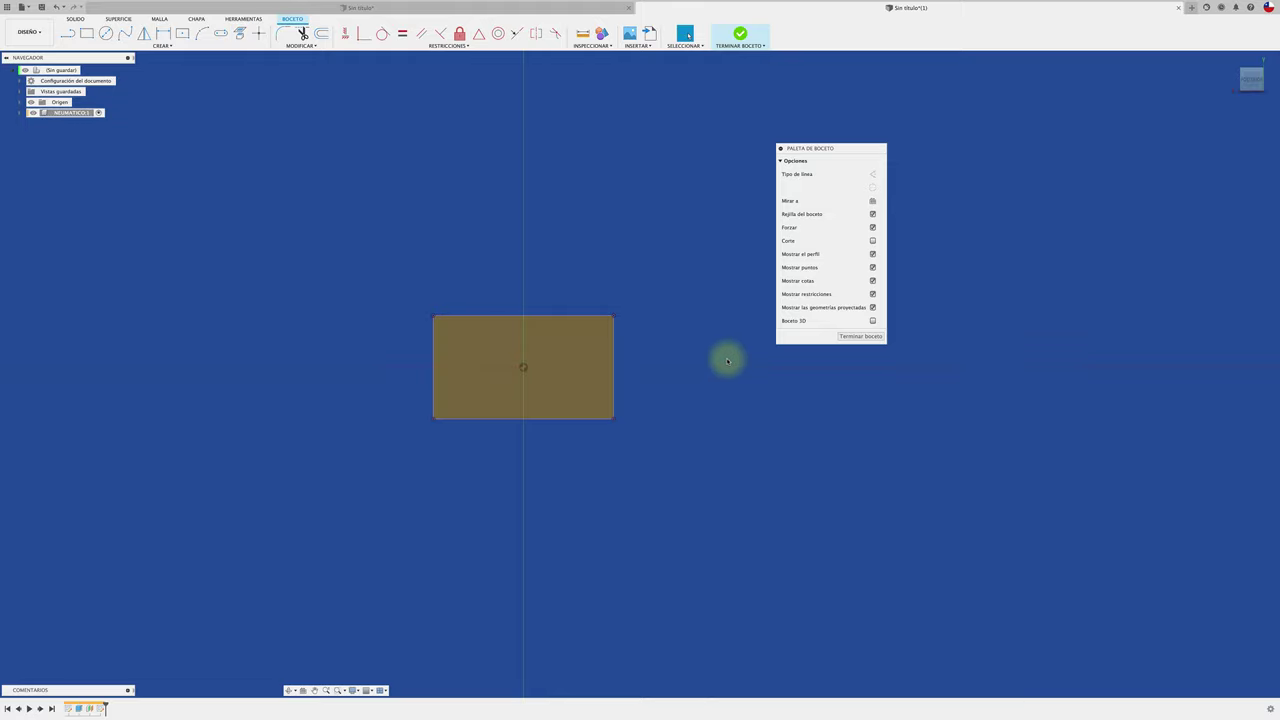
{"action": "middle_click_drag", "start_coordinate": [727, 361], "coordinate": [497, 342], "text": "shift"}
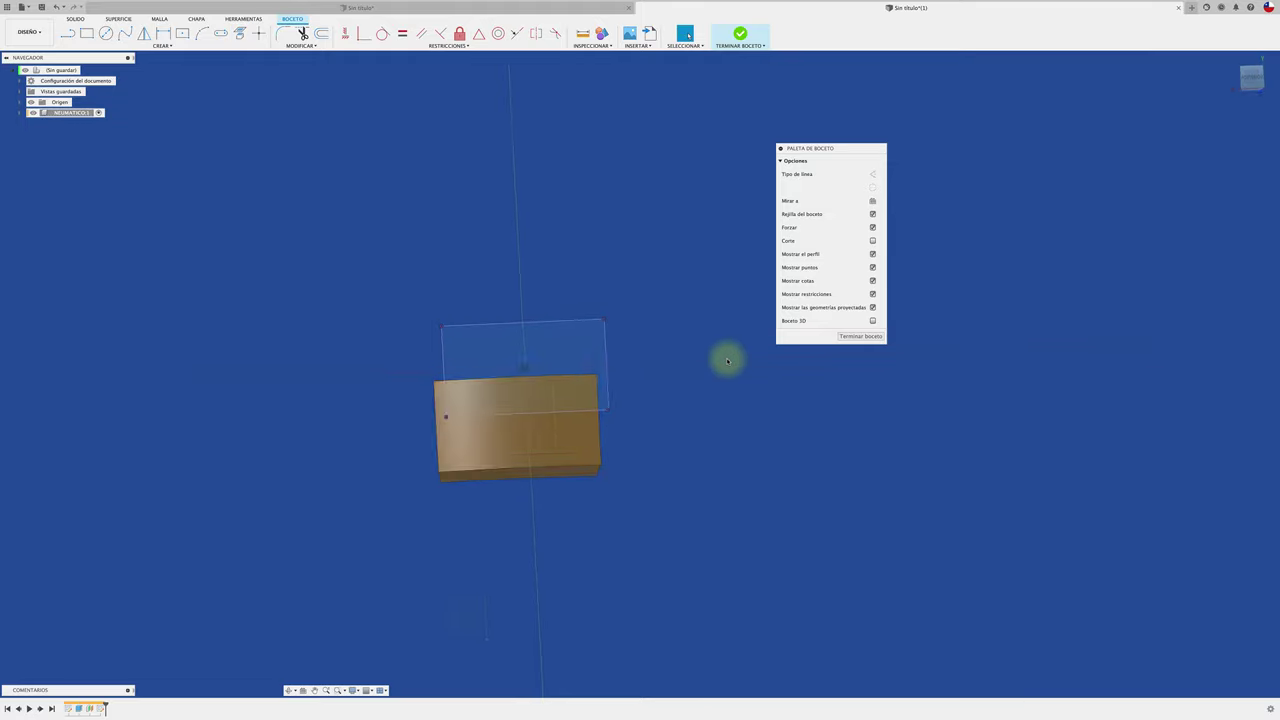
From a top view, begin a line at the projected rectangle's bottom-right corner.
{"action": "left_click", "coordinate": [495, 352]}
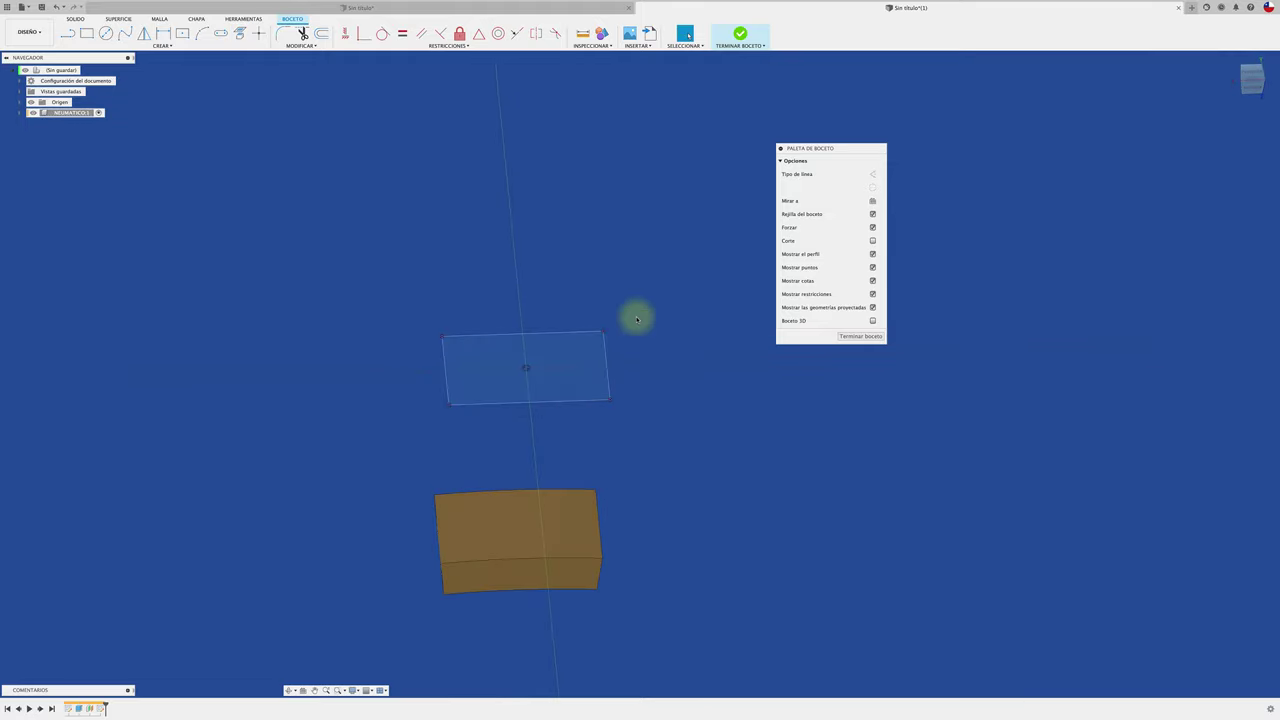
{"action": "left_click", "coordinate": [1255, 73]}
{"action": "scroll", "coordinate": [623, 311], "scroll_direction": "up", "scroll_amount": 3}
{"action": "scroll", "coordinate": [623, 311], "scroll_direction": "up", "scroll_amount": 2}
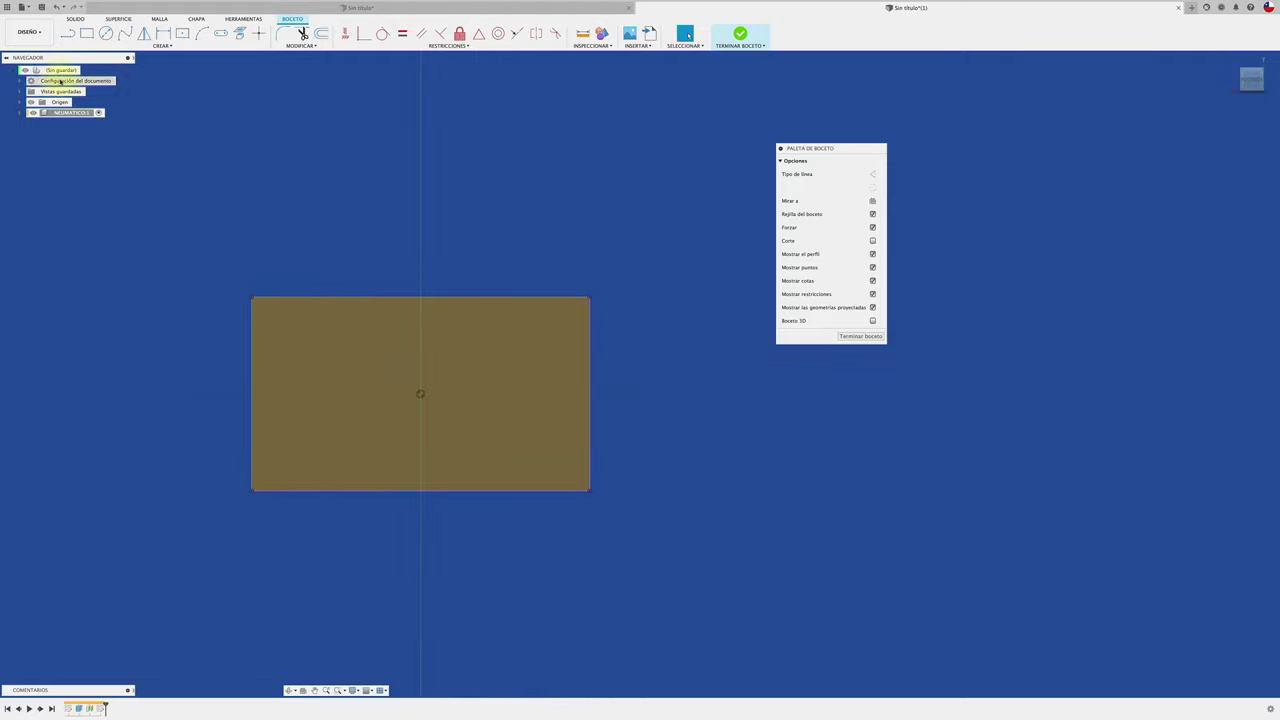
{"action": "left_click", "coordinate": [67, 33]}
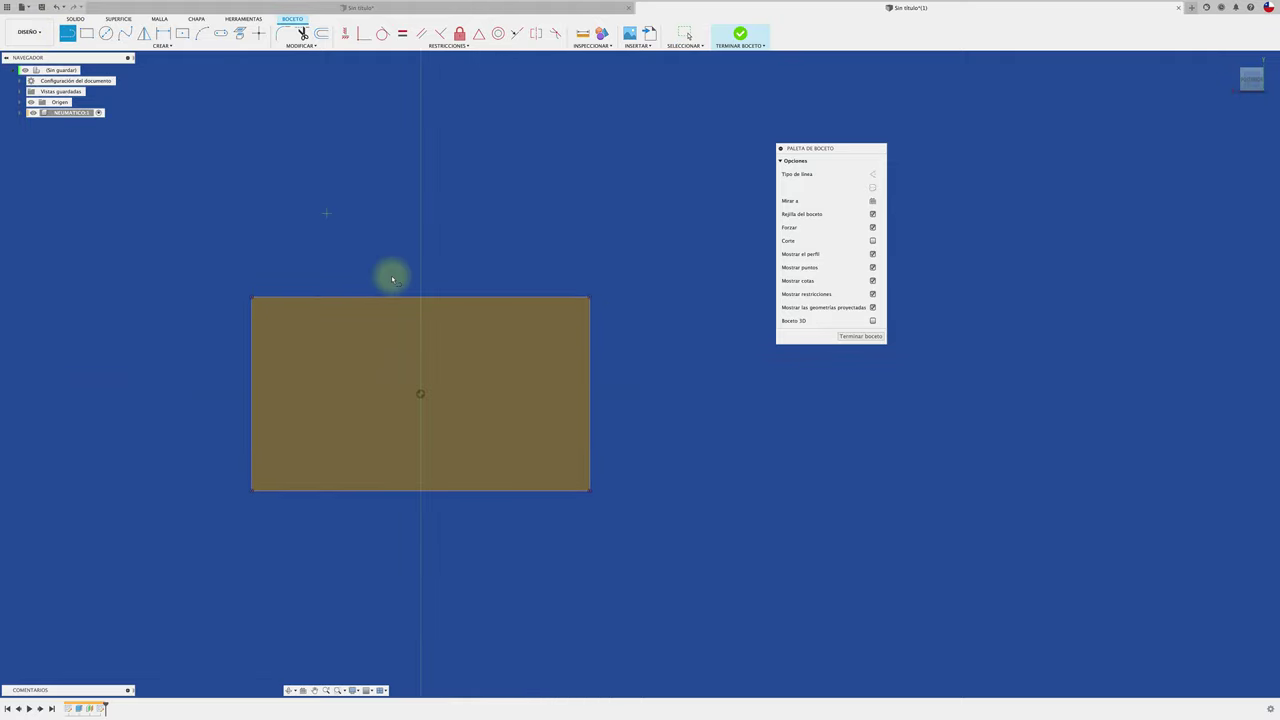
{"action": "left_click", "coordinate": [589, 491]}
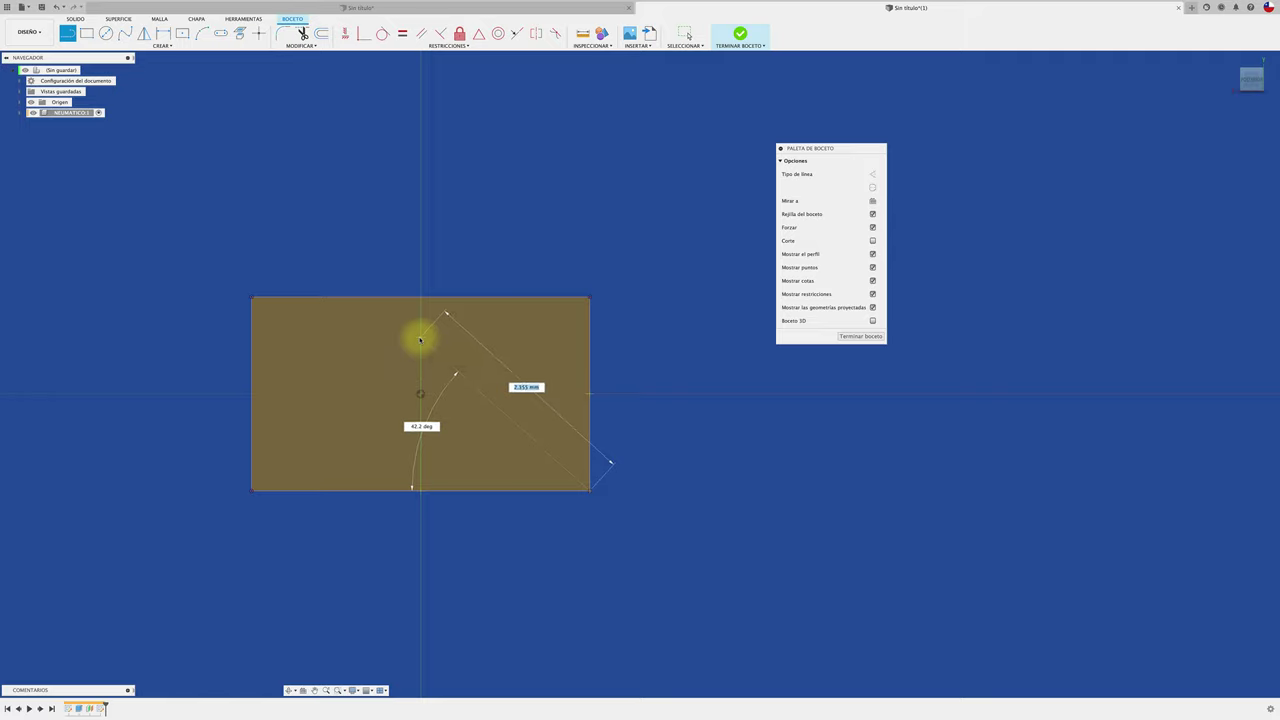
Draw two diagonal lines across the projected rectangle toward its top edge.
{"action": "left_click", "coordinate": [420, 338]}
{"action": "key", "text": "Escape"}
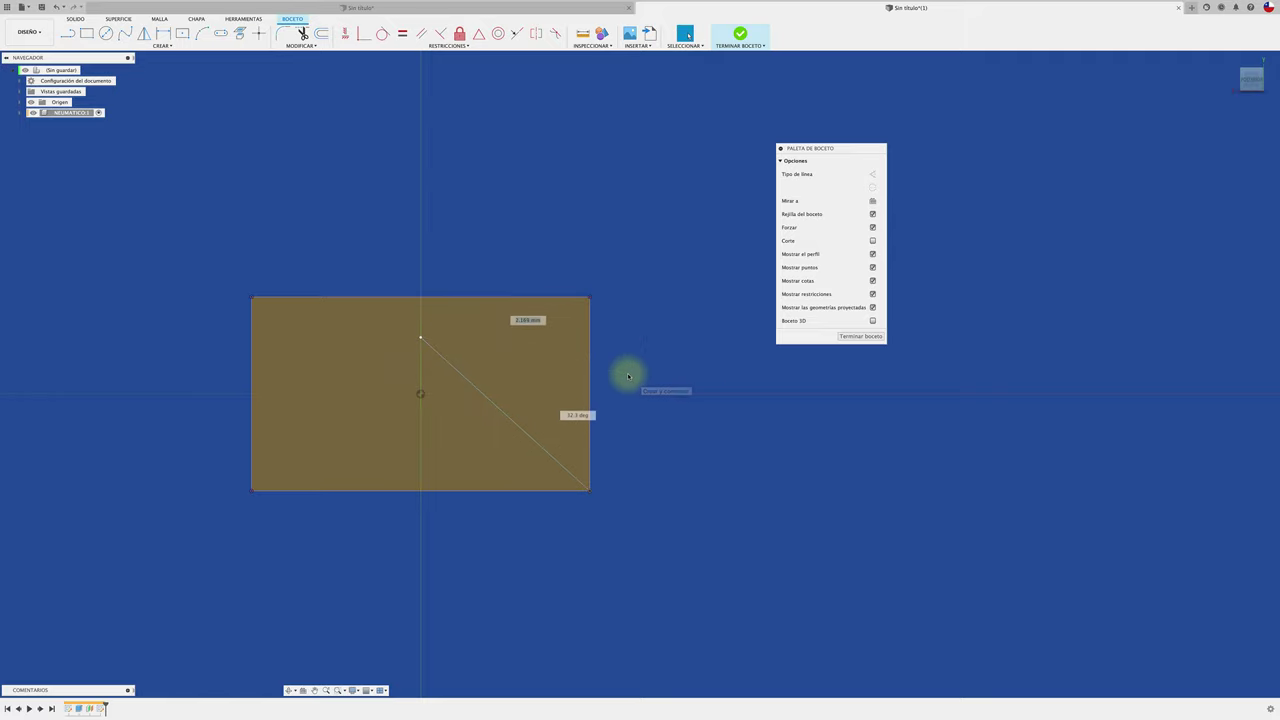
{"action": "key", "text": "l"}
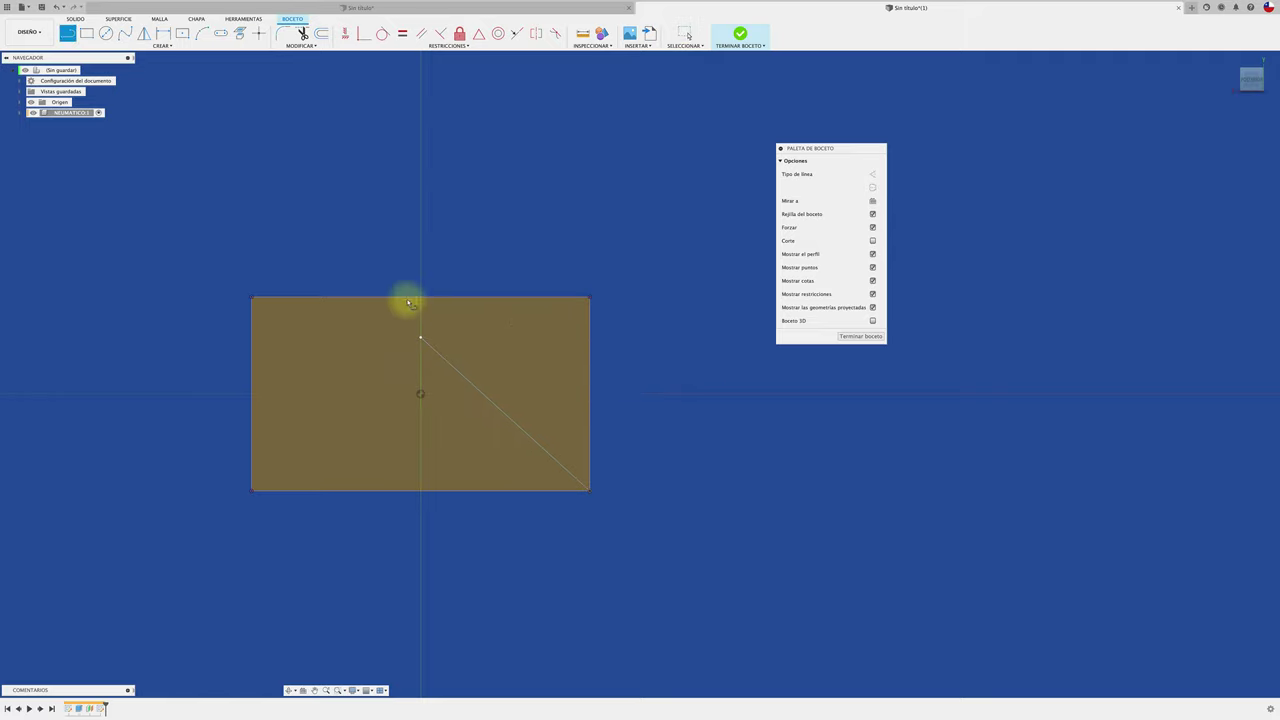
{"action": "left_click_drag", "start_coordinate": [422, 300], "coordinate": [611, 431]}
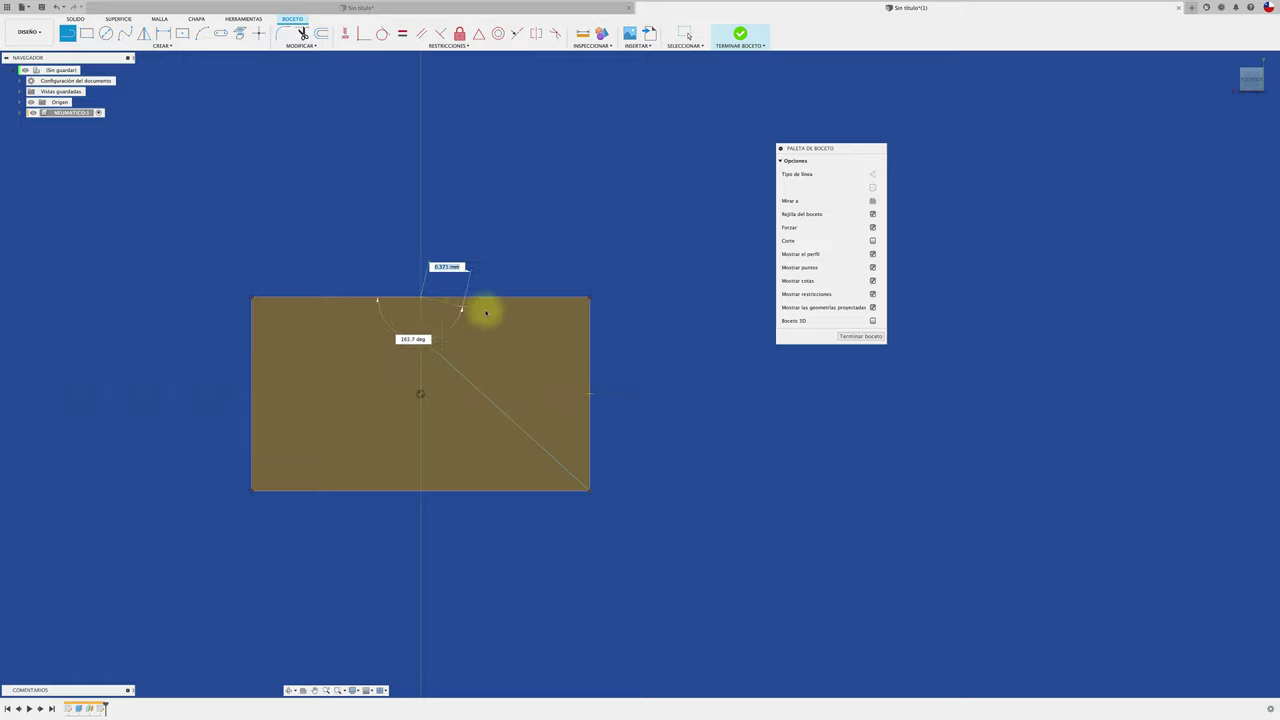
{"action": "left_click", "coordinate": [610, 430]}
{"action": "key", "text": "Escape"}
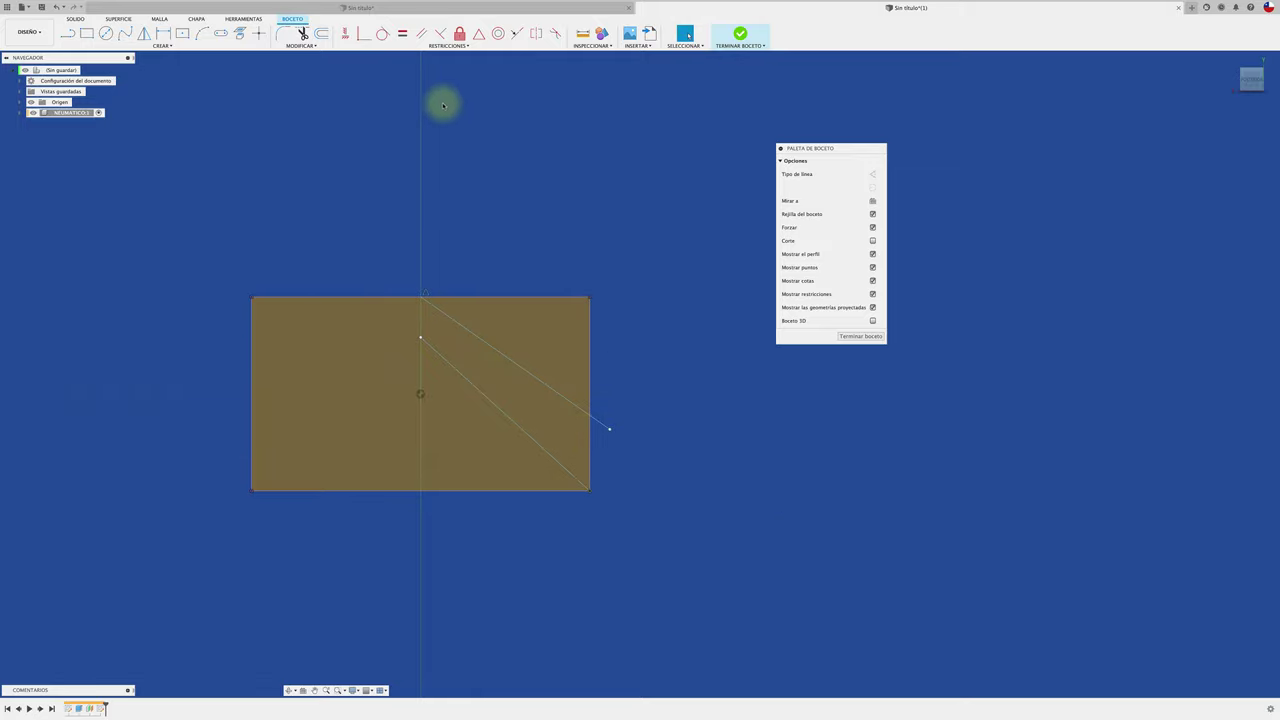
Constrain the upper diagonal line parallel to the lower one.
{"action": "left_click", "coordinate": [421, 34]}
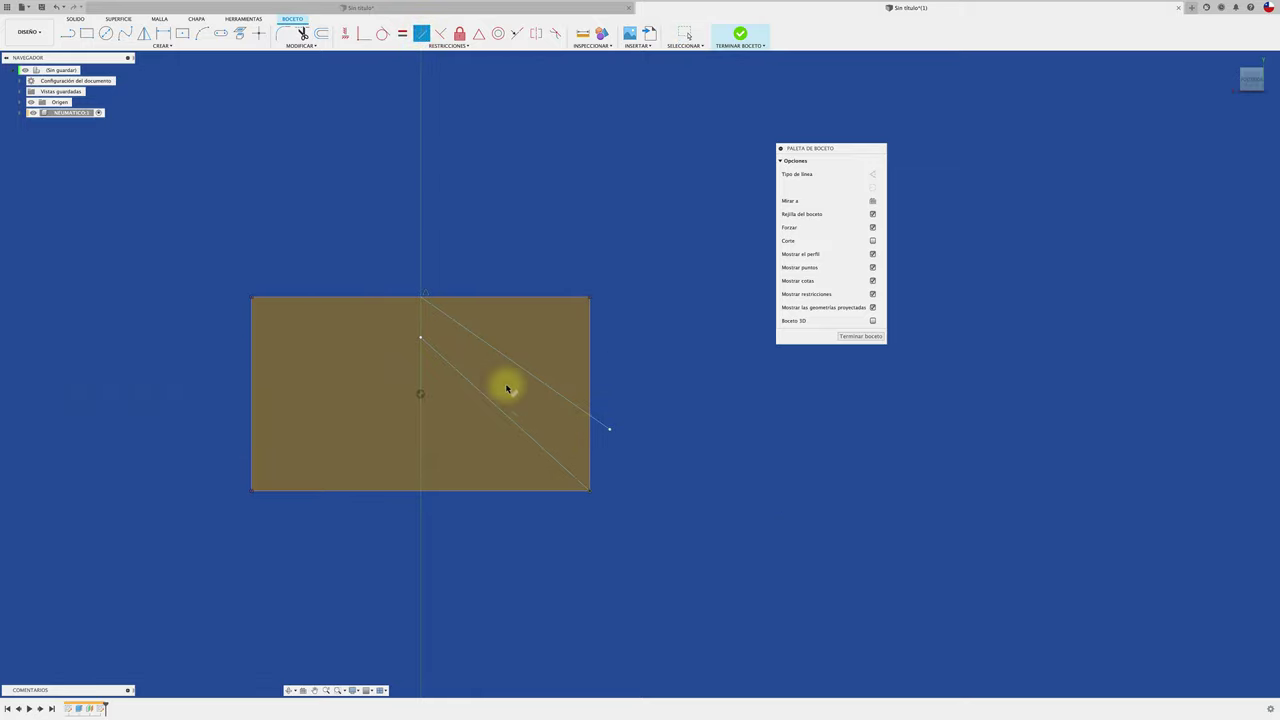
{"action": "left_click", "coordinate": [457, 371]}
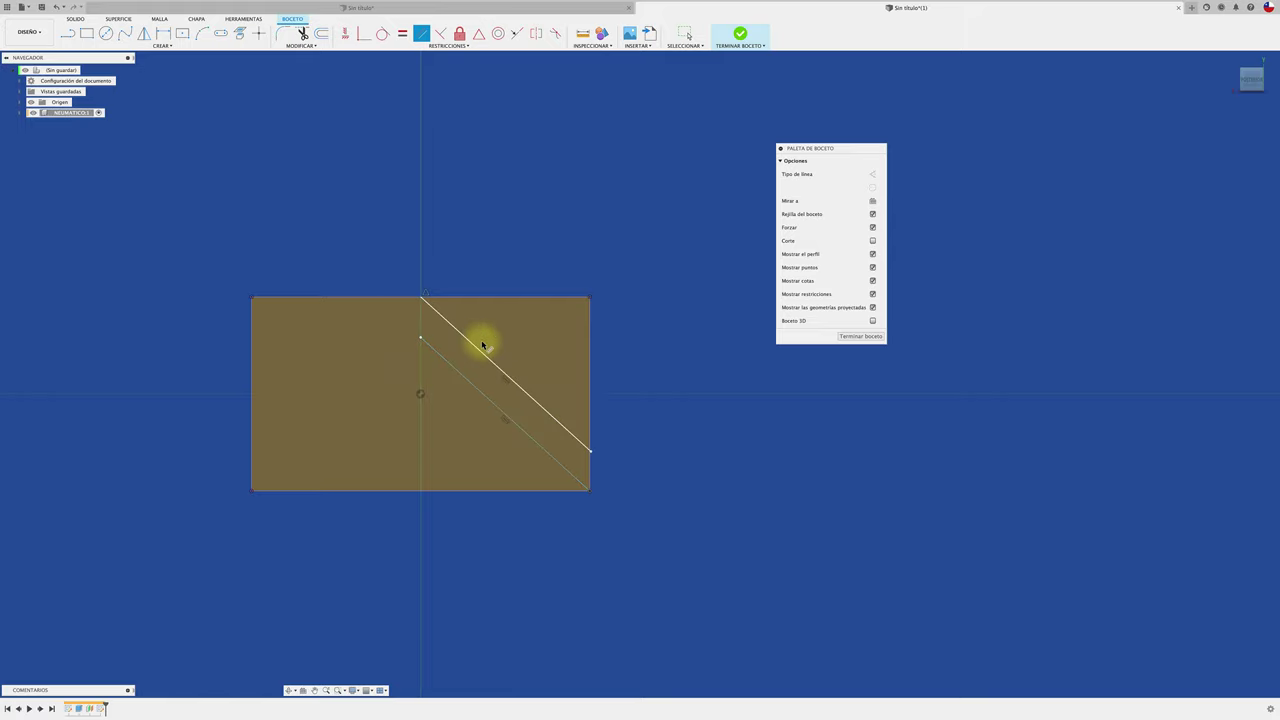
{"action": "left_click", "coordinate": [482, 346]}
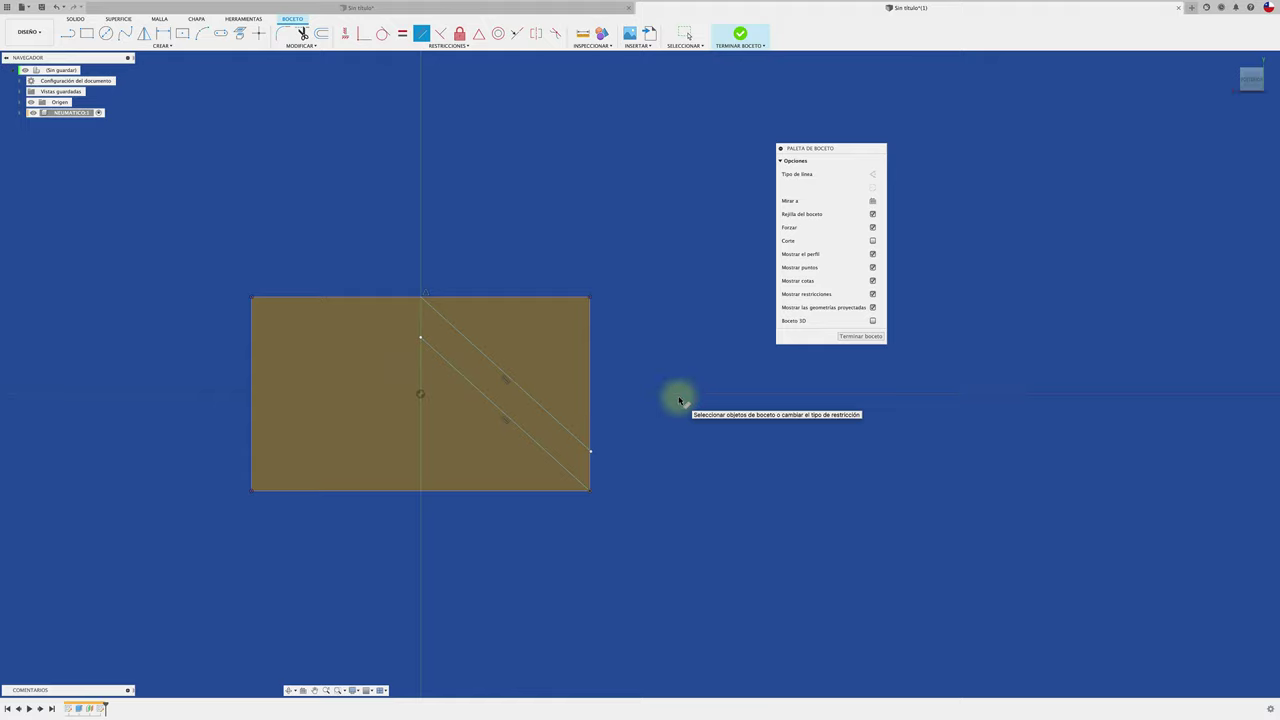
{"action": "key", "text": "Escape"}
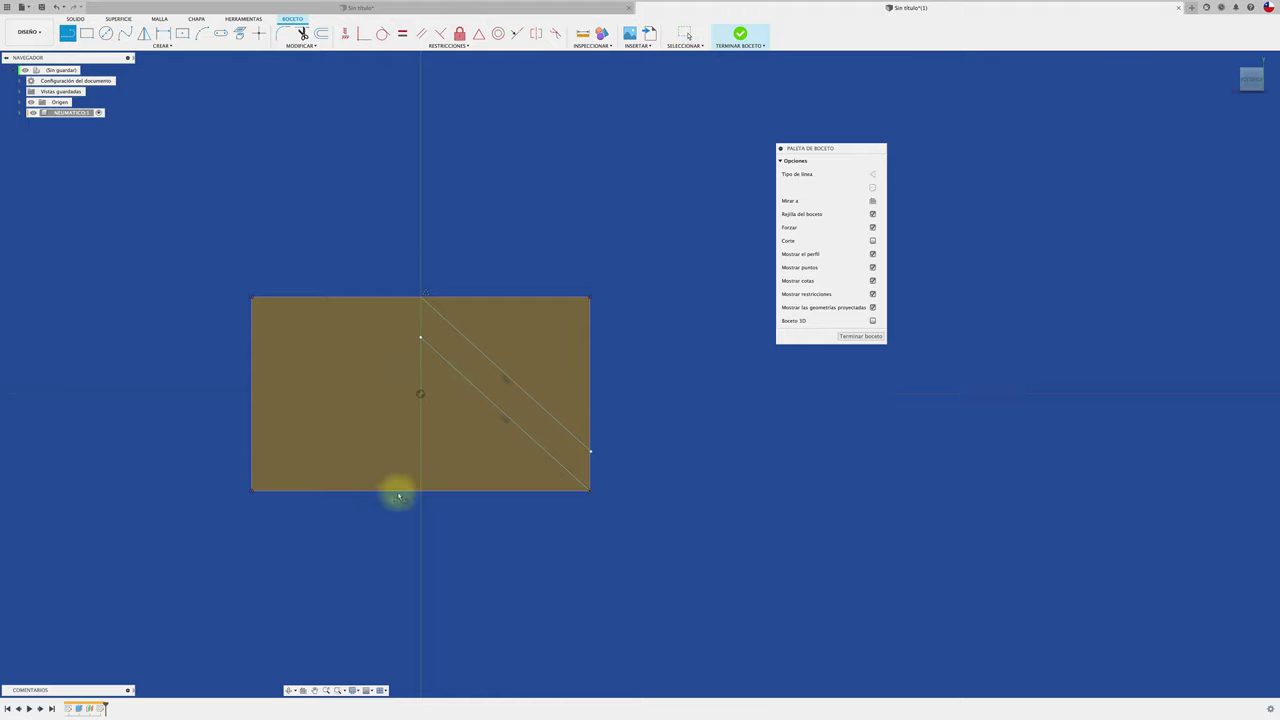
Draw a vertical line from the rectangle's centre up past its top edge.
{"action": "left_click", "coordinate": [421, 396]}
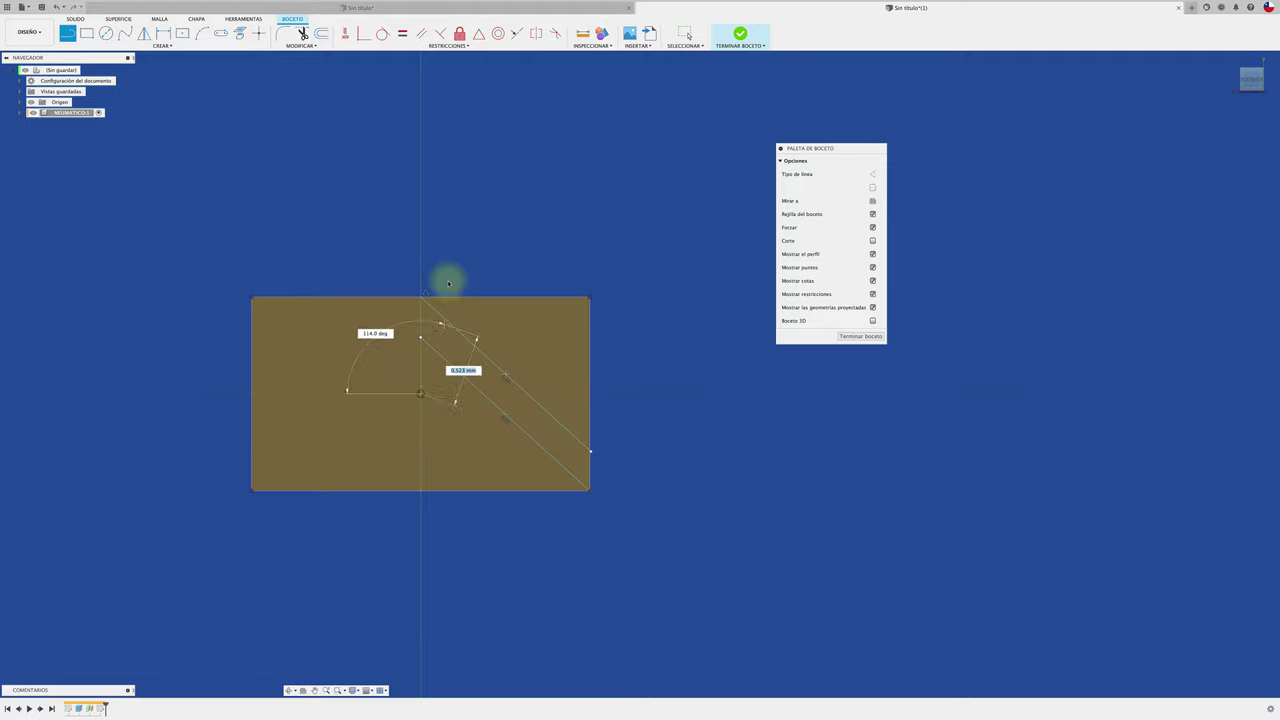
{"action": "left_click", "coordinate": [421, 203]}
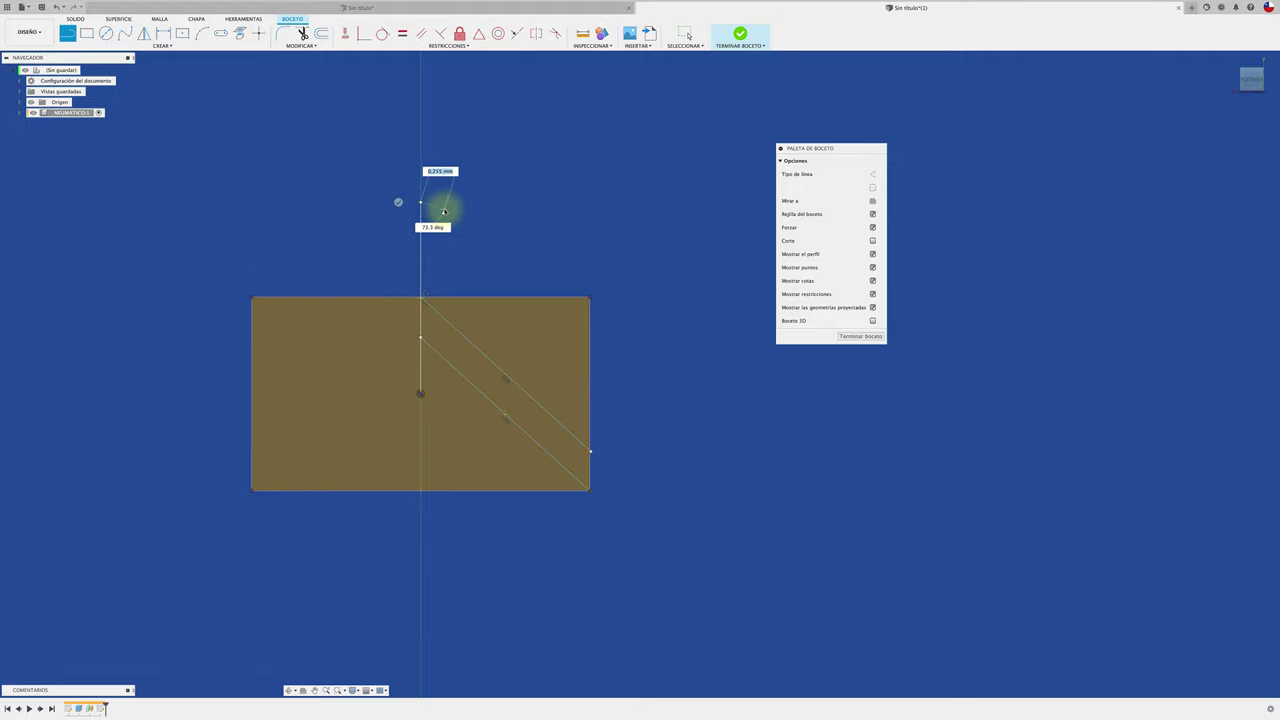
{"action": "key", "text": "Escape"}
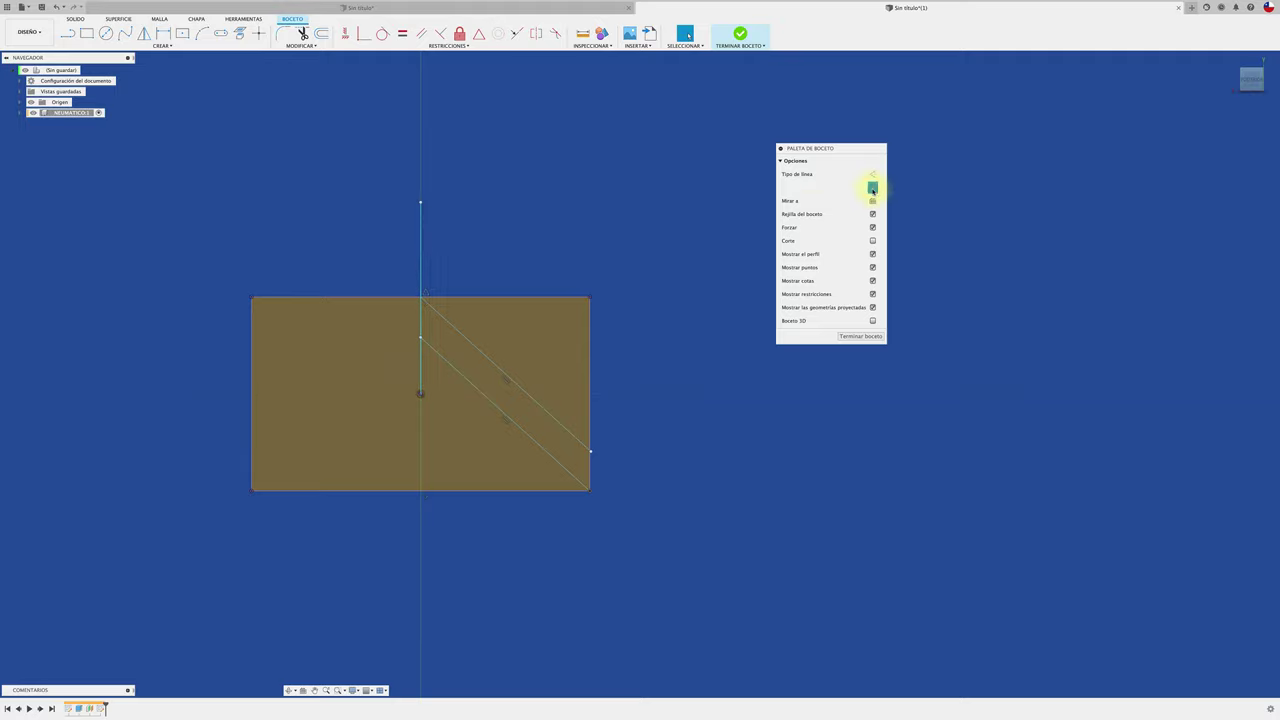
Mirror both parallel diagonals across the vertical centreline to form a chevron.
{"action": "left_click", "coordinate": [144, 35]}
{"action": "left_click", "coordinate": [459, 330]}
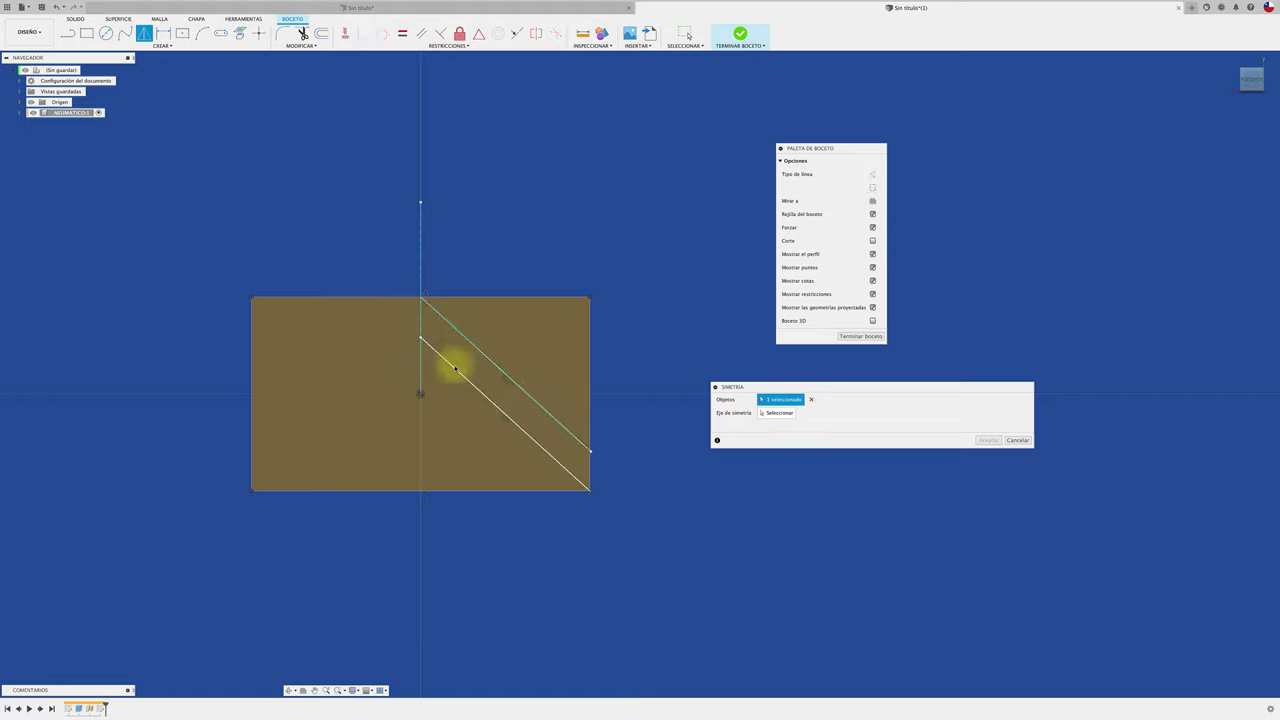
{"action": "left_click", "coordinate": [456, 368]}
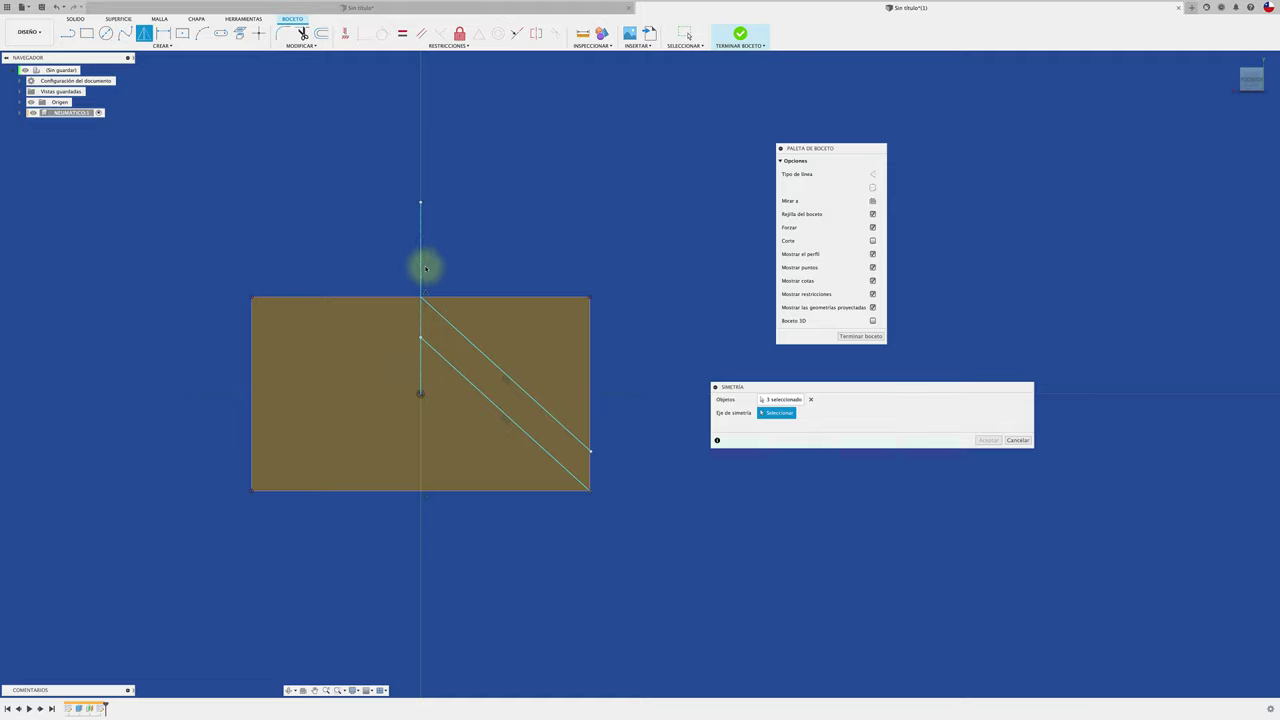
{"action": "left_click", "coordinate": [1016, 440]}
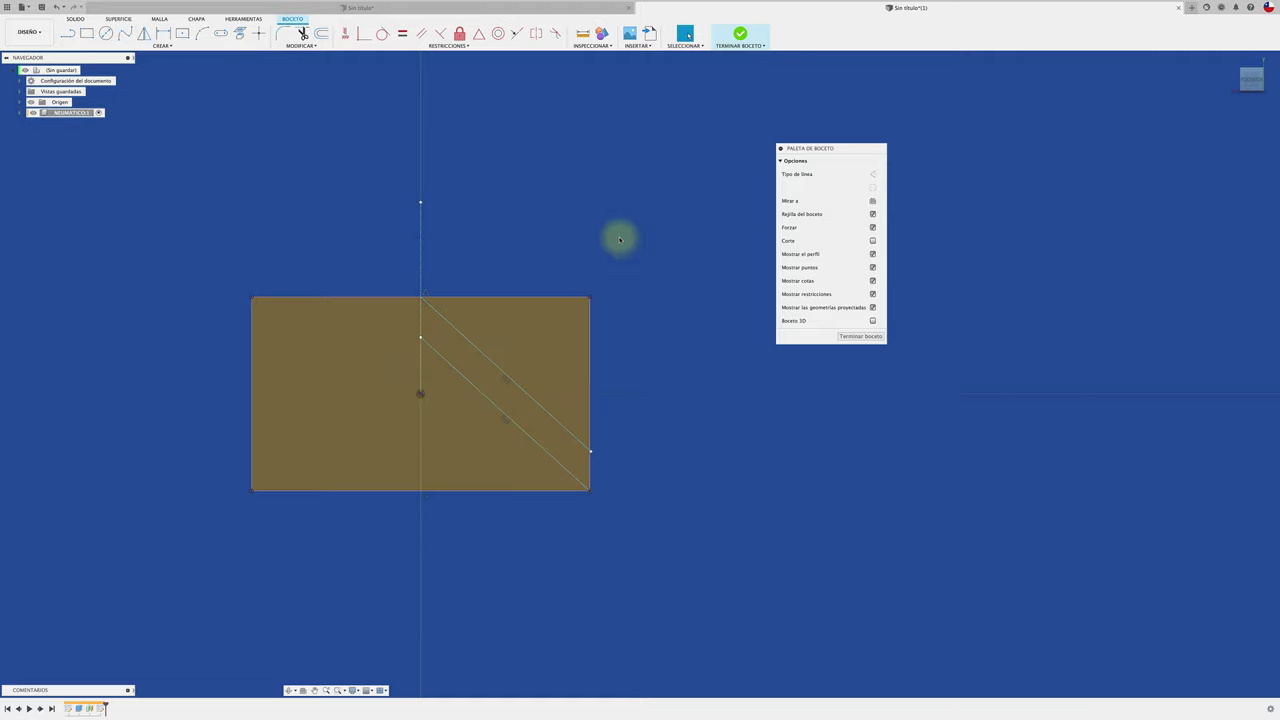
{"action": "left_click", "coordinate": [144, 33]}
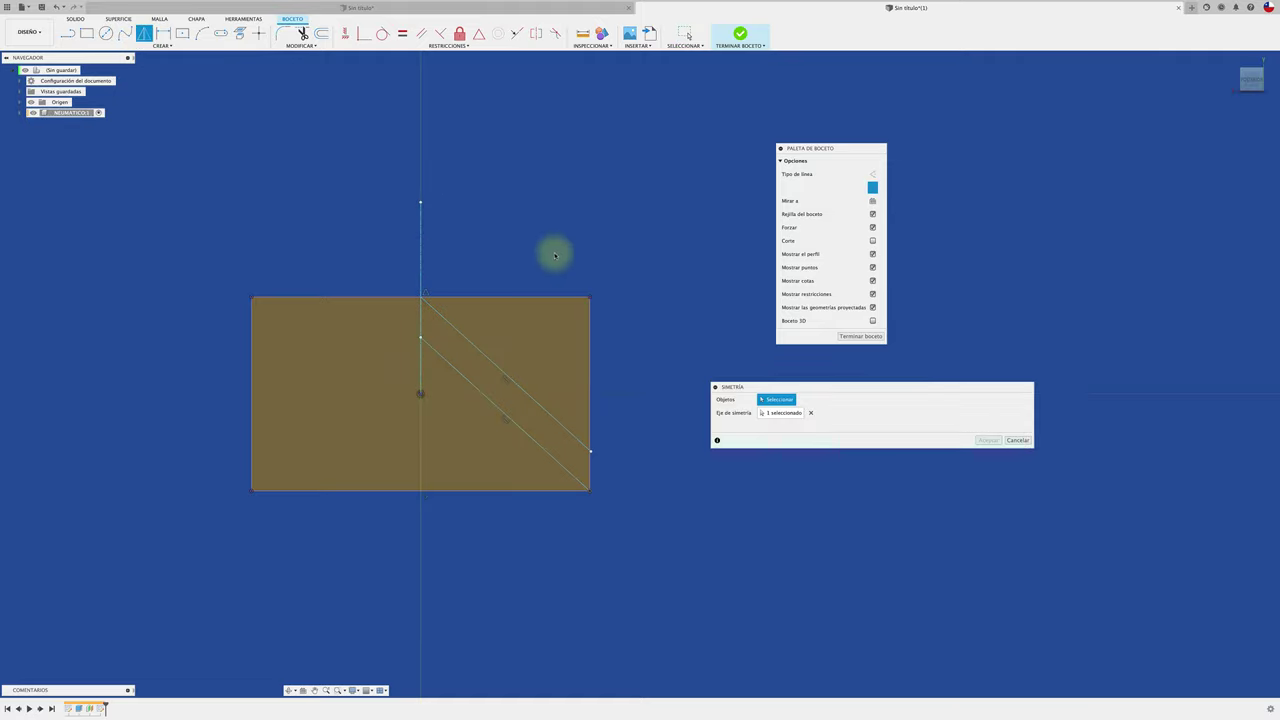
{"action": "left_click", "coordinate": [462, 374]}
{"action": "left_click", "coordinate": [471, 343]}
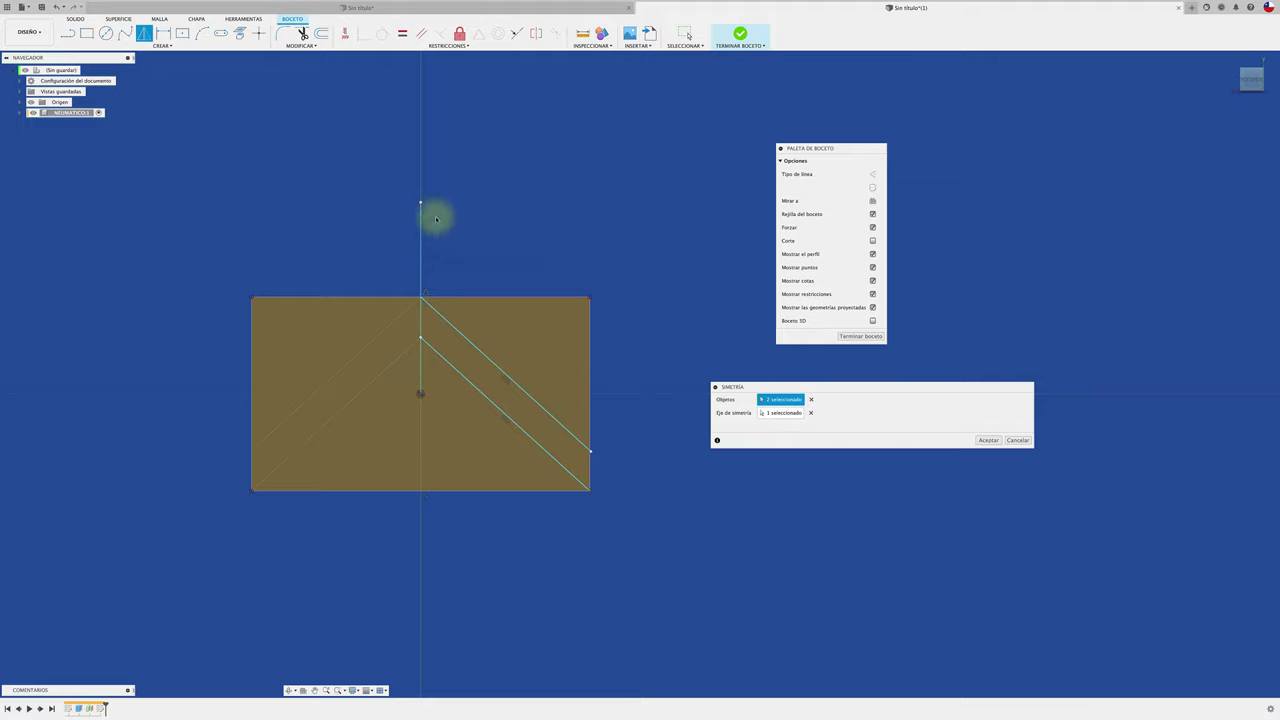
{"action": "left_click", "coordinate": [988, 441]}
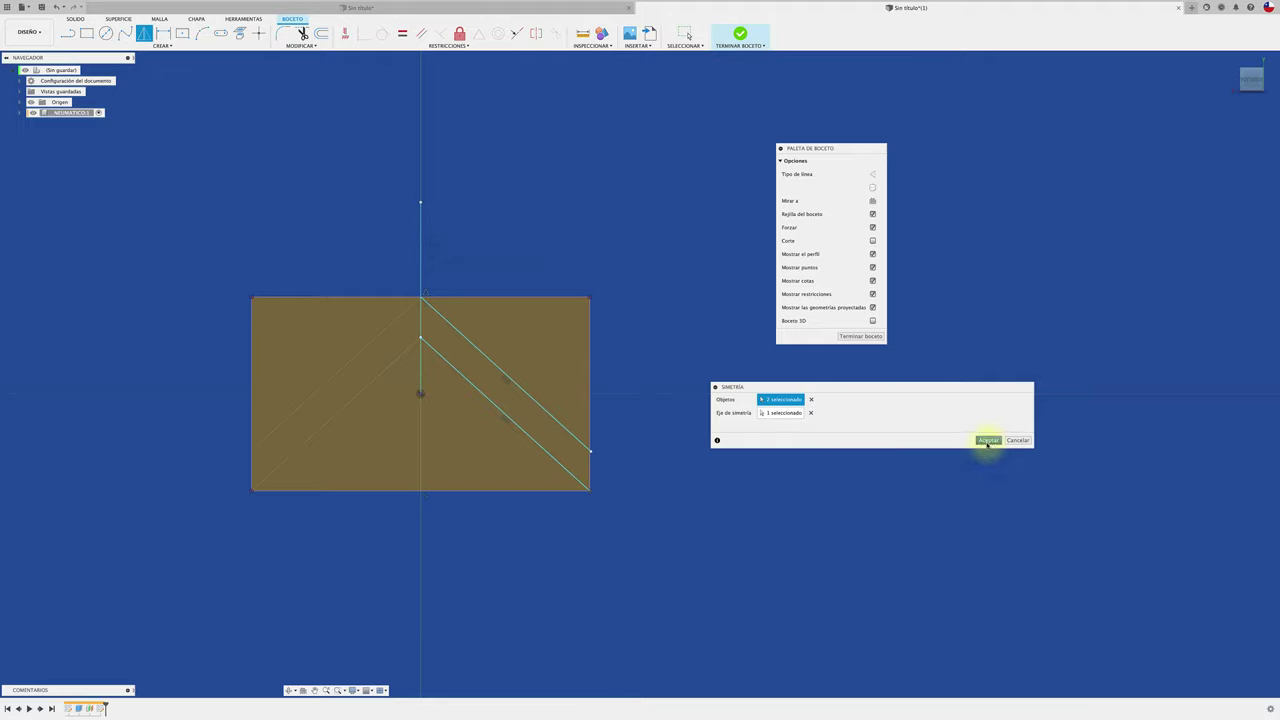
{"action": "key", "text": "F6"}
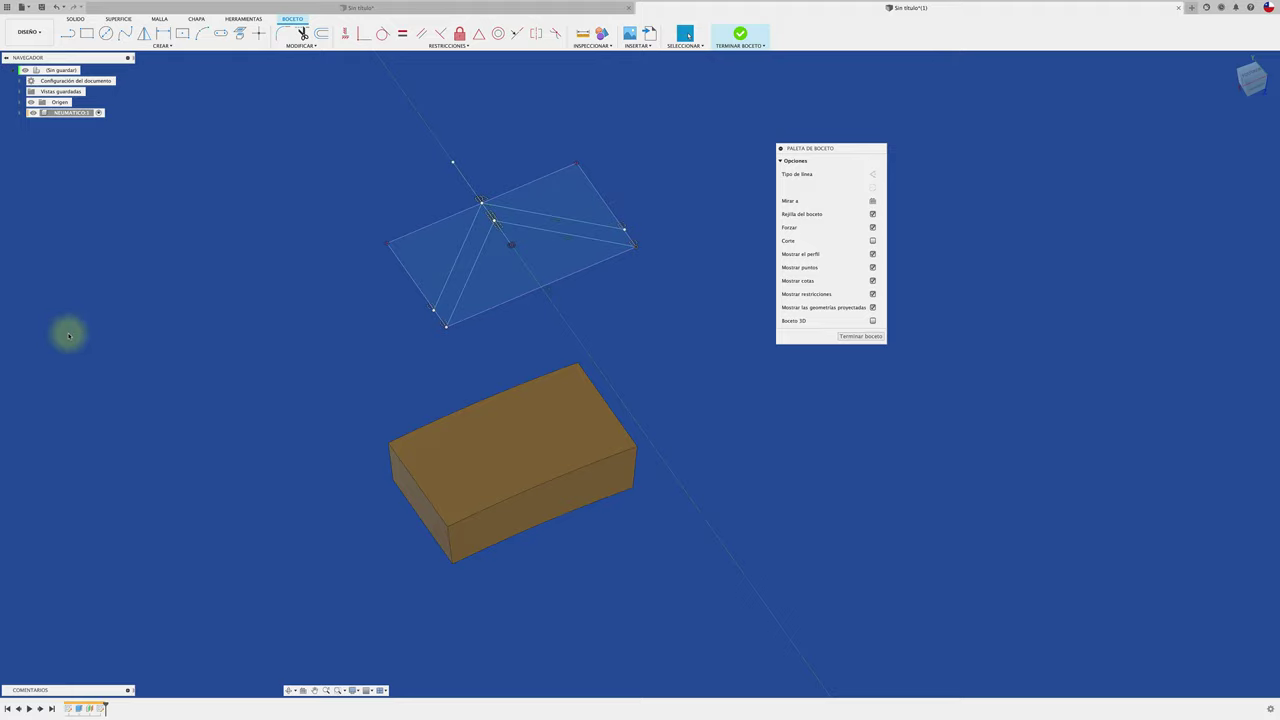
Finish the sketch and cut the two V strips 9.40 mm deep into the block.
{"action": "left_click", "coordinate": [750, 38]}
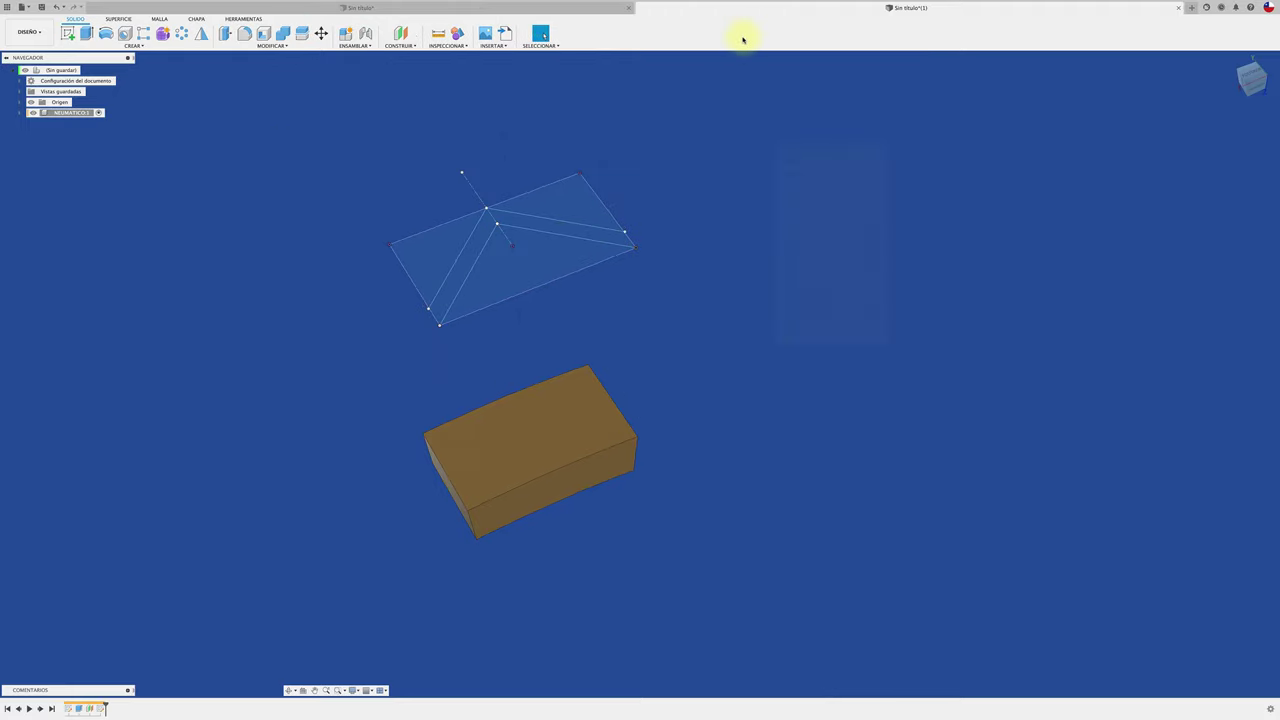
{"action": "key", "text": "e"}
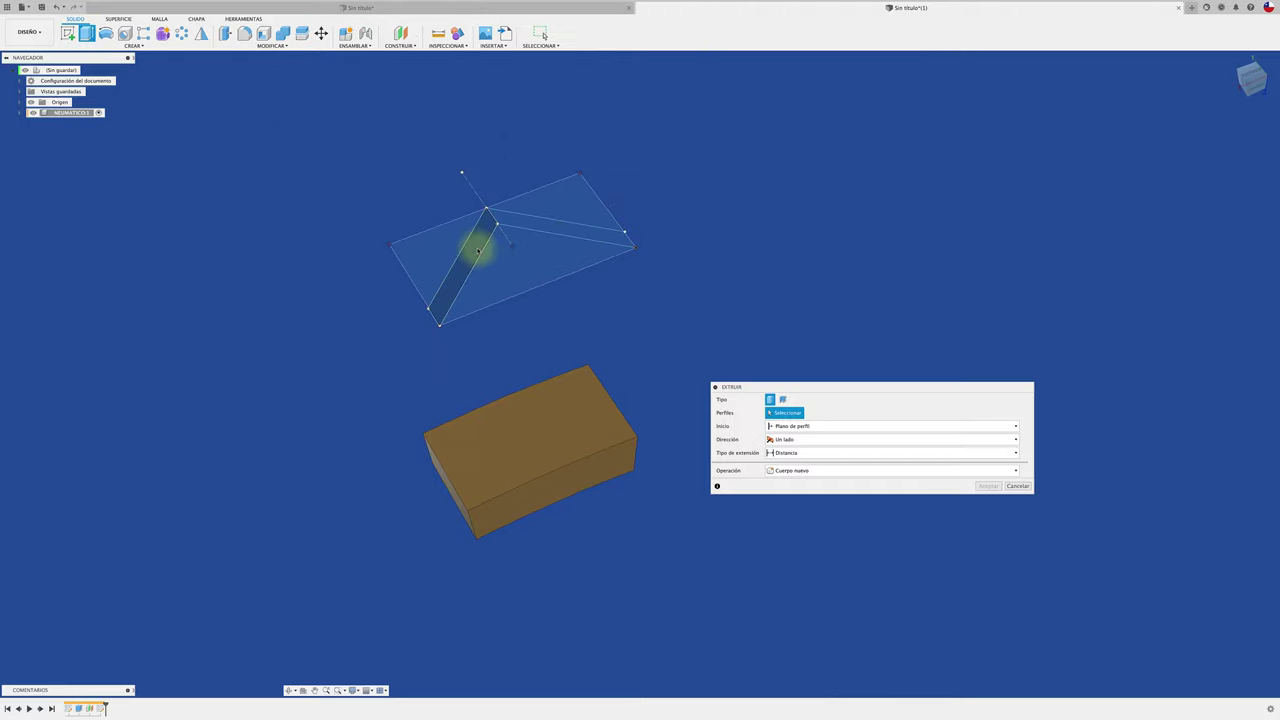
{"action": "left_click", "coordinate": [477, 246]}
{"action": "left_click", "coordinate": [523, 218]}
{"action": "left_click_drag", "start_coordinate": [560, 235], "coordinate": [574, 543]}
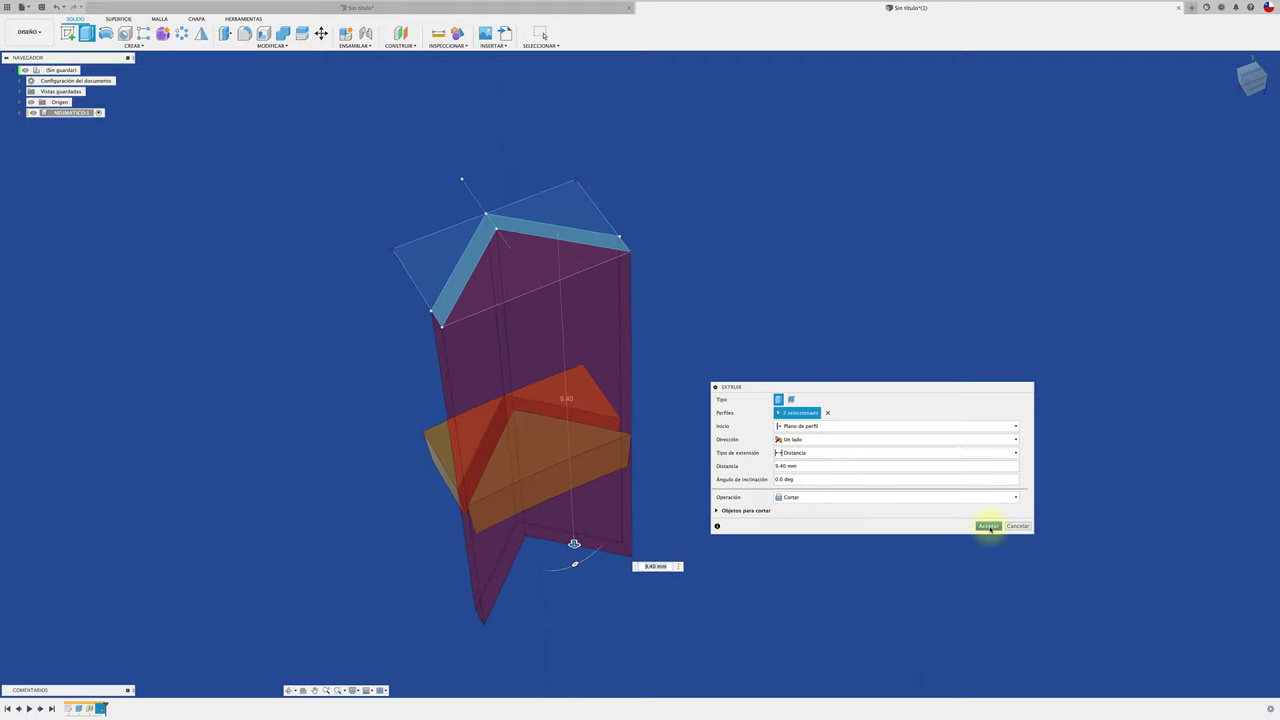
{"action": "left_click", "coordinate": [989, 528]}
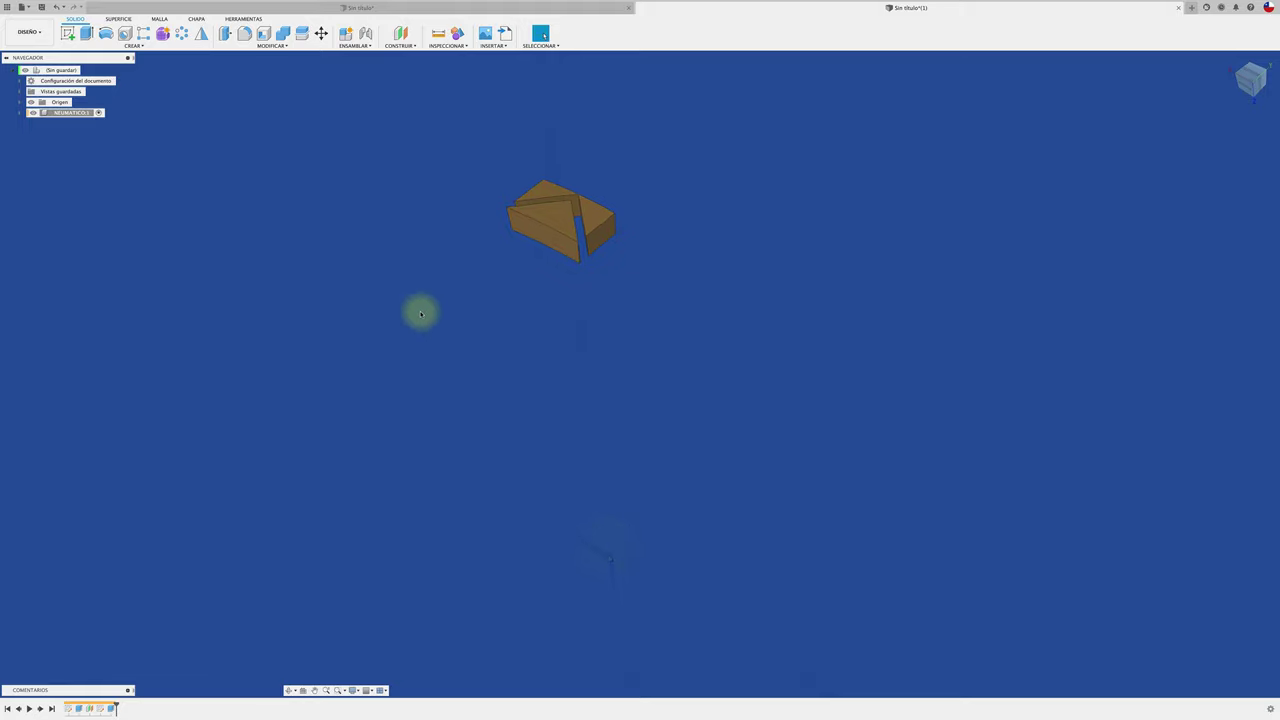
{"action": "scroll", "coordinate": [421, 314], "scroll_direction": "down", "scroll_amount": 3}
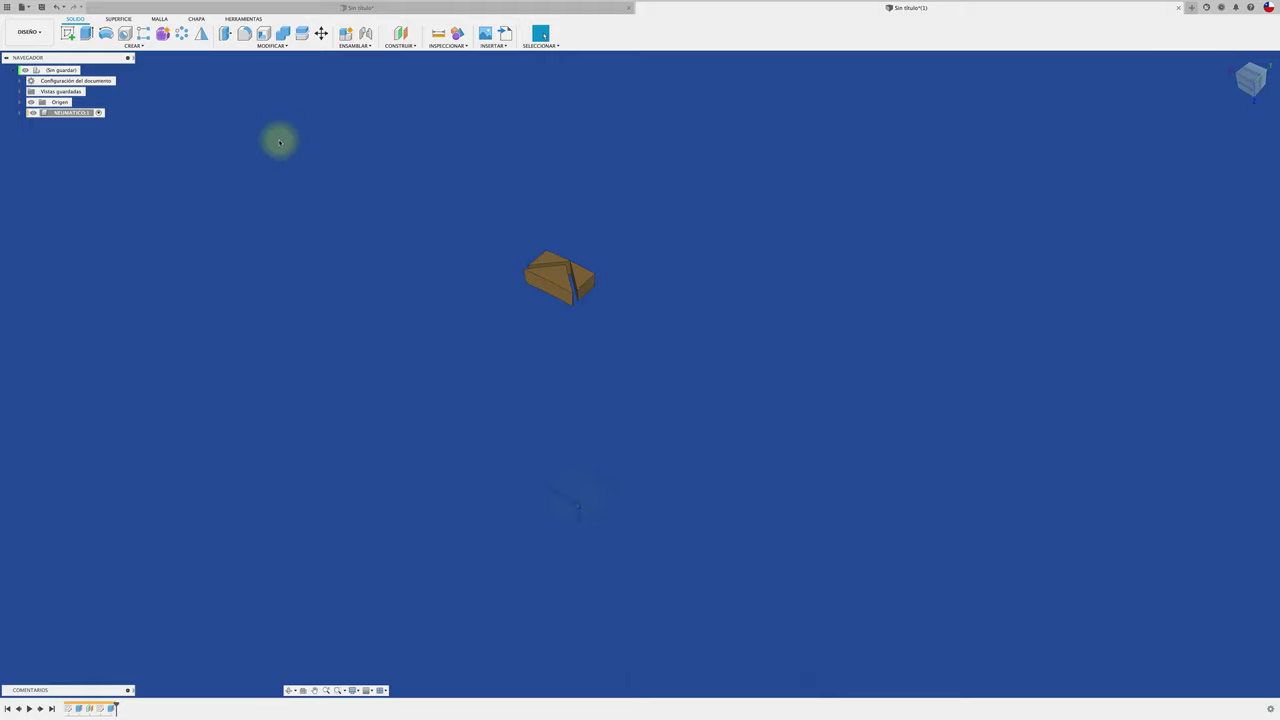
Start a circular pattern of the grooved block's faces around the central axis.
{"action": "left_click", "coordinate": [184, 35]}
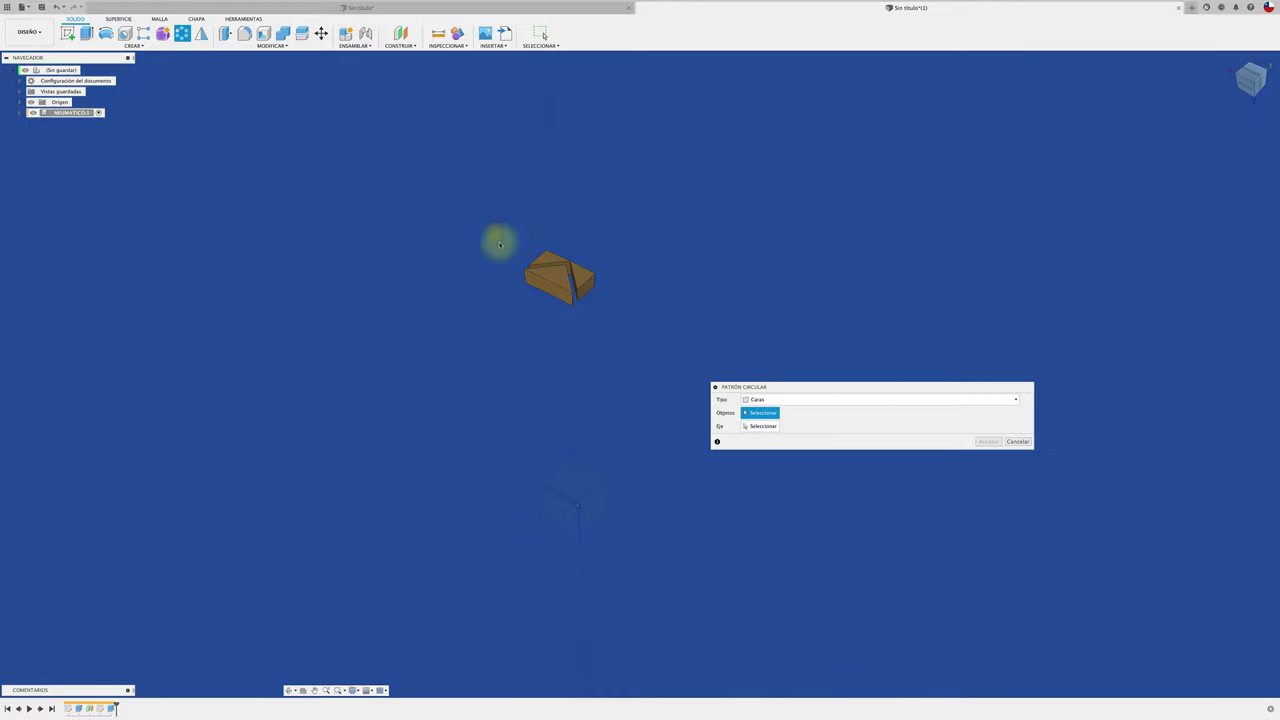
{"action": "left_click_drag", "start_coordinate": [500, 240], "coordinate": [657, 329]}
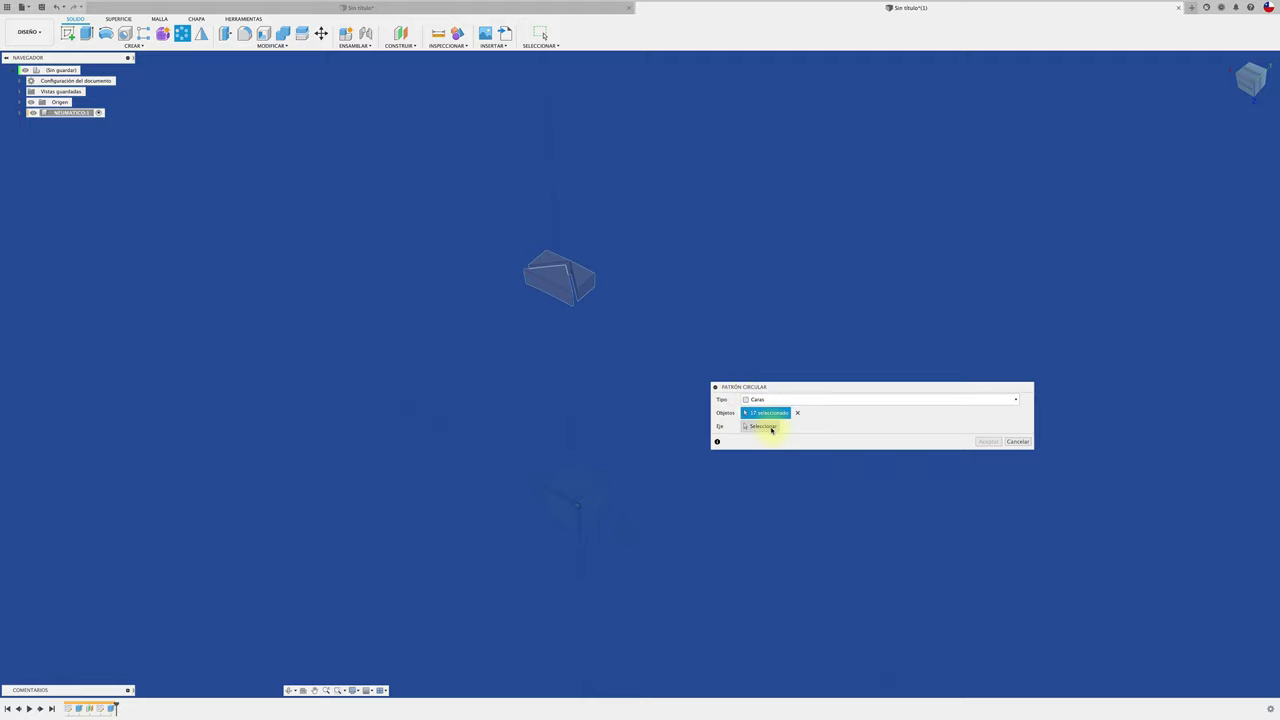
{"action": "left_click", "coordinate": [771, 428]}
{"action": "left_click", "coordinate": [601, 484]}
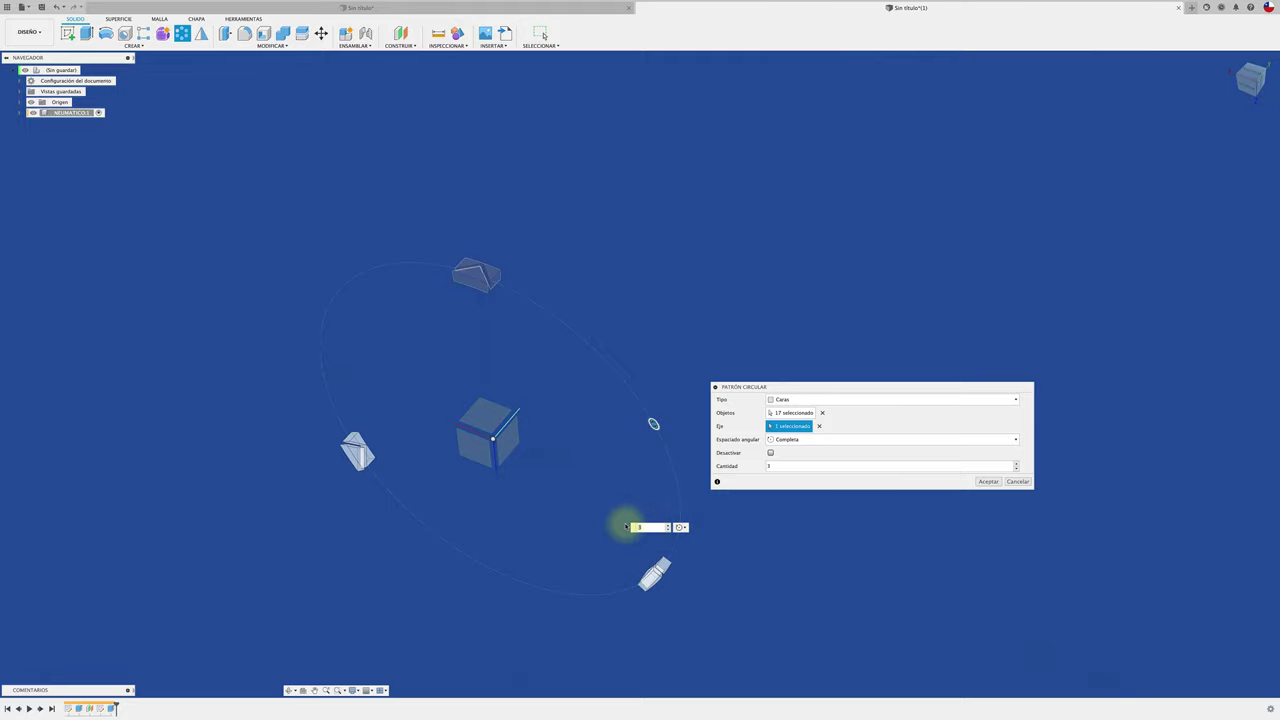
Set the pattern quantity to 36 copies and confirm.
{"action": "key", "text": "Return"}
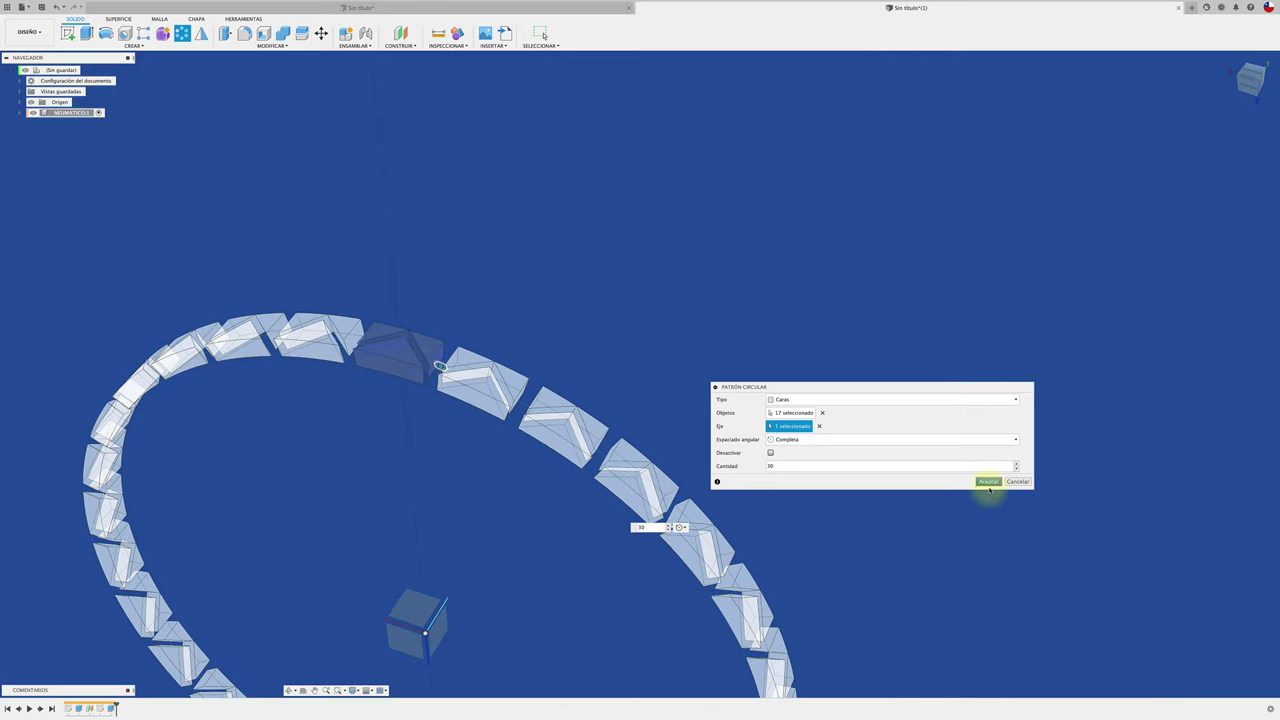
{"action": "left_click", "coordinate": [1015, 464]}
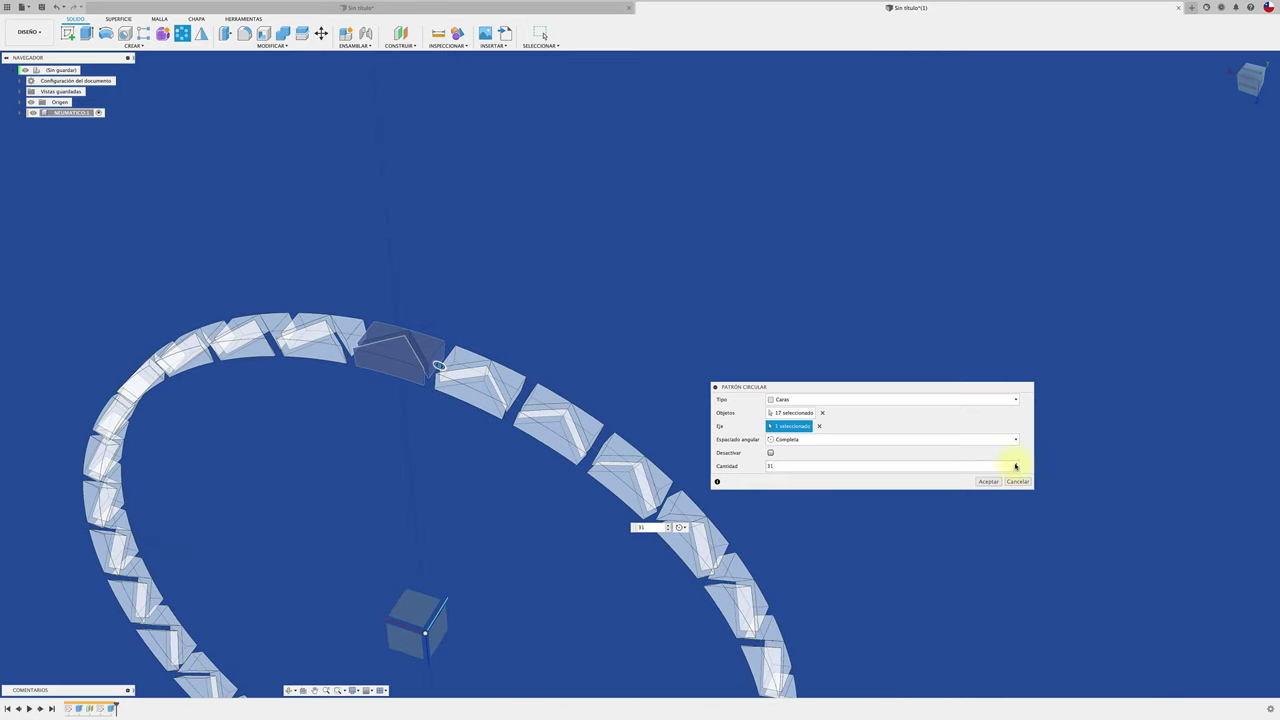
{"action": "left_click", "coordinate": [1015, 464]}
{"action": "left_click", "coordinate": [1015, 464]}
{"action": "left_click", "coordinate": [1015, 465]}
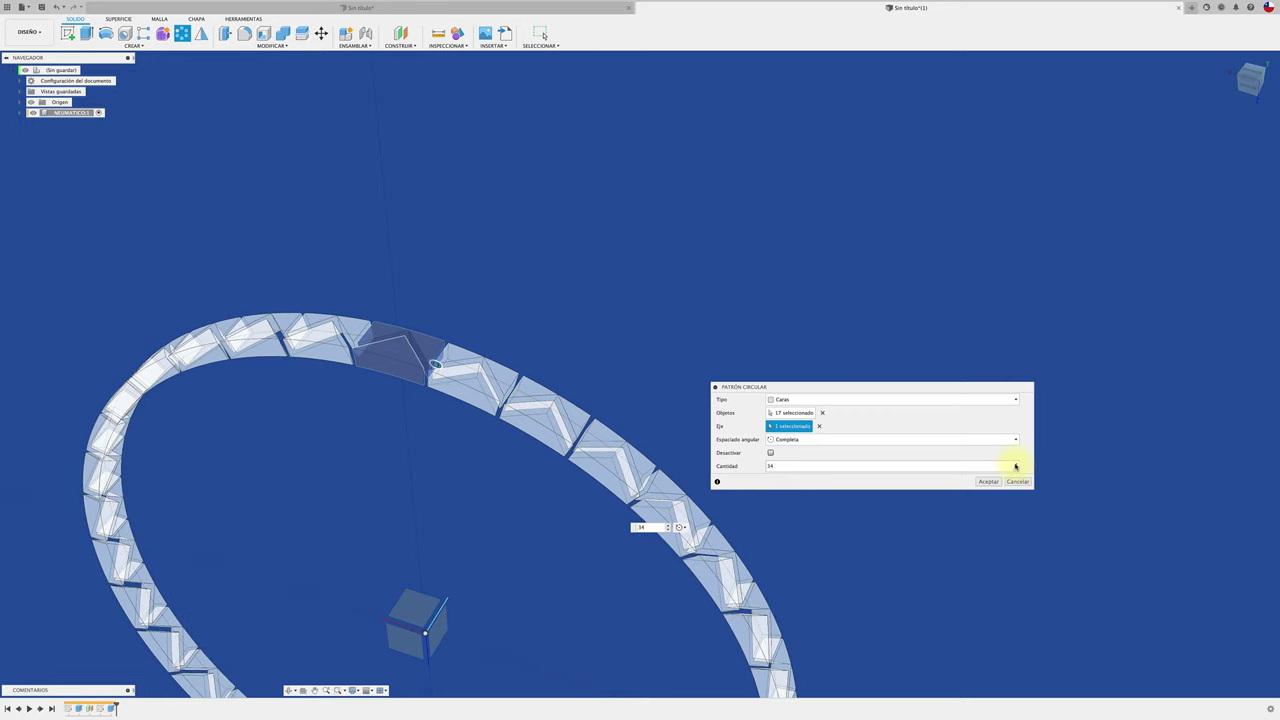
{"action": "left_click", "coordinate": [1015, 465]}
{"action": "left_click", "coordinate": [1015, 465]}
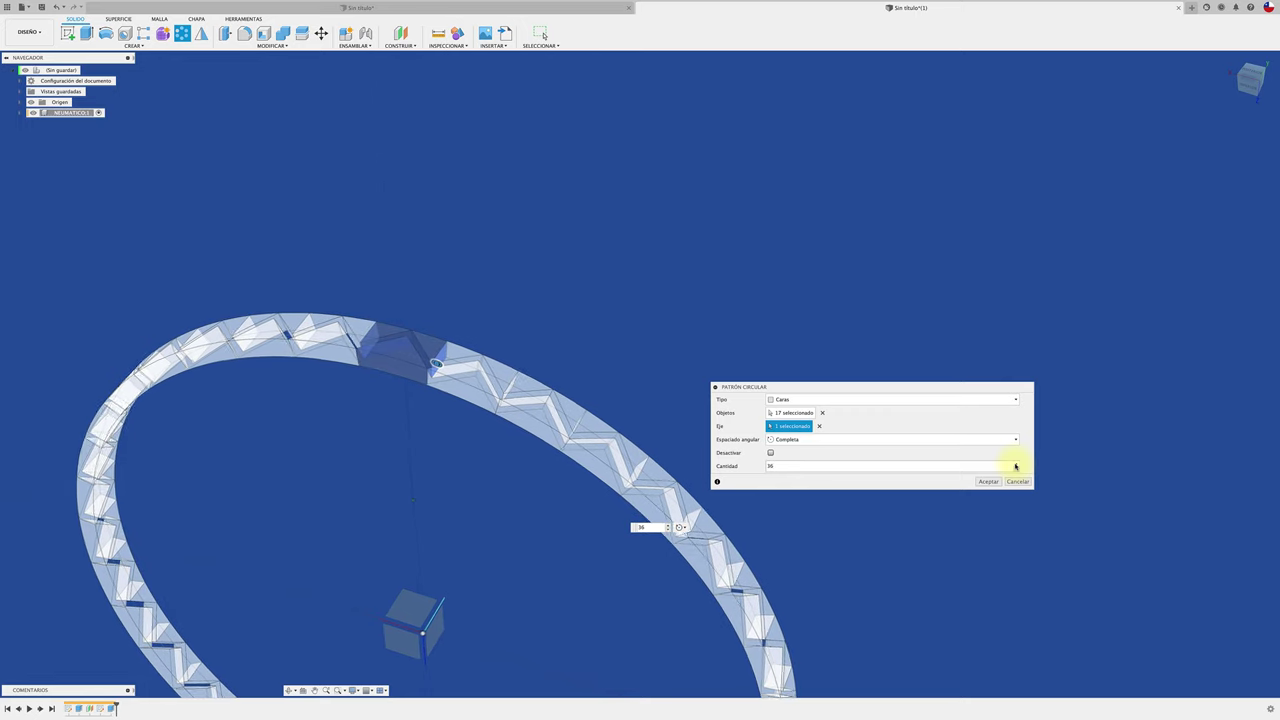
{"action": "left_click", "coordinate": [1015, 465]}
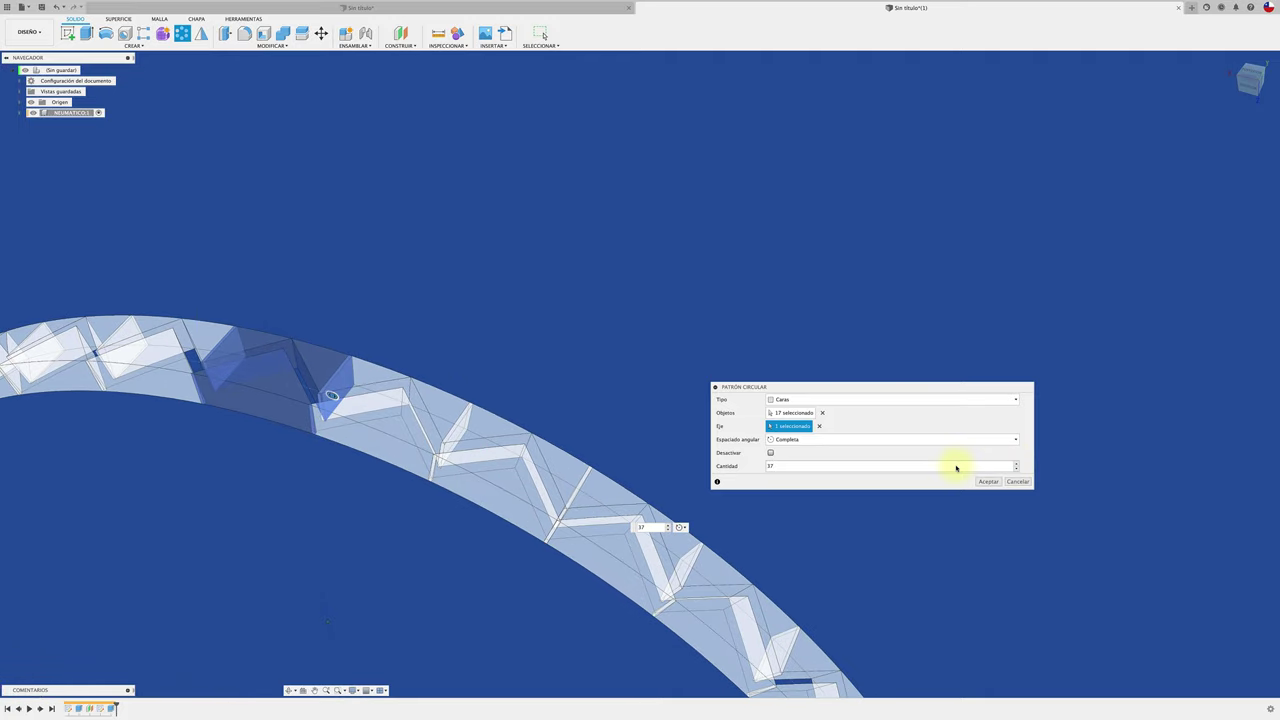
{"action": "left_click", "coordinate": [1024, 482]}
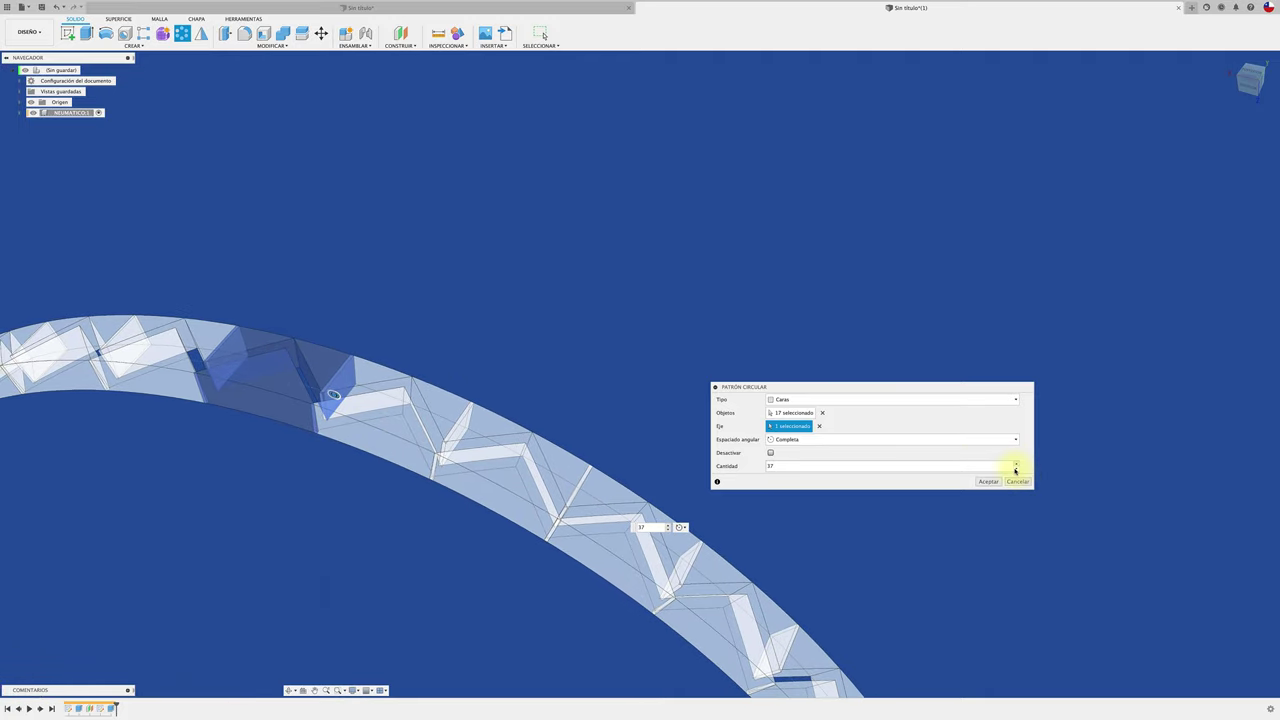
{"action": "left_click", "coordinate": [1015, 468]}
{"action": "key", "text": "F6"}
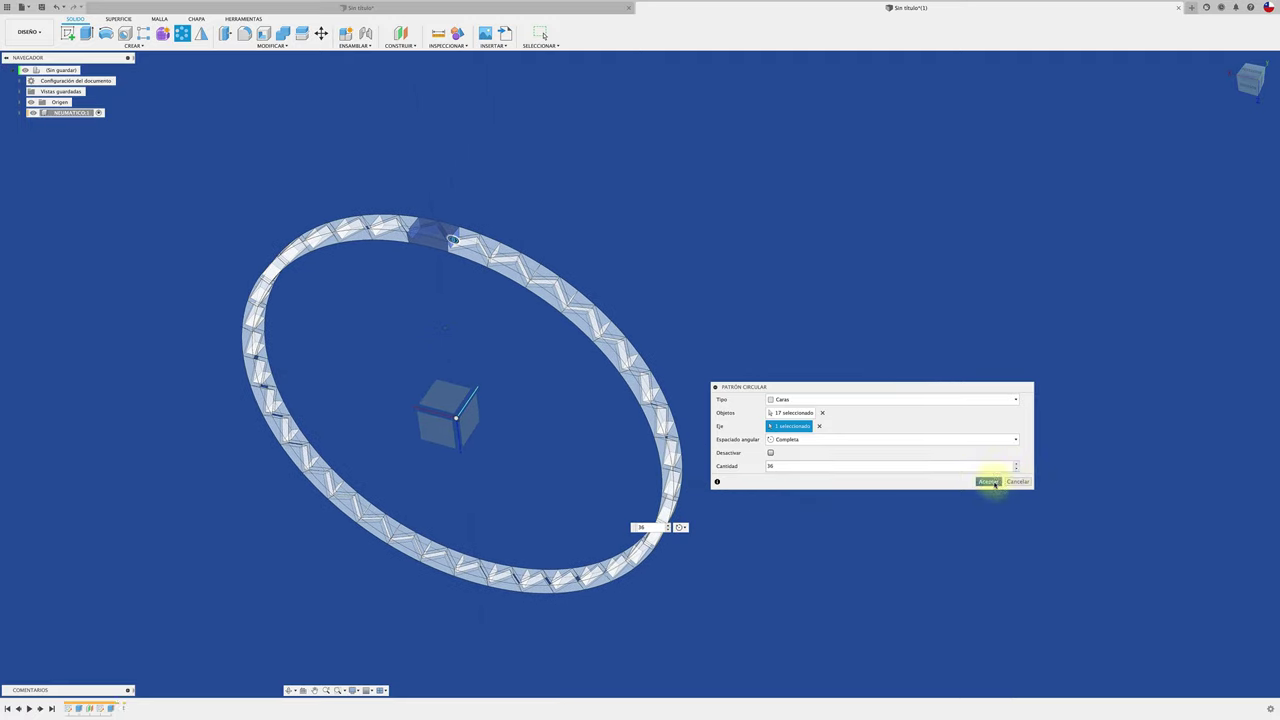
{"action": "left_click", "coordinate": [990, 482]}
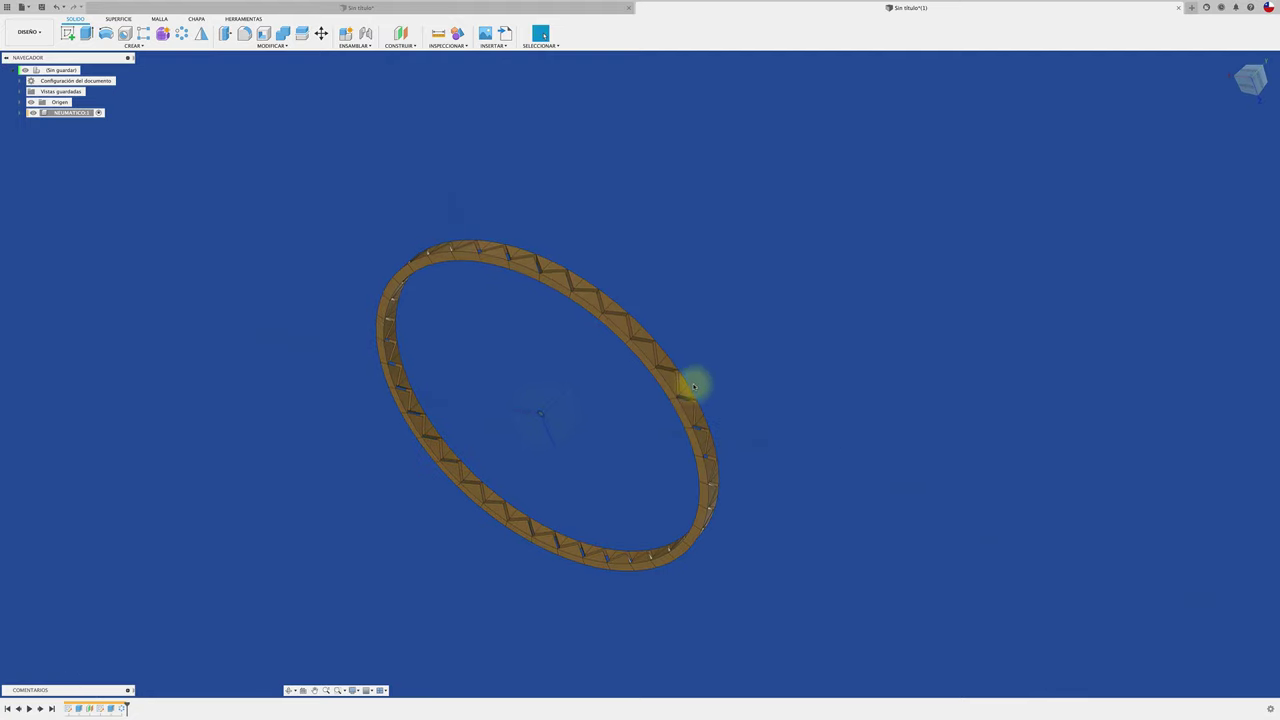
Expand NEUMATICO in the browser to show its Origen, Cuerpos, Bocetos and Construcción folders.
{"action": "mouse_move", "coordinate": [667, 381]}
{"action": "left_mouse_down"}
{"action": "mouse_move", "coordinate": [571, 429]}
{"action": "mouse_move", "coordinate": [694, 437]}
{"action": "mouse_move", "coordinate": [607, 416]}
{"action": "left_mouse_up"}
{"action": "key", "text": "ctrl+z"}
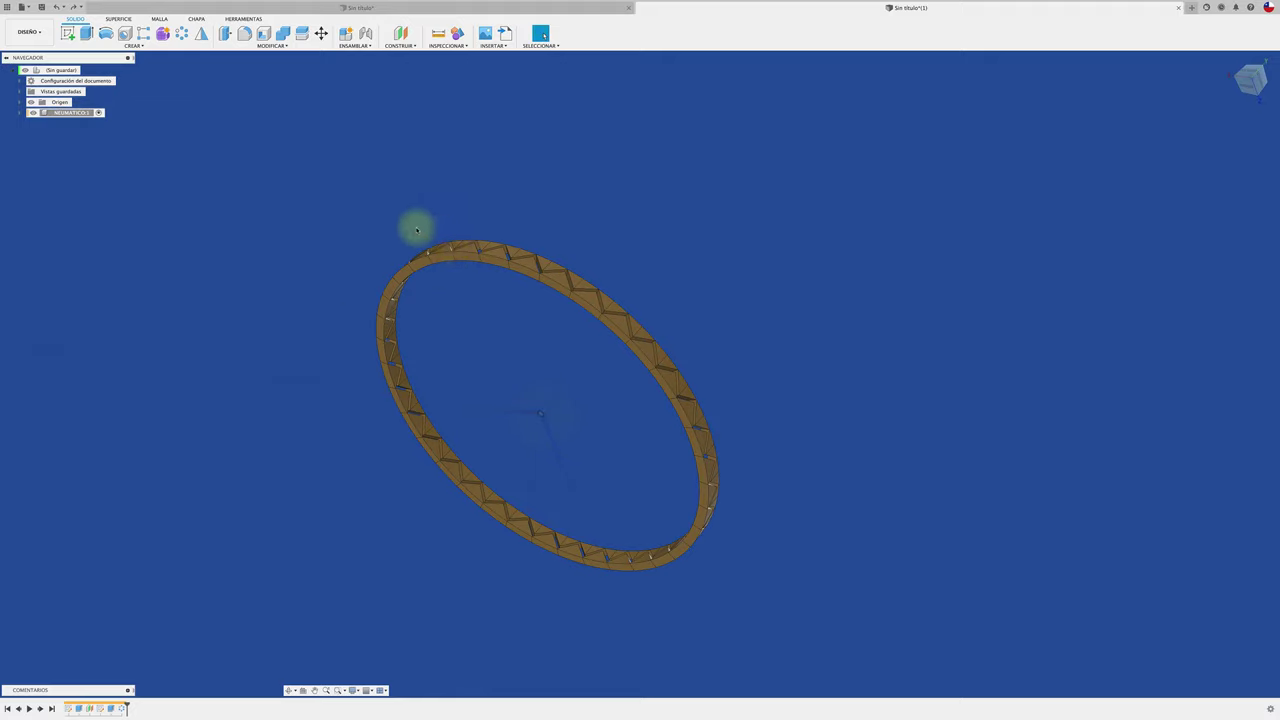
{"action": "right_click", "coordinate": [88, 114]}
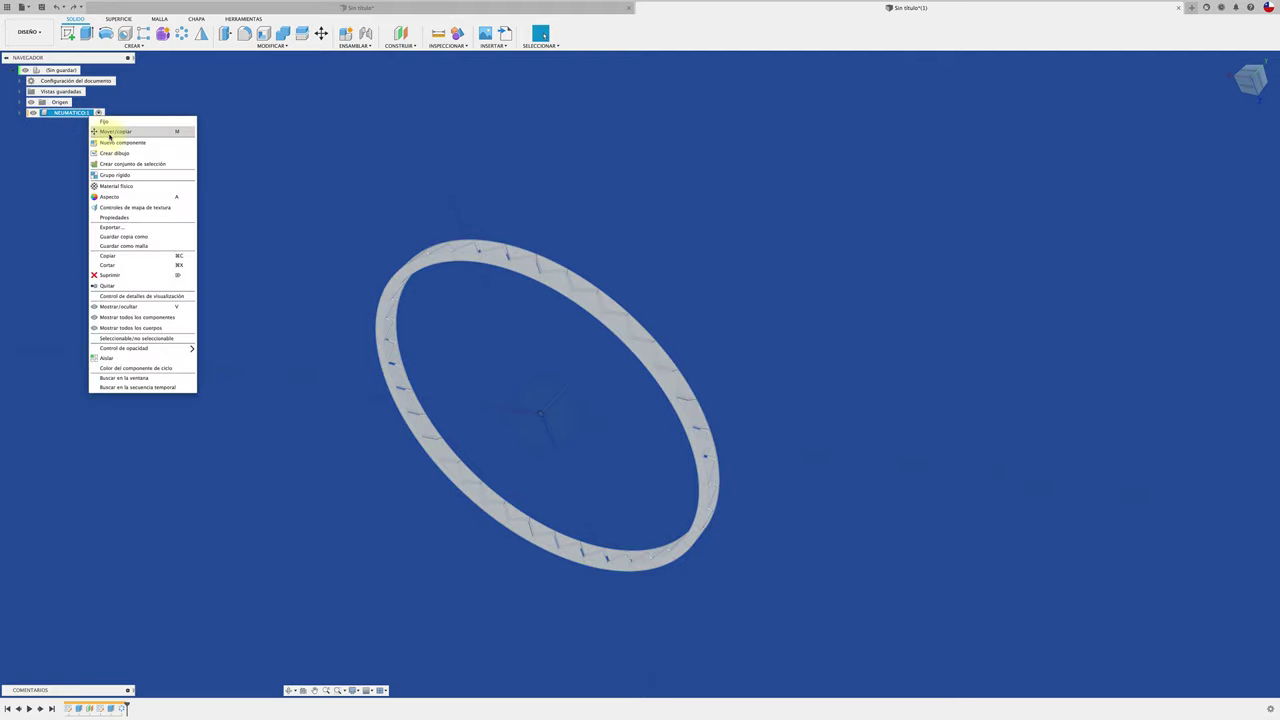
{"action": "left_click", "coordinate": [363, 166]}
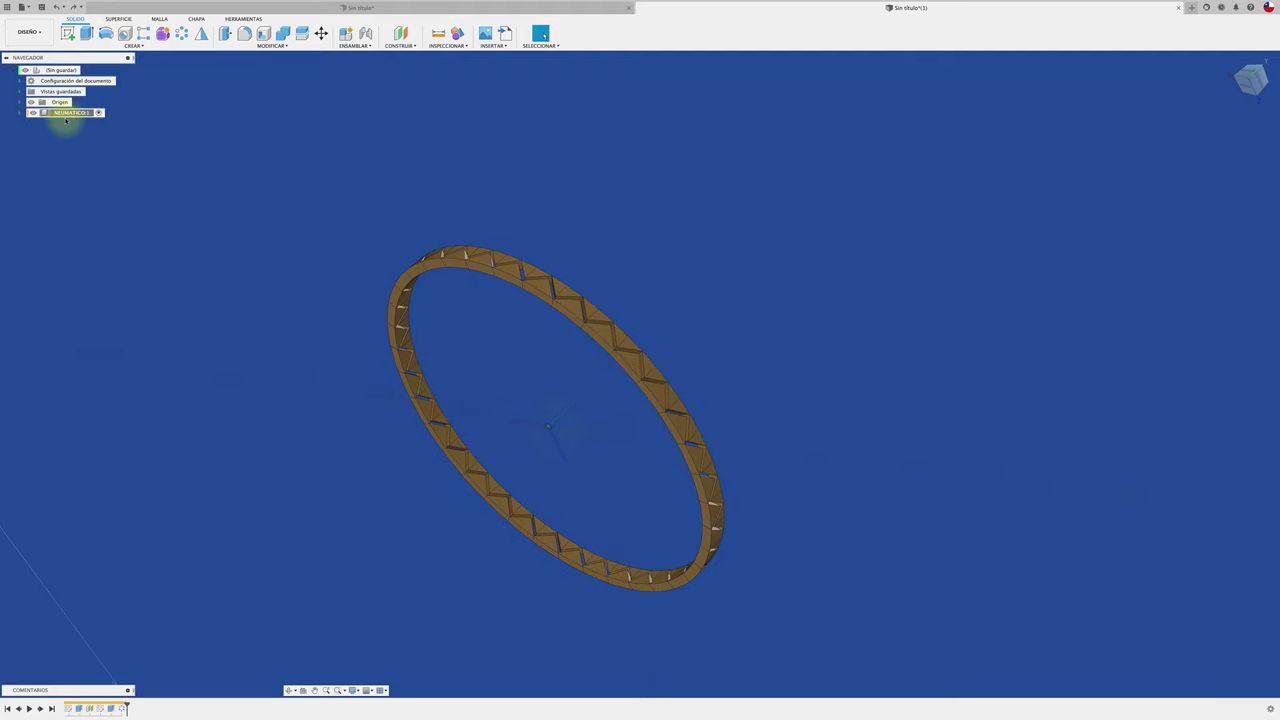
{"action": "left_click", "coordinate": [24, 115]}
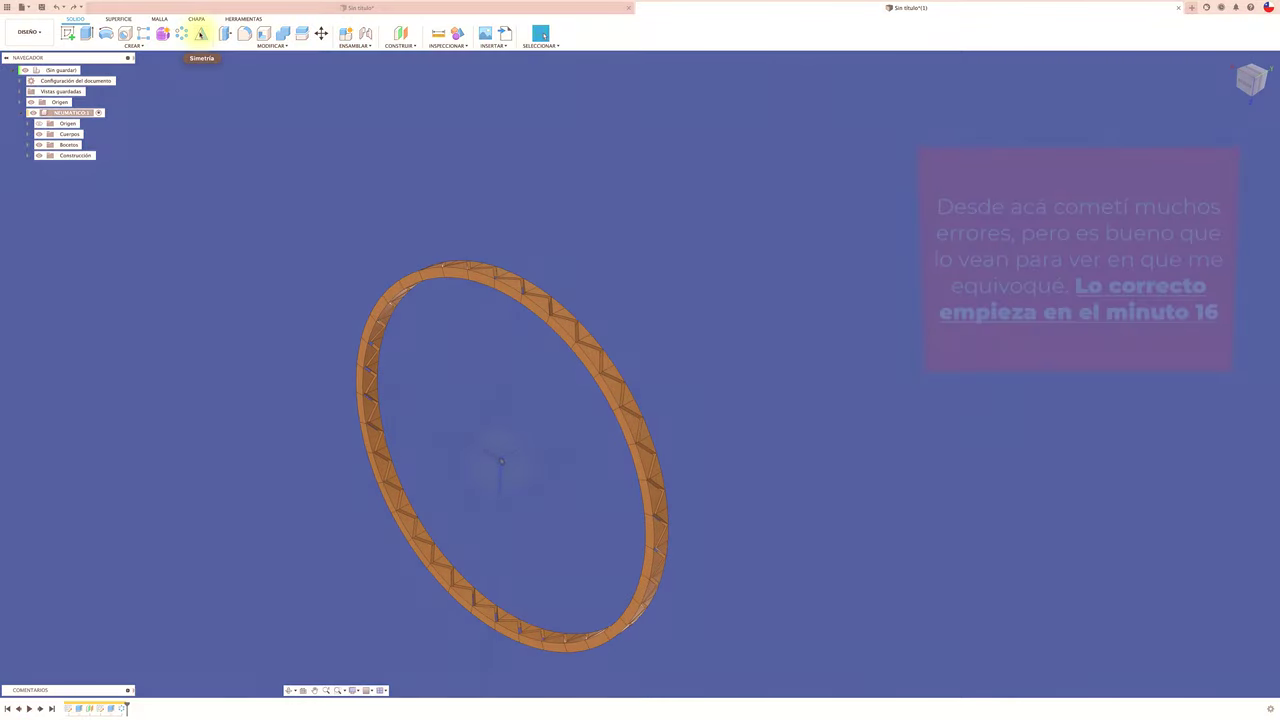
Mirror the ring's 612 tread faces across one of the ring's own faces.
{"action": "left_click", "coordinate": [200, 33]}
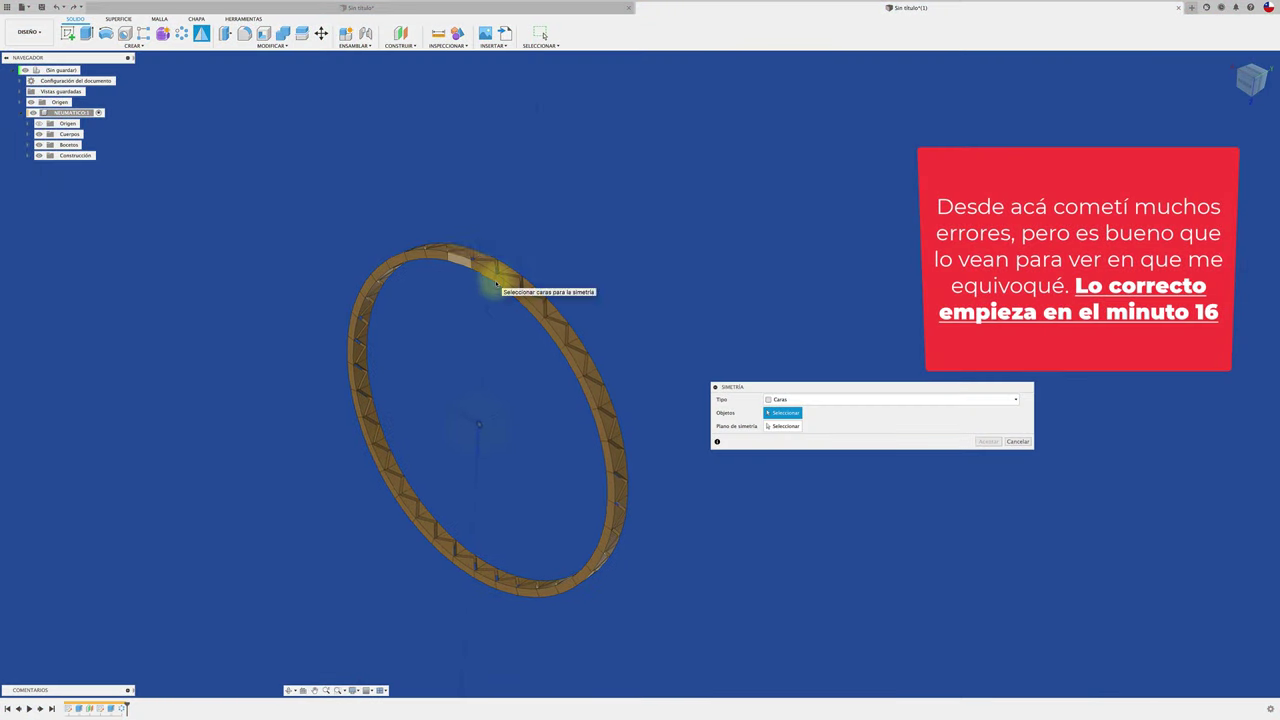
{"action": "mouse_move", "coordinate": [300, 198]}
{"action": "left_mouse_down"}
{"action": "mouse_move", "coordinate": [604, 622]}
{"action": "mouse_move", "coordinate": [649, 637]}
{"action": "left_mouse_up"}
{"action": "left_click", "coordinate": [785, 427]}
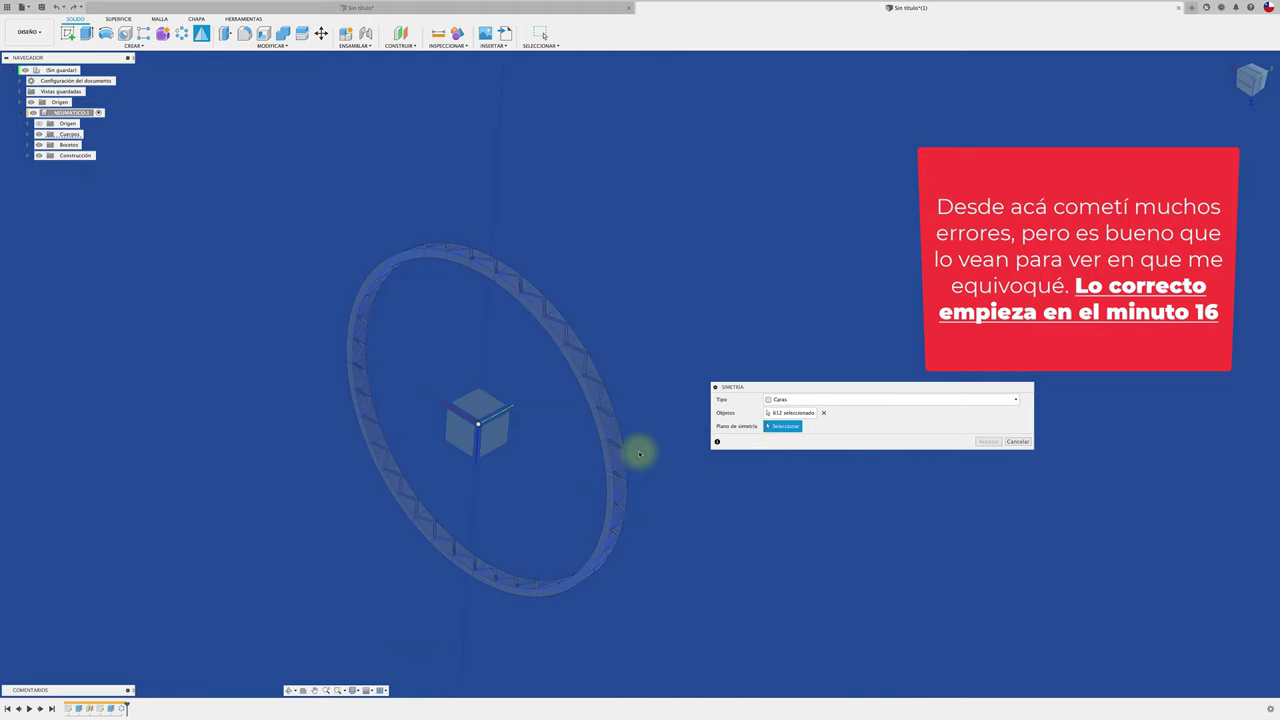
{"action": "scroll", "coordinate": [580, 457], "scroll_direction": "up", "scroll_amount": 2}
{"action": "scroll", "coordinate": [560, 470], "scroll_direction": "up", "scroll_amount": 2}
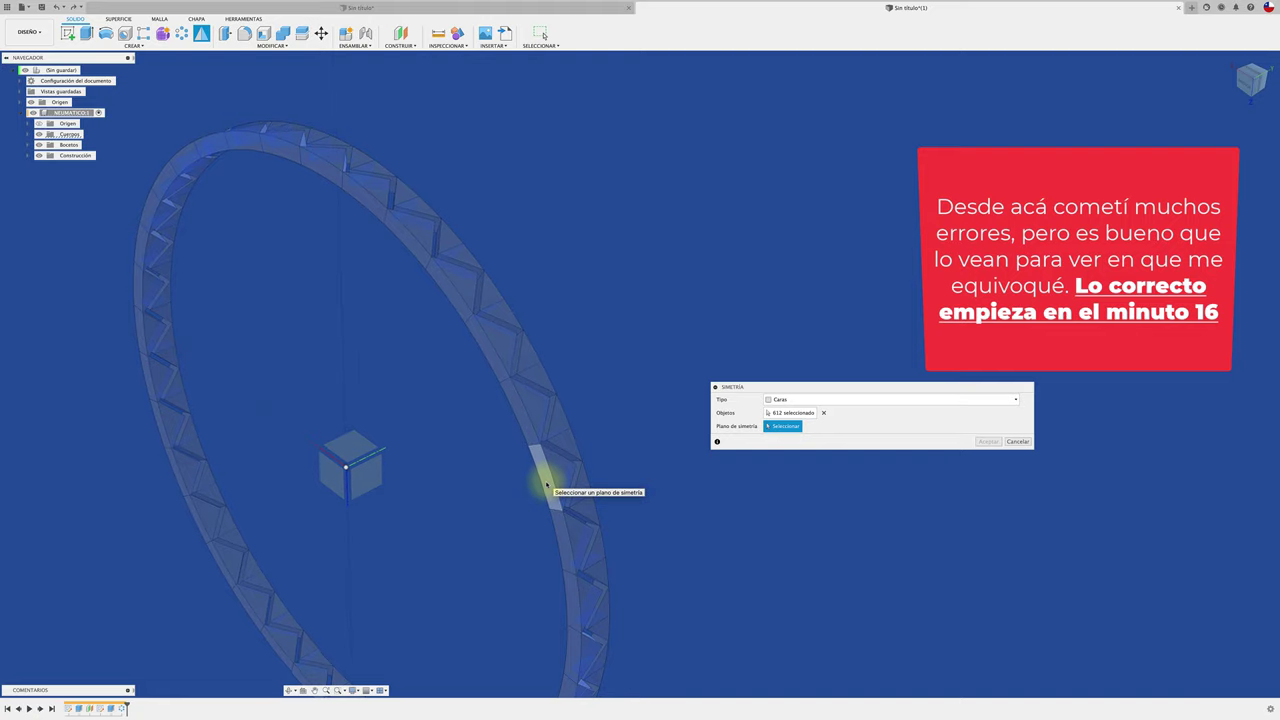
{"action": "mouse_move", "coordinate": [547, 485]}
{"action": "middle_mouse_down", "text": "shift"}
{"action": "mouse_move", "coordinate": [443, 471]}
{"action": "mouse_move", "coordinate": [491, 437]}
{"action": "mouse_move", "coordinate": [481, 449]}
{"action": "middle_mouse_up", "text": "shift"}
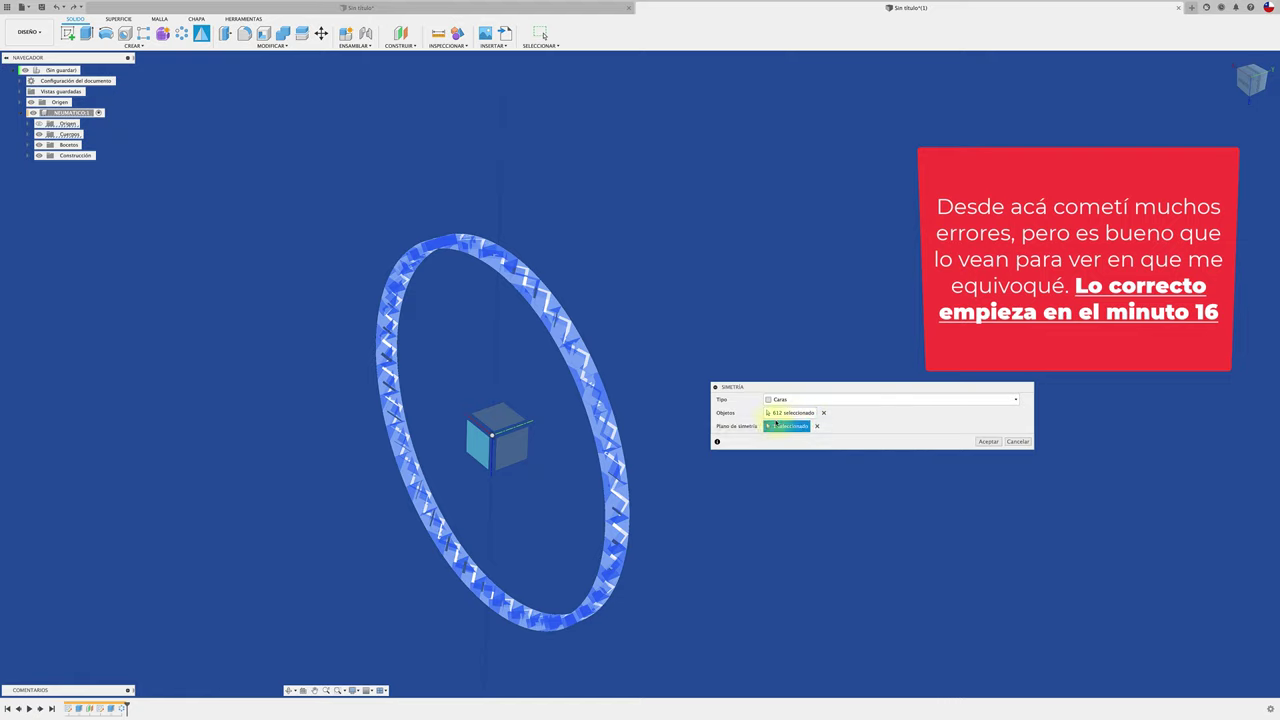
{"action": "left_click", "coordinate": [1016, 442]}
Clear the selection and select the NEUMATICO component in the browser.
{"action": "mouse_move", "coordinate": [957, 437]}
{"action": "middle_mouse_down", "text": "shift"}
{"action": "mouse_move", "coordinate": [694, 457]}
{"action": "mouse_move", "coordinate": [528, 394]}
{"action": "mouse_move", "coordinate": [609, 397]}
{"action": "mouse_move", "coordinate": [529, 394]}
{"action": "mouse_move", "coordinate": [320, 274]}
{"action": "mouse_move", "coordinate": [300, 180]}
{"action": "mouse_move", "coordinate": [245, 113]}
{"action": "mouse_move", "coordinate": [286, 166]}
{"action": "middle_mouse_up", "text": "shift"}
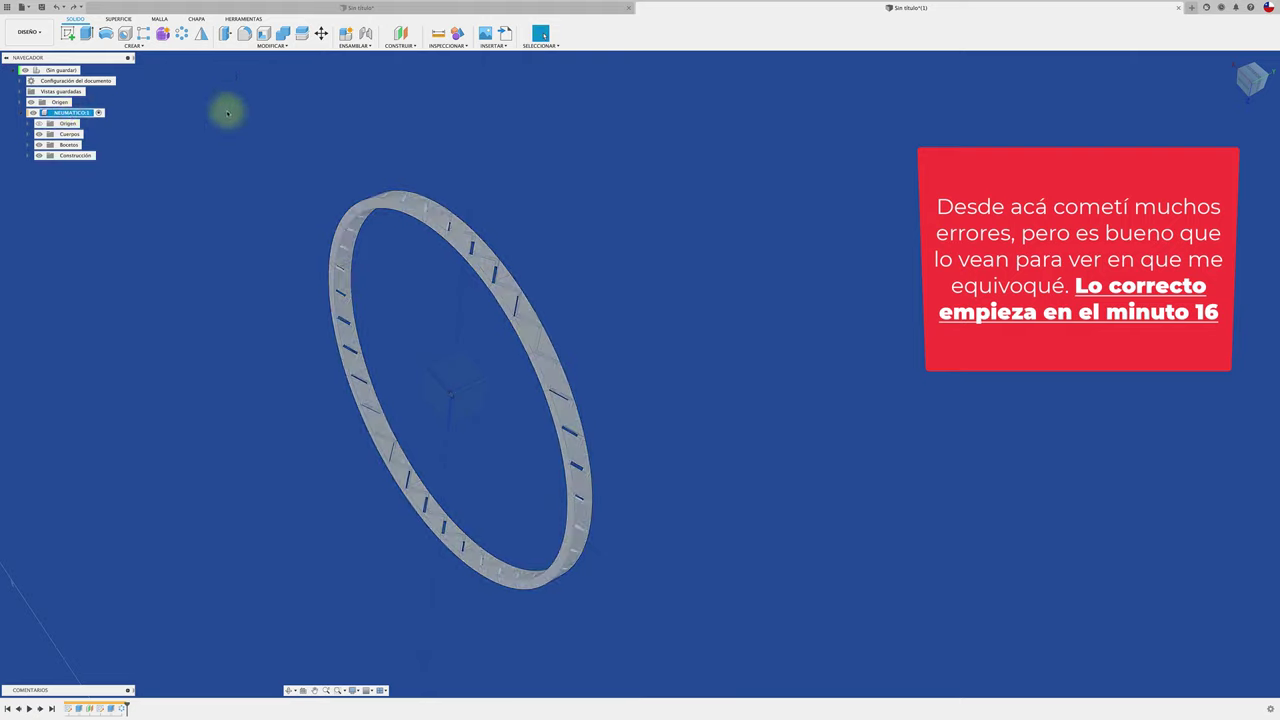
{"action": "key", "text": "shift+n"}
{"action": "left_click", "coordinate": [80, 114]}
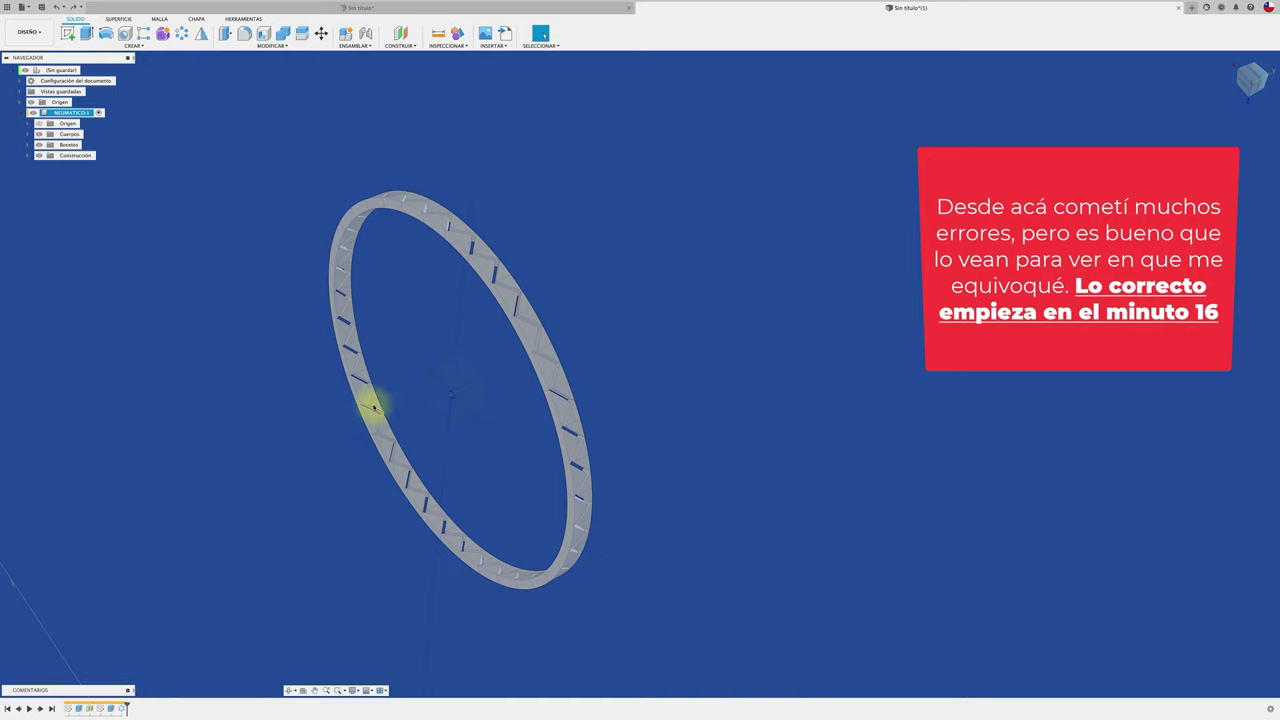
{"action": "mouse_move", "coordinate": [371, 400]}
{"action": "middle_mouse_down", "text": "shift"}
{"action": "mouse_move", "coordinate": [286, 351]}
{"action": "mouse_move", "coordinate": [258, 315]}
{"action": "middle_mouse_up", "text": "shift"}
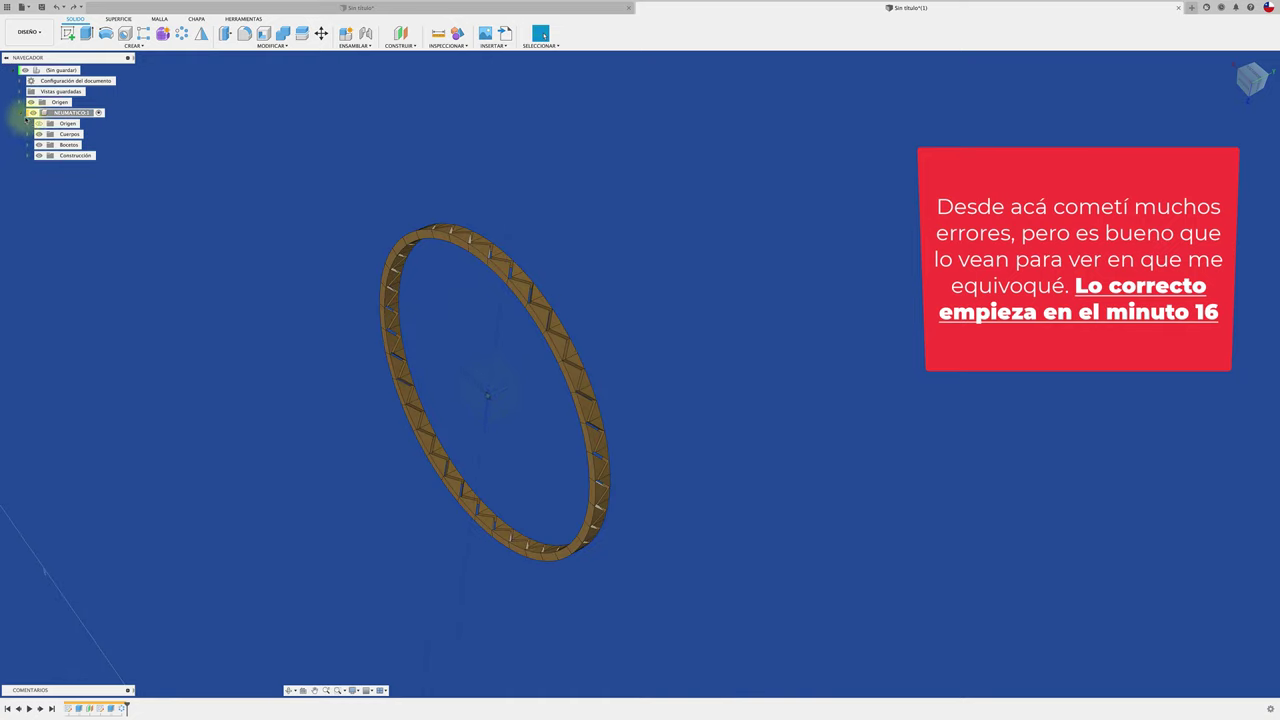
Copy NEUMATICO and paste it as a new component offset 8 mm sideways.
{"action": "right_click", "coordinate": [74, 113]}
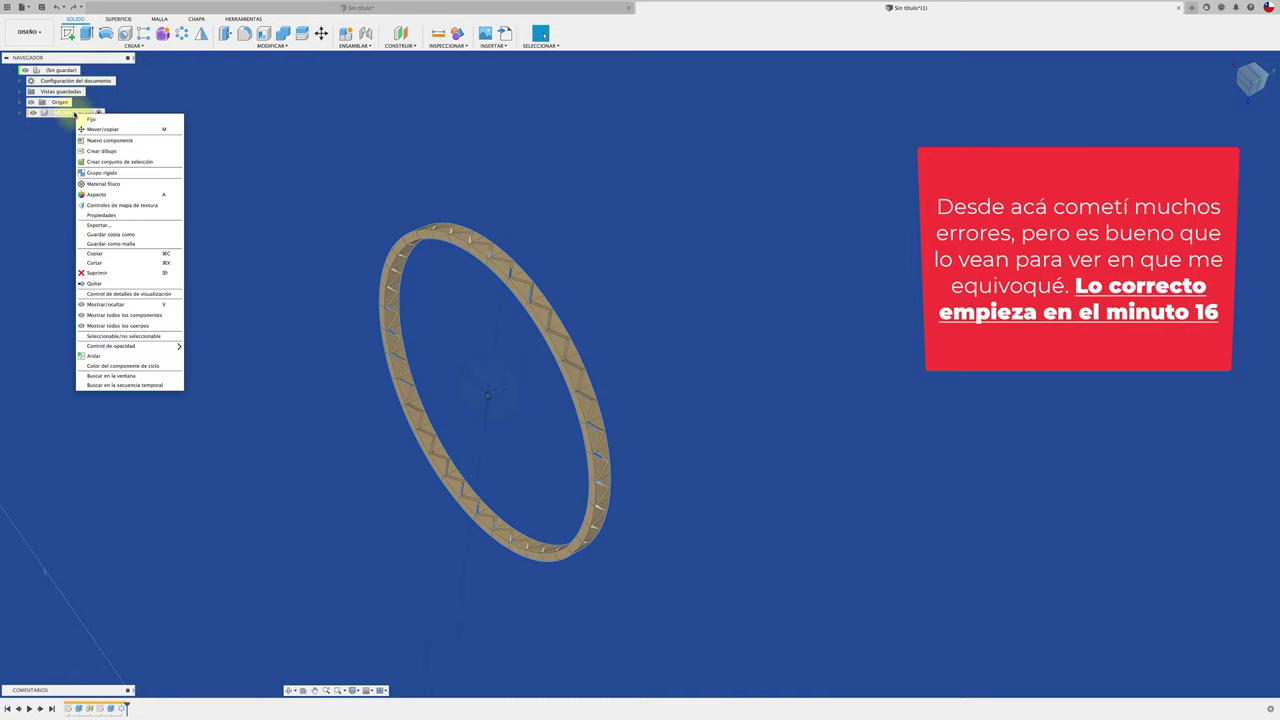
{"action": "left_click", "coordinate": [113, 257]}
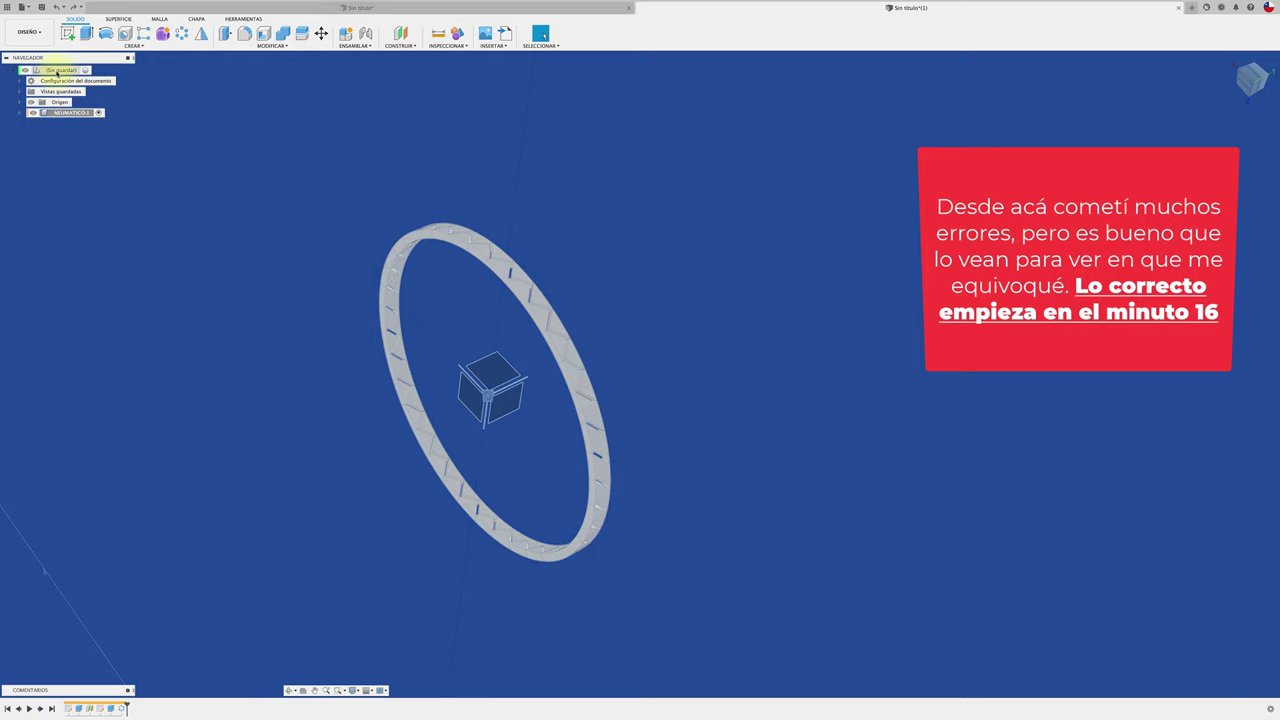
{"action": "right_click", "coordinate": [58, 71]}
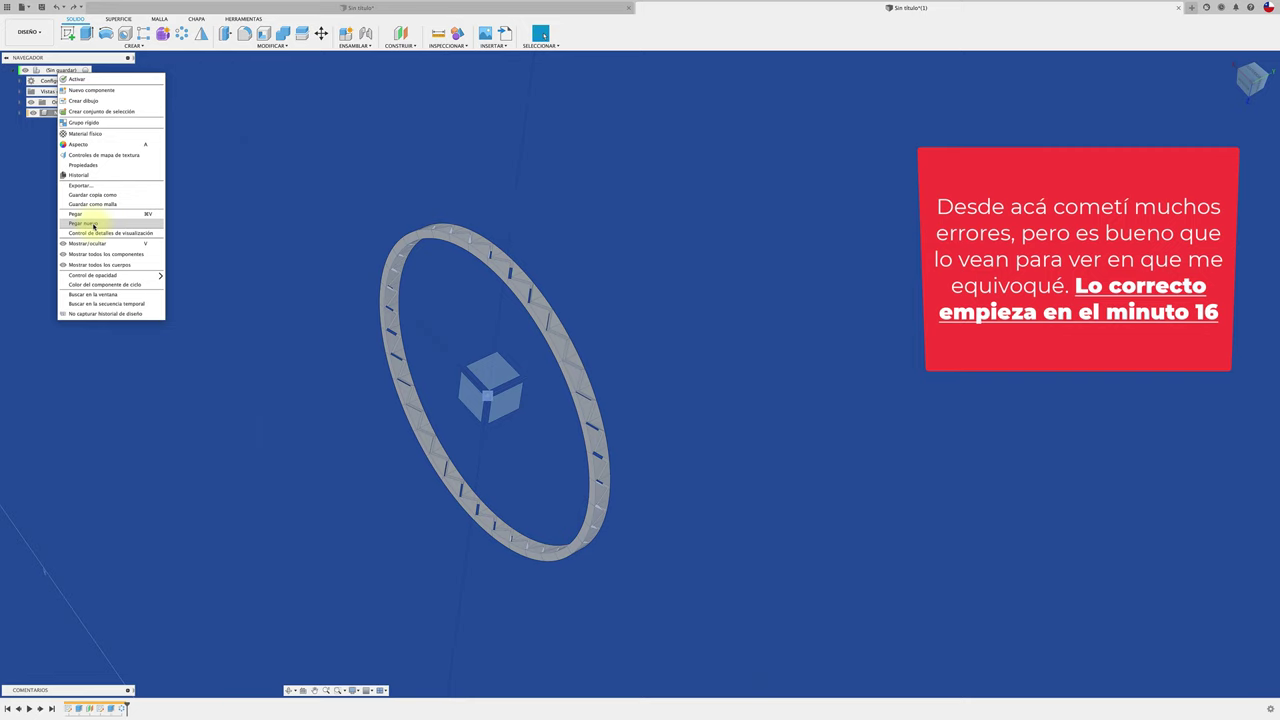
{"action": "left_click", "coordinate": [94, 225]}
{"action": "left_click_drag", "start_coordinate": [514, 257], "coordinate": [591, 242]}
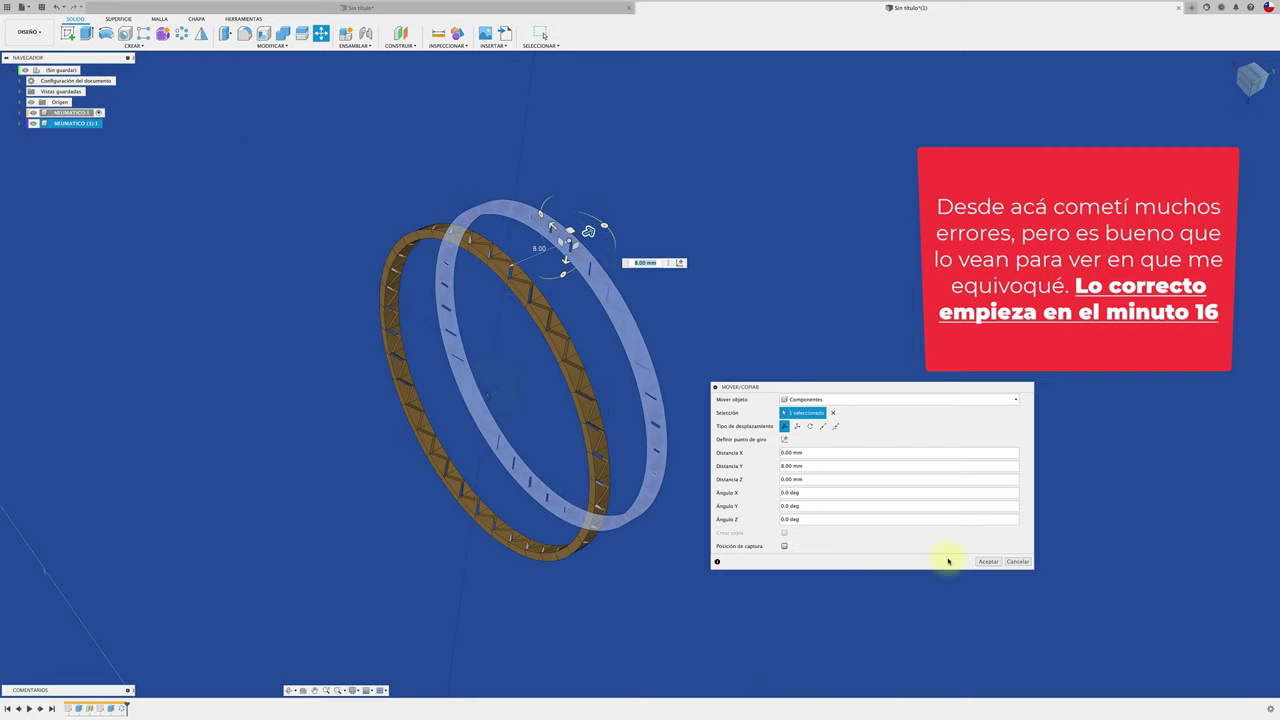
{"action": "left_click", "coordinate": [988, 562]}
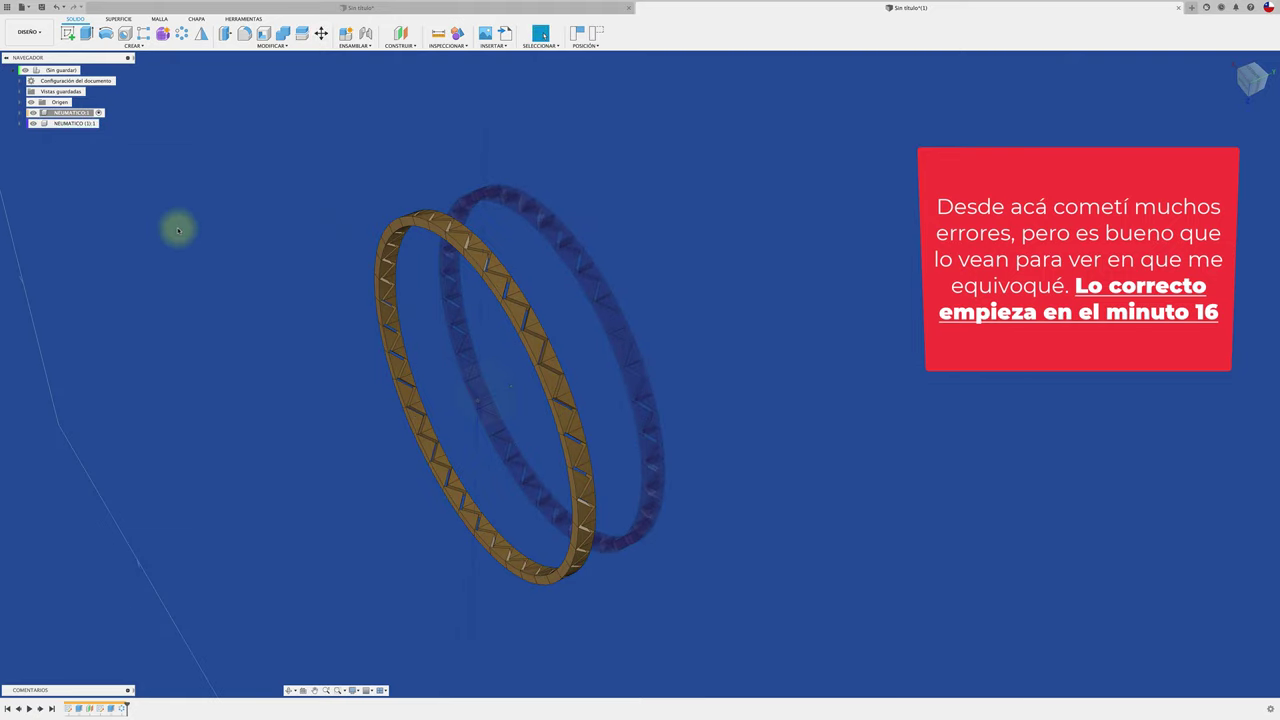
Clear the selection and begin a joint between the two rings.
{"action": "left_click", "coordinate": [61, 70]}
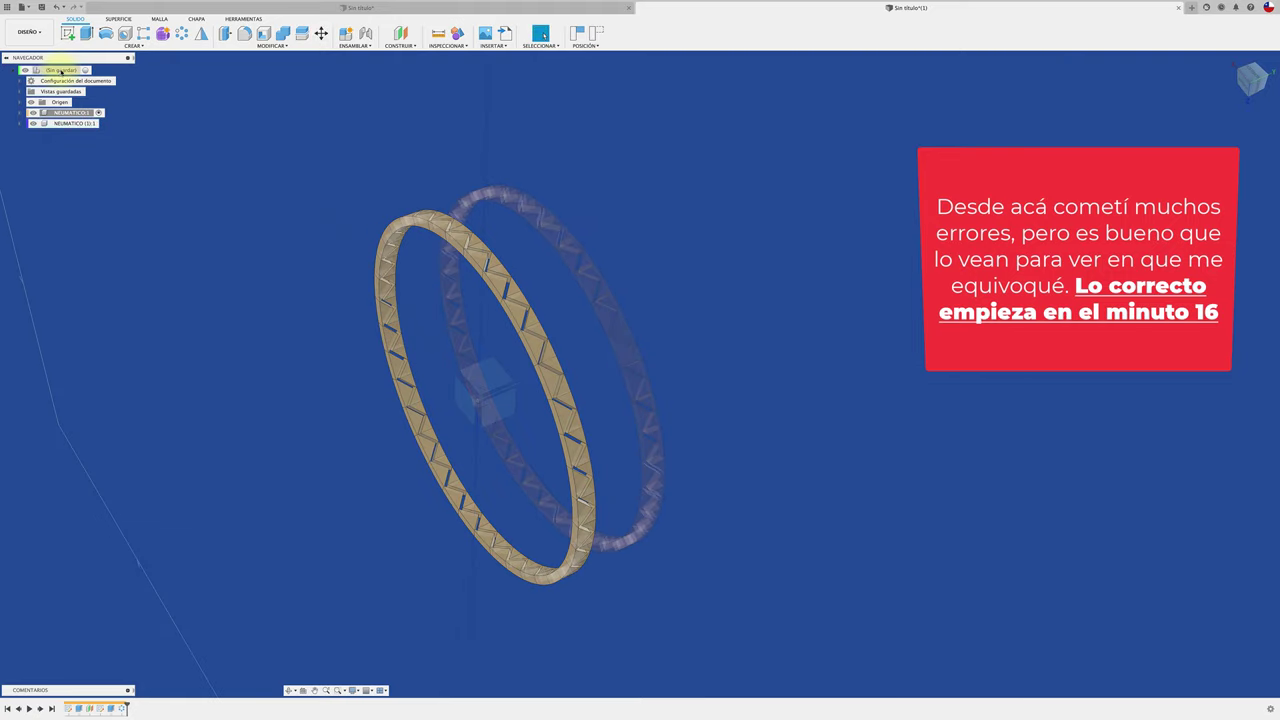
{"action": "left_click", "coordinate": [223, 231]}
{"action": "scroll", "coordinate": [223, 233], "scroll_direction": "up", "scroll_amount": 3}
{"action": "scroll", "coordinate": [225, 235], "scroll_direction": "up", "scroll_amount": 2}
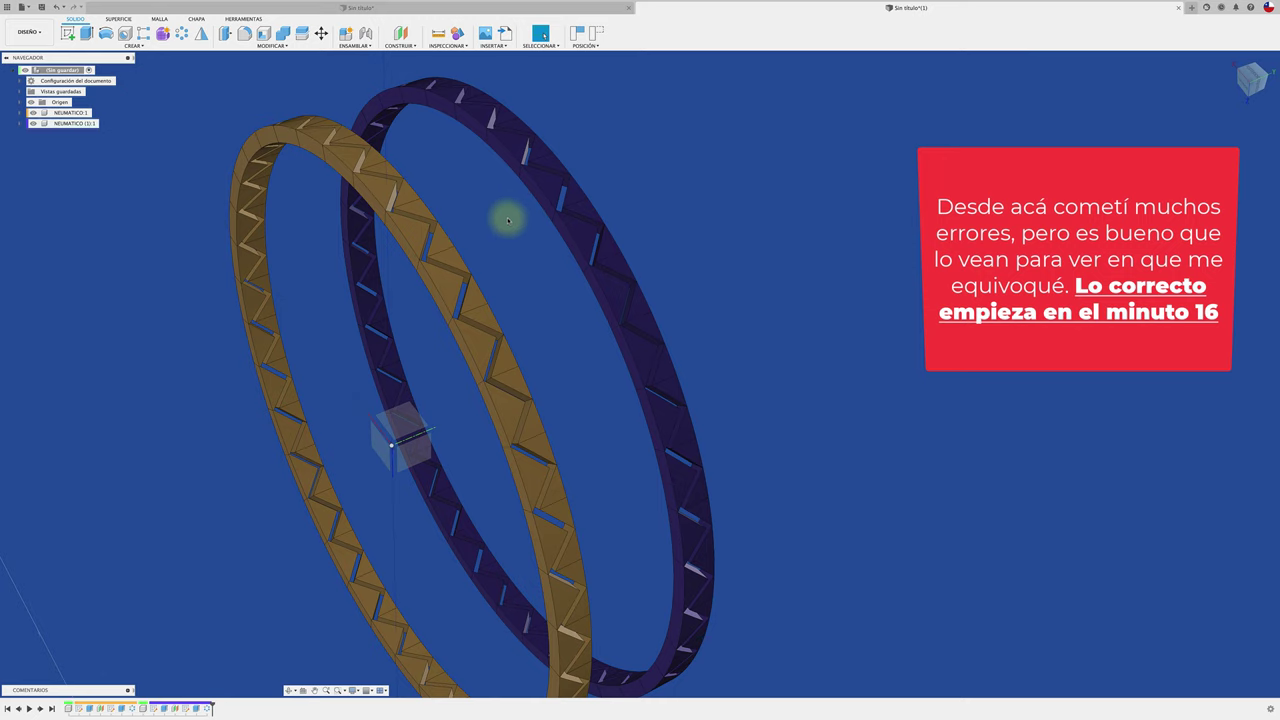
{"action": "mouse_move", "coordinate": [517, 225]}
{"action": "middle_mouse_down", "text": "shift"}
{"action": "mouse_move", "coordinate": [446, 251]}
{"action": "mouse_move", "coordinate": [523, 246]}
{"action": "mouse_move", "coordinate": [430, 262]}
{"action": "mouse_move", "coordinate": [397, 195]}
{"action": "middle_mouse_up", "text": "shift"}
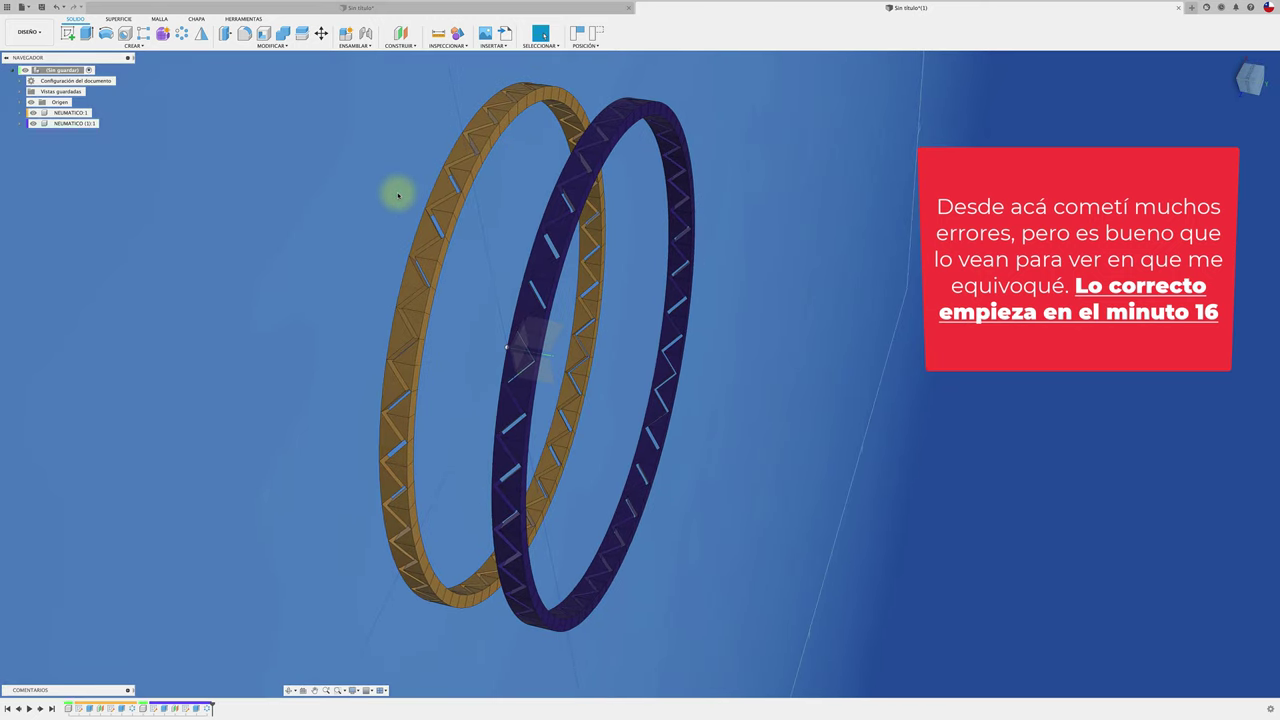
{"action": "key", "text": "j"}
{"action": "mouse_move", "coordinate": [517, 289]}
{"action": "middle_mouse_down", "text": "shift"}
{"action": "mouse_move", "coordinate": [523, 306]}
{"action": "mouse_move", "coordinate": [586, 320]}
{"action": "mouse_move", "coordinate": [654, 285]}
{"action": "mouse_move", "coordinate": [446, 314]}
{"action": "middle_mouse_up", "text": "shift"}
Joint the blue ring to the orange ring so they sit flush side by side.
{"action": "left_click", "coordinate": [651, 289]}
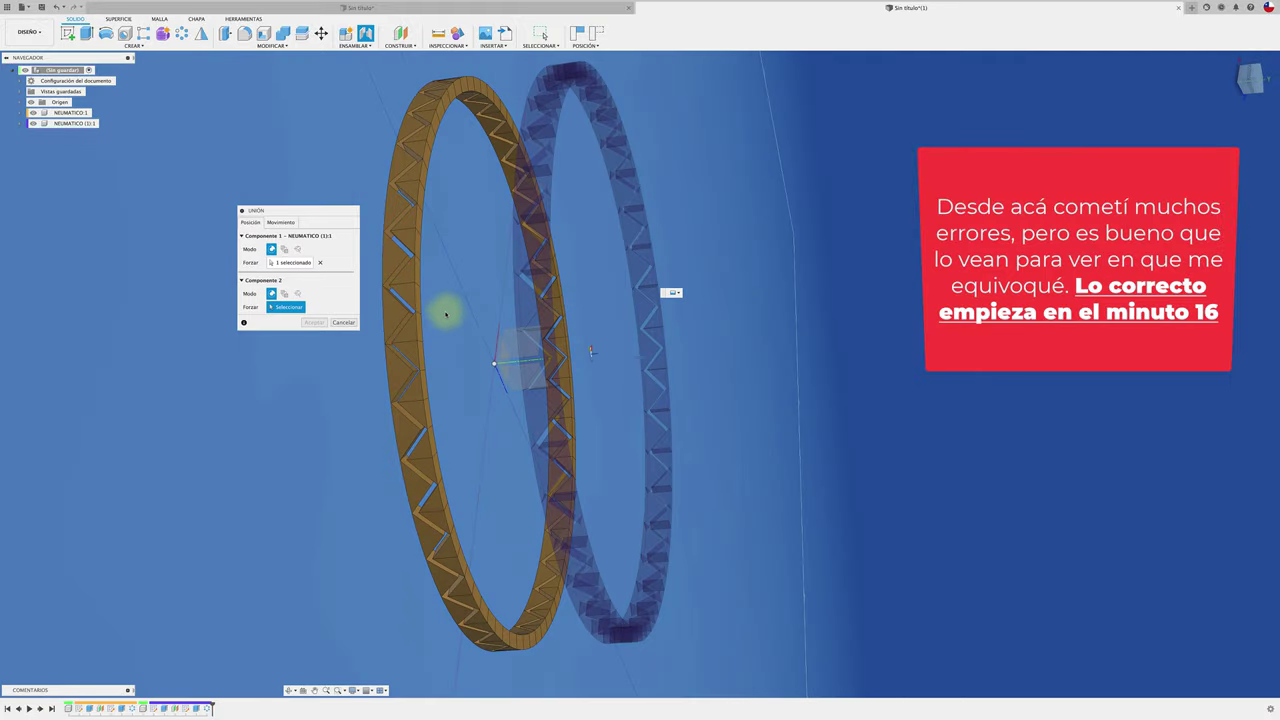
{"action": "left_click", "coordinate": [423, 334]}
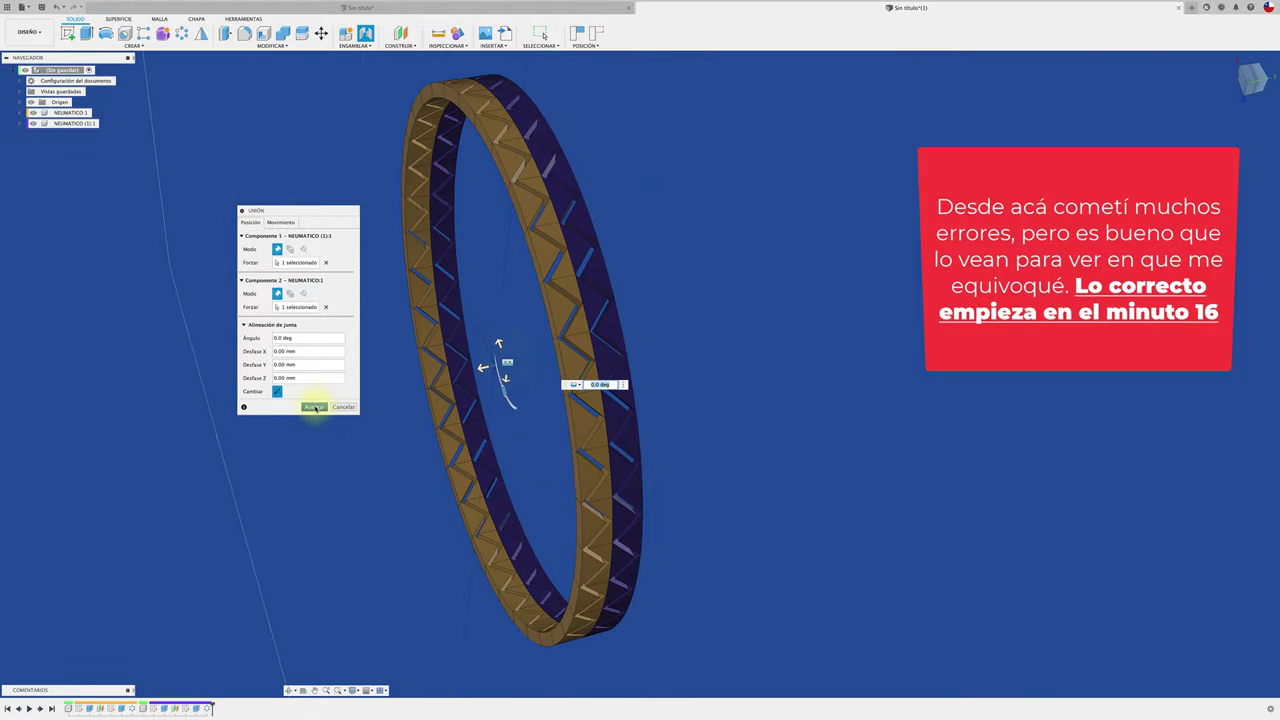
{"action": "left_click", "coordinate": [277, 225]}
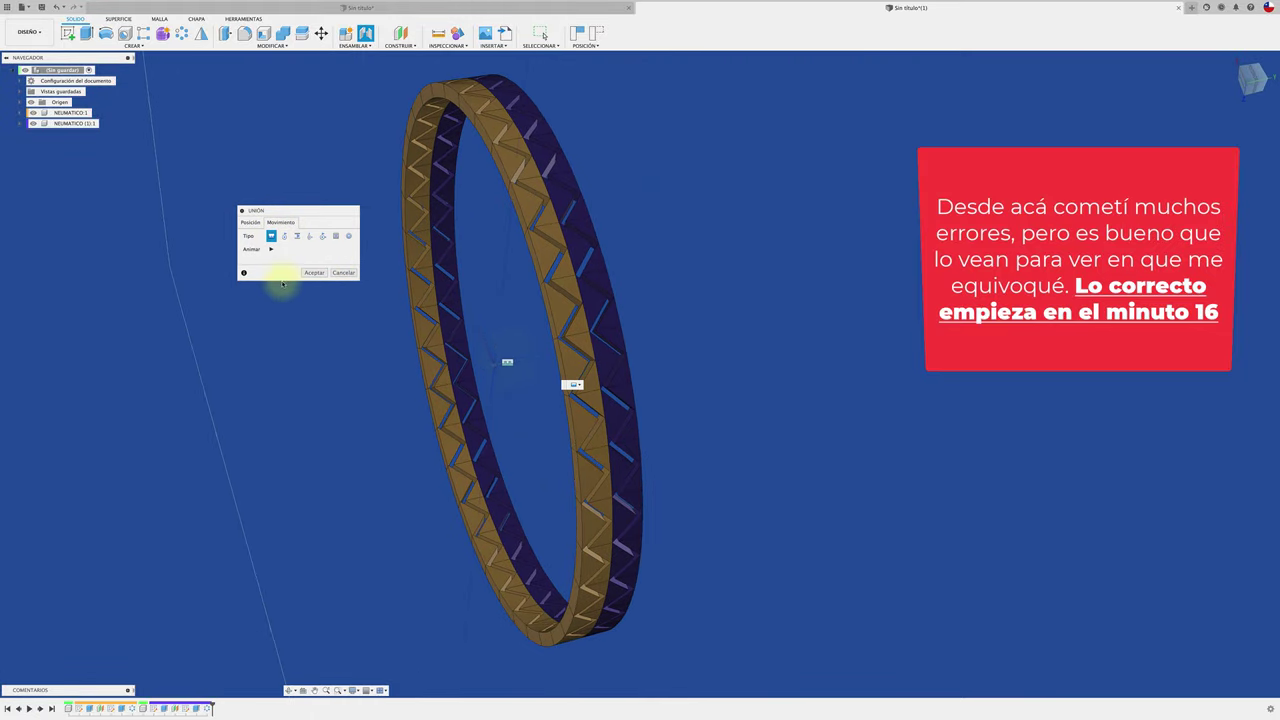
{"action": "left_click", "coordinate": [313, 273]}
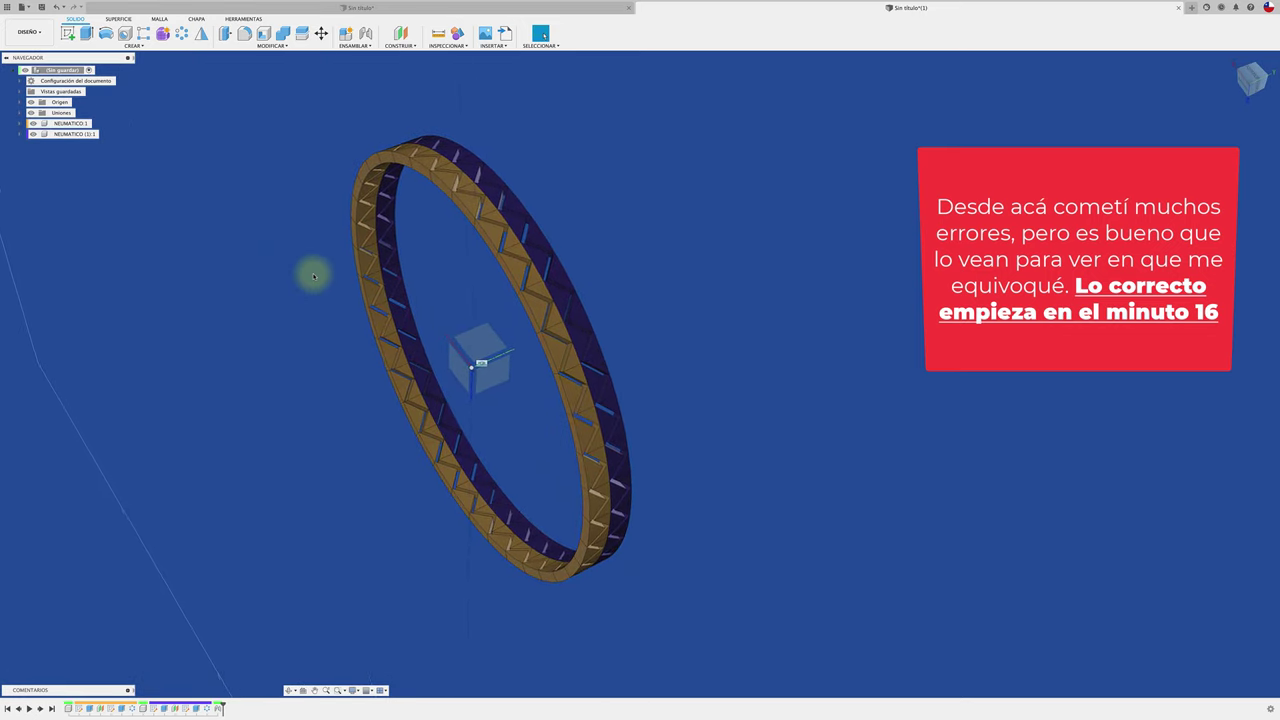
Copy-paste NEUMATICO 1 as a third ring, offset it -8.50 mm, and begin a joint.
{"action": "left_click", "coordinate": [77, 134]}
{"action": "left_click", "coordinate": [71, 124]}
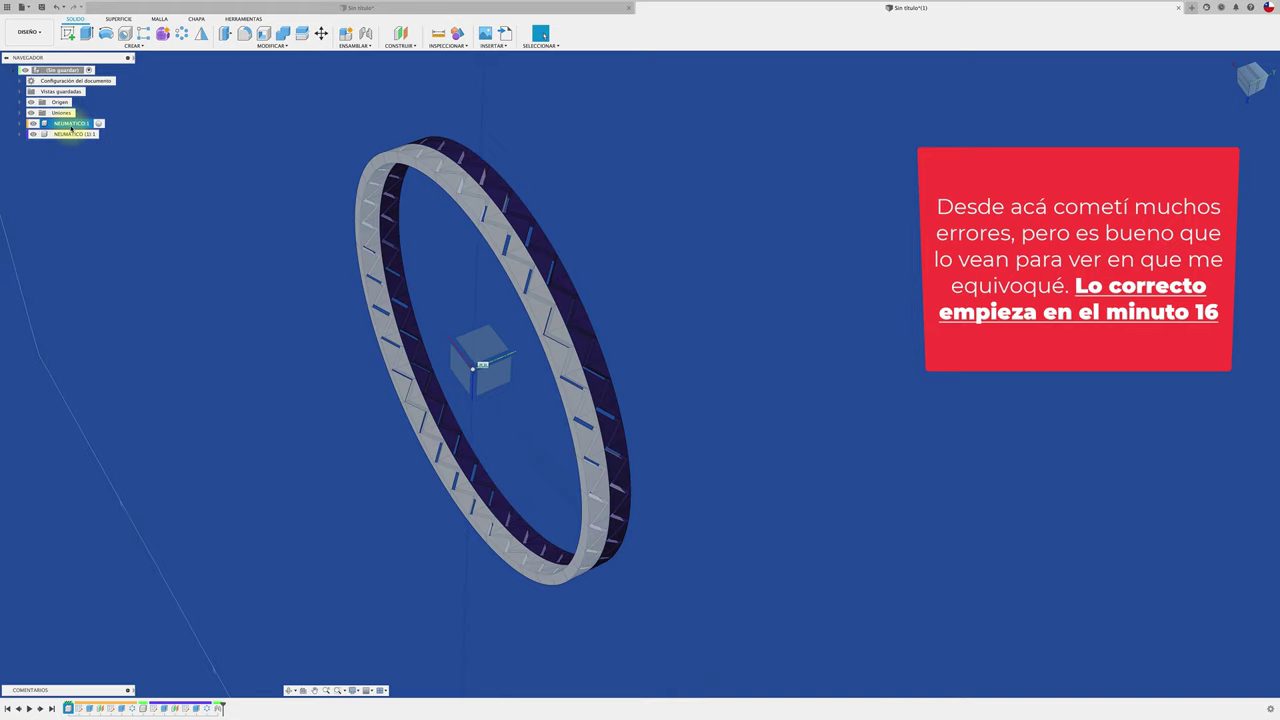
{"action": "key", "text": "ctrl+c"}
{"action": "key", "text": "ctrl+v"}
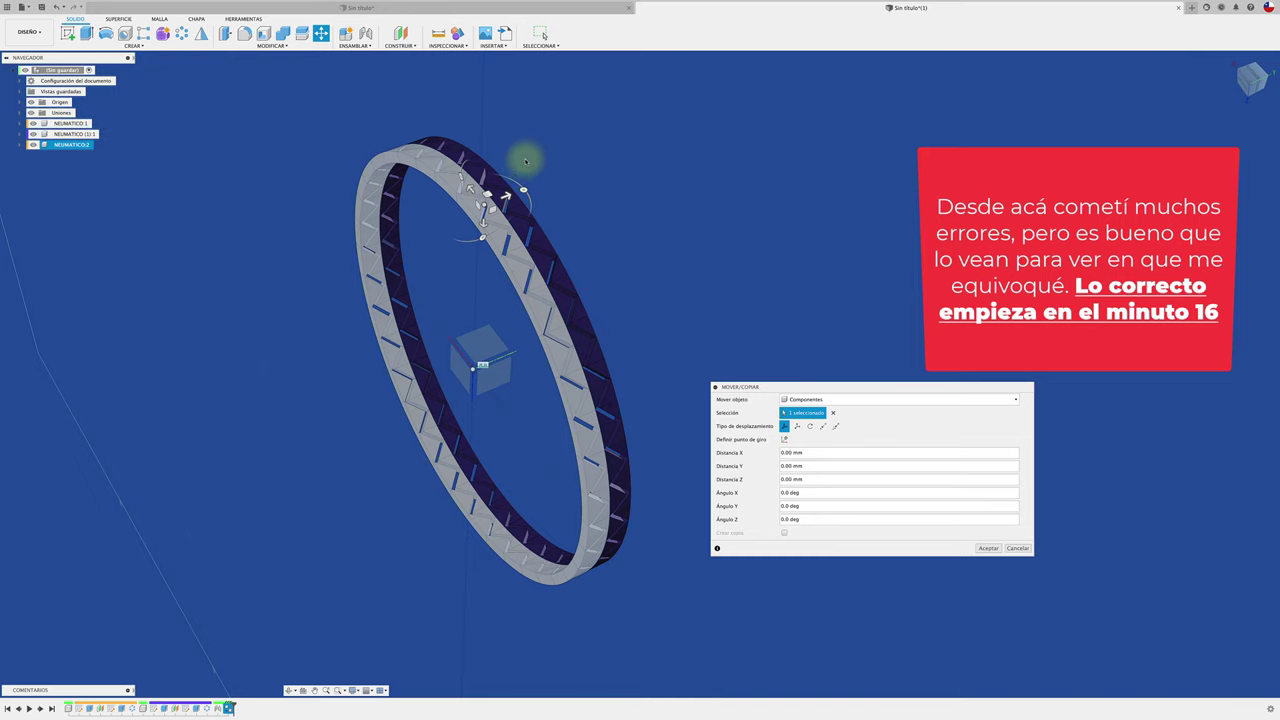
{"action": "left_click_drag", "start_coordinate": [506, 196], "coordinate": [409, 232]}
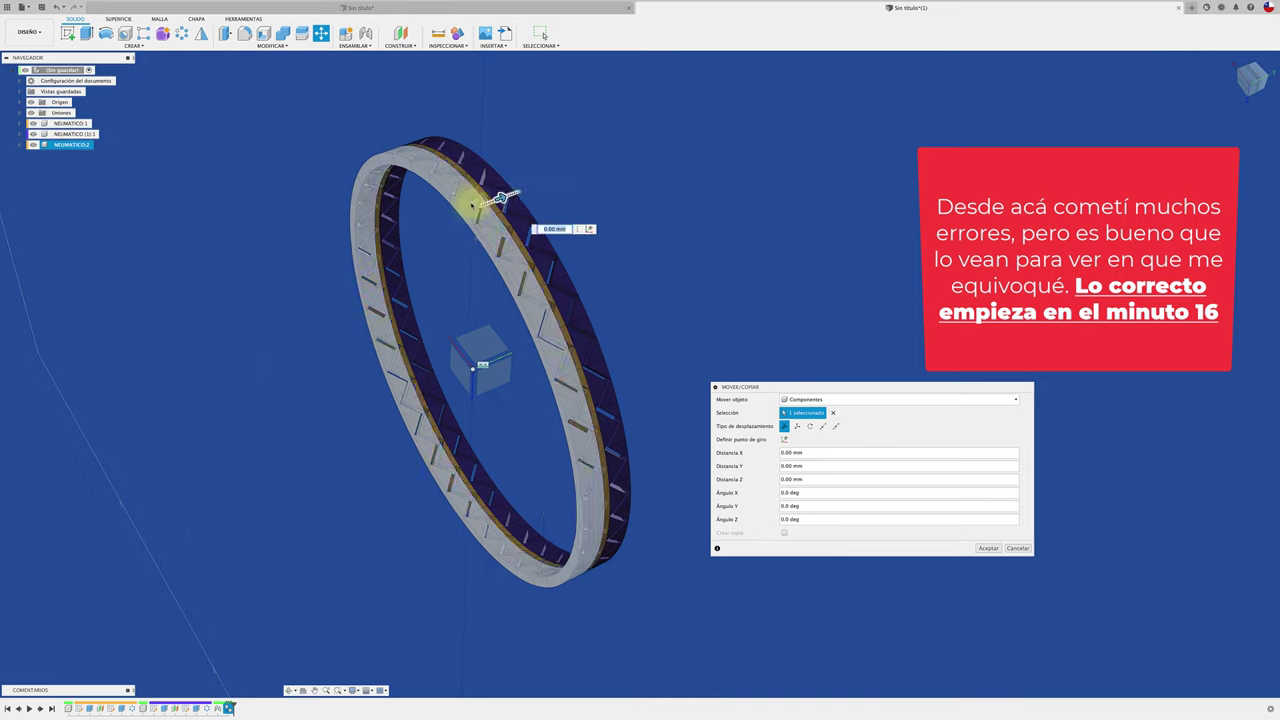
{"action": "left_click", "coordinate": [987, 548]}
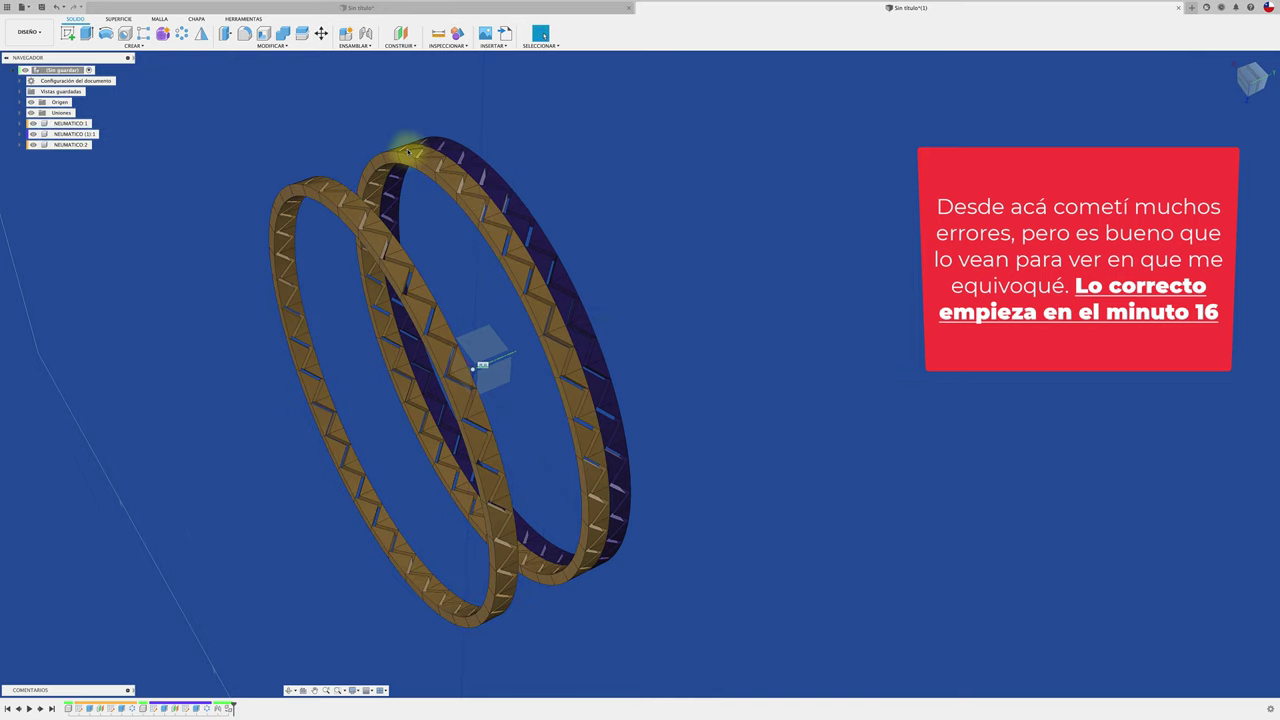
{"action": "key", "text": "j"}
{"action": "mouse_move", "coordinate": [405, 280]}
{"action": "middle_mouse_down", "text": "shift"}
{"action": "mouse_move", "coordinate": [363, 408]}
{"action": "mouse_move", "coordinate": [327, 418]}
{"action": "middle_mouse_up", "text": "shift"}
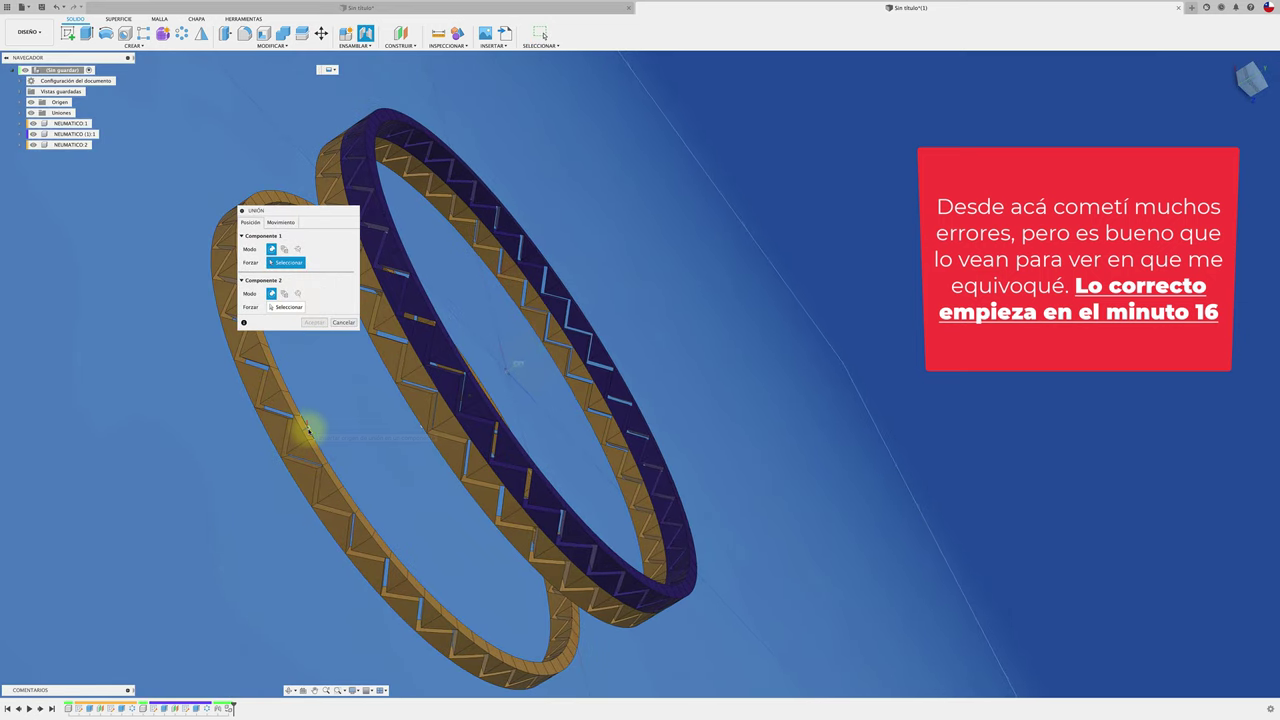
Joint NEUMATICO:2 to NEUMATICO:1 so the third ring snaps onto the existing pair.
{"action": "left_click", "coordinate": [308, 430]}
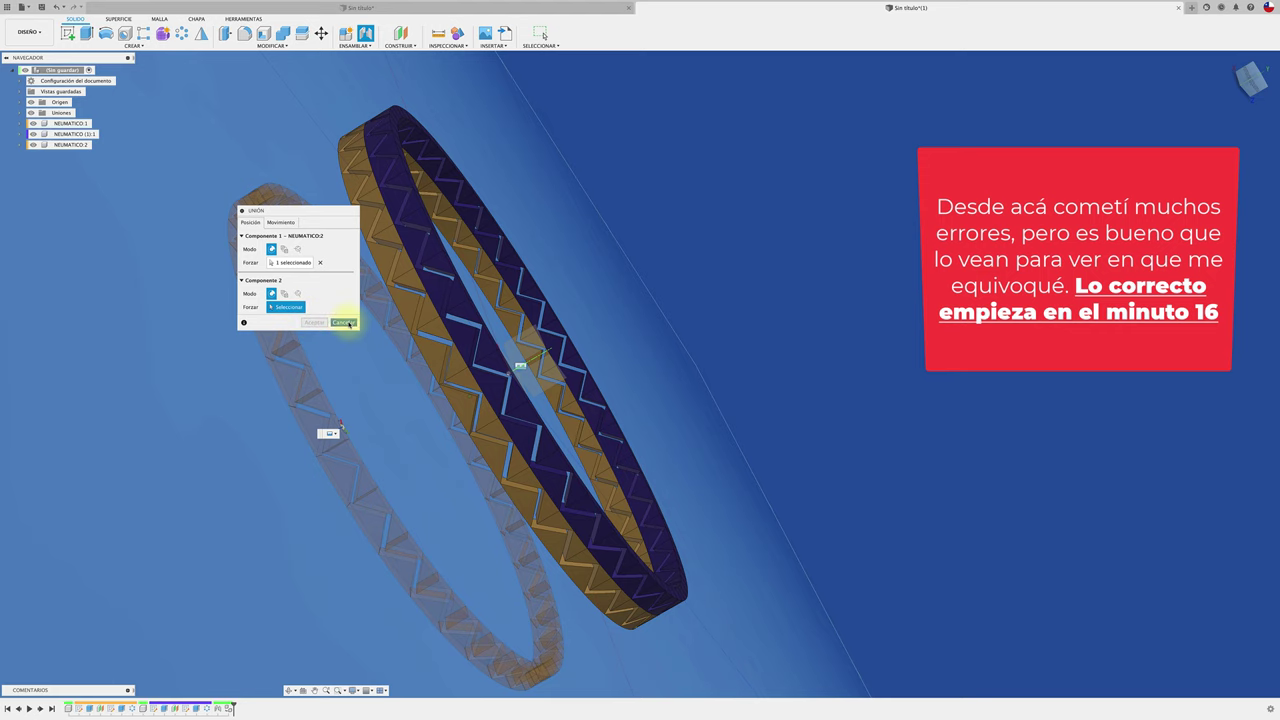
{"action": "left_click", "coordinate": [344, 322]}
{"action": "key", "text": "j"}
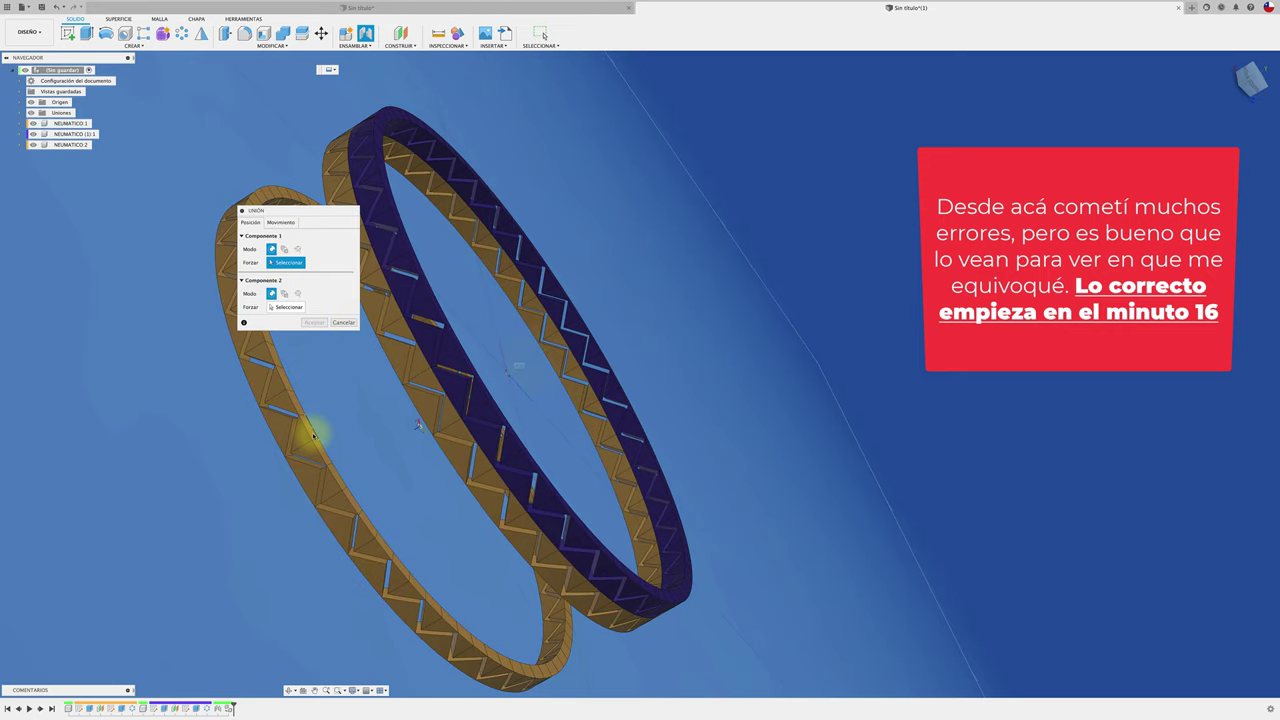
{"action": "scroll", "coordinate": [308, 430], "scroll_direction": "up", "scroll_amount": 5}
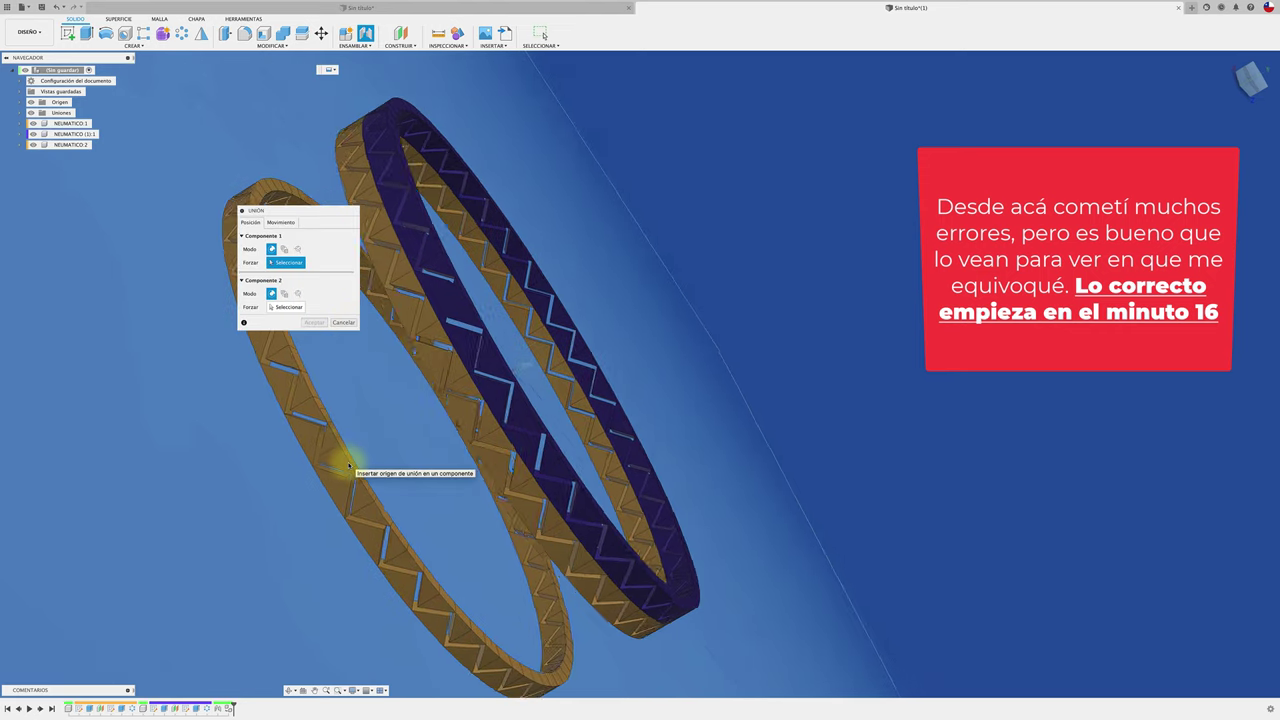
{"action": "left_click", "coordinate": [309, 495]}
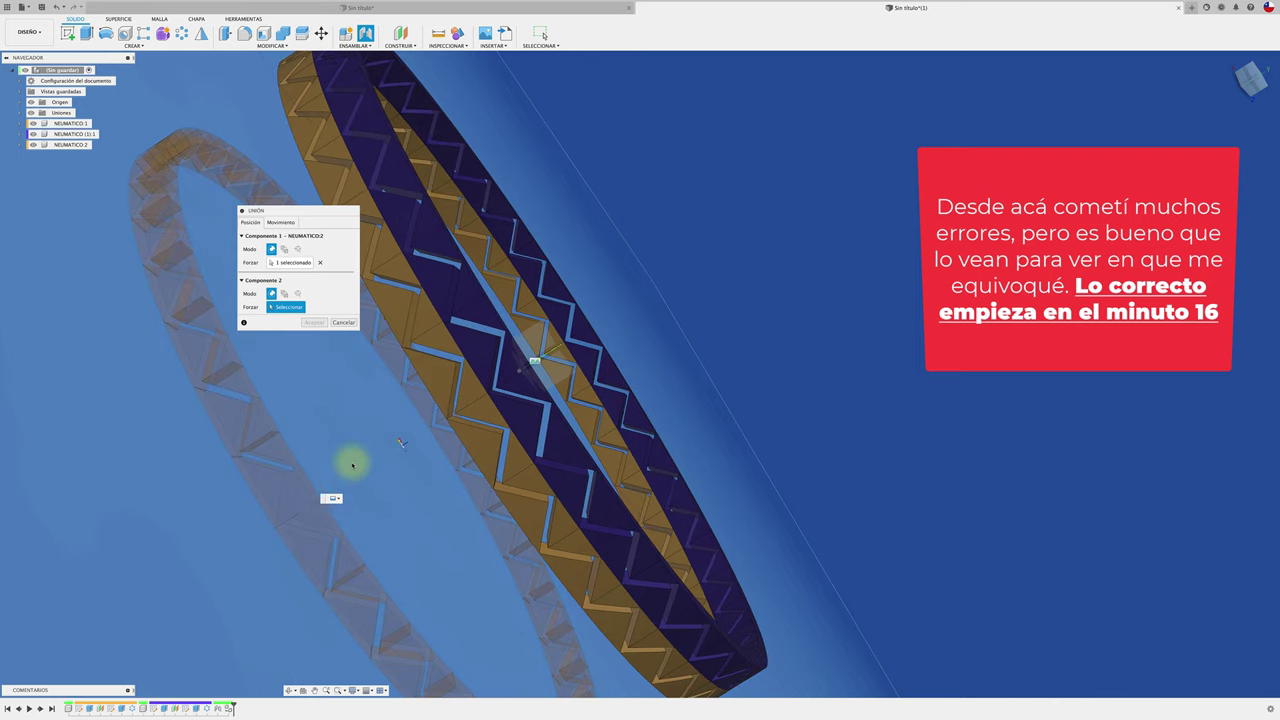
{"action": "scroll", "coordinate": [400, 450], "scroll_direction": "down", "scroll_amount": 5}
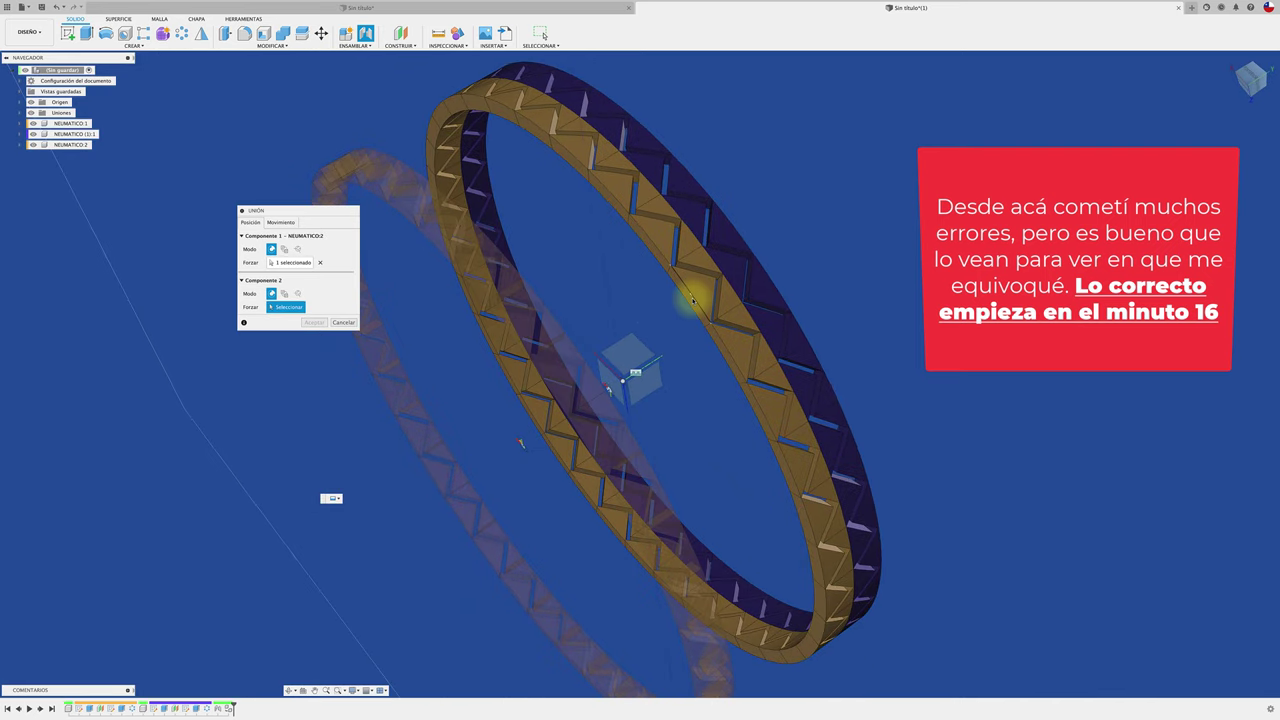
{"action": "left_click", "coordinate": [692, 300]}
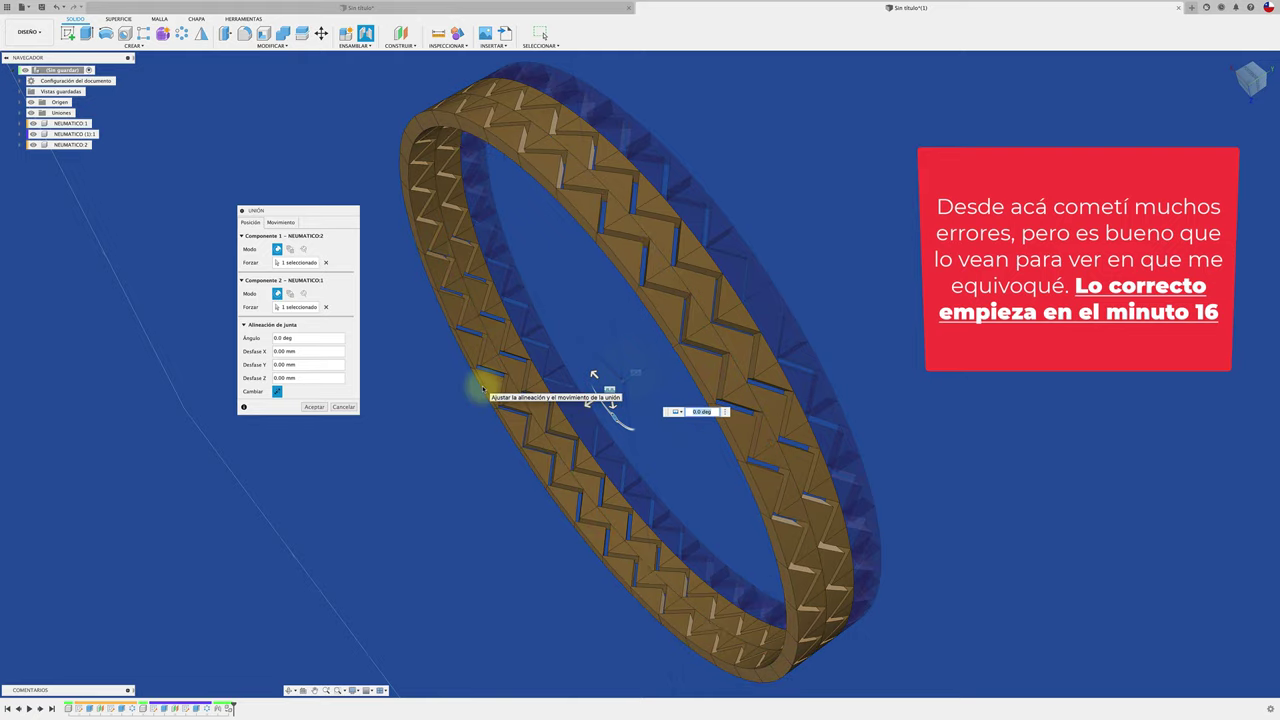
{"action": "left_click", "coordinate": [314, 407]}
{"action": "scroll", "coordinate": [371, 443], "scroll_direction": "down", "scroll_amount": 5}
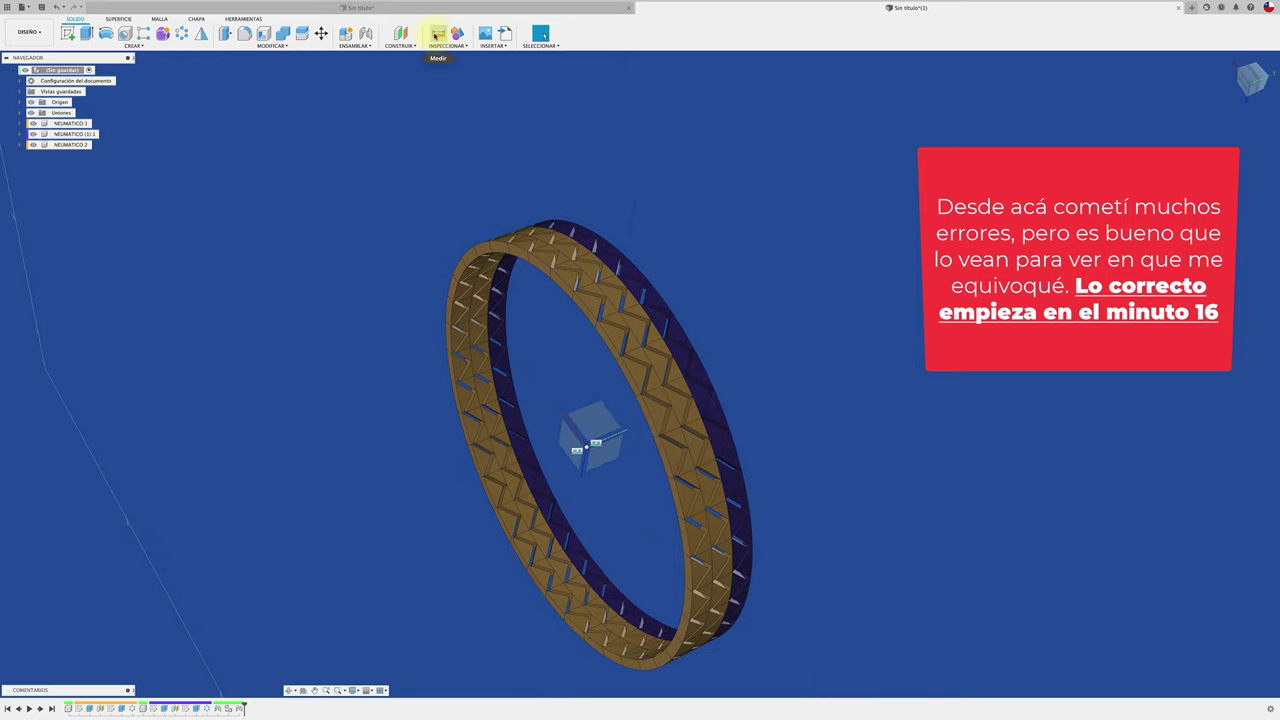
{"action": "left_click", "coordinate": [438, 33]}
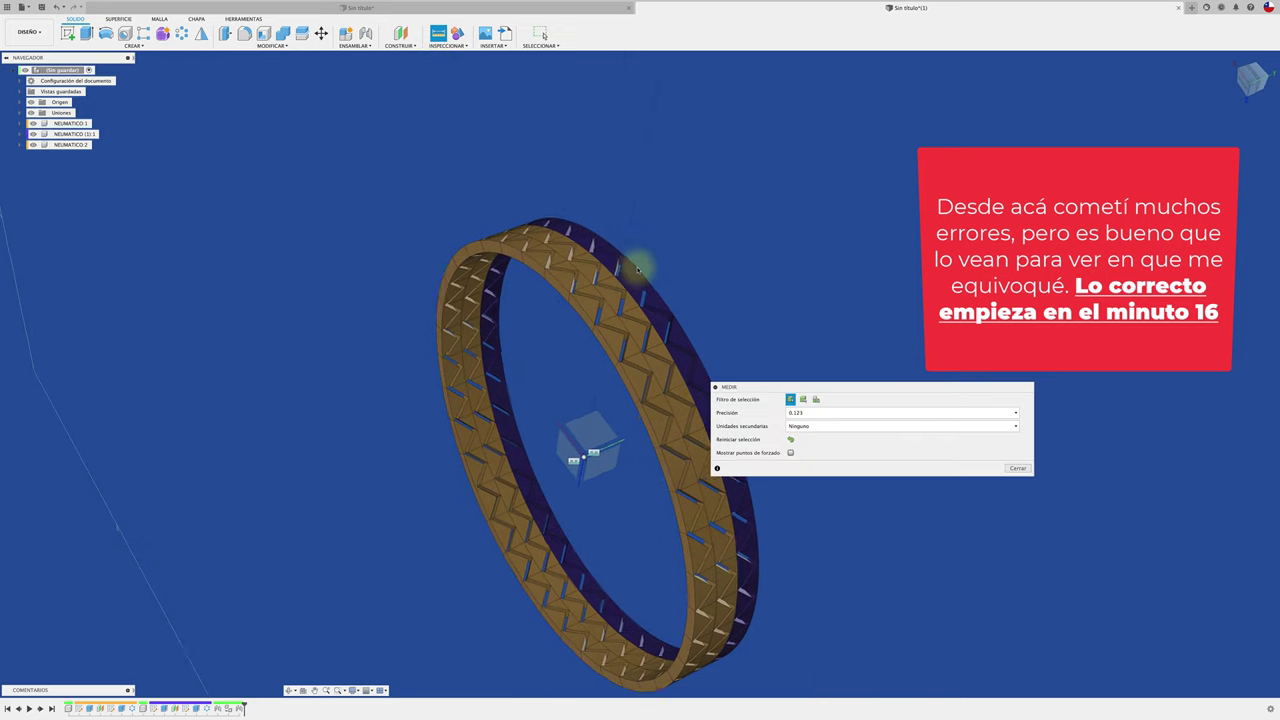
{"action": "scroll", "coordinate": [620, 330], "scroll_direction": "up", "scroll_amount": 2}
{"action": "left_click", "coordinate": [619, 388]}
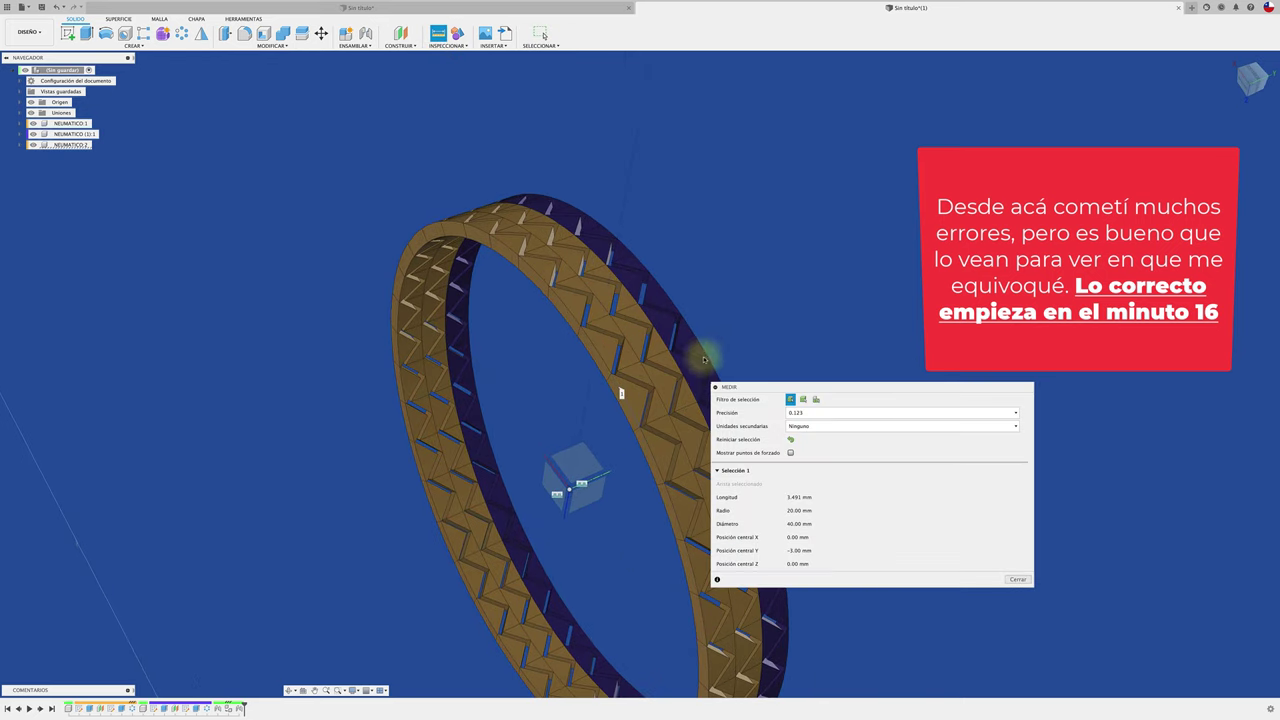
{"action": "left_click", "coordinate": [707, 356]}
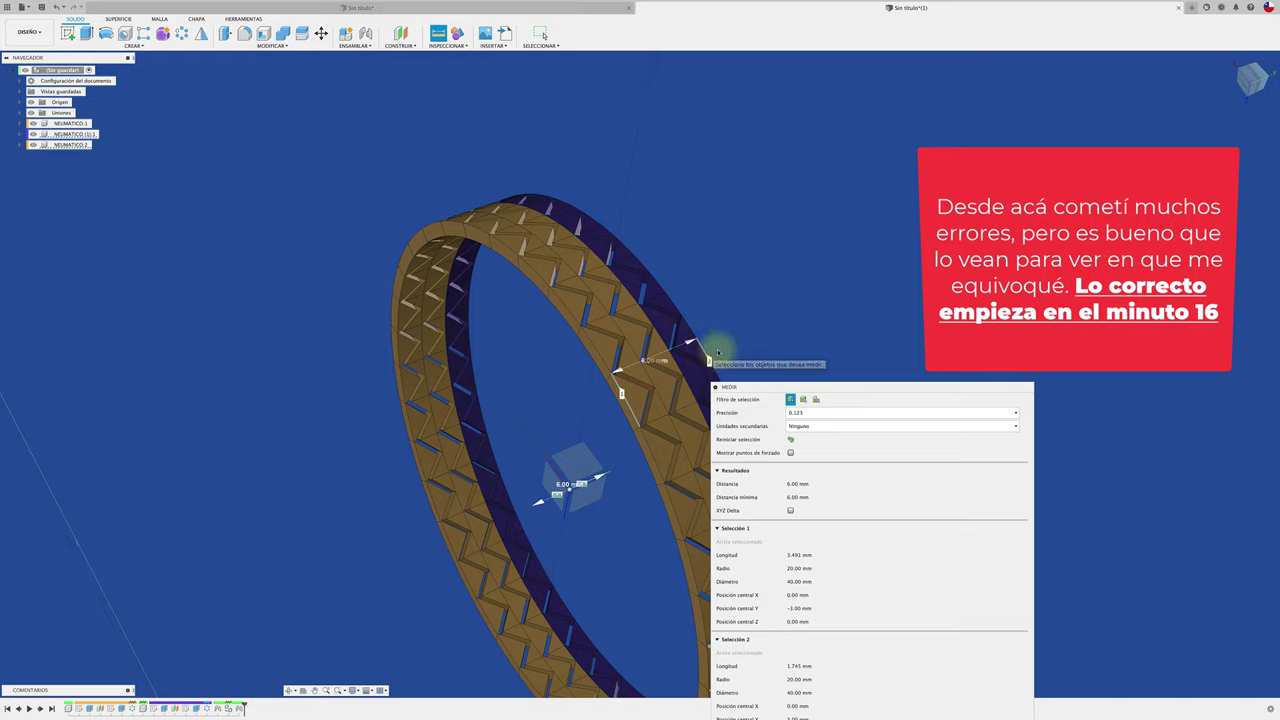
{"action": "key", "text": "Escape"}
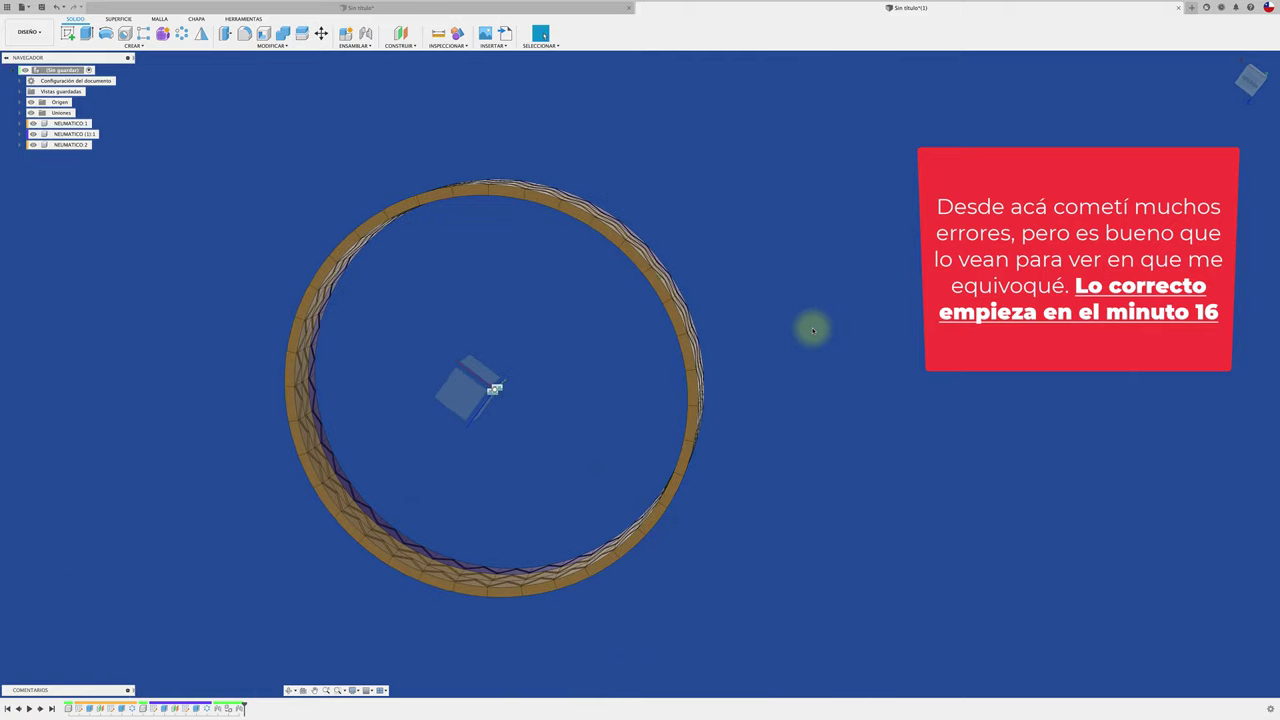
Make NEUMATICO 2 the active component and start a sketch from the top view.
{"action": "mouse_move", "coordinate": [813, 330]}
{"action": "middle_mouse_down", "text": "shift"}
{"action": "mouse_move", "coordinate": [476, 315]}
{"action": "mouse_move", "coordinate": [266, 271]}
{"action": "mouse_move", "coordinate": [109, 149]}
{"action": "mouse_move", "coordinate": [190, 172]}
{"action": "middle_mouse_up", "text": "shift"}
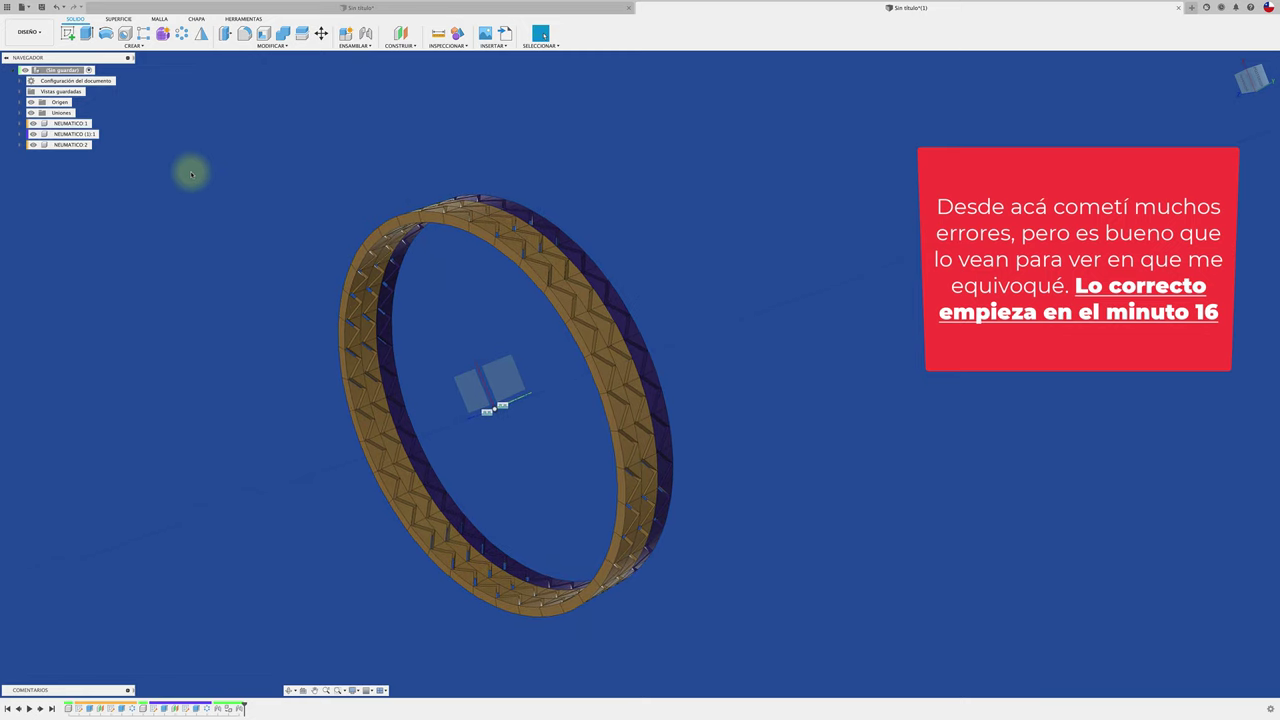
{"action": "mouse_move", "coordinate": [191, 174]}
{"action": "middle_mouse_down", "text": "shift"}
{"action": "mouse_move", "coordinate": [380, 364]}
{"action": "mouse_move", "coordinate": [327, 266]}
{"action": "mouse_move", "coordinate": [129, 51]}
{"action": "mouse_move", "coordinate": [160, 120]}
{"action": "middle_mouse_up", "text": "shift"}
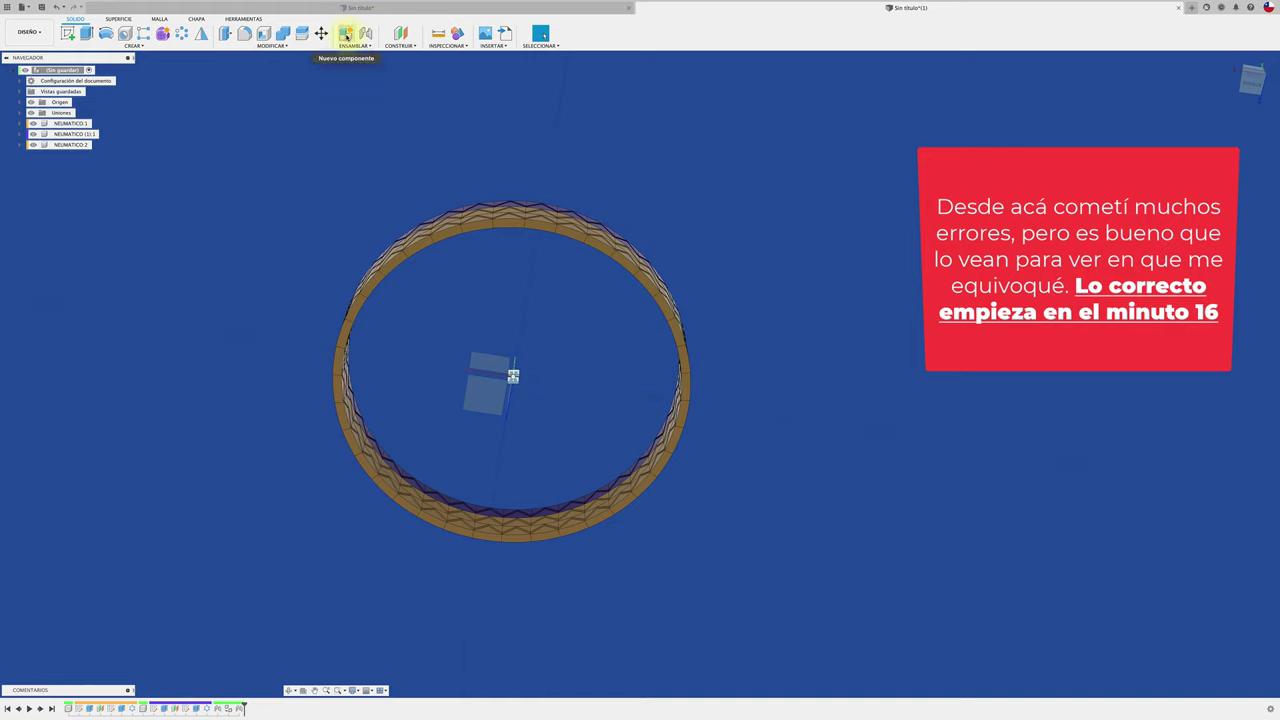
{"action": "mouse_move", "coordinate": [349, 40]}
{"action": "middle_mouse_down", "text": "shift"}
{"action": "mouse_move", "coordinate": [277, 146]}
{"action": "mouse_move", "coordinate": [157, 194]}
{"action": "middle_mouse_up", "text": "shift"}
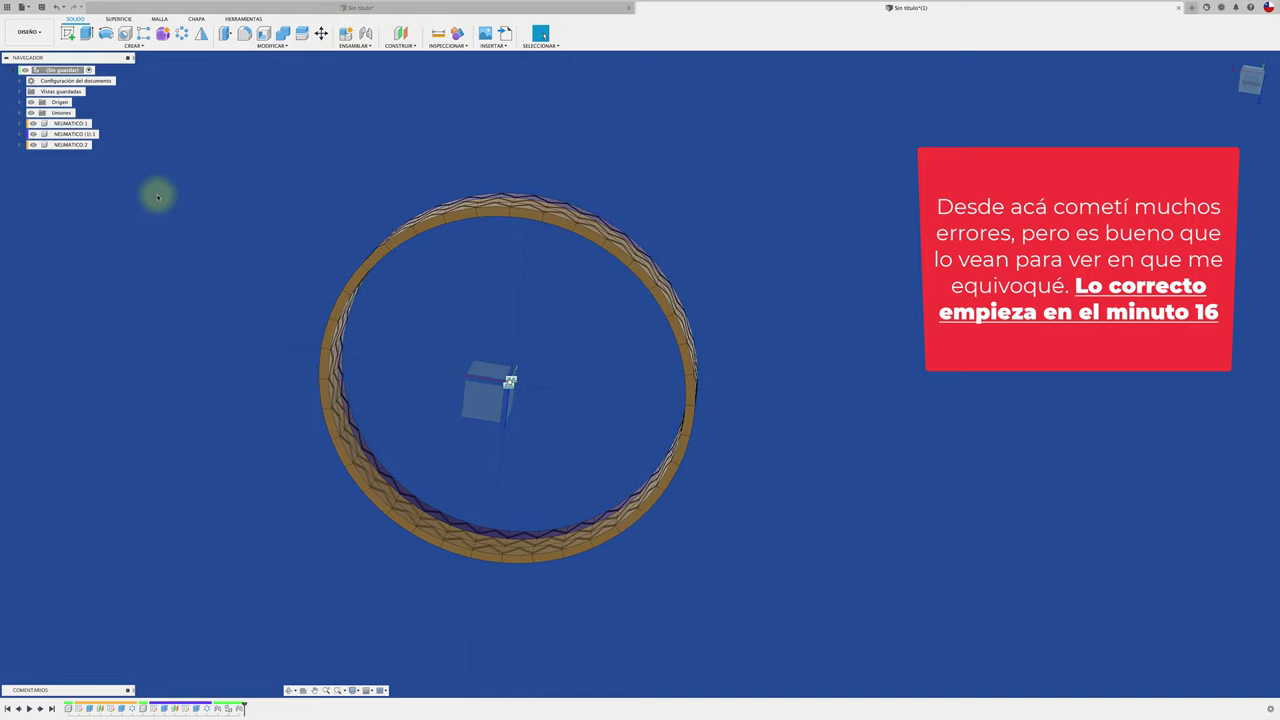
{"action": "left_click", "coordinate": [72, 145]}
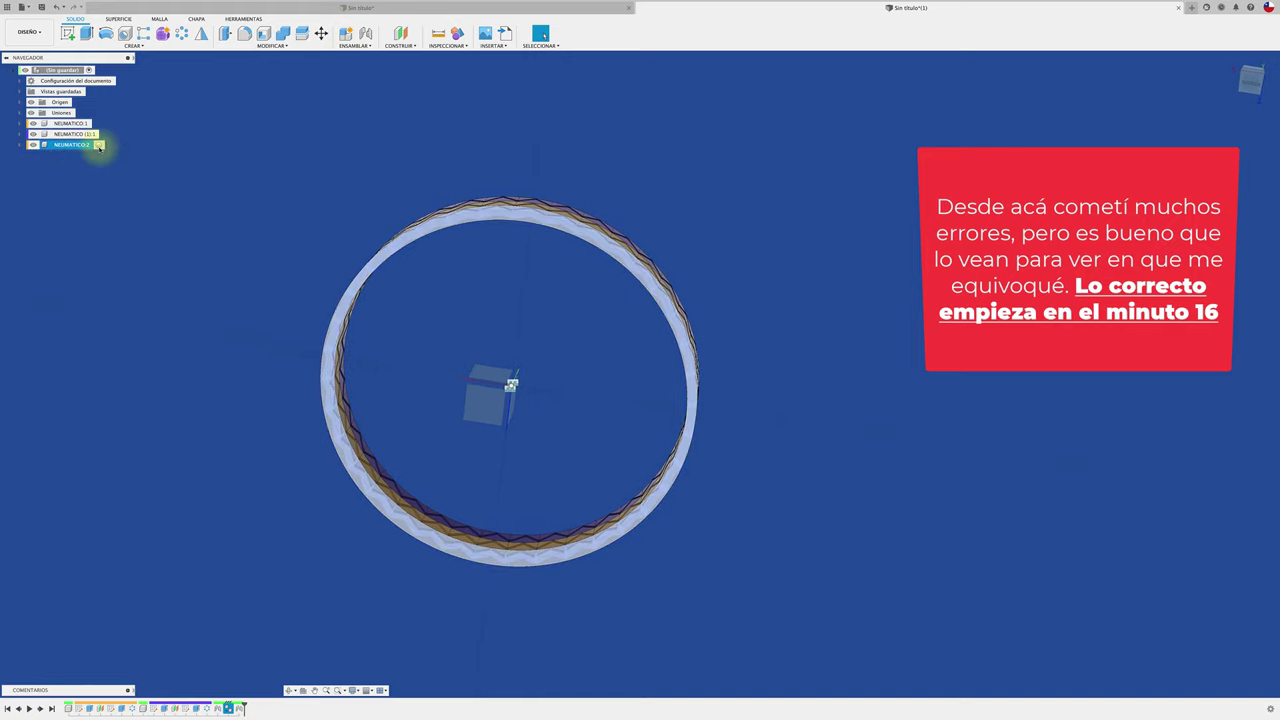
{"action": "left_click", "coordinate": [98, 145]}
{"action": "left_click", "coordinate": [232, 192]}
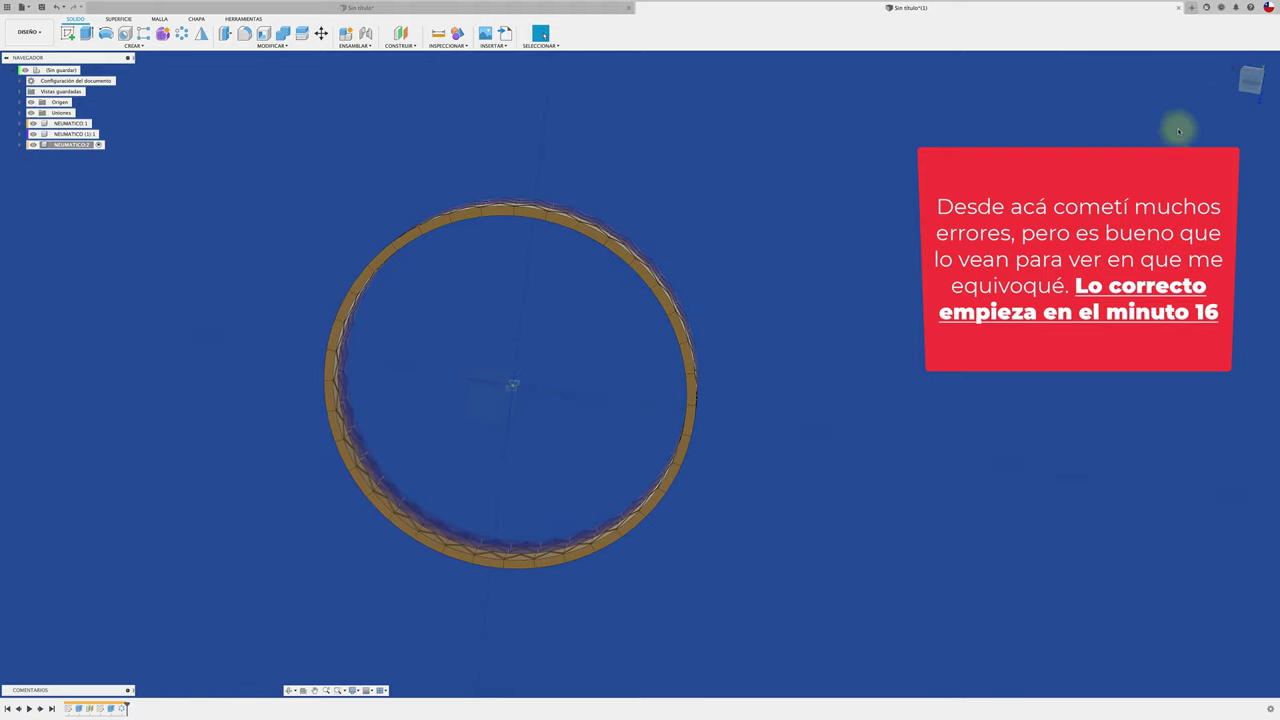
{"action": "left_click", "coordinate": [1250, 86]}
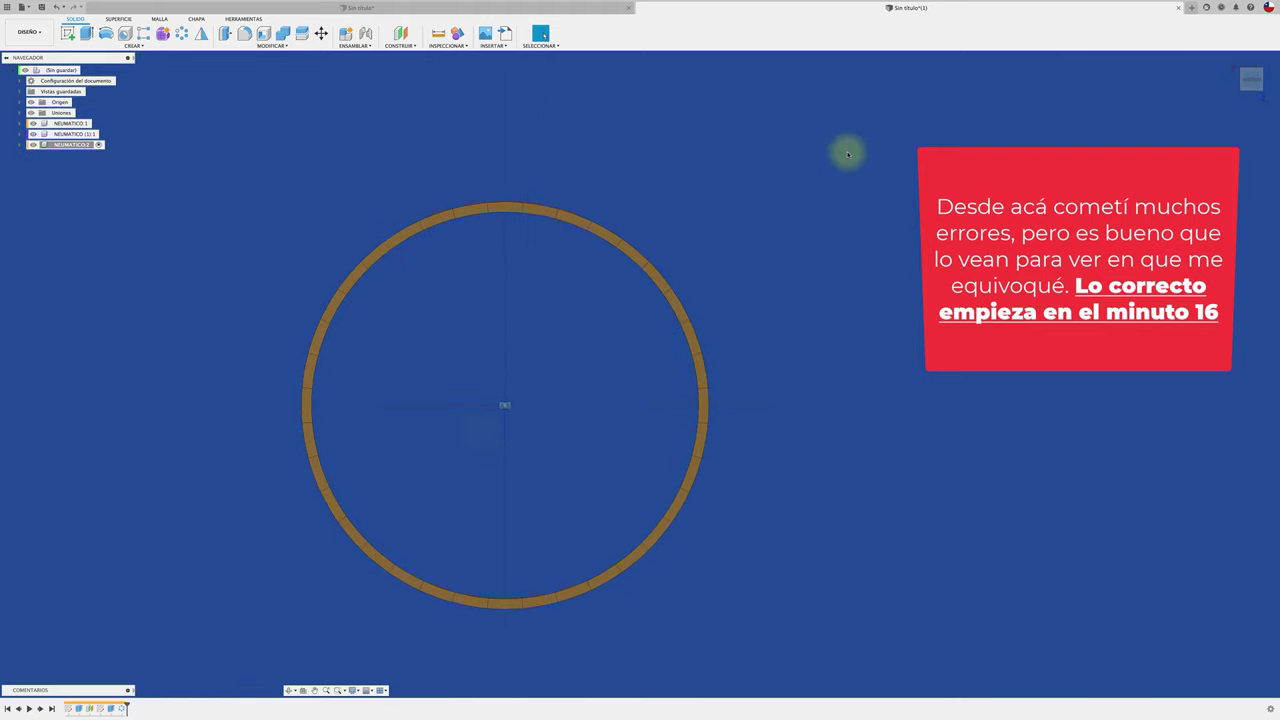
{"action": "left_click", "coordinate": [68, 33]}
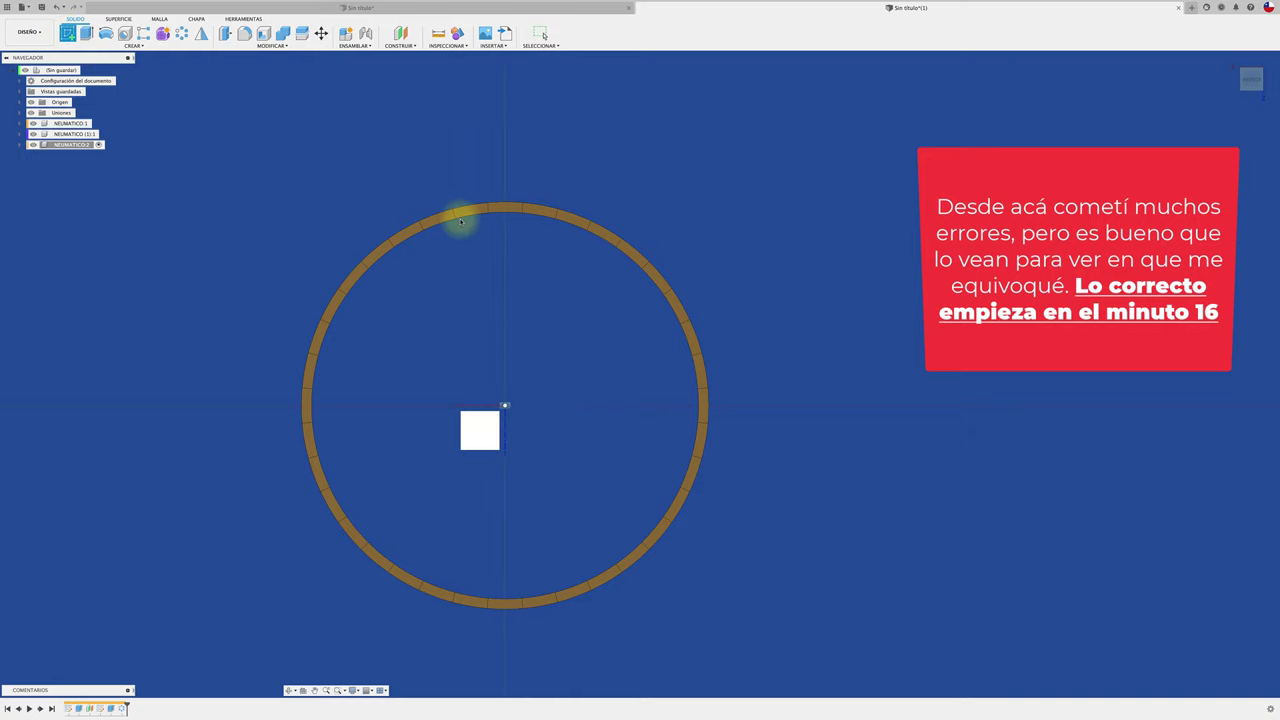
On the ring face, draw a circle centred in the ring, project edges, and finish the sketch.
{"action": "left_click", "coordinate": [438, 218]}
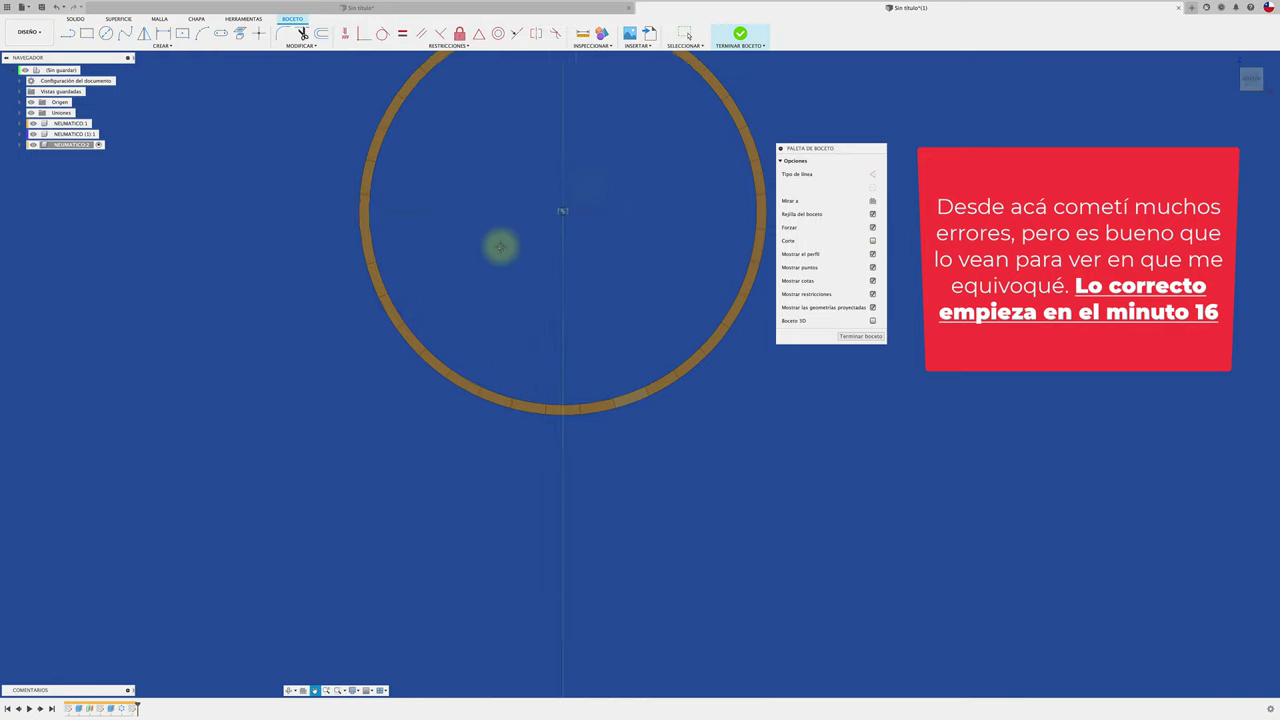
{"action": "left_click", "coordinate": [104, 35]}
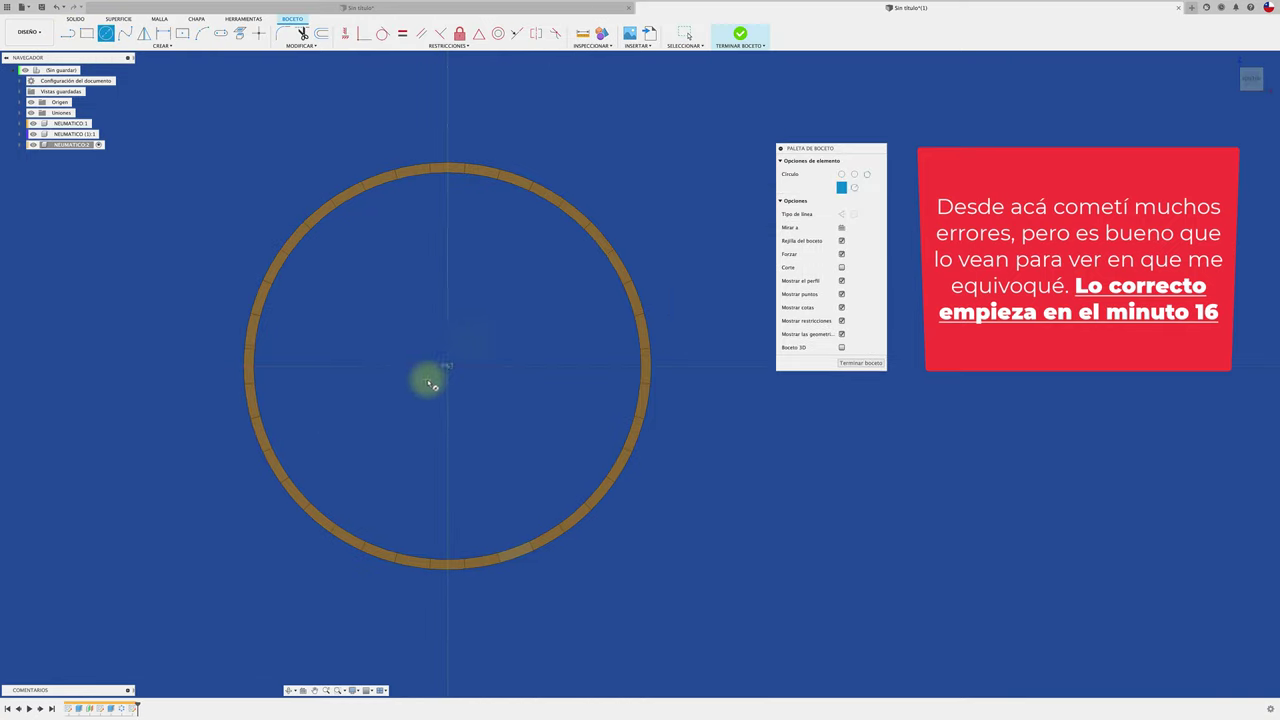
{"action": "left_click", "coordinate": [447, 367]}
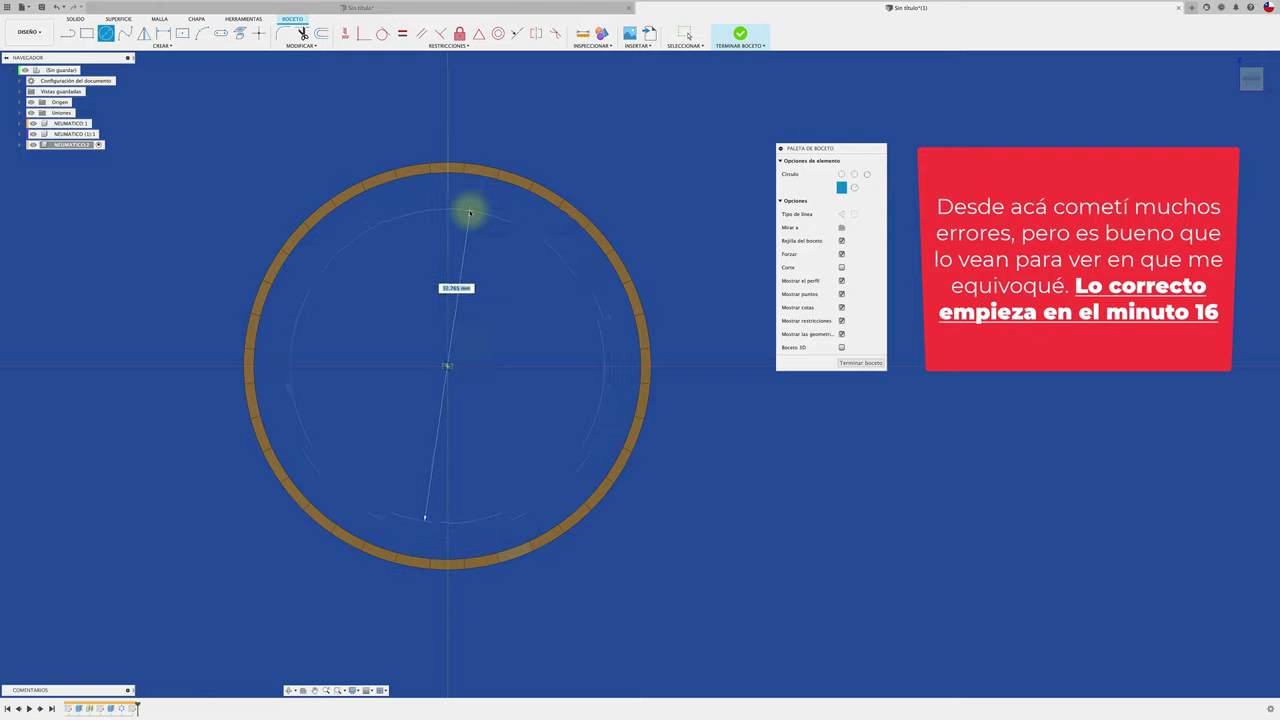
{"action": "left_click", "coordinate": [470, 213]}
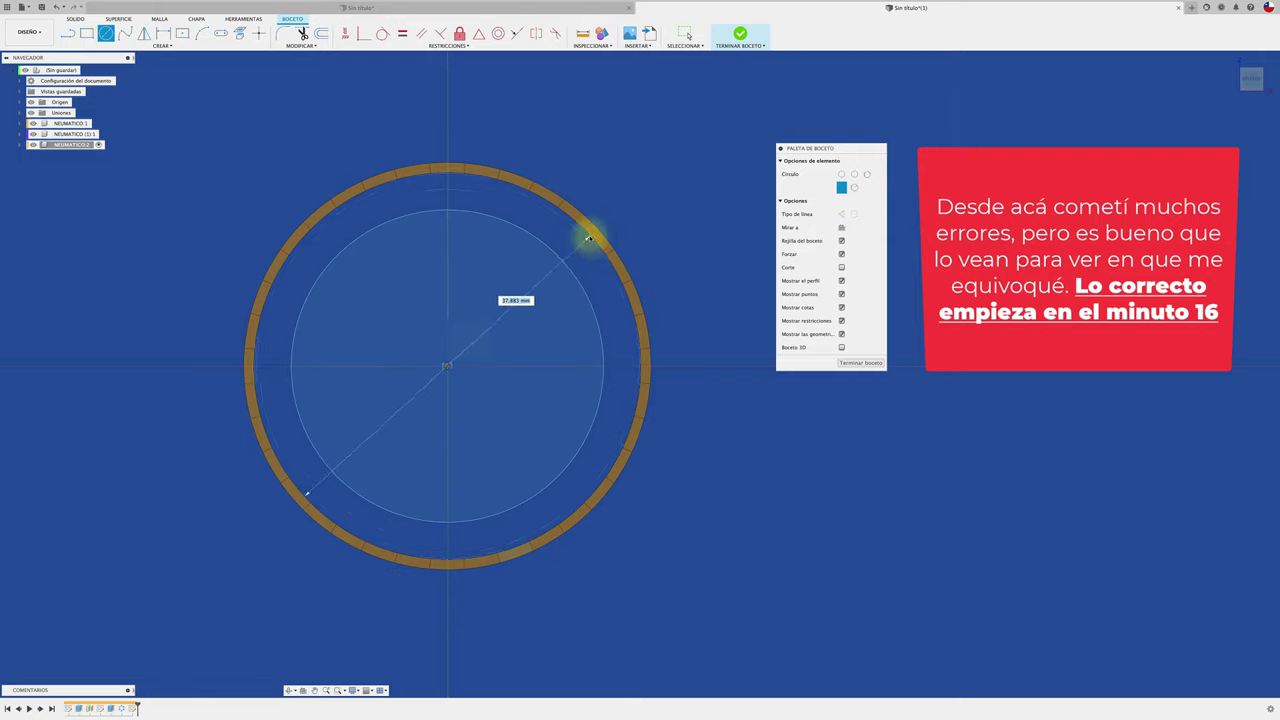
{"action": "scroll", "coordinate": [581, 228], "scroll_direction": "up", "scroll_amount": 2}
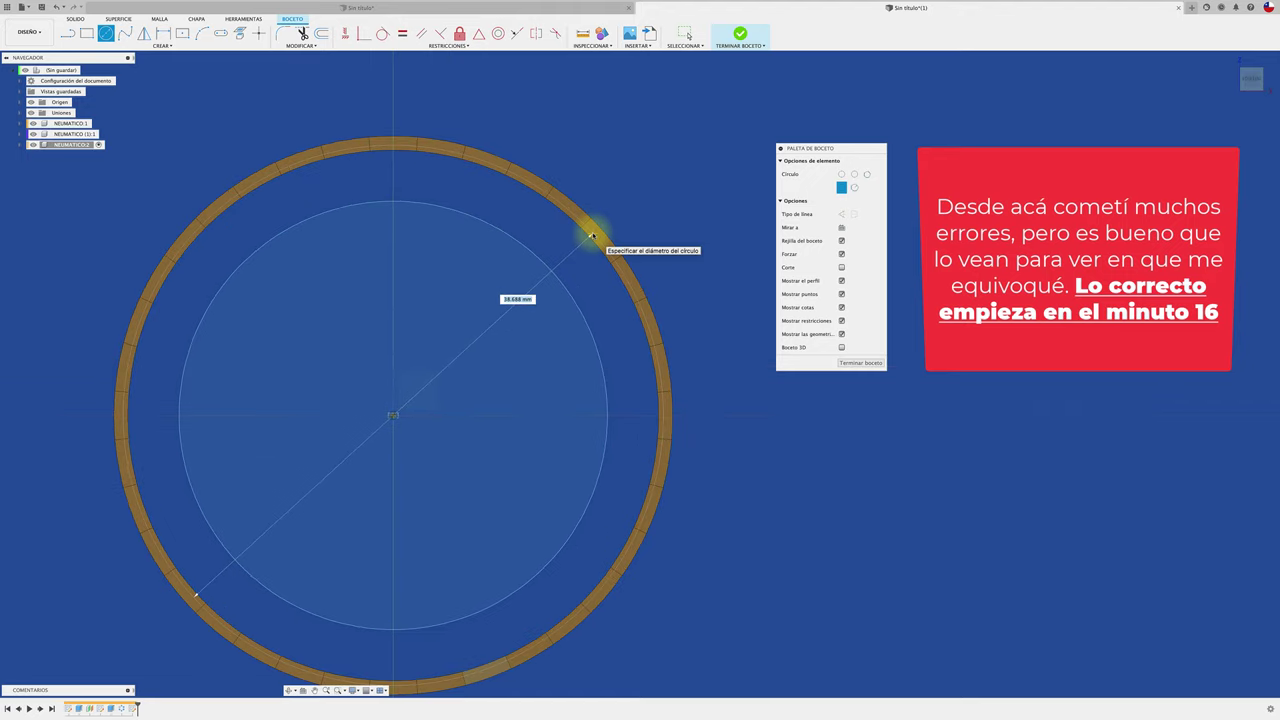
{"action": "scroll", "coordinate": [580, 227], "scroll_direction": "up", "scroll_amount": 3}
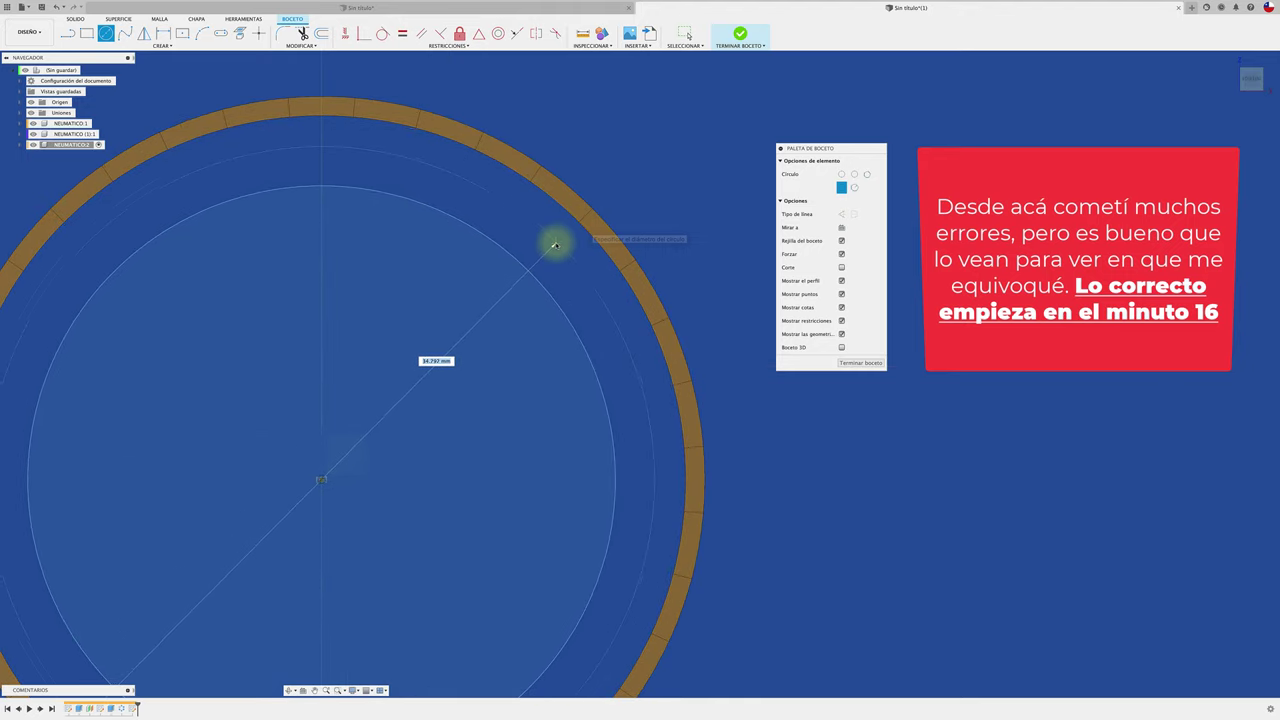
{"action": "key", "text": "Escape"}
{"action": "key", "text": "p"}
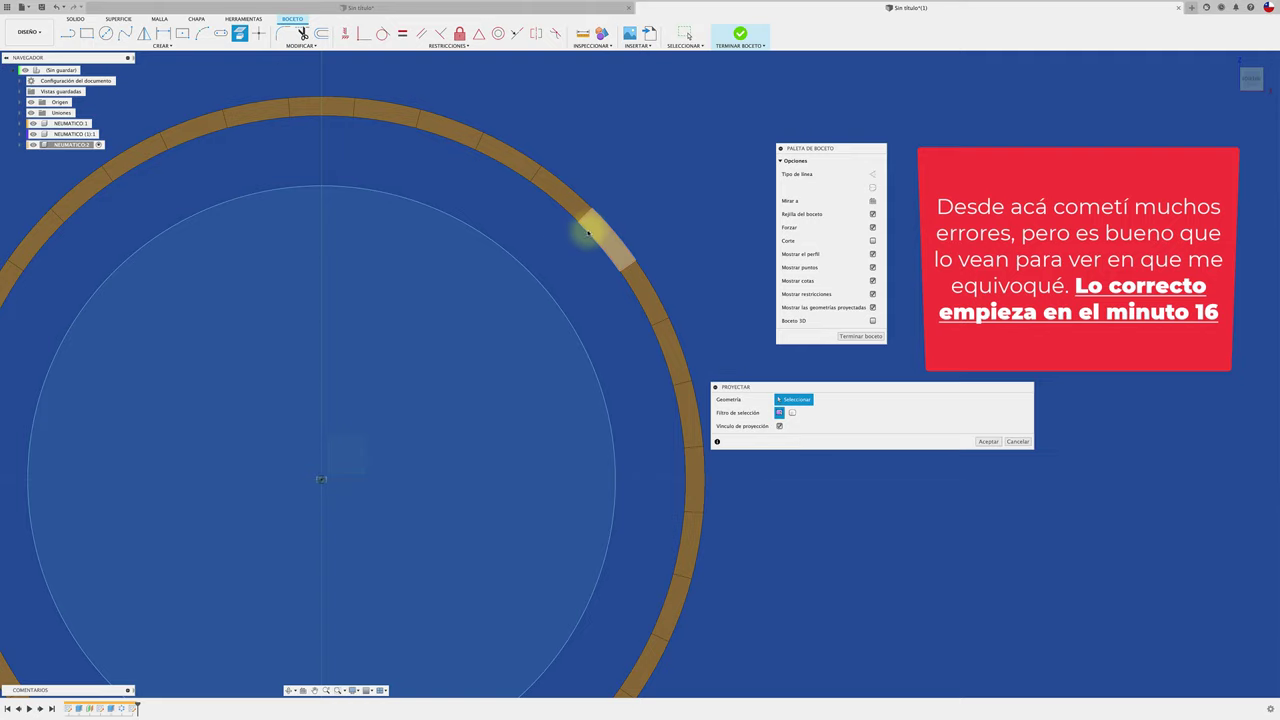
{"action": "left_click", "coordinate": [862, 337]}
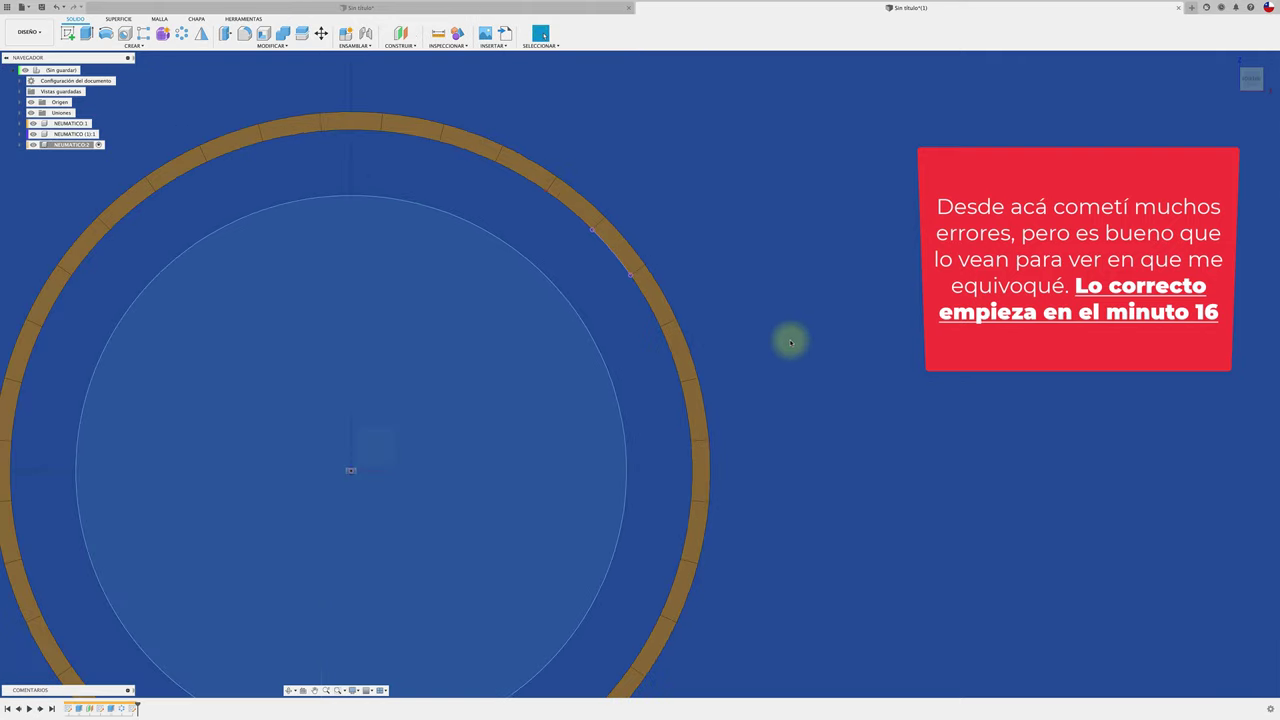
Sketch a centre-diameter circle on the inner circle face and finish the sketch.
{"action": "scroll", "coordinate": [790, 342], "scroll_direction": "down", "scroll_amount": 2}
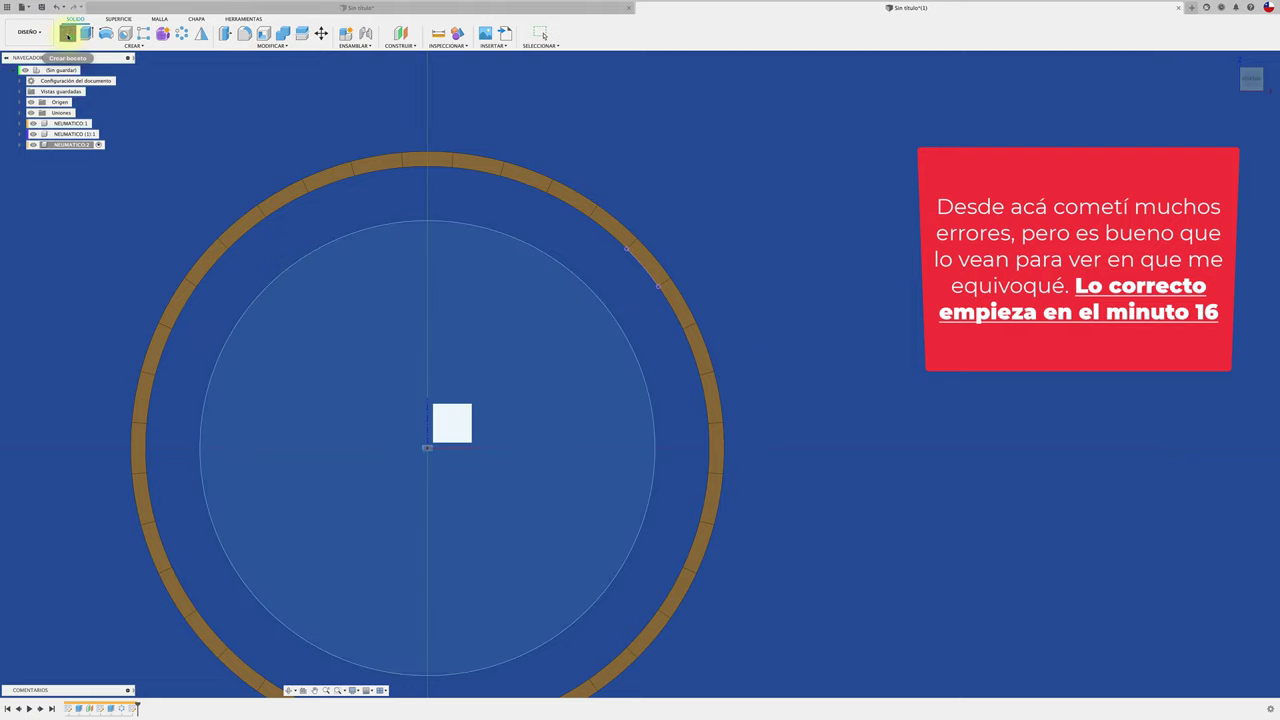
{"action": "left_click", "coordinate": [67, 33]}
{"action": "left_click", "coordinate": [465, 420]}
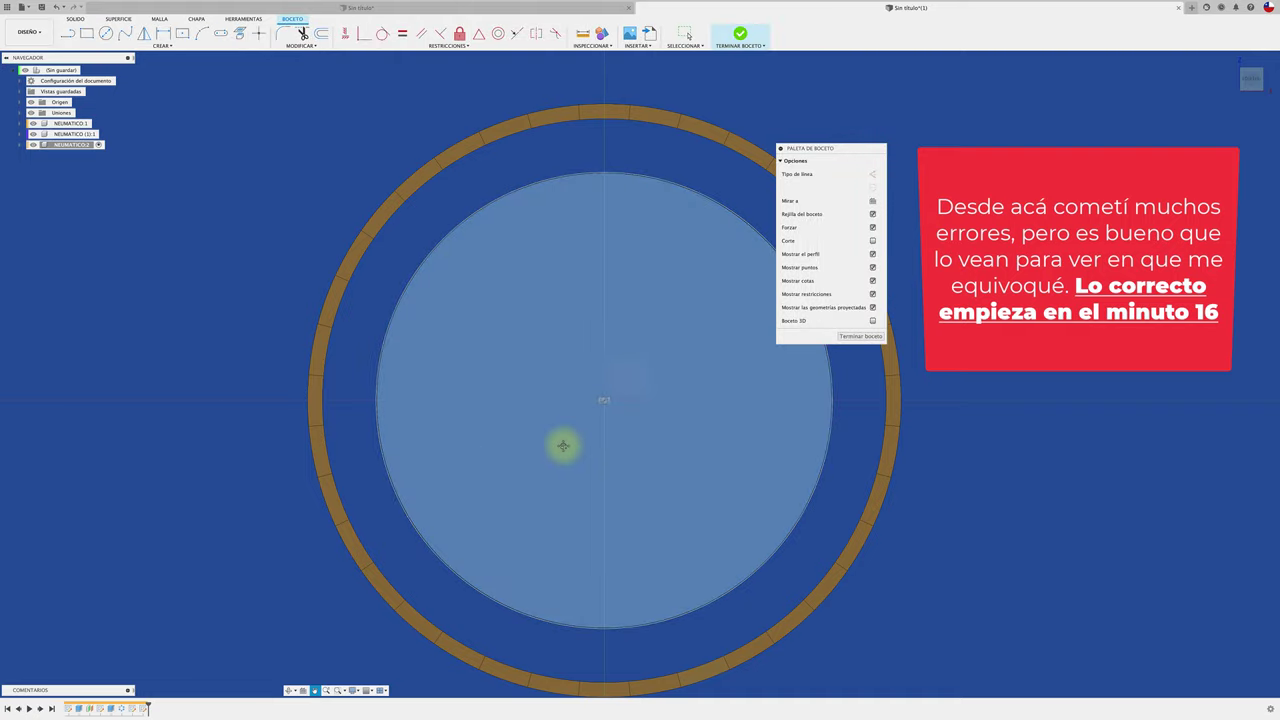
{"action": "left_click", "coordinate": [106, 34]}
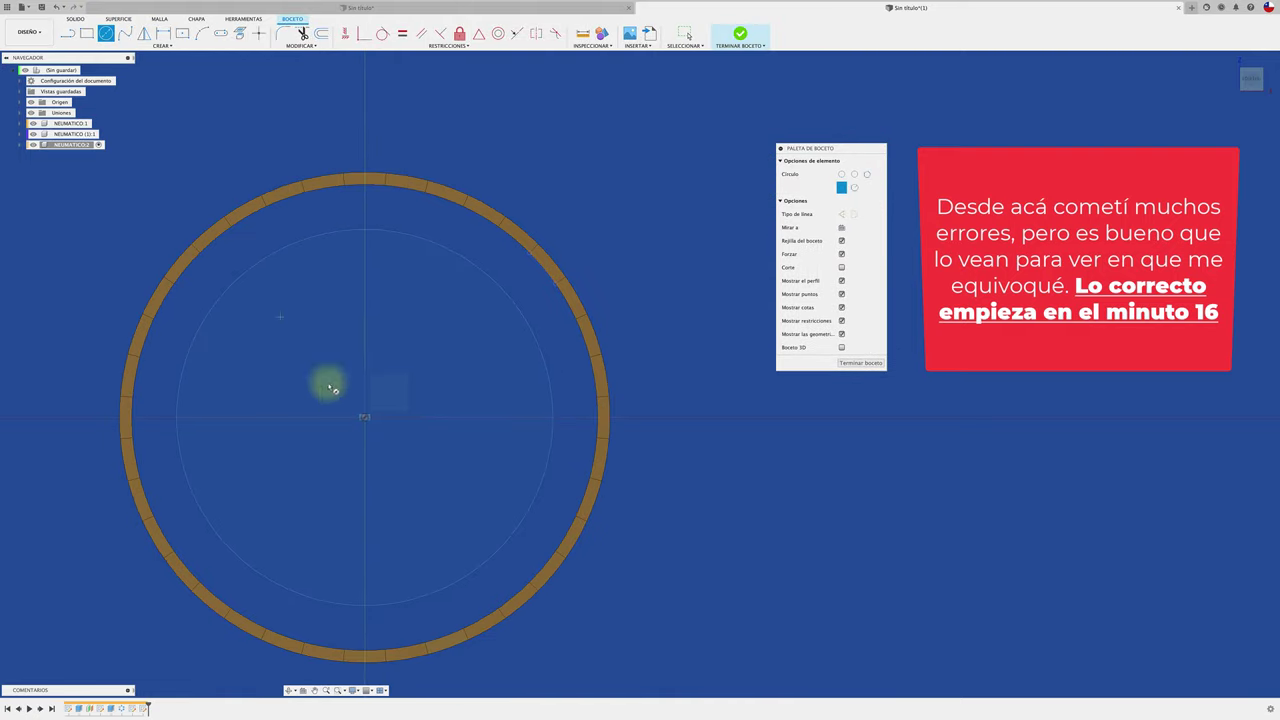
{"action": "left_click_drag", "start_coordinate": [365, 419], "coordinate": [551, 288]}
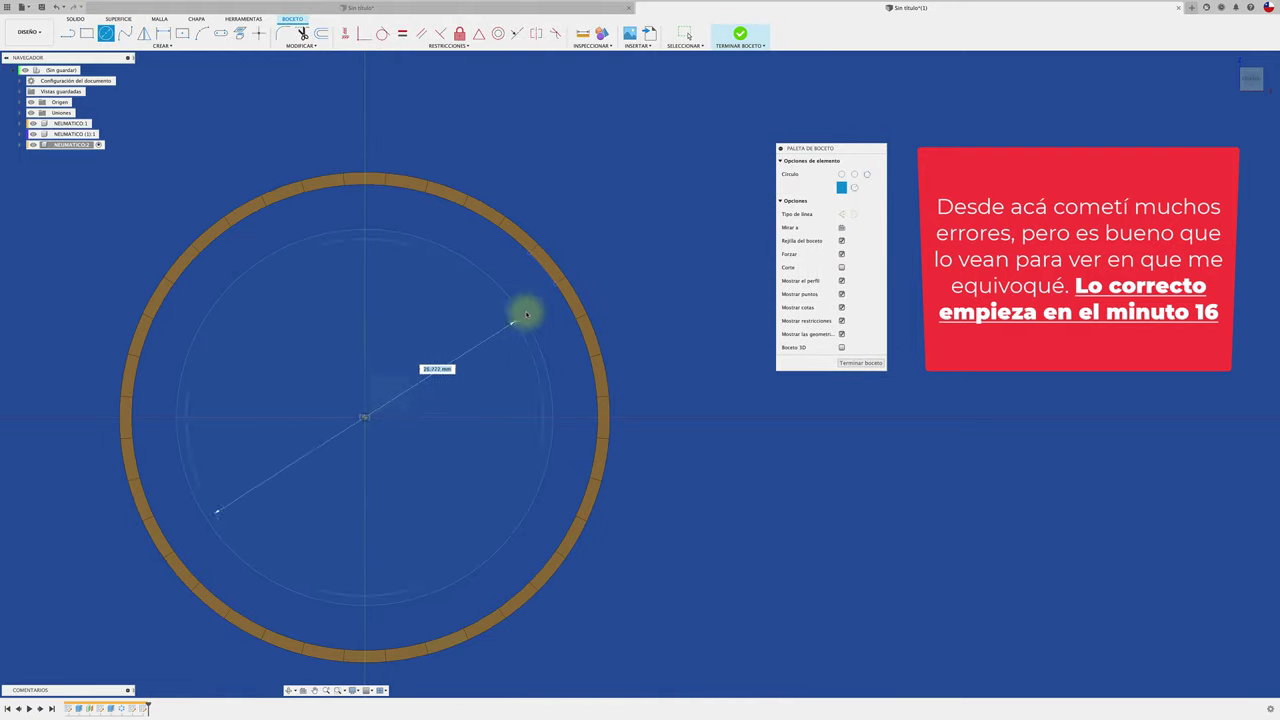
{"action": "scroll", "coordinate": [552, 287], "scroll_direction": "up", "scroll_amount": 1}
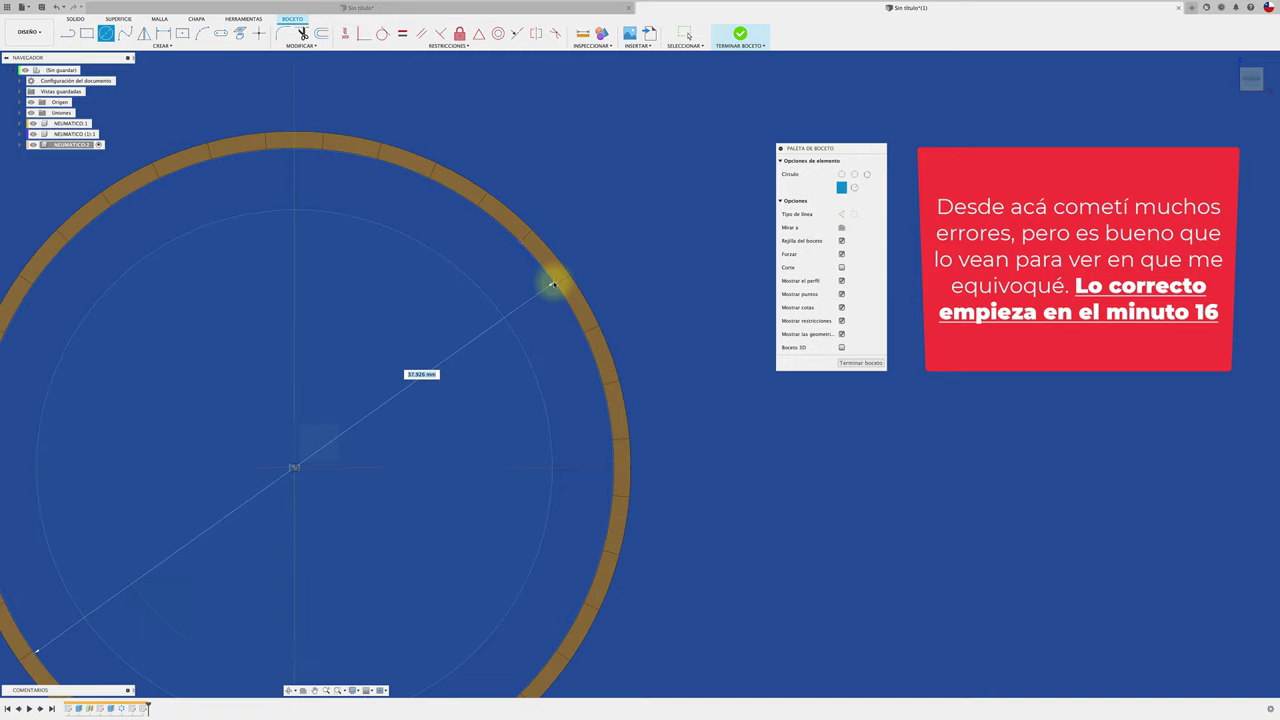
{"action": "scroll", "coordinate": [552, 288], "scroll_direction": "up", "scroll_amount": 2}
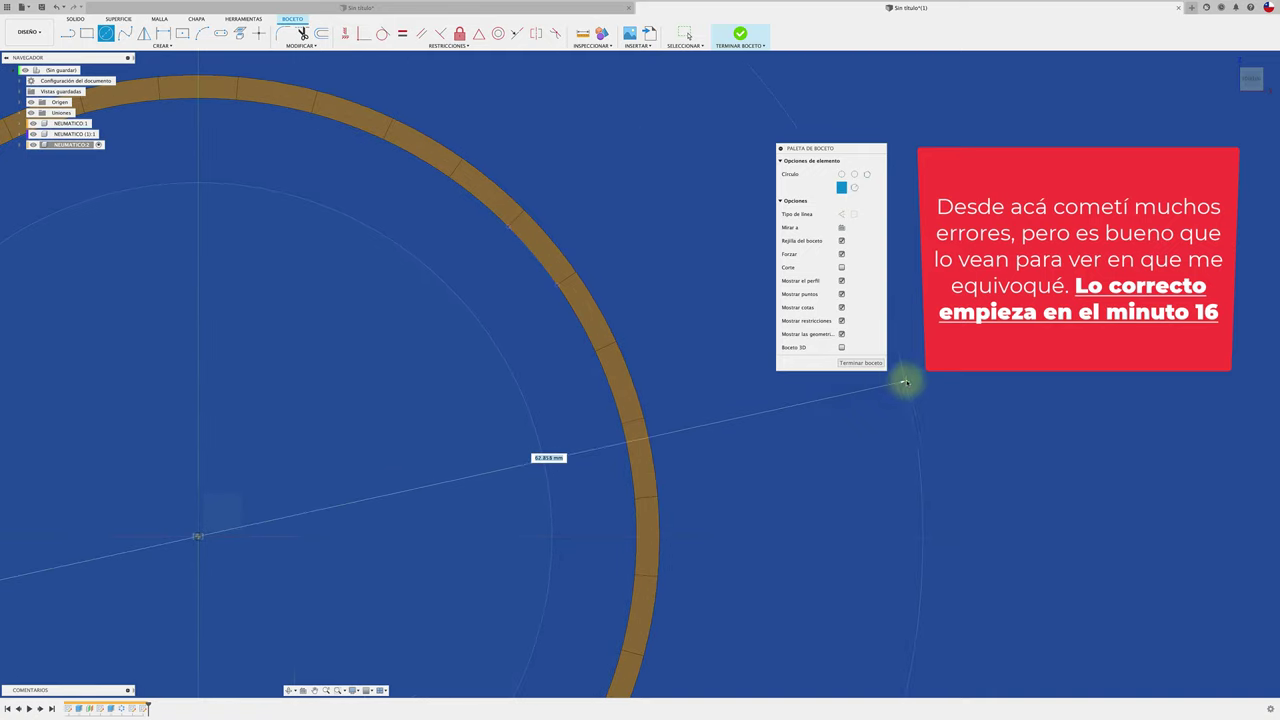
{"action": "left_click", "coordinate": [865, 366]}
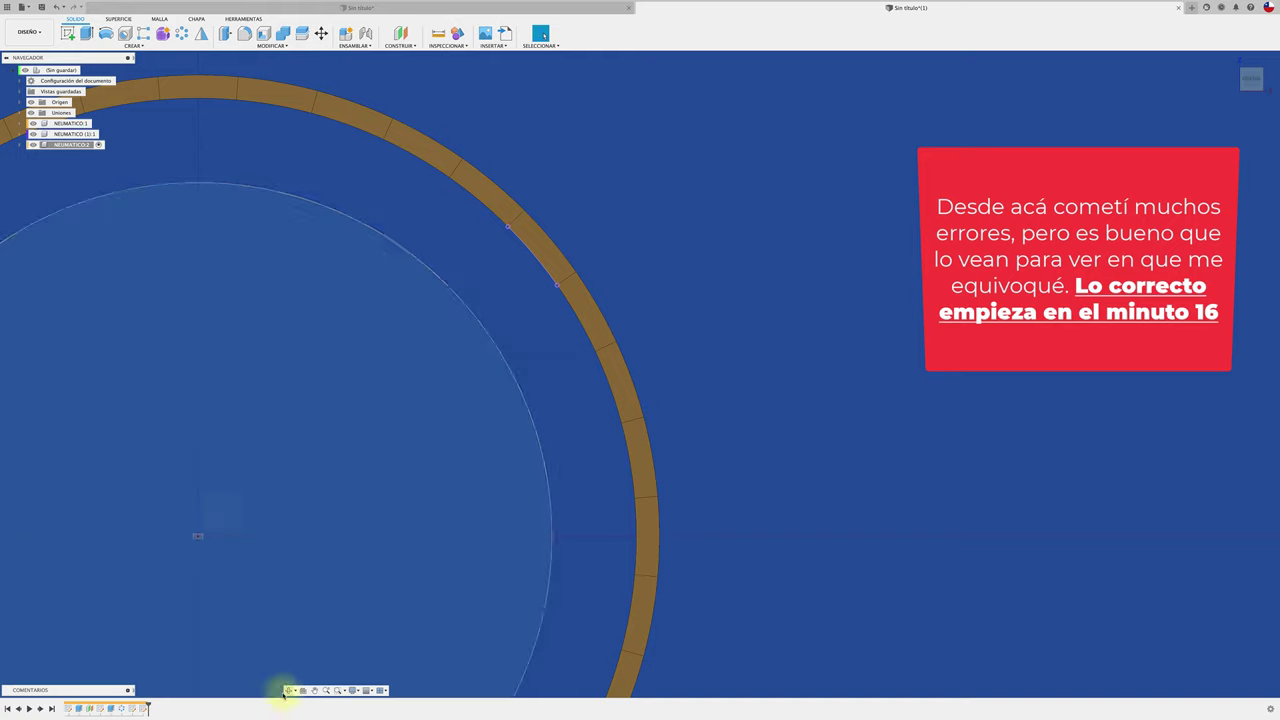
{"action": "scroll", "coordinate": [900, 523], "scroll_direction": "down", "scroll_amount": 2}
{"action": "scroll", "coordinate": [900, 523], "scroll_direction": "down", "scroll_amount": 2}
{"action": "middle_click_drag", "start_coordinate": [891, 526], "coordinate": [863, 371]}
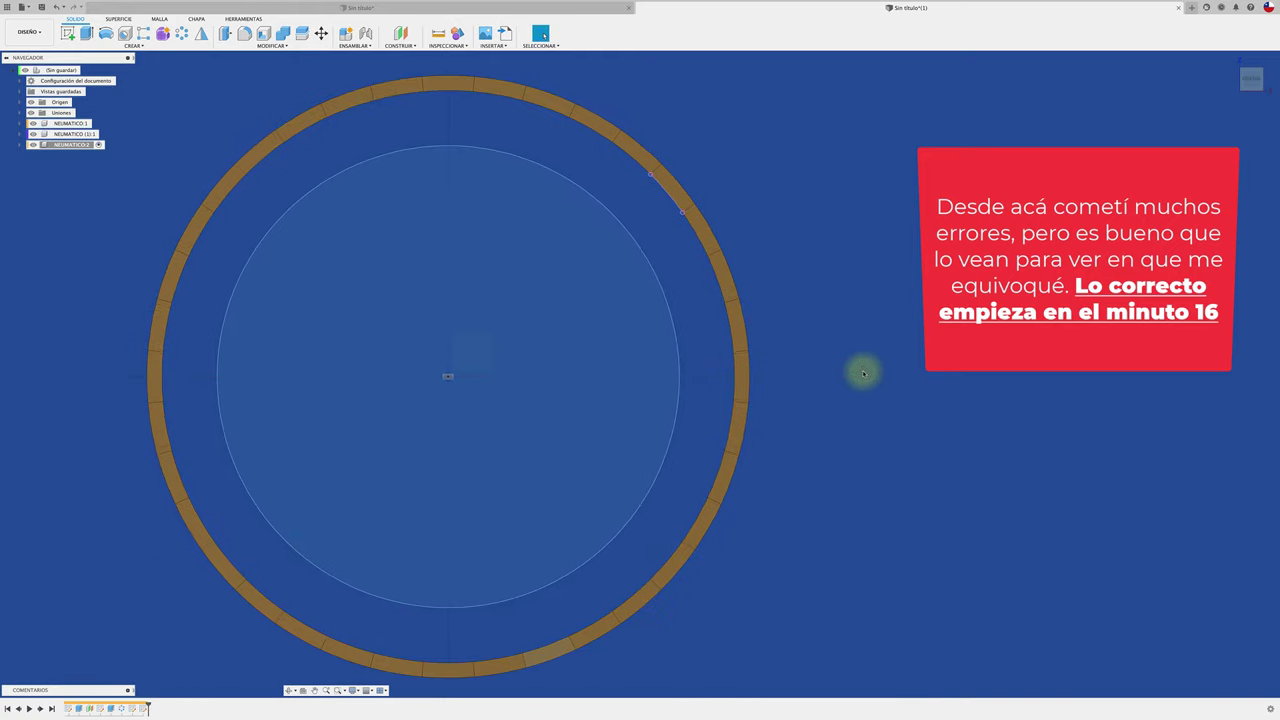
{"action": "scroll", "coordinate": [863, 371], "scroll_direction": "down", "scroll_amount": 1}
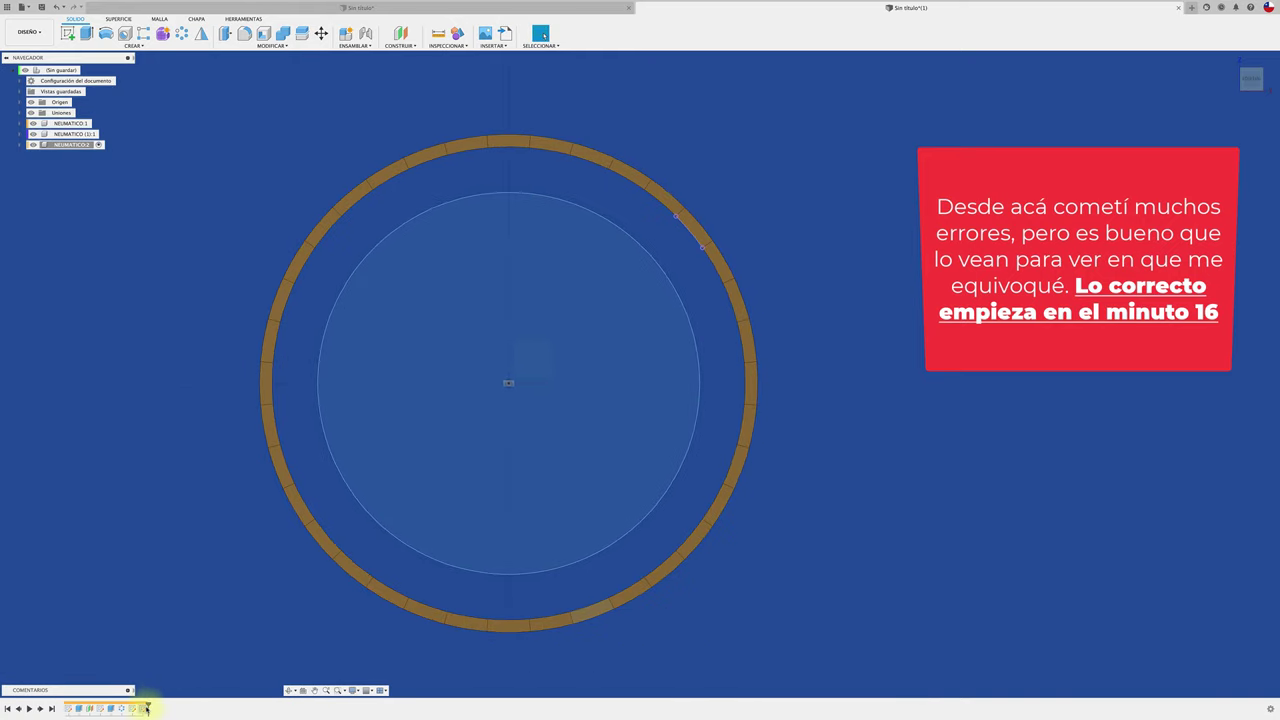
Roll the timeline back, edit the sketch, and draw an origin-centred circle out to the ring.
{"action": "right_click", "coordinate": [143, 710]}
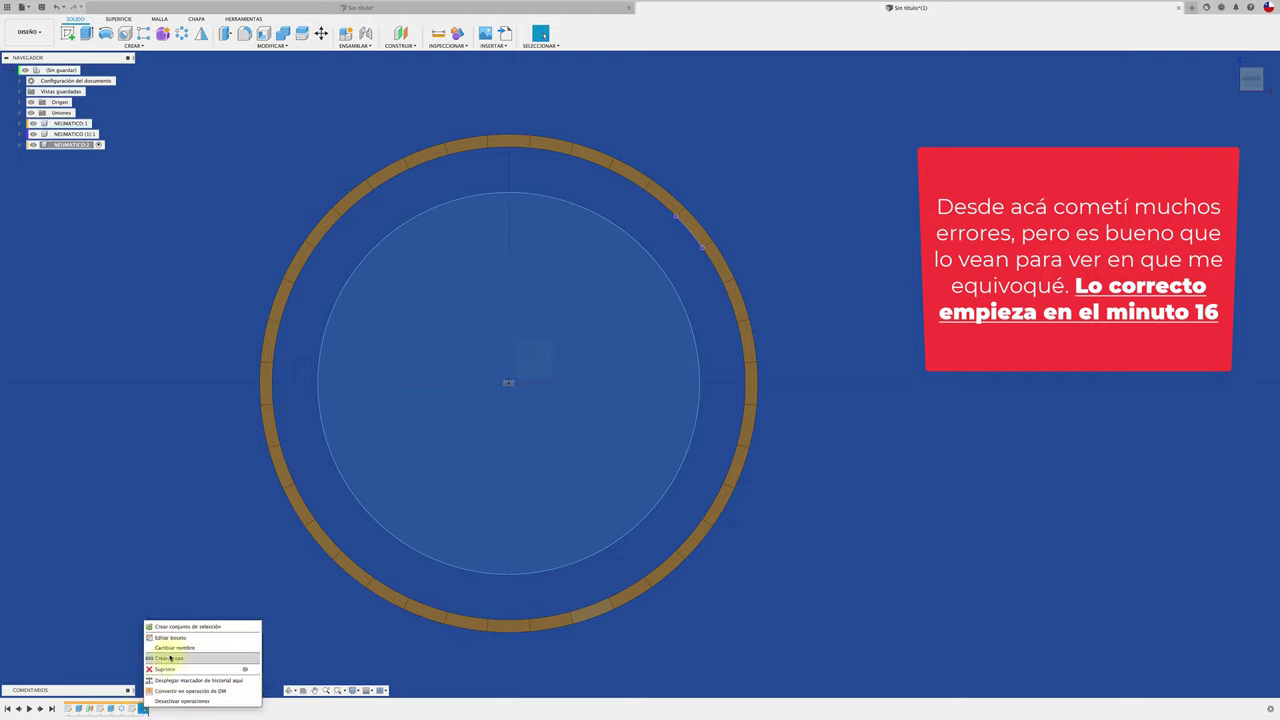
{"action": "left_click", "coordinate": [172, 676]}
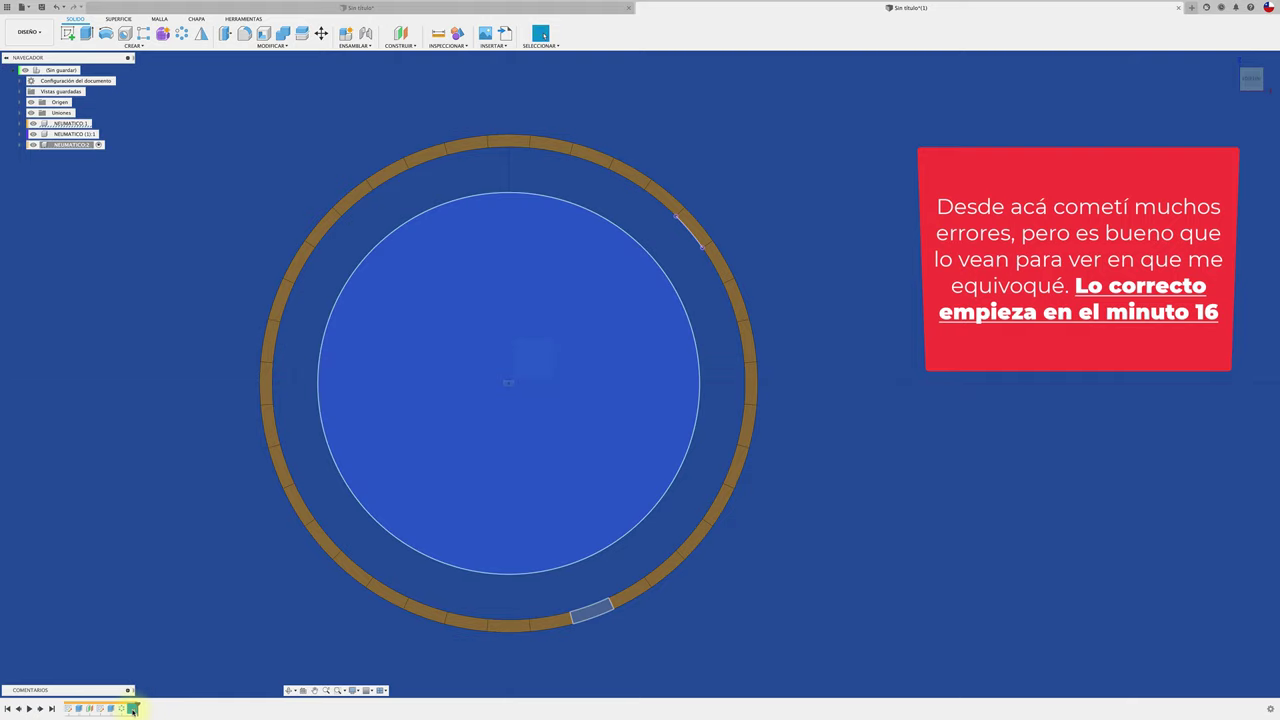
{"action": "right_click", "coordinate": [134, 708]}
{"action": "left_click", "coordinate": [170, 638]}
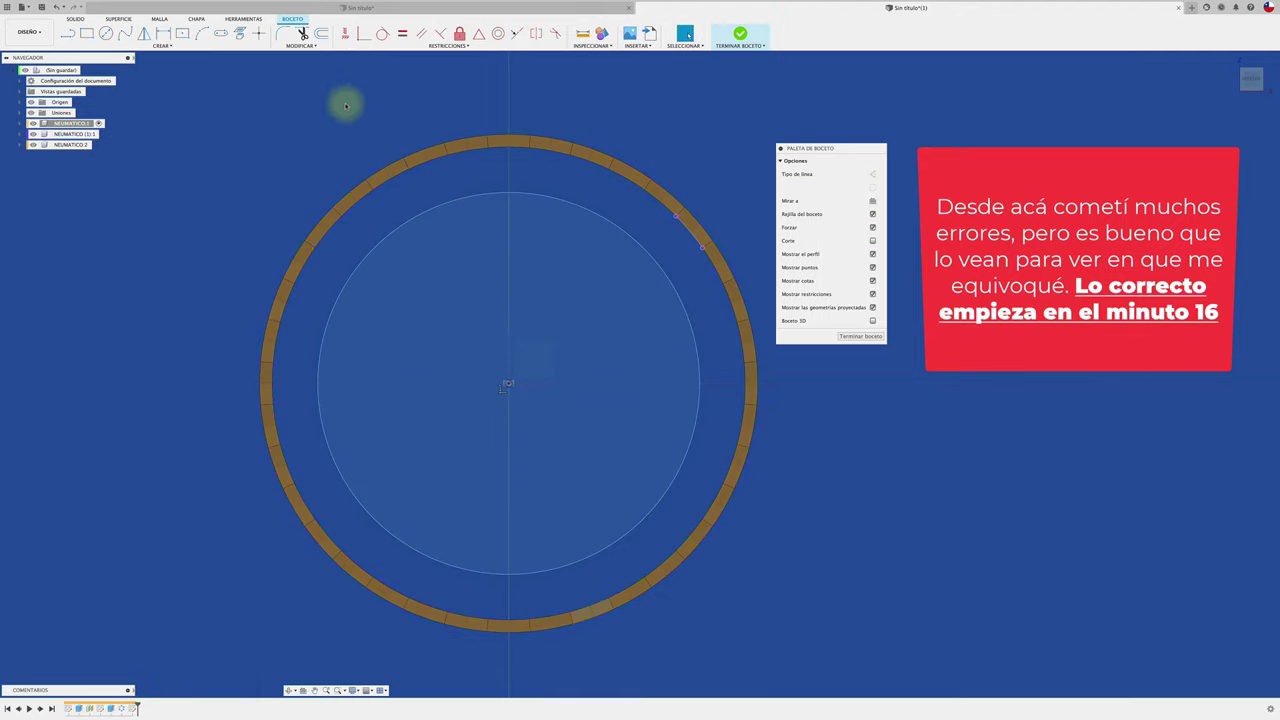
{"action": "left_click", "coordinate": [106, 34]}
{"action": "left_click", "coordinate": [508, 385]}
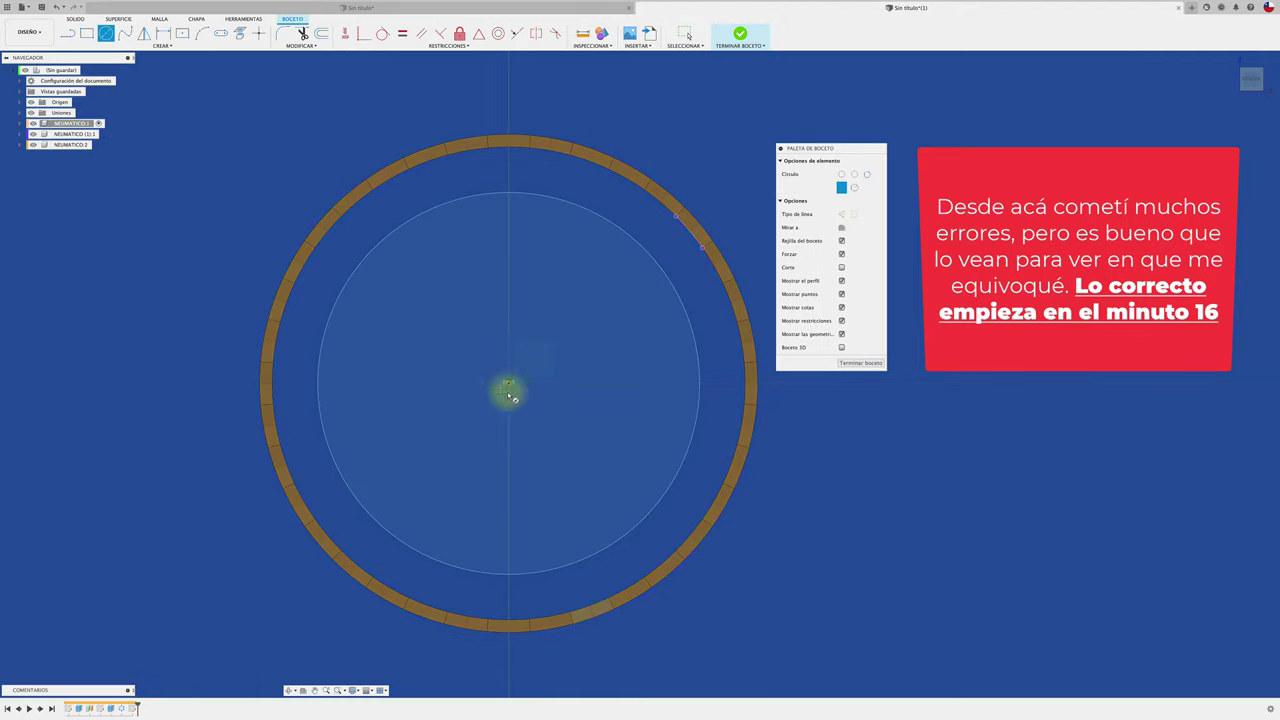
{"action": "left_click_drag", "start_coordinate": [510, 387], "coordinate": [700, 243]}
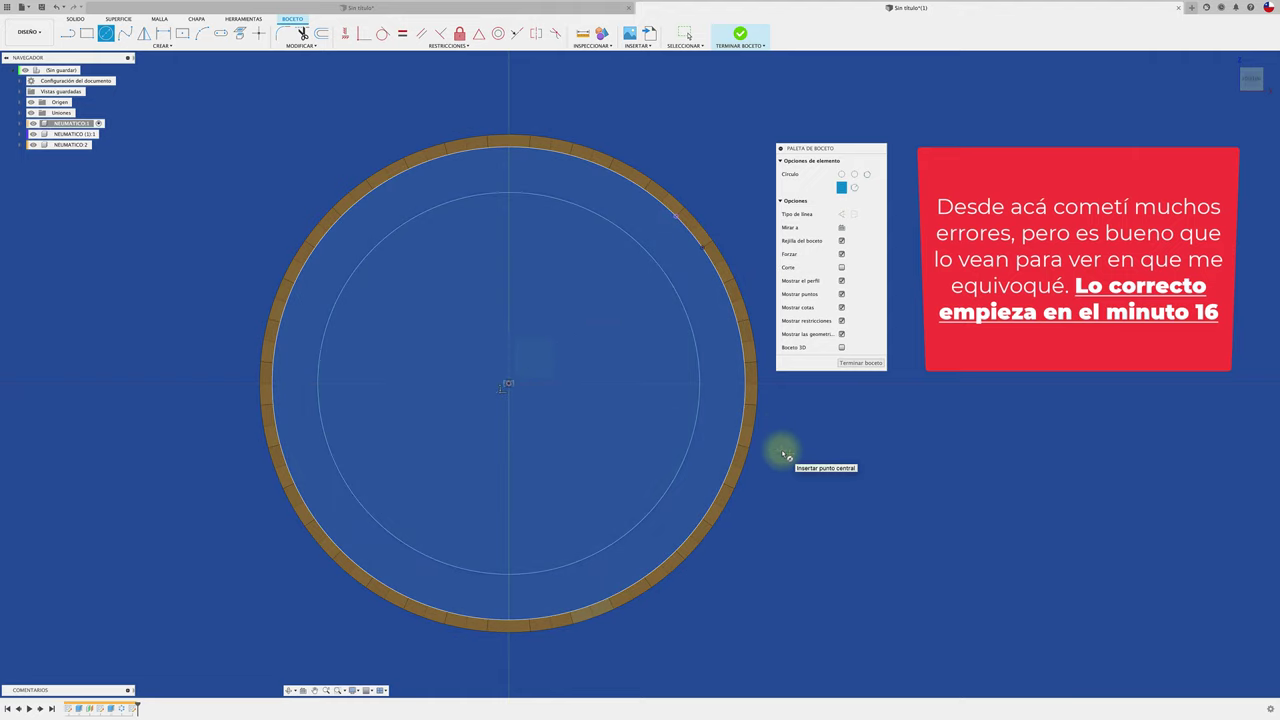
{"action": "scroll", "coordinate": [788, 455], "scroll_direction": "down", "scroll_amount": 1}
{"action": "scroll", "coordinate": [785, 455], "scroll_direction": "left", "scroll_amount": 3, "text": "shift"}
{"action": "scroll", "coordinate": [785, 455], "scroll_direction": "left", "scroll_amount": 3, "text": "shift"}
Extrude the ring profile, dragging the distance between 1 and 15 mm before settling near 7 mm.
{"action": "scroll", "coordinate": [785, 455], "scroll_direction": "left", "scroll_amount": 2, "text": "shift"}
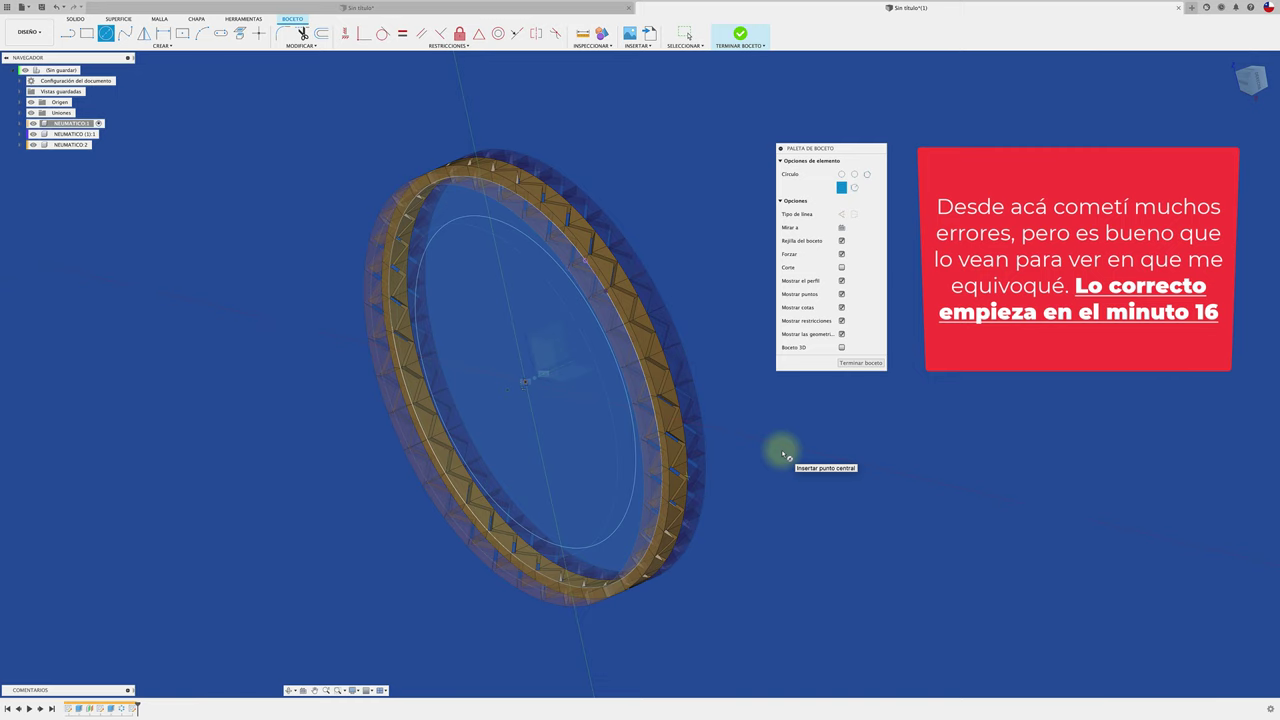
{"action": "key", "text": "e"}
{"action": "left_click", "coordinate": [613, 543]}
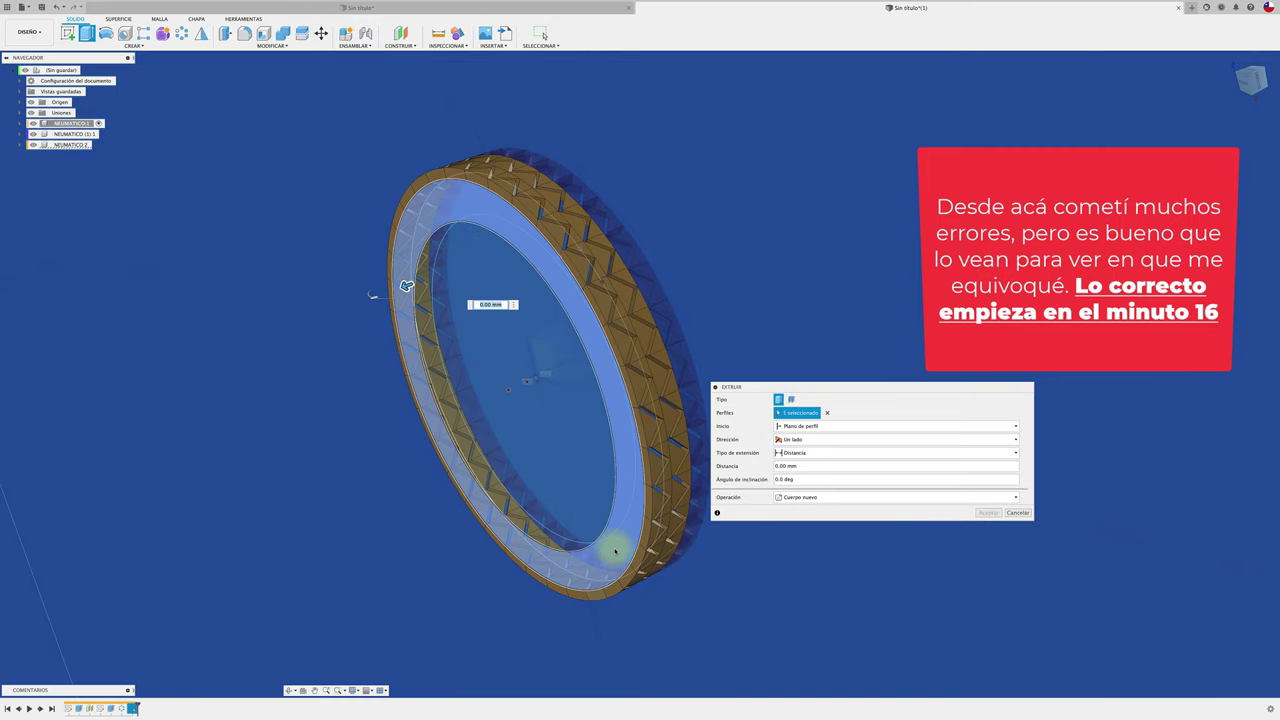
{"action": "middle_click_drag", "start_coordinate": [590, 532], "coordinate": [434, 300], "text": "shift"}
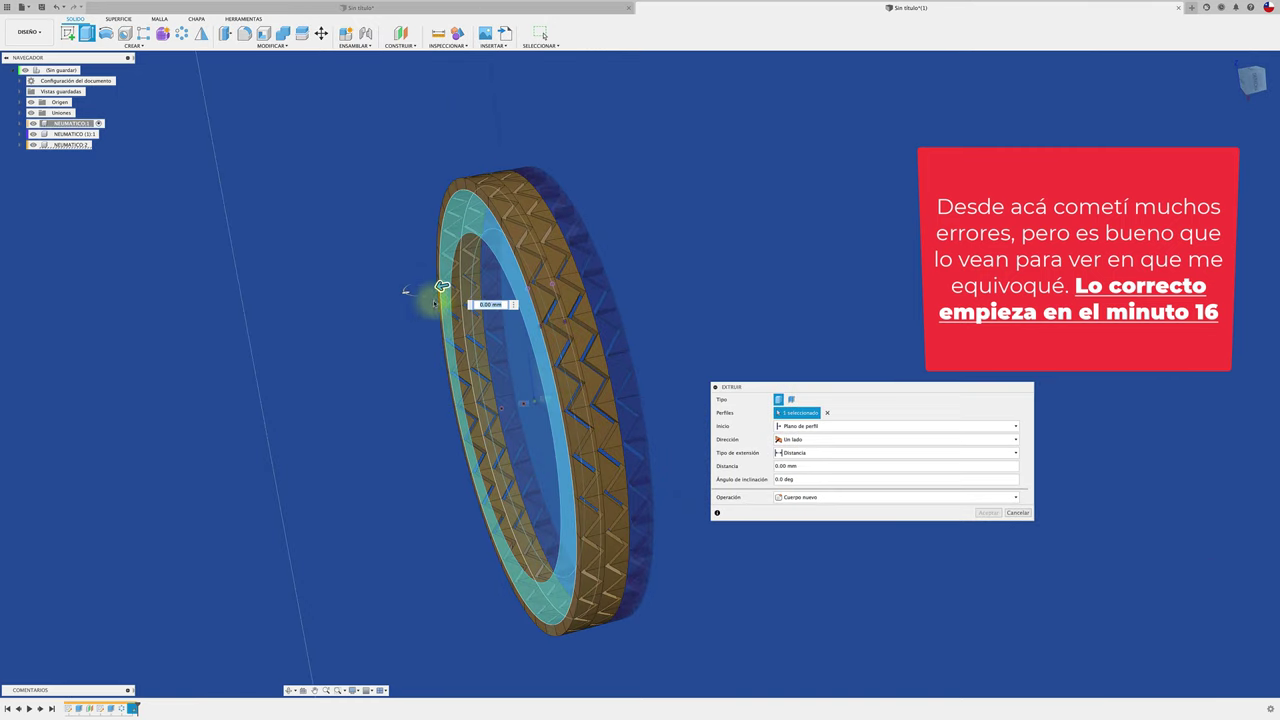
{"action": "left_click_drag", "start_coordinate": [441, 287], "coordinate": [492, 291]}
{"action": "left_click_drag", "start_coordinate": [600, 298], "coordinate": [599, 313]}
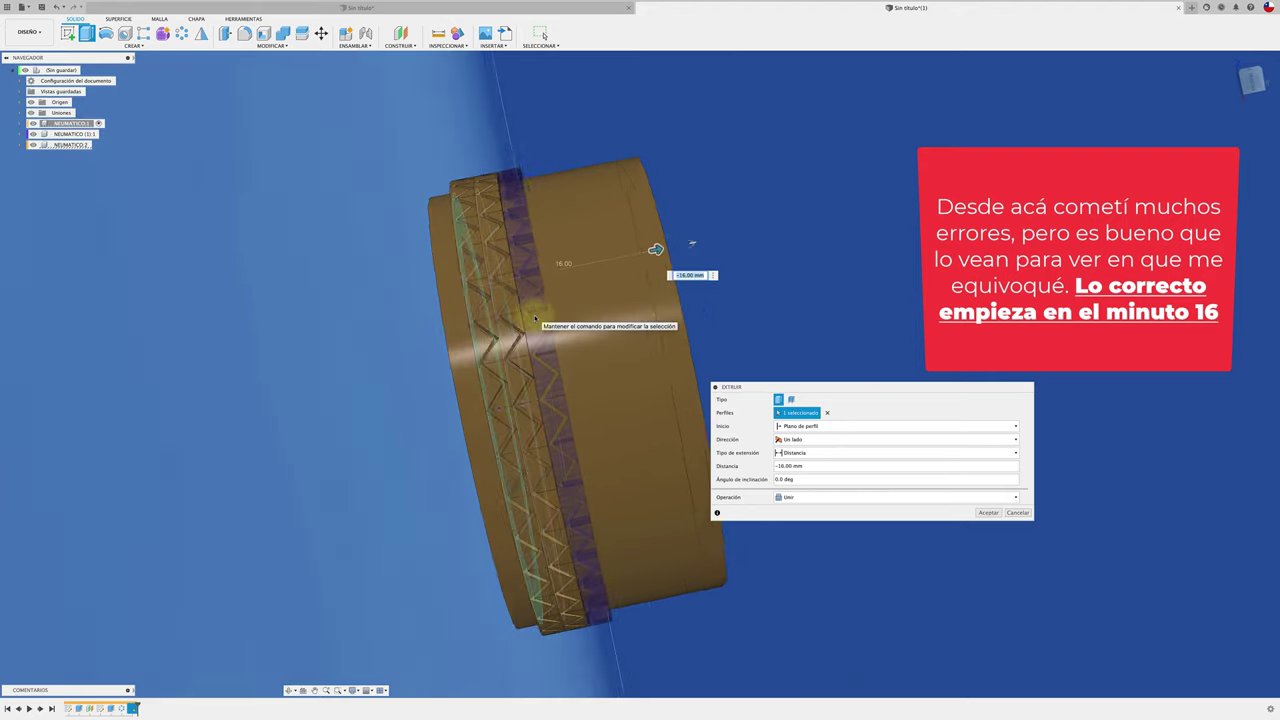
{"action": "mouse_move", "coordinate": [535, 318]}
{"action": "middle_mouse_down", "text": "shift"}
{"action": "mouse_move", "coordinate": [620, 252]}
{"action": "mouse_move", "coordinate": [688, 246]}
{"action": "middle_mouse_up", "text": "shift"}
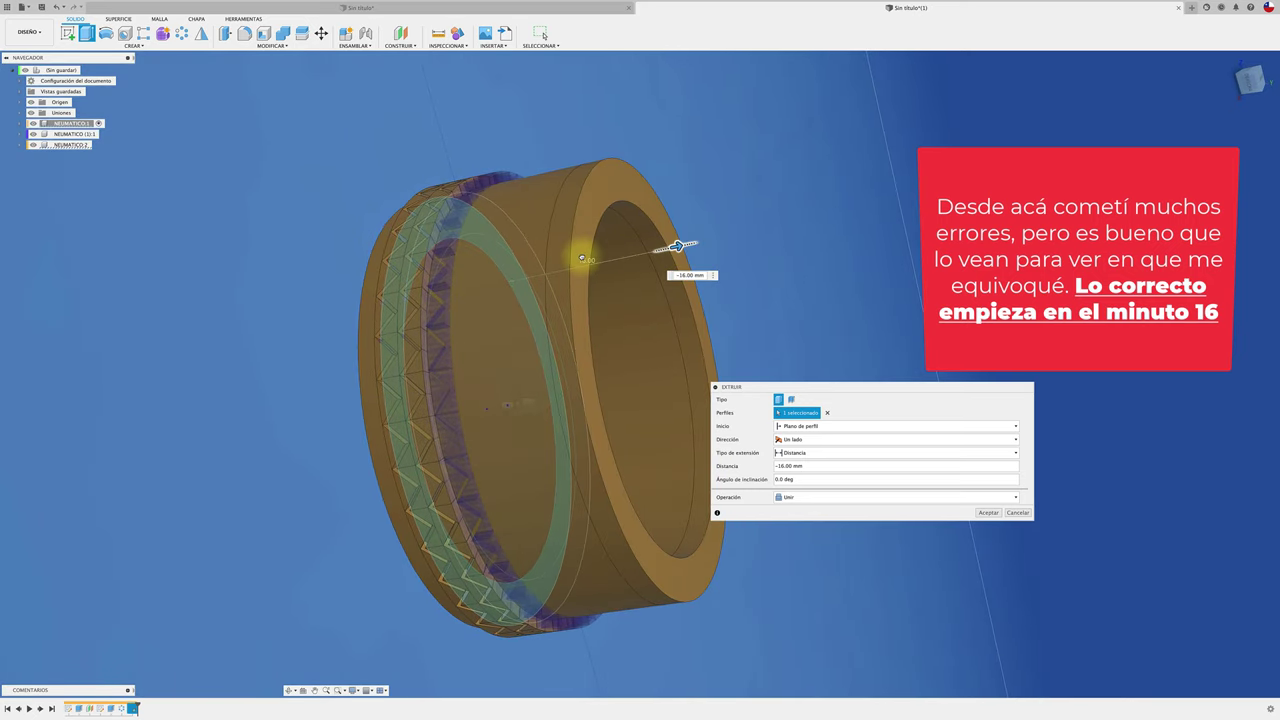
{"action": "left_click_drag", "start_coordinate": [581, 258], "coordinate": [563, 258]}
{"action": "mouse_move", "coordinate": [667, 247]}
{"action": "left_mouse_down"}
{"action": "mouse_move", "coordinate": [516, 280]}
{"action": "mouse_move", "coordinate": [577, 247]}
{"action": "left_mouse_up"}
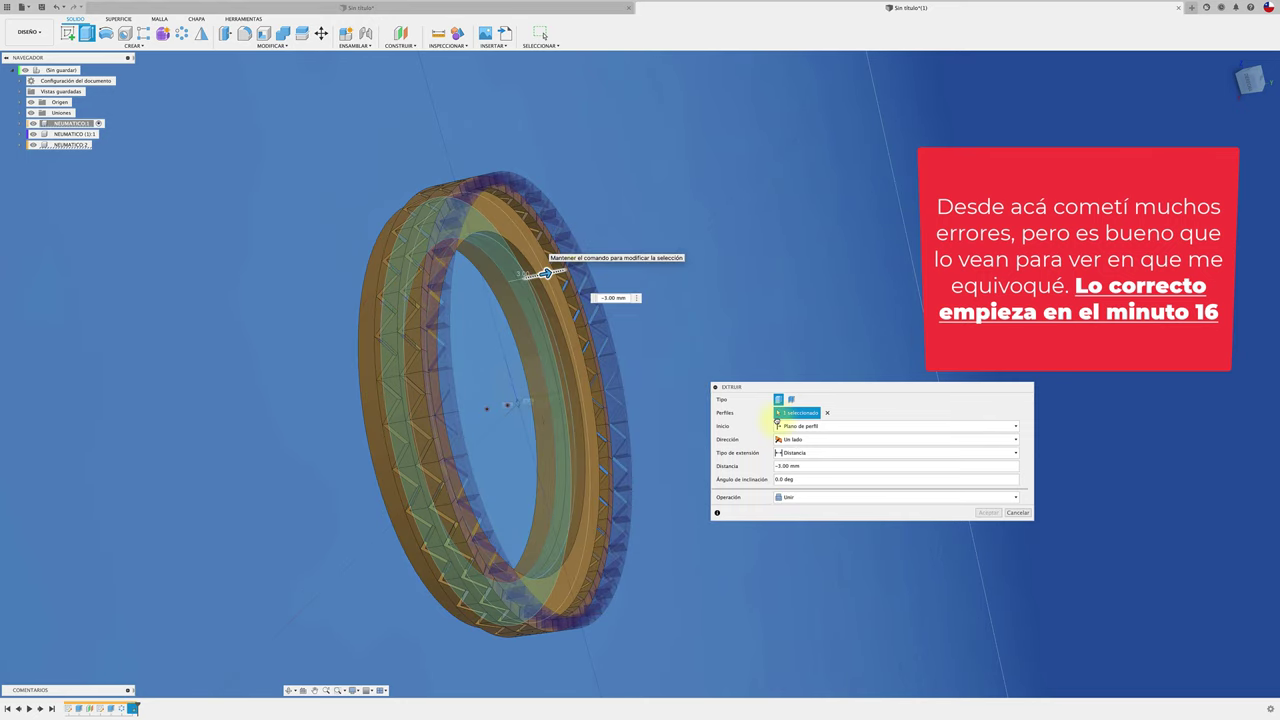
{"action": "mouse_move", "coordinate": [777, 420]}
{"action": "middle_mouse_down", "text": "shift"}
{"action": "mouse_move", "coordinate": [679, 346]}
{"action": "mouse_move", "coordinate": [586, 351]}
{"action": "mouse_move", "coordinate": [680, 380]}
{"action": "middle_mouse_up", "text": "shift"}
Make the extrusion One Side, To Object up to the tread face, and confirm it.
{"action": "left_click", "coordinate": [841, 441]}
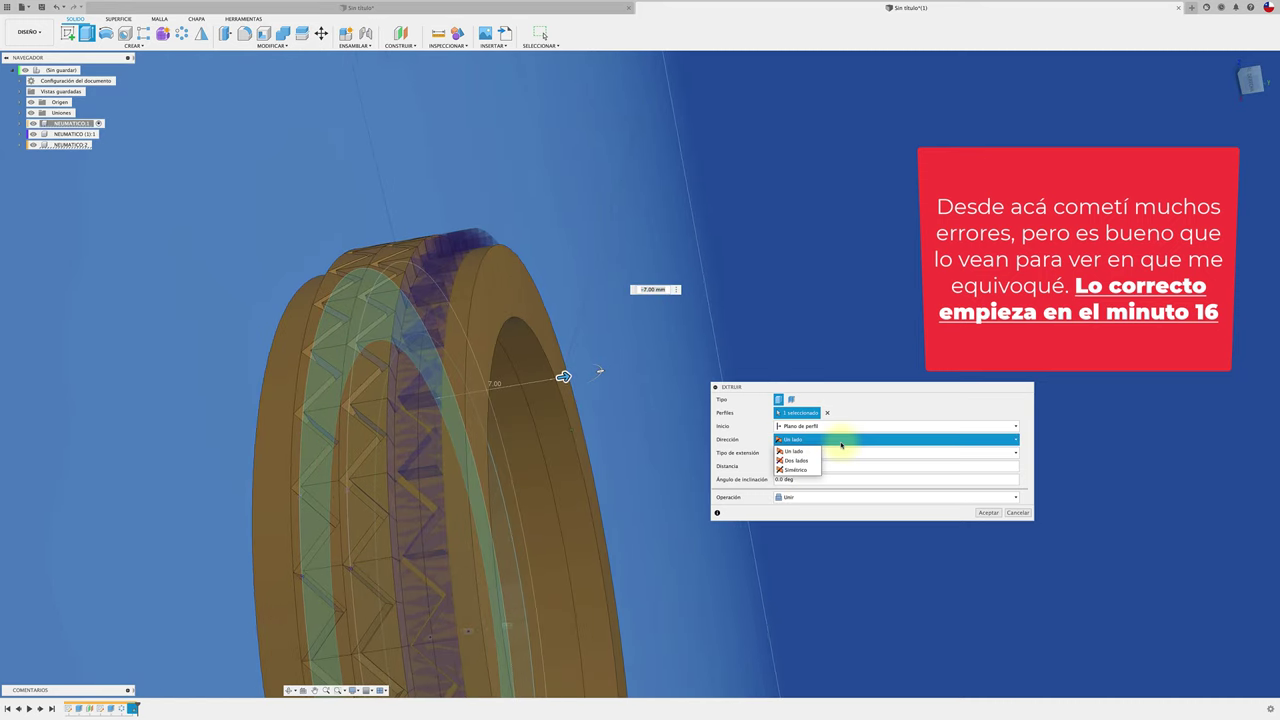
{"action": "left_click", "coordinate": [839, 441]}
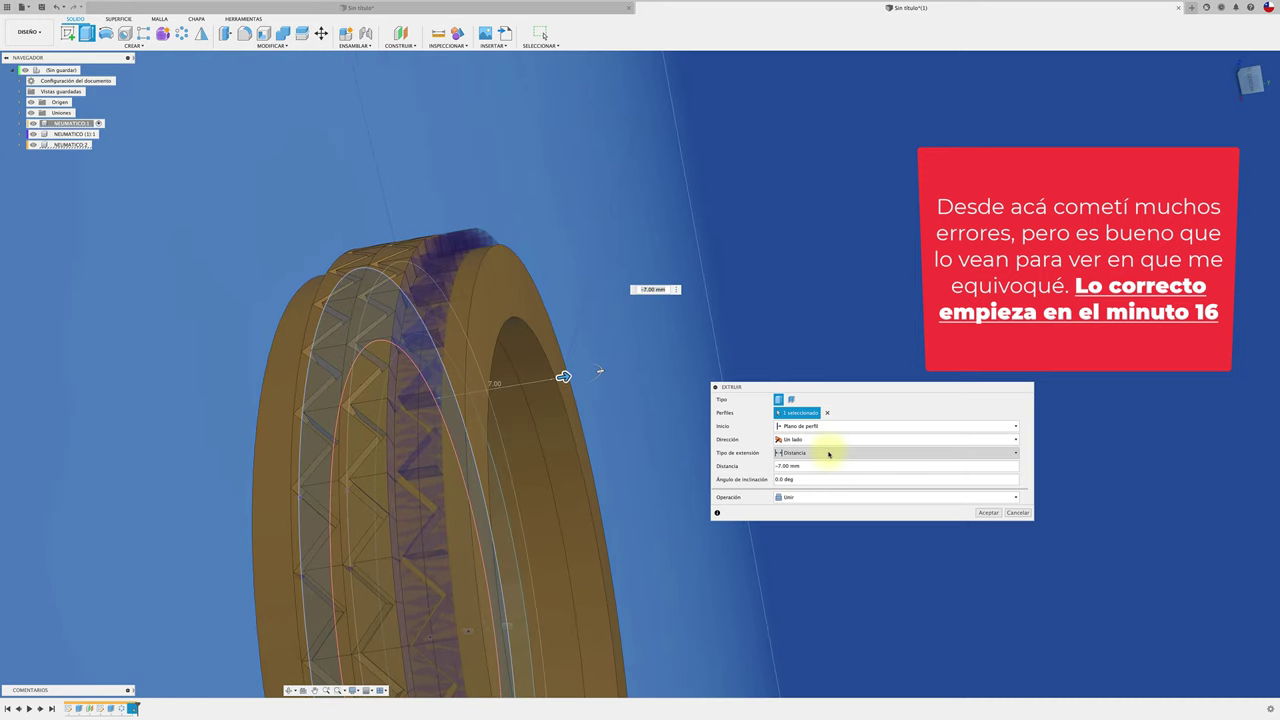
{"action": "left_click", "coordinate": [828, 454]}
{"action": "left_click", "coordinate": [805, 479]}
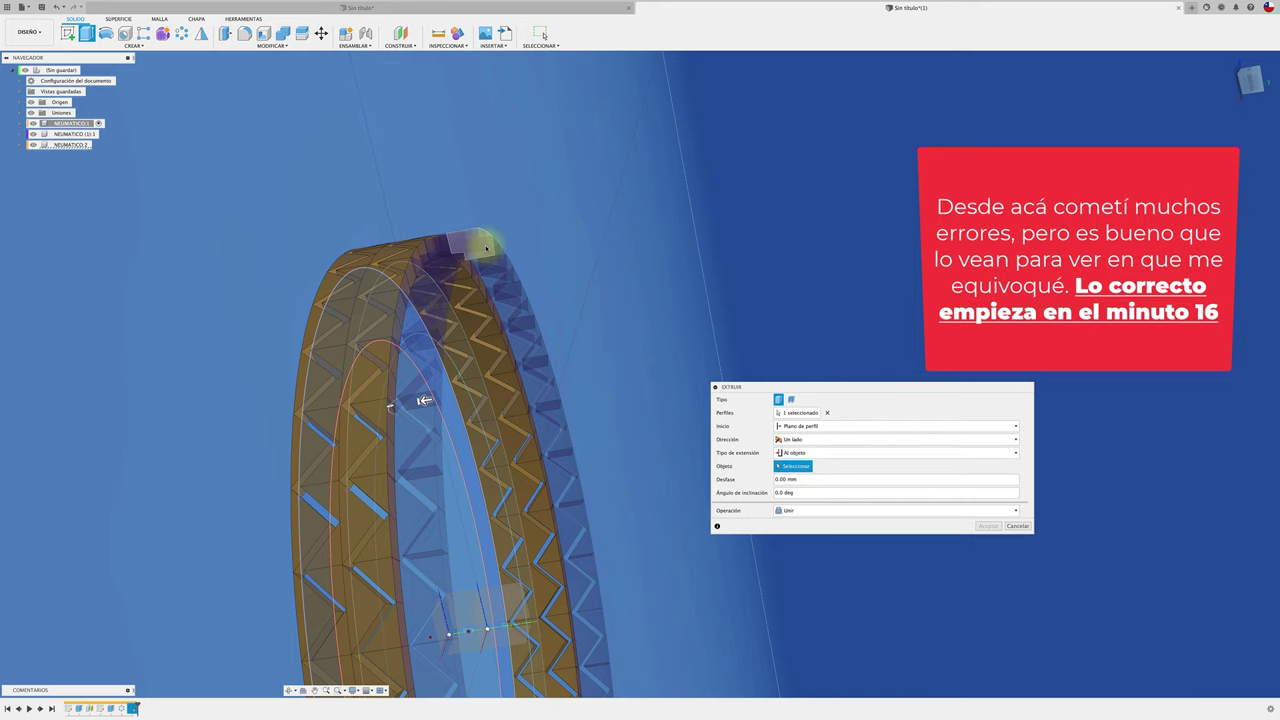
{"action": "middle_click_drag", "start_coordinate": [491, 250], "coordinate": [421, 331], "text": "shift"}
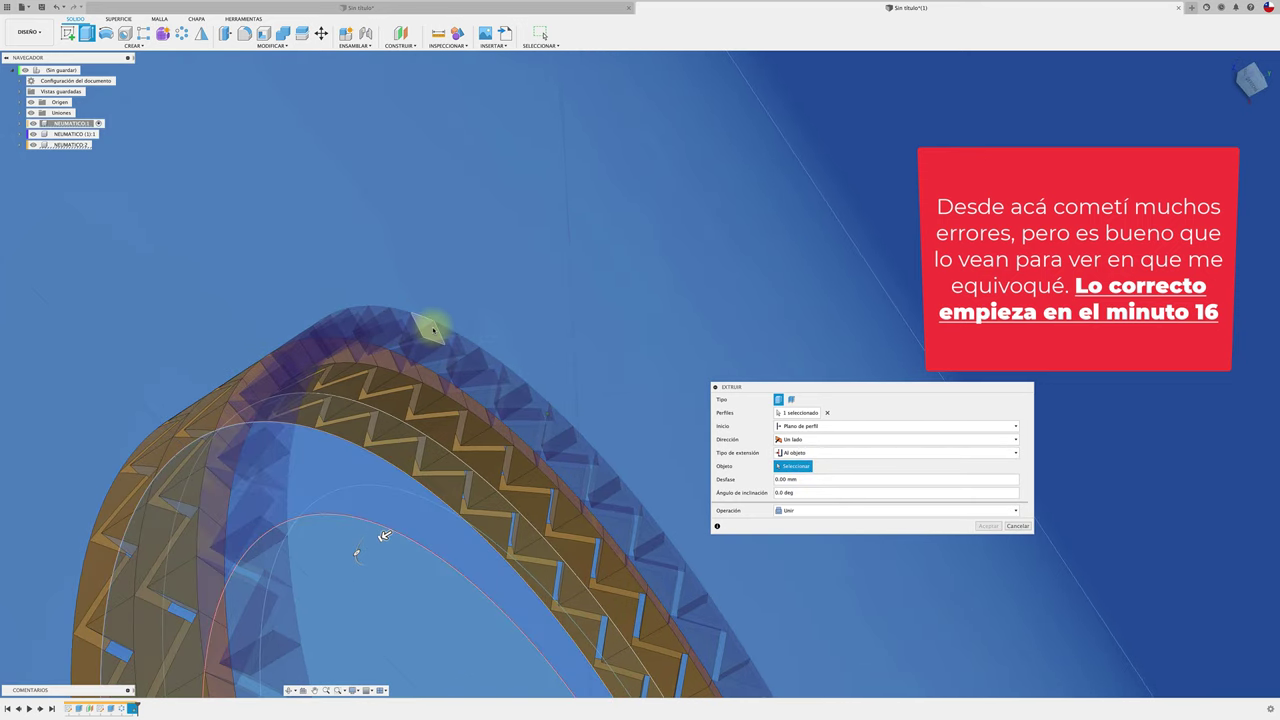
{"action": "left_click", "coordinate": [433, 330]}
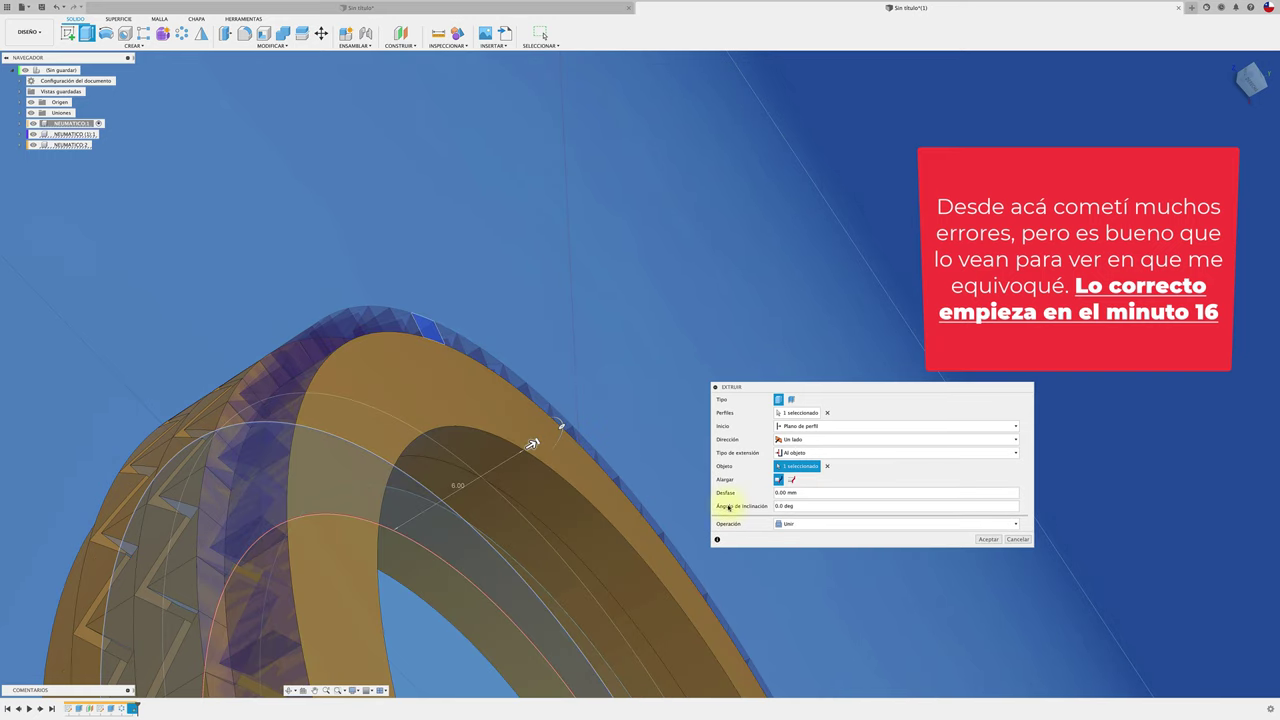
{"action": "left_click", "coordinate": [987, 539]}
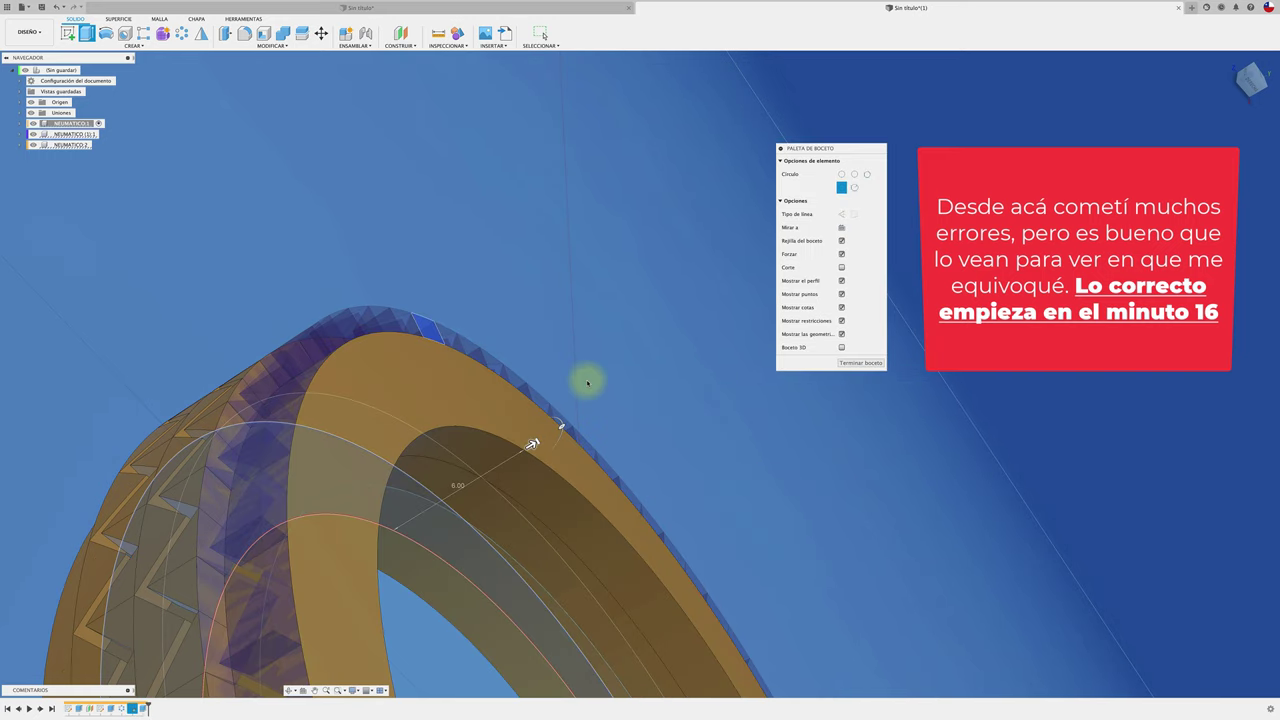
Finish the sketch and cut the ring profile 2 mm deep into the tyre's side.
{"action": "left_click", "coordinate": [862, 365]}
{"action": "mouse_move", "coordinate": [557, 309]}
{"action": "middle_mouse_down", "text": "shift"}
{"action": "mouse_move", "coordinate": [571, 309]}
{"action": "mouse_move", "coordinate": [399, 290]}
{"action": "mouse_move", "coordinate": [330, 250]}
{"action": "middle_mouse_up", "text": "shift"}
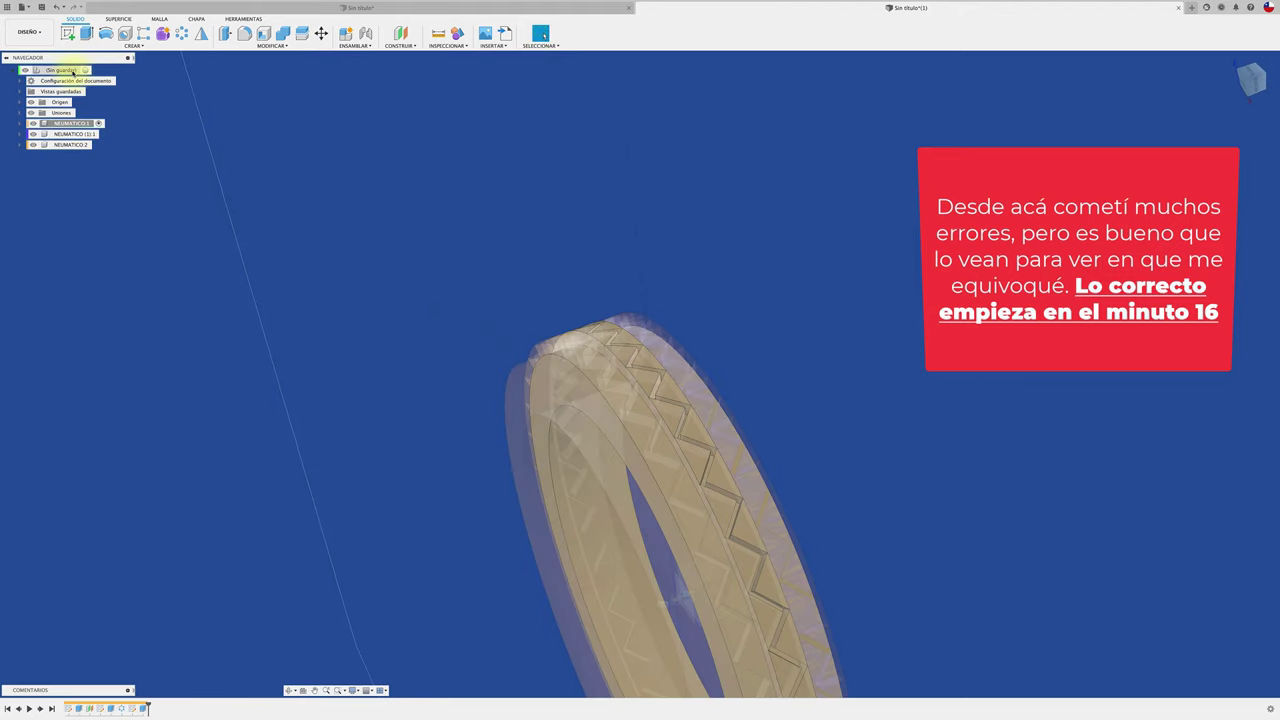
{"action": "mouse_move", "coordinate": [443, 234]}
{"action": "middle_mouse_down", "text": "shift"}
{"action": "mouse_move", "coordinate": [513, 285]}
{"action": "mouse_move", "coordinate": [277, 120]}
{"action": "mouse_move", "coordinate": [93, 40]}
{"action": "middle_mouse_up", "text": "shift"}
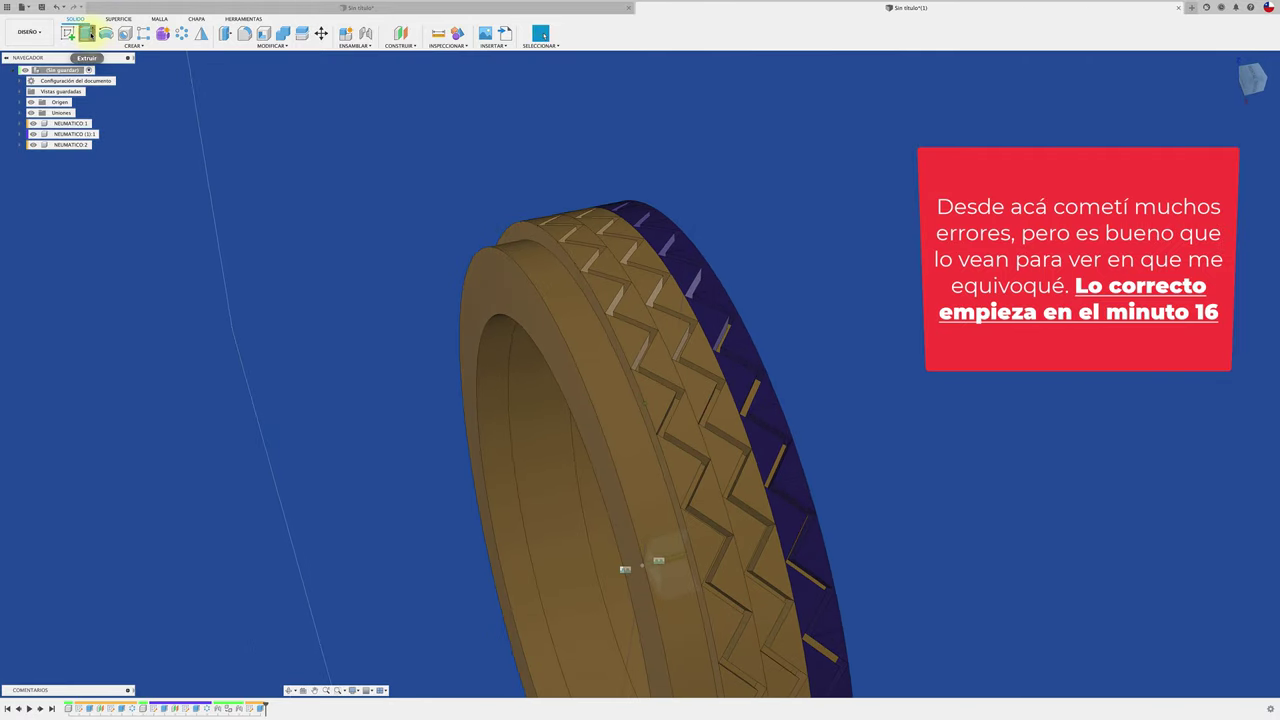
{"action": "left_click", "coordinate": [87, 33]}
{"action": "left_click", "coordinate": [486, 278]}
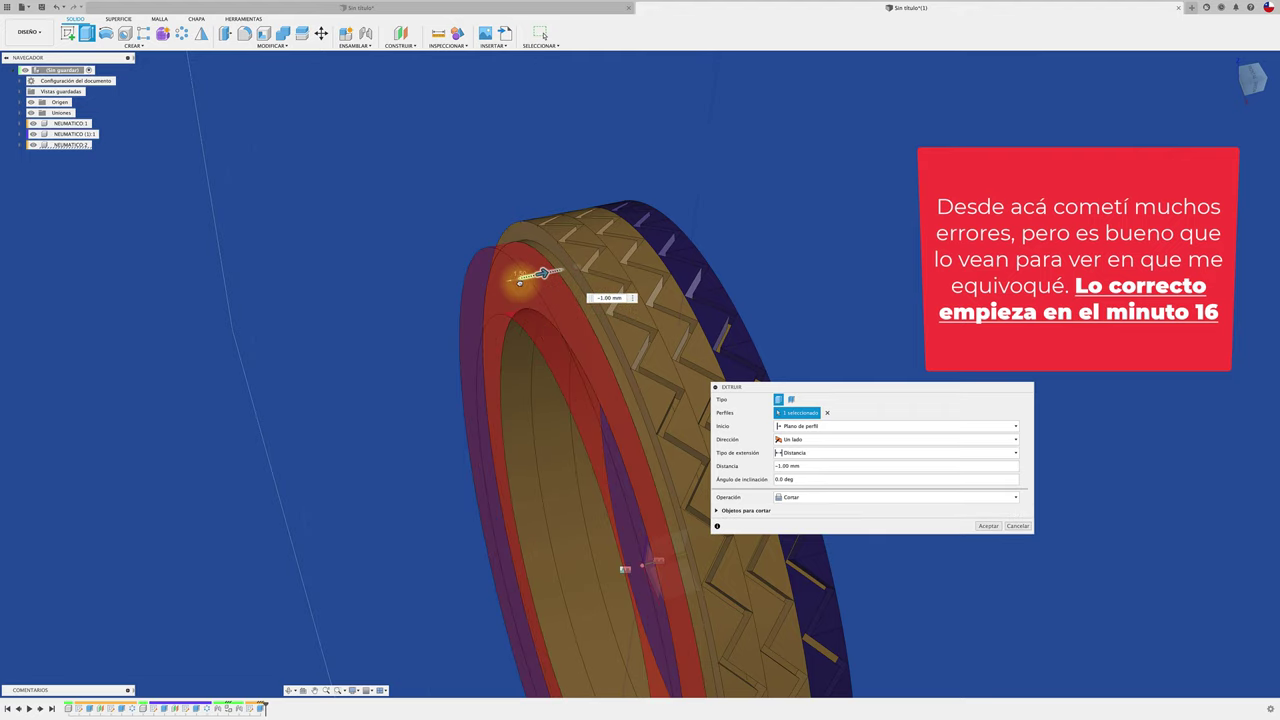
{"action": "left_click_drag", "start_coordinate": [542, 272], "coordinate": [552, 271]}
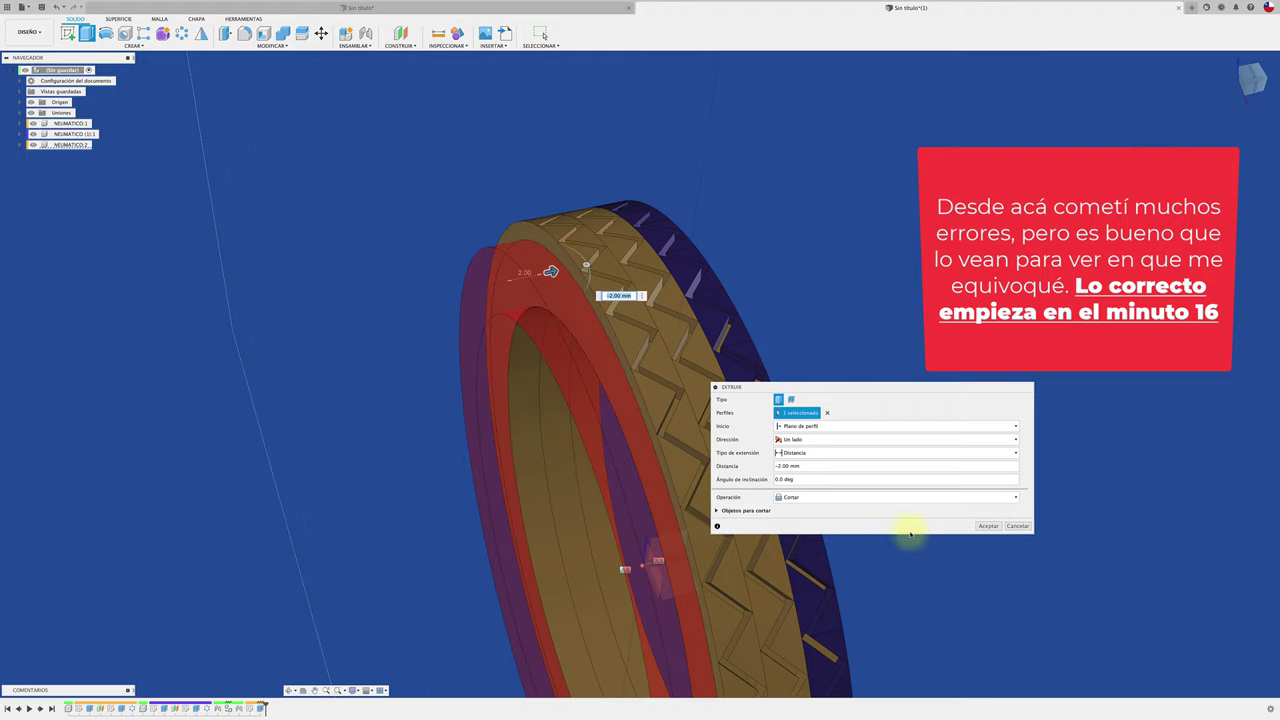
{"action": "left_click", "coordinate": [987, 527]}
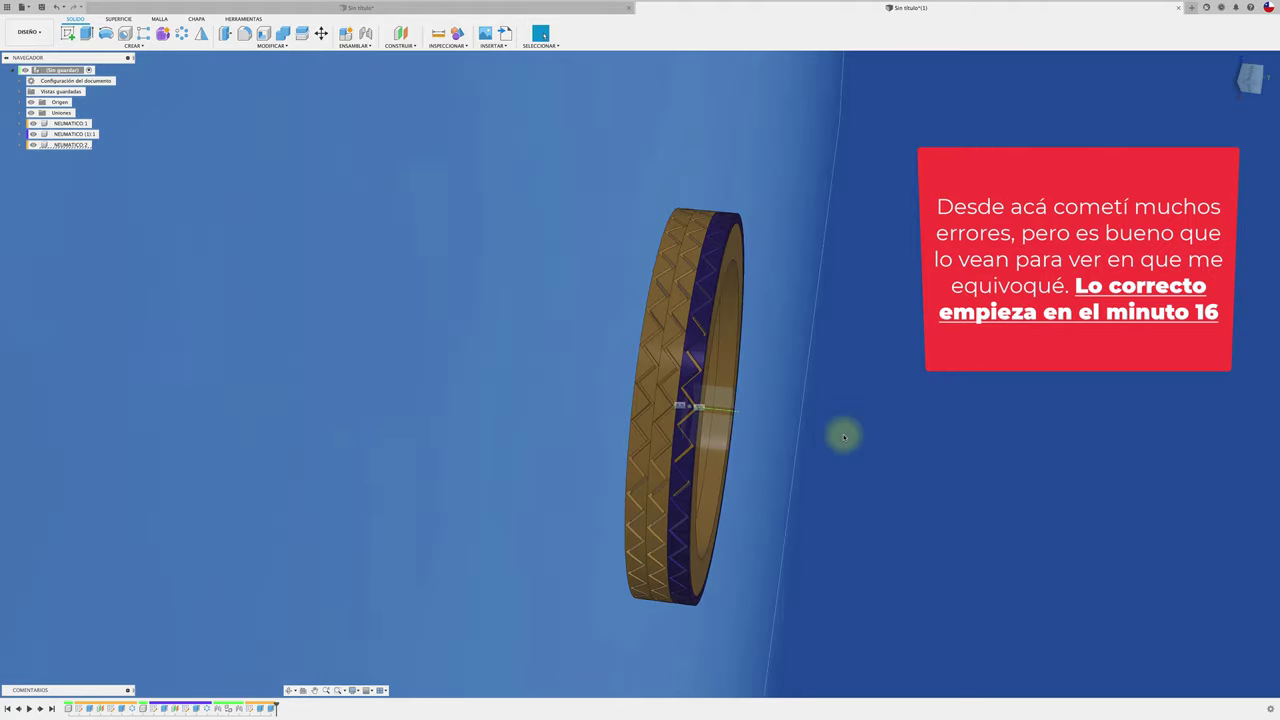
{"action": "mouse_move", "coordinate": [843, 436]}
{"action": "middle_mouse_down", "text": "shift"}
{"action": "mouse_move", "coordinate": [647, 376]}
{"action": "mouse_move", "coordinate": [501, 354]}
{"action": "mouse_move", "coordinate": [240, 183]}
{"action": "middle_mouse_up", "text": "shift"}
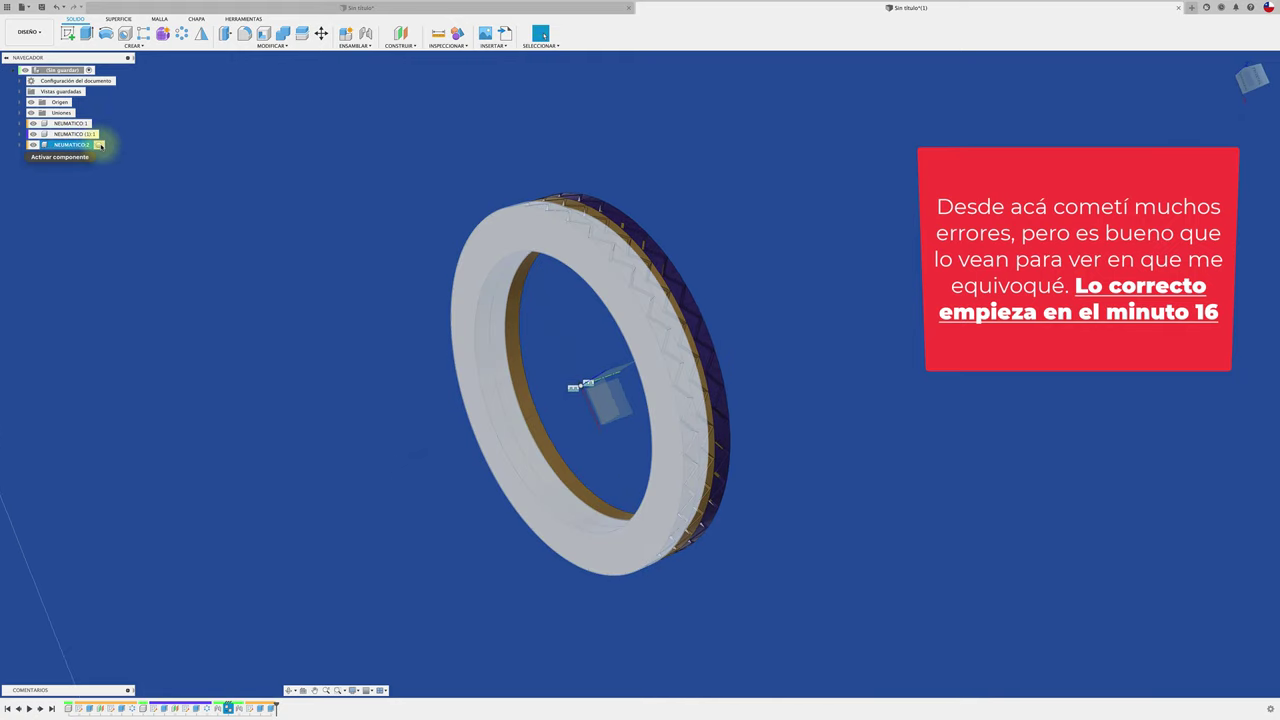
Activate NEUMATICO 2, set up a Join extrusion on the ring's front face, then cancel it.
{"action": "left_click", "coordinate": [88, 145]}
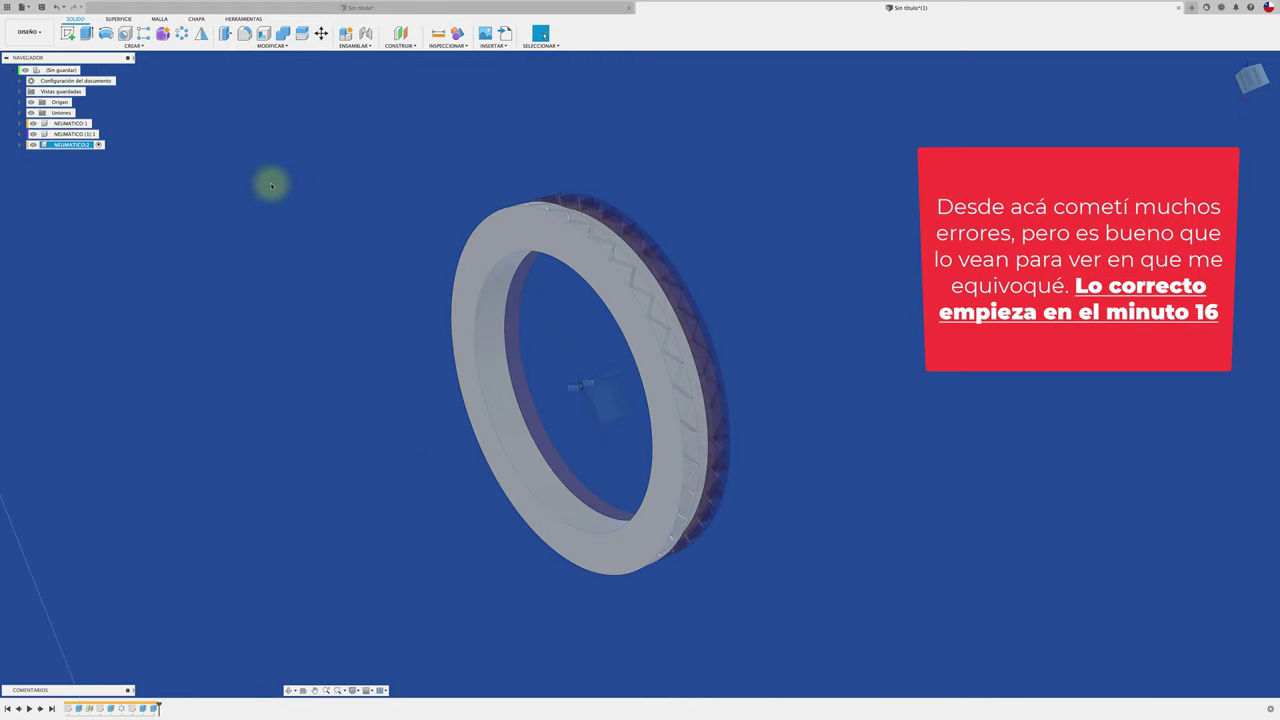
{"action": "left_click", "coordinate": [89, 36]}
{"action": "left_click", "coordinate": [525, 232]}
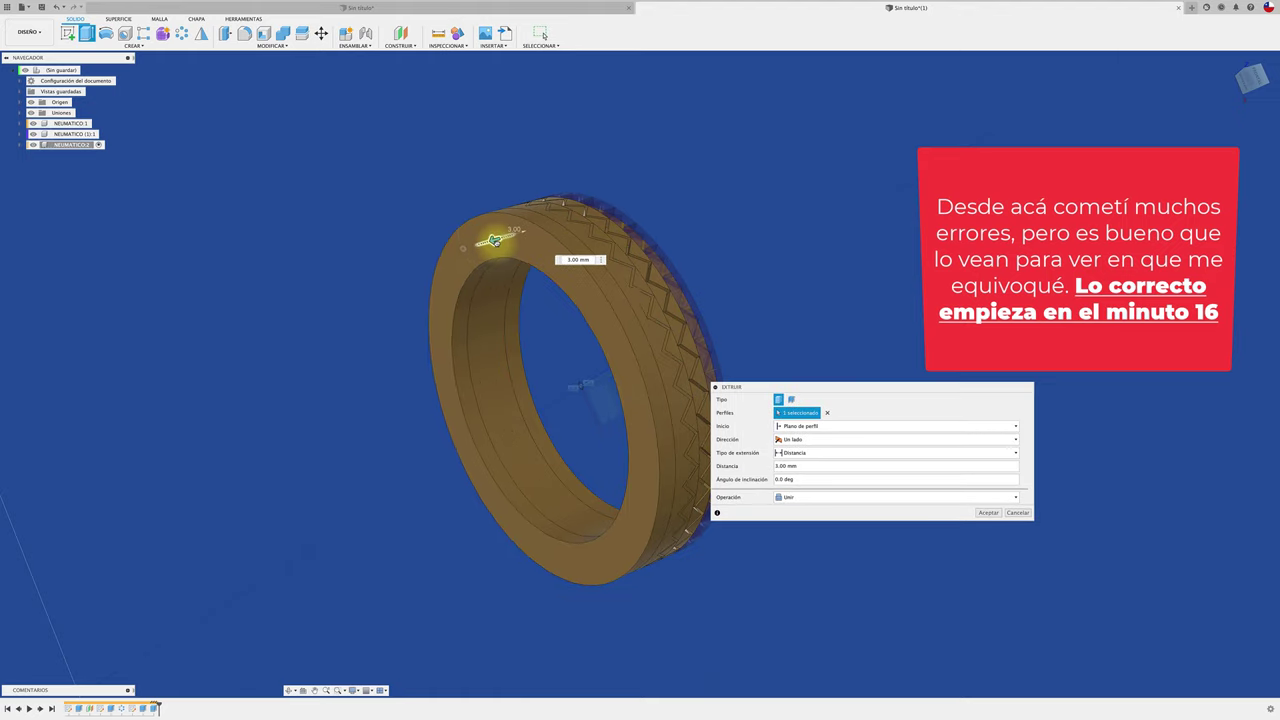
{"action": "left_click", "coordinate": [1036, 550]}
{"action": "left_click", "coordinate": [1017, 513]}
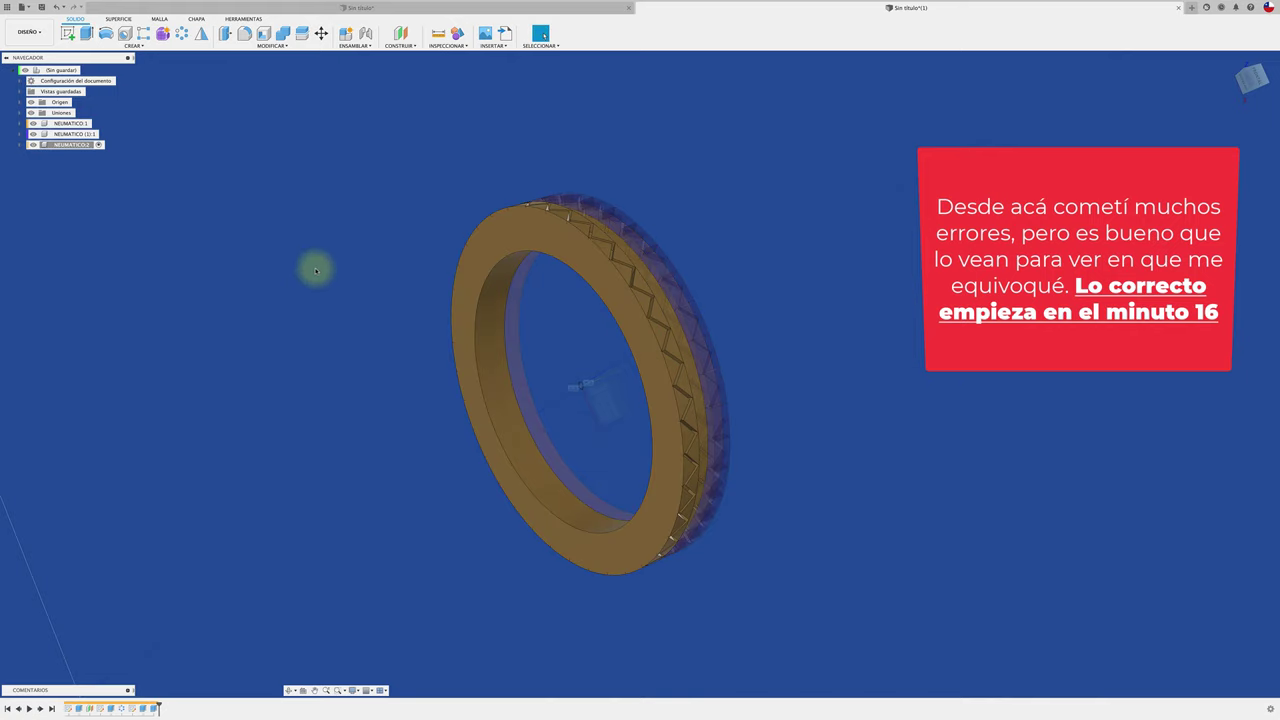
{"action": "middle_click_drag", "start_coordinate": [314, 266], "coordinate": [243, 191], "text": "shift"}
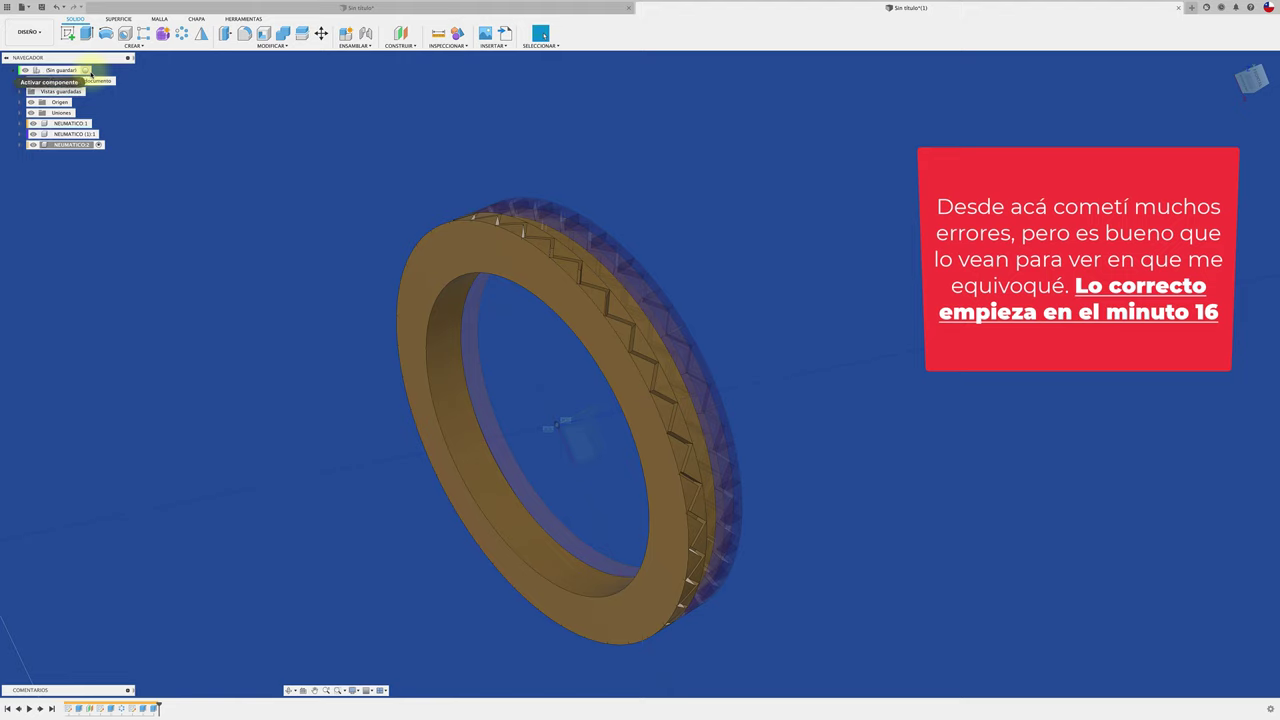
{"action": "left_click", "coordinate": [192, 157]}
{"action": "mouse_move", "coordinate": [192, 157]}
{"action": "middle_mouse_down", "text": "shift"}
{"action": "mouse_move", "coordinate": [314, 154]}
{"action": "mouse_move", "coordinate": [543, 323]}
{"action": "mouse_move", "coordinate": [523, 363]}
{"action": "mouse_move", "coordinate": [624, 371]}
{"action": "mouse_move", "coordinate": [371, 137]}
{"action": "mouse_move", "coordinate": [310, 33]}
{"action": "middle_mouse_up", "text": "shift"}
{"action": "left_click", "coordinate": [282, 35]}
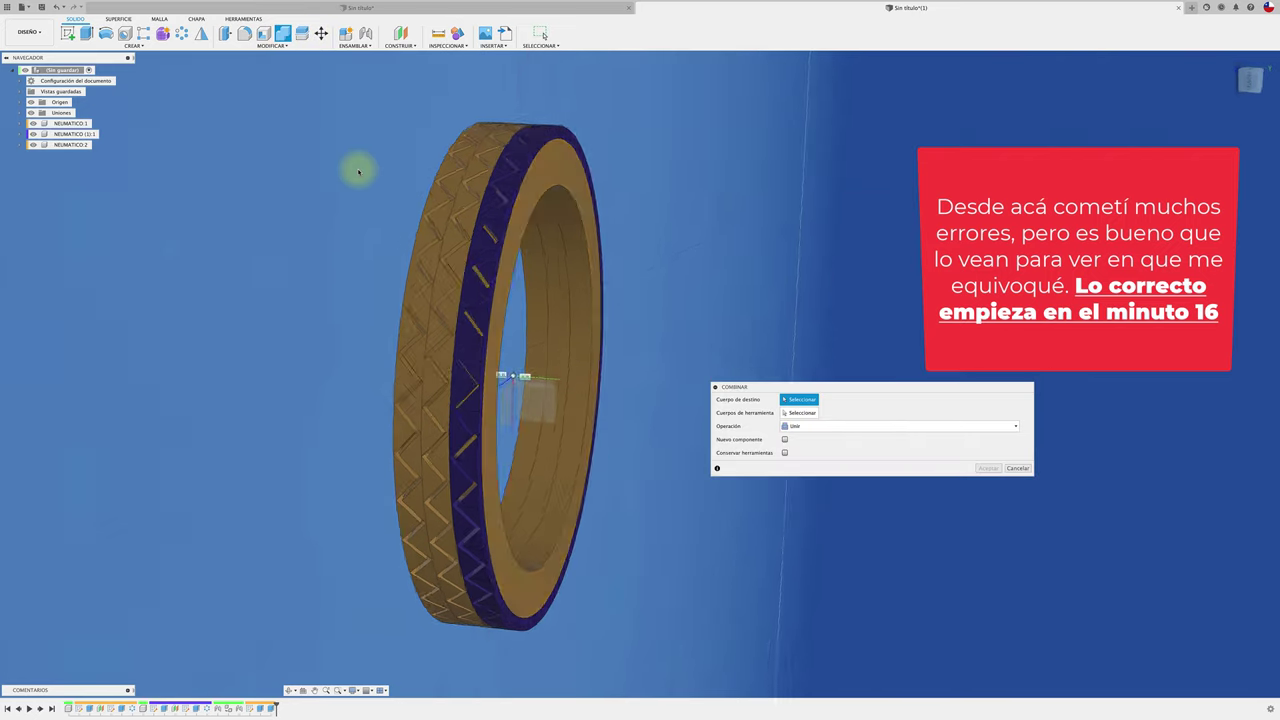
{"action": "middle_click_drag", "start_coordinate": [357, 166], "coordinate": [440, 215], "text": "shift"}
{"action": "left_click", "coordinate": [452, 216]}
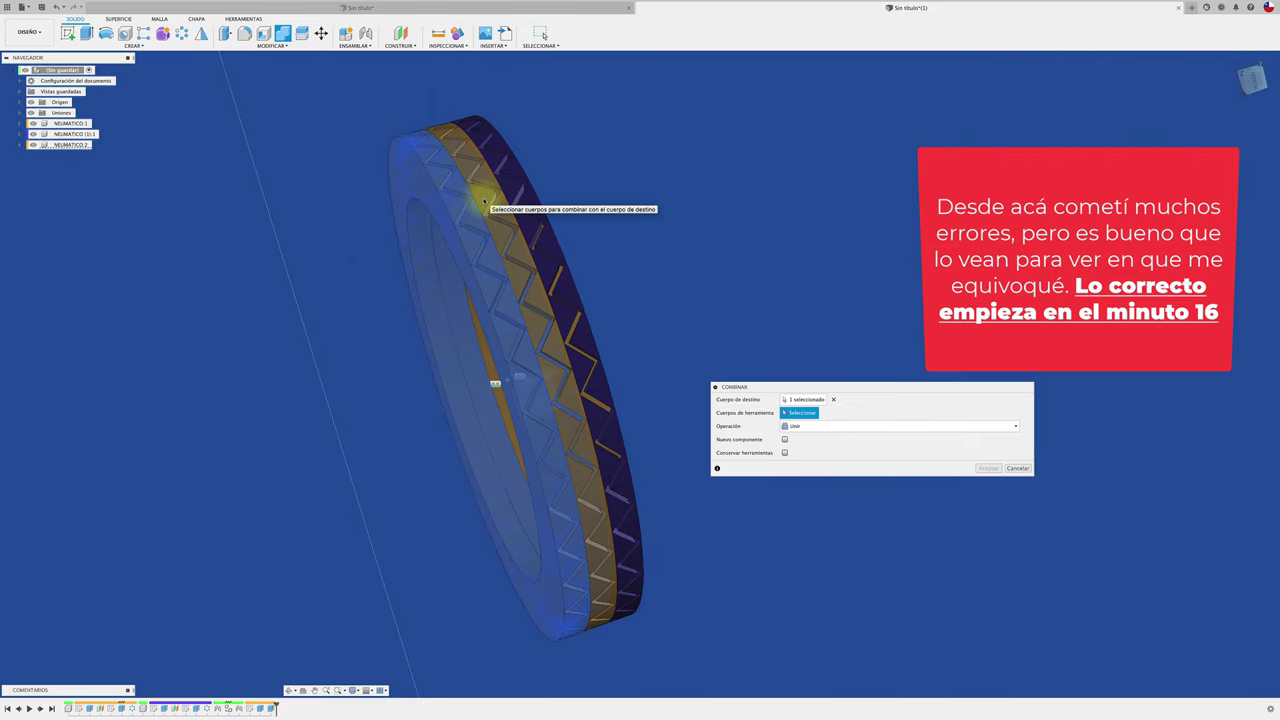
{"action": "left_click", "coordinate": [484, 201]}
{"action": "middle_click_drag", "start_coordinate": [486, 198], "coordinate": [519, 216], "text": "shift"}
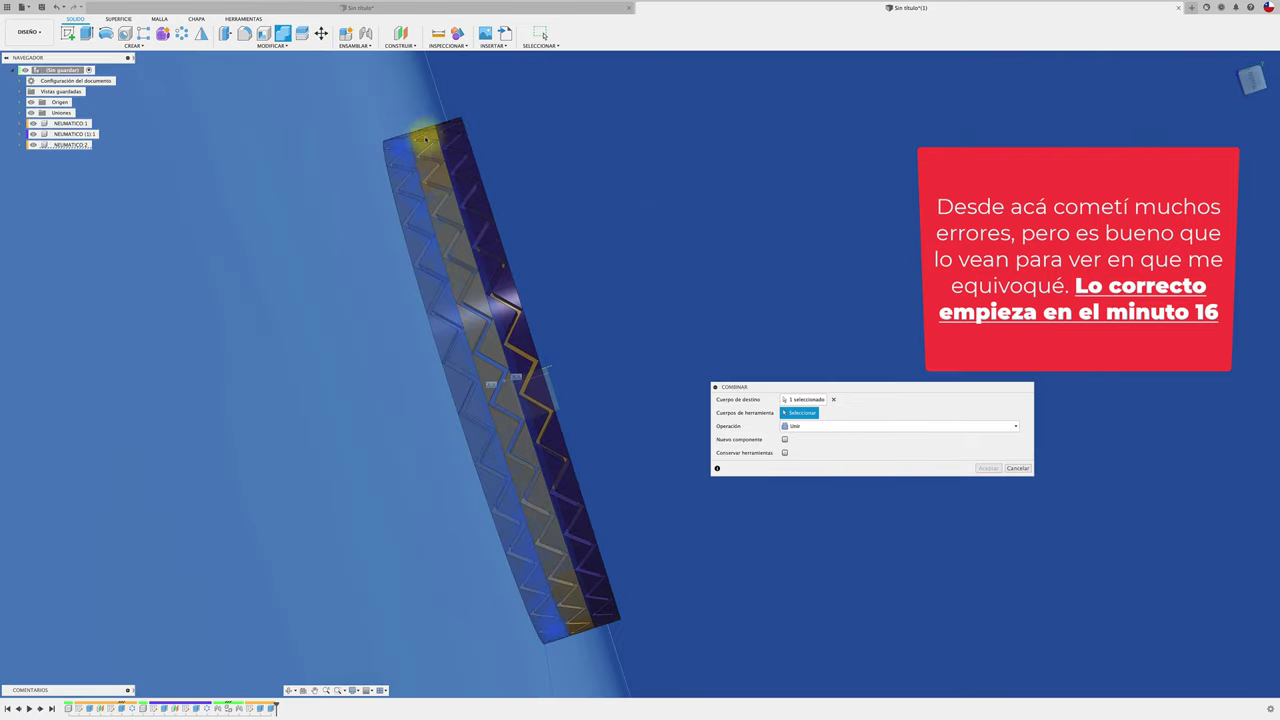
{"action": "middle_click_drag", "start_coordinate": [433, 136], "coordinate": [594, 314], "text": "shift"}
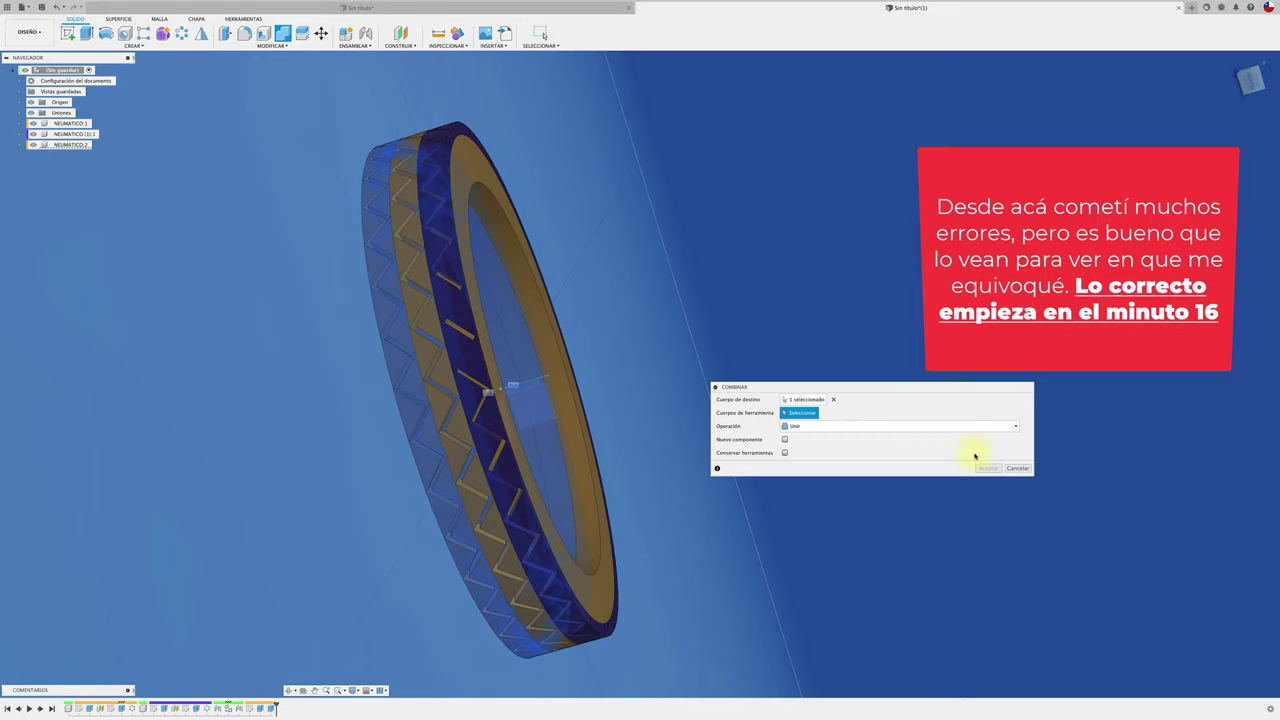
{"action": "left_click", "coordinate": [1018, 468]}
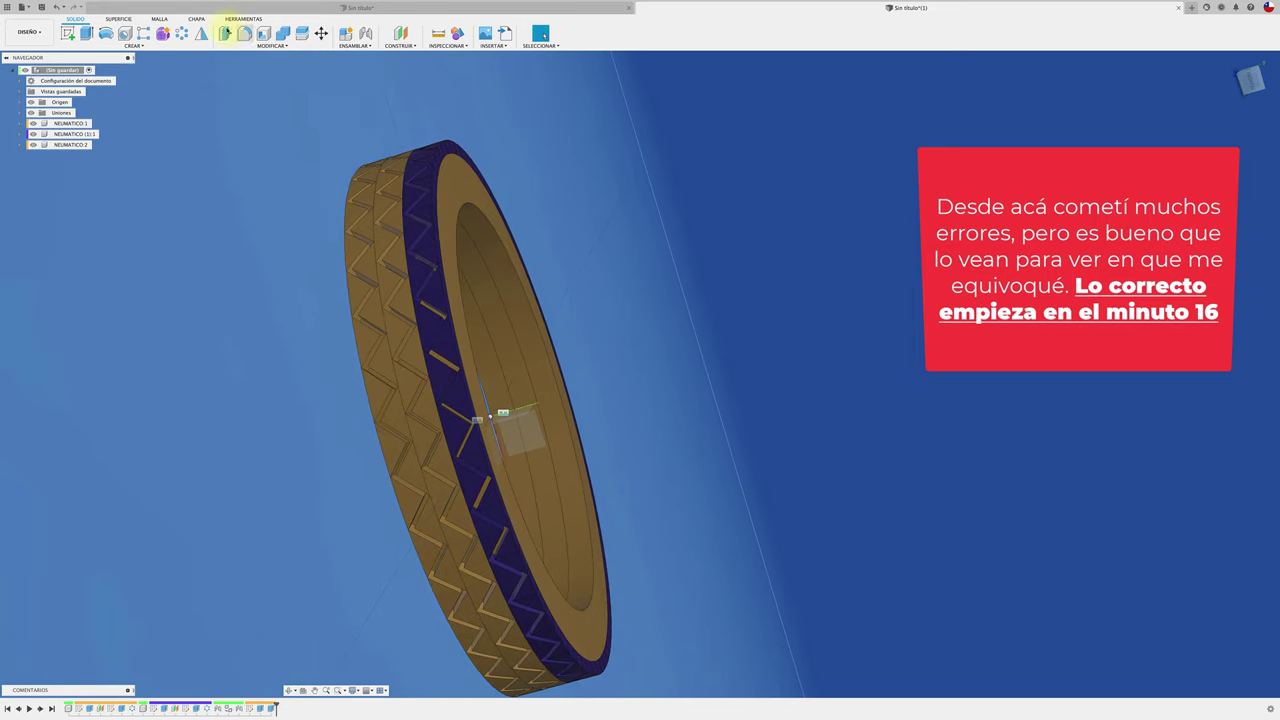
{"action": "left_click", "coordinate": [283, 37]}
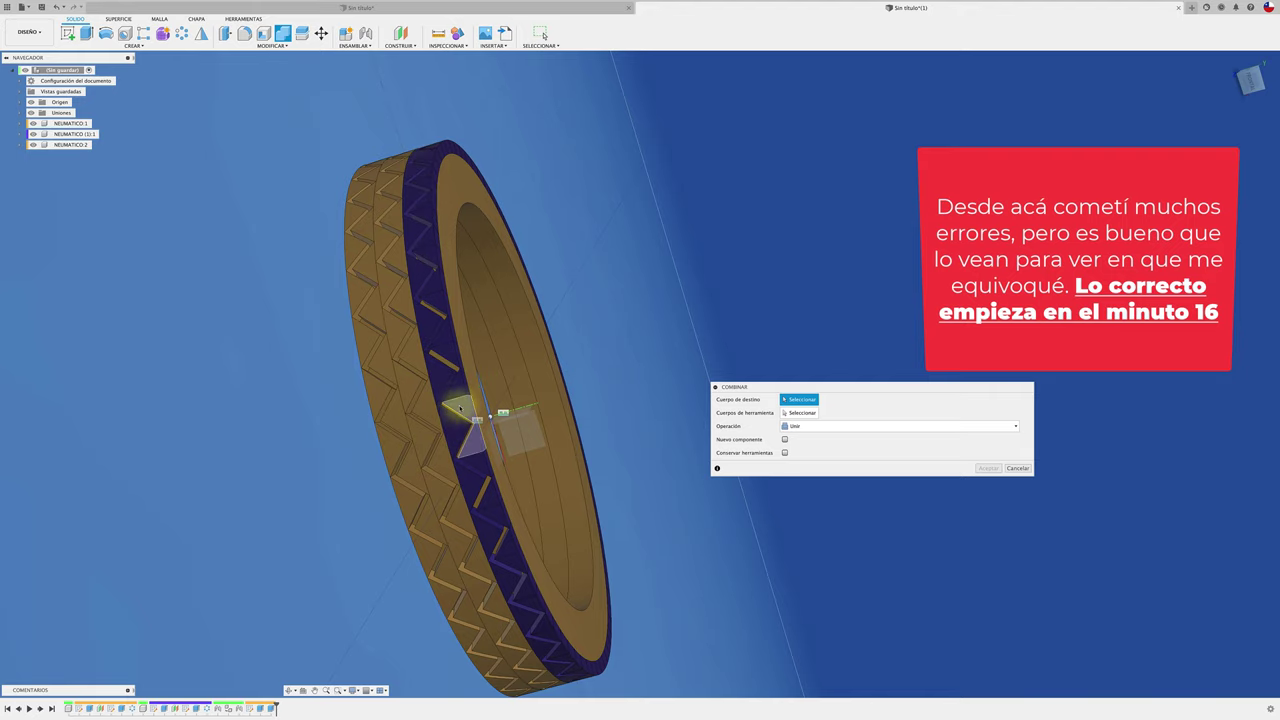
{"action": "mouse_move", "coordinate": [471, 134]}
{"action": "middle_mouse_down", "text": "shift"}
{"action": "mouse_move", "coordinate": [691, 351]}
{"action": "mouse_move", "coordinate": [902, 445]}
{"action": "middle_mouse_up", "text": "shift"}
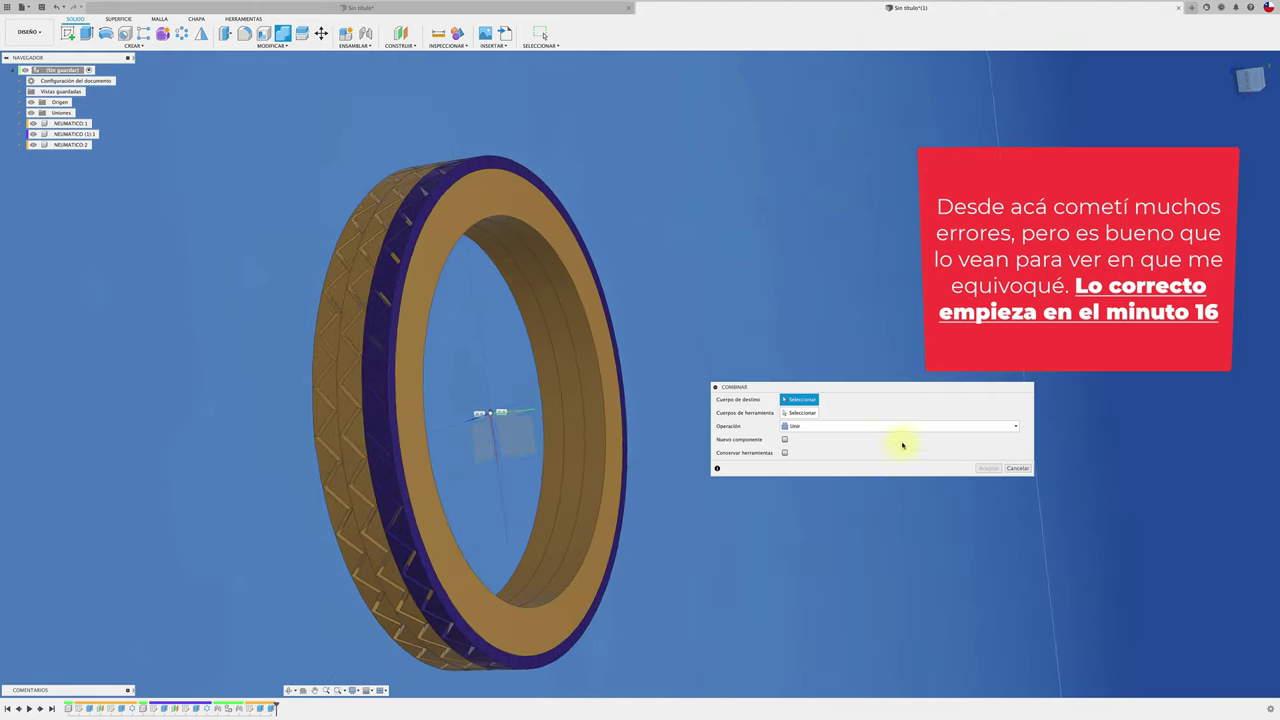
{"action": "left_click", "coordinate": [1017, 468]}
{"action": "mouse_move", "coordinate": [486, 291]}
{"action": "middle_mouse_down", "text": "shift"}
{"action": "mouse_move", "coordinate": [191, 194]}
{"action": "mouse_move", "coordinate": [113, 117]}
{"action": "middle_mouse_up", "text": "shift"}
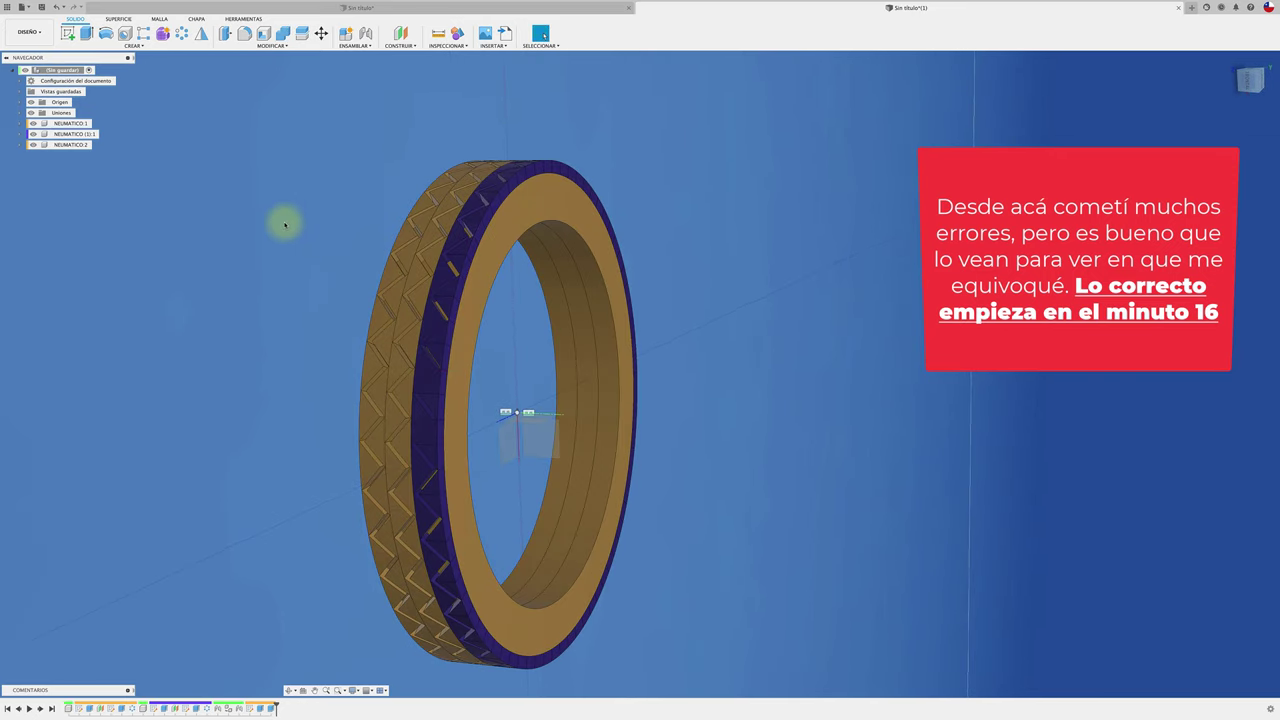
Create a new component named NEUMATICO at the root of the design.
{"action": "right_click", "coordinate": [60, 72]}
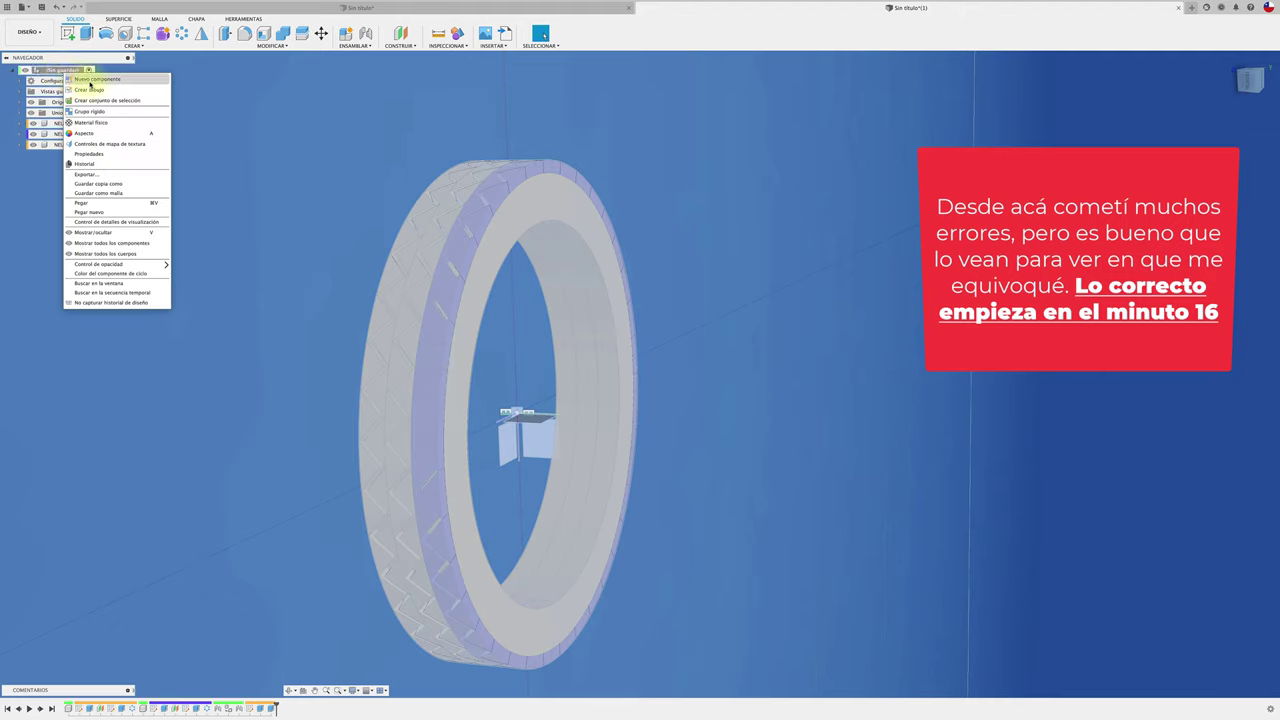
{"action": "left_click", "coordinate": [88, 82]}
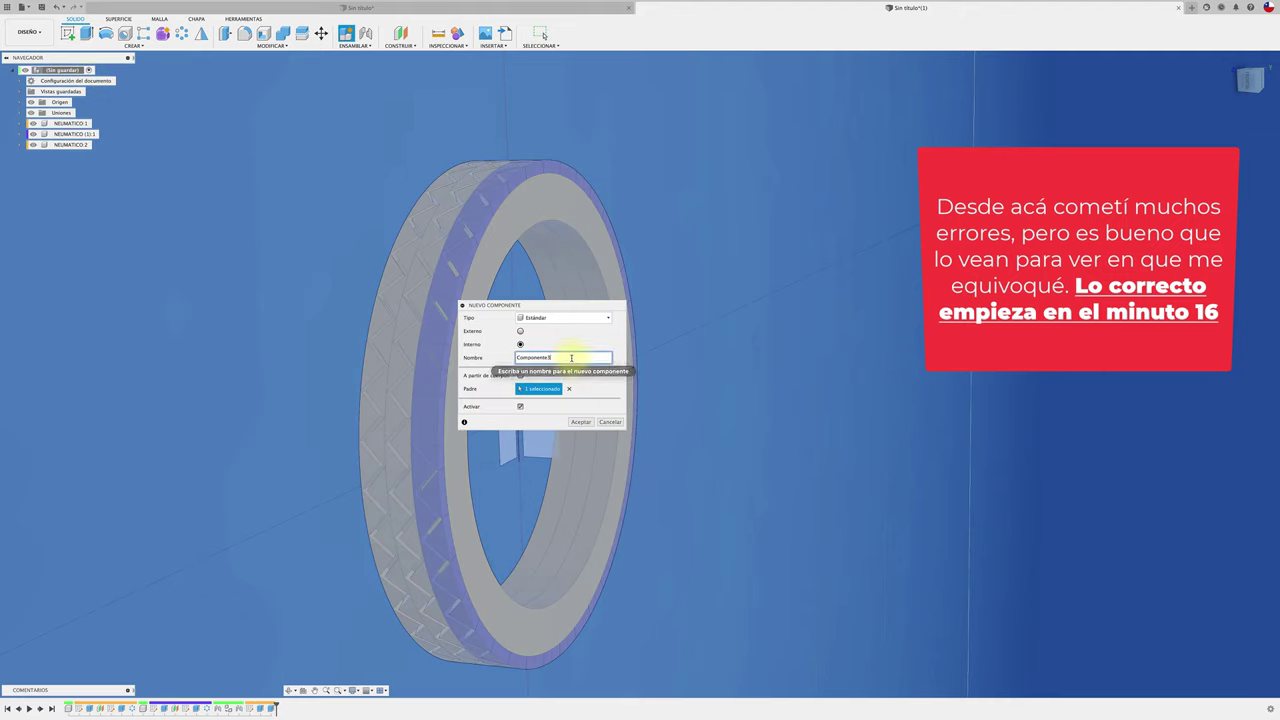
{"action": "left_click_drag", "start_coordinate": [560, 358], "coordinate": [482, 359]}
{"action": "type", "text": "NEUMATICO"}
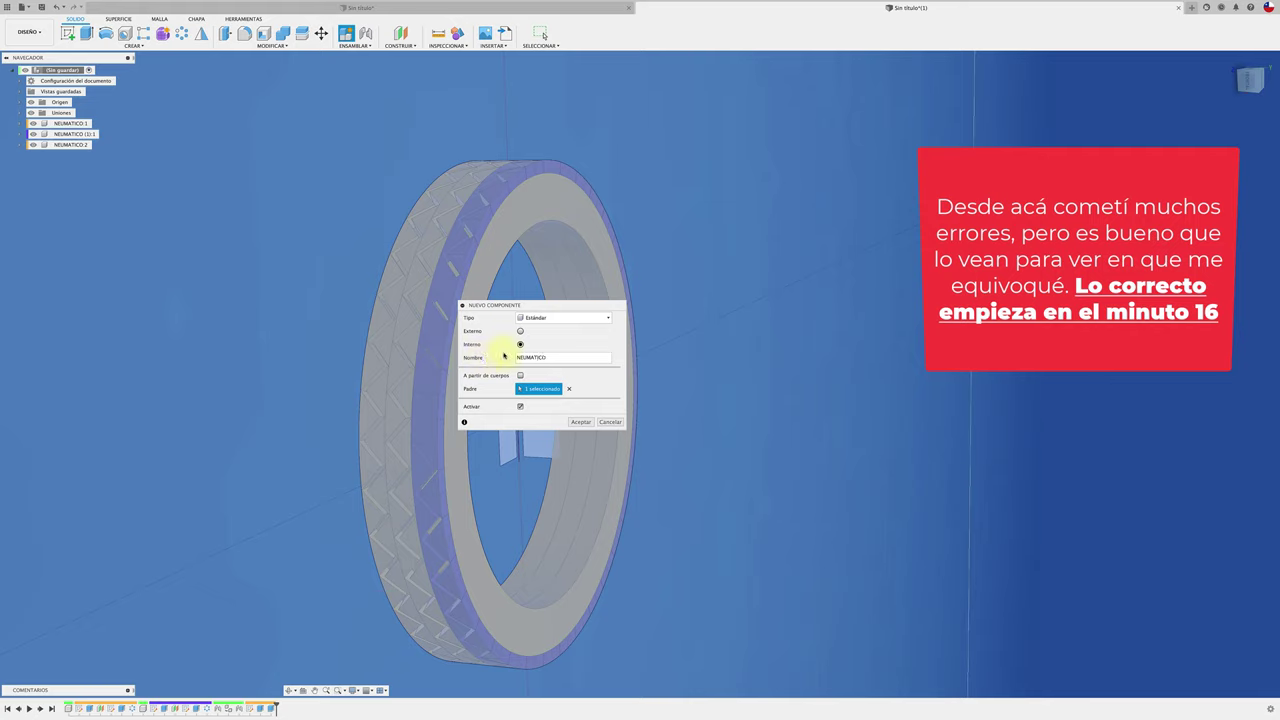
{"action": "left_click", "coordinate": [582, 422]}
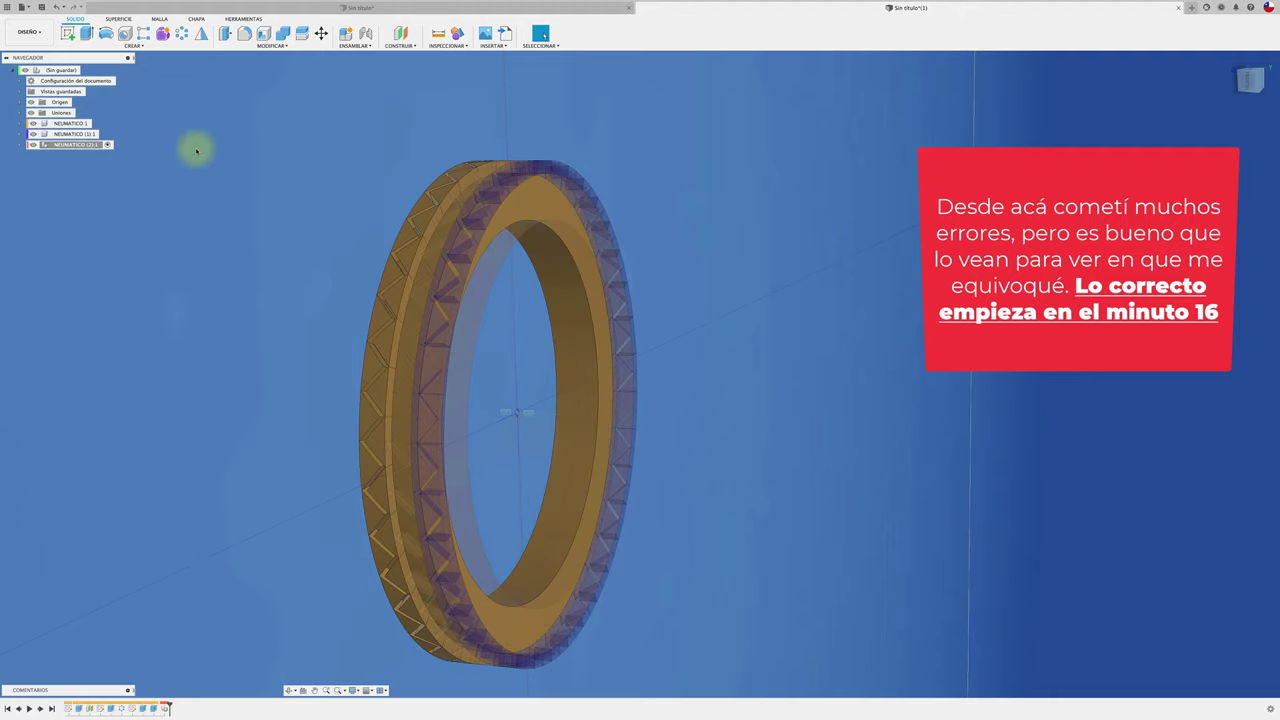
{"action": "key", "text": "ctrl+z"}
{"action": "key", "text": "ctrl+z"}
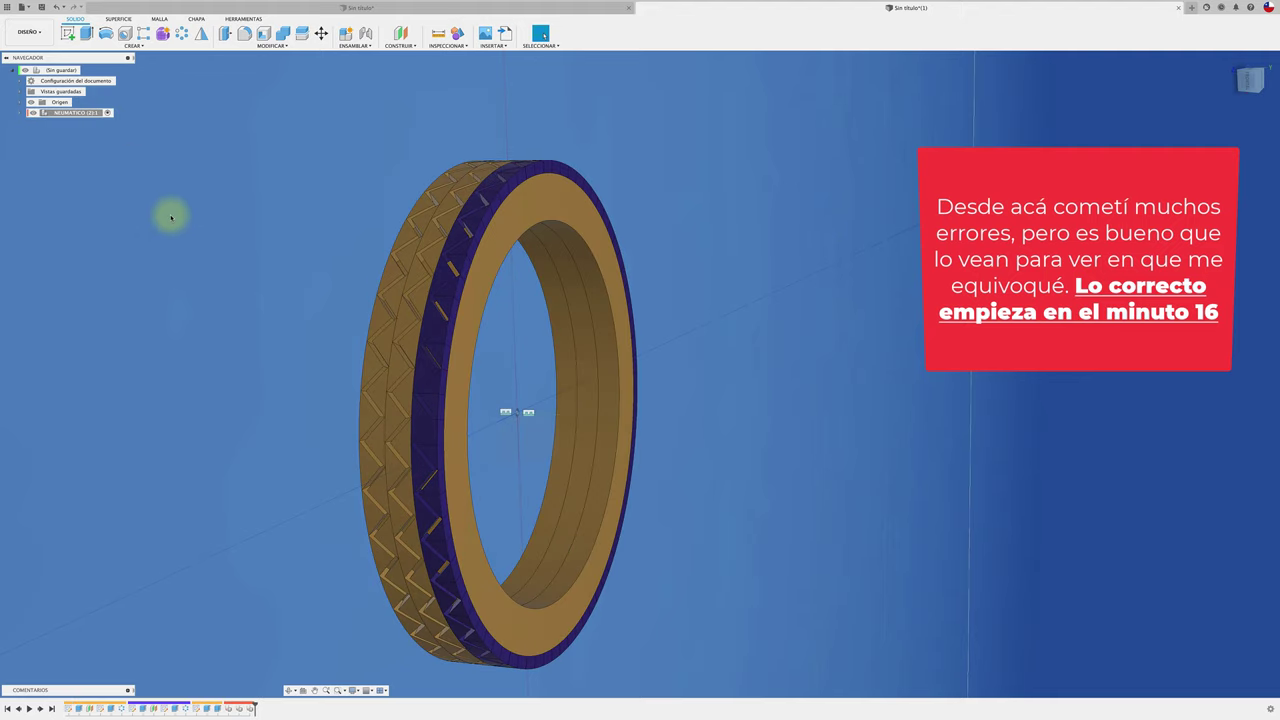
{"action": "middle_click_drag", "start_coordinate": [171, 217], "coordinate": [356, 312], "text": "shift"}
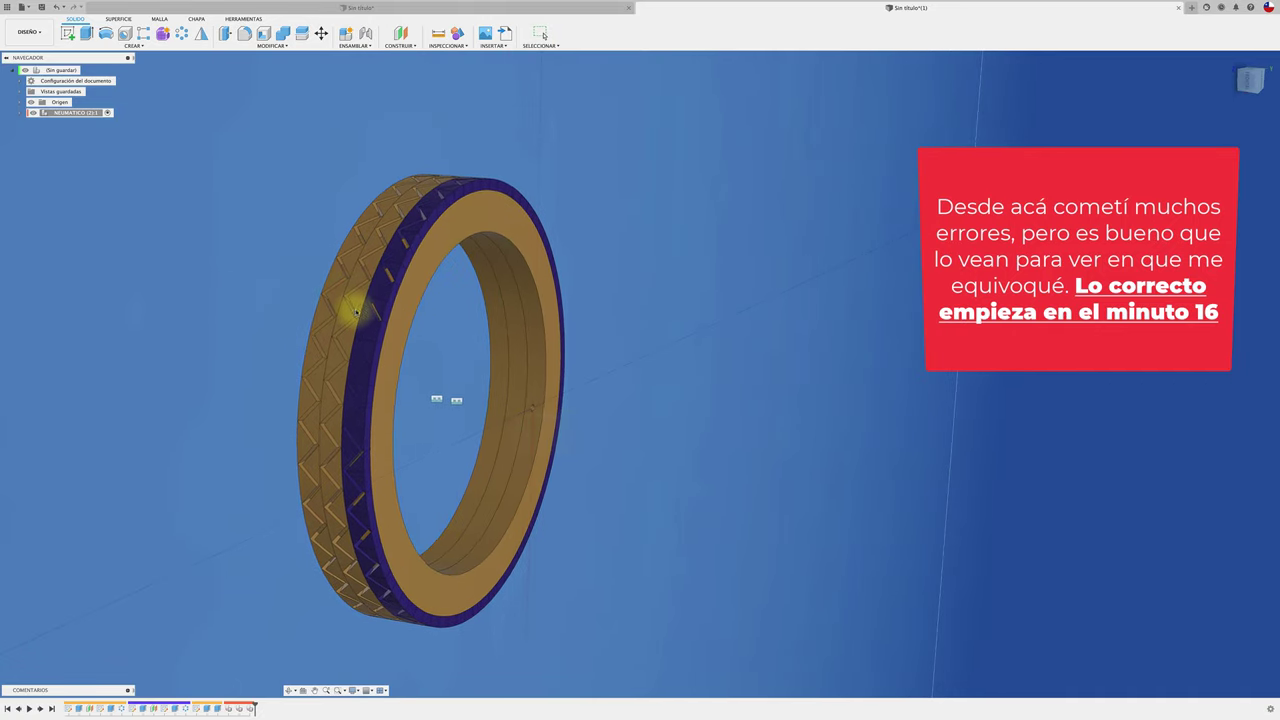
{"action": "left_click_drag", "start_coordinate": [356, 312], "coordinate": [352, 316]}
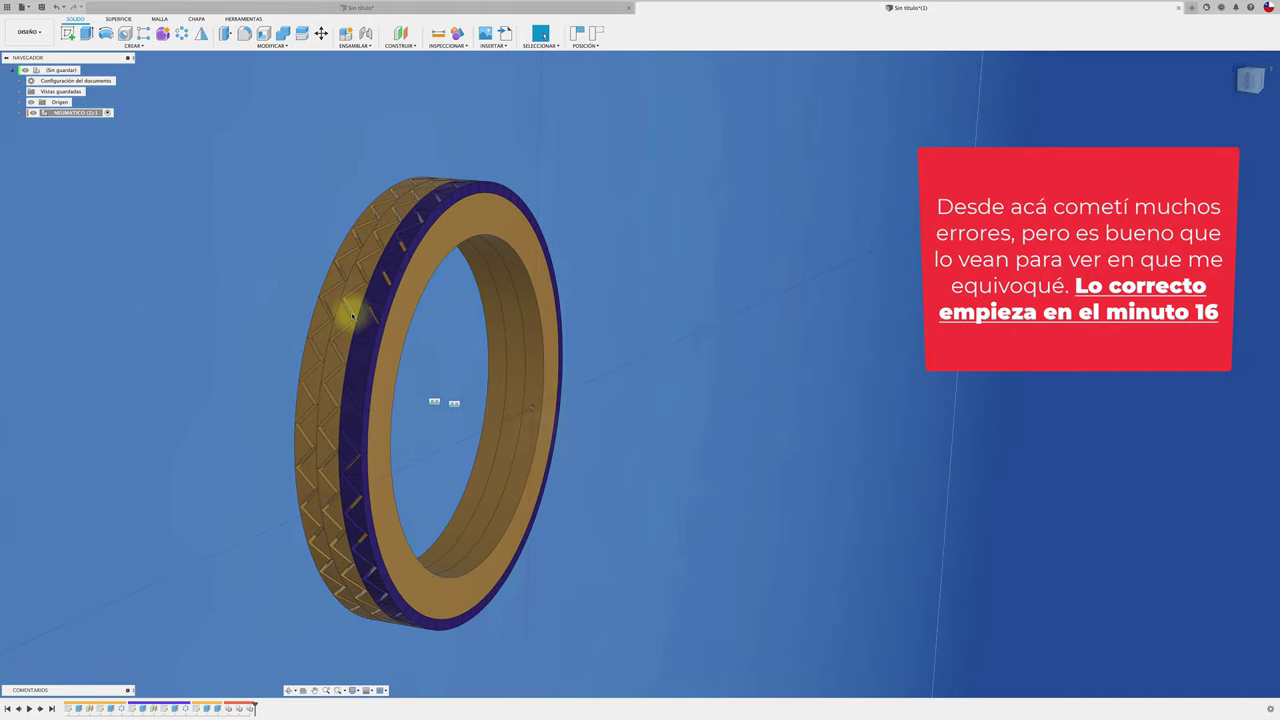
{"action": "mouse_move", "coordinate": [352, 316]}
{"action": "left_mouse_down"}
{"action": "mouse_move", "coordinate": [514, 343]}
{"action": "mouse_move", "coordinate": [519, 277]}
{"action": "left_mouse_up"}
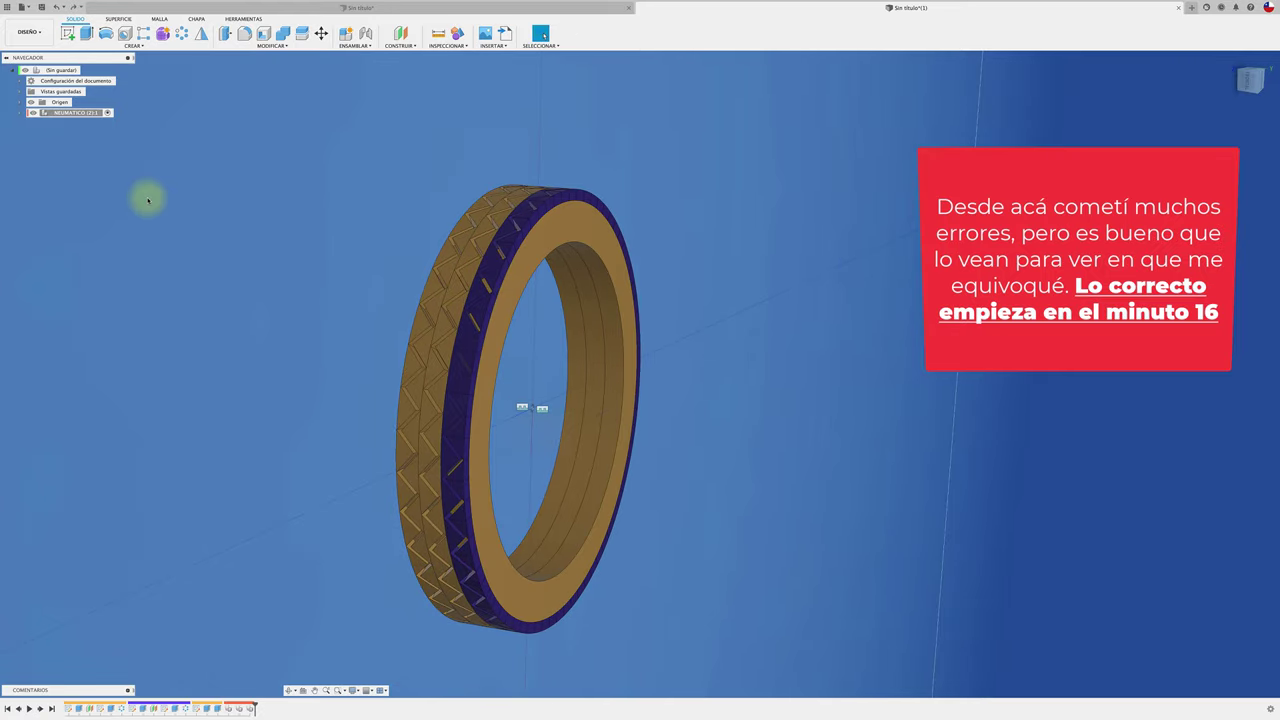
Remove NEUMATICO (1):1 and NEUMATICO 1 from the new component, leaving only NEUMATICO 2.
{"action": "left_click", "coordinate": [20, 113]}
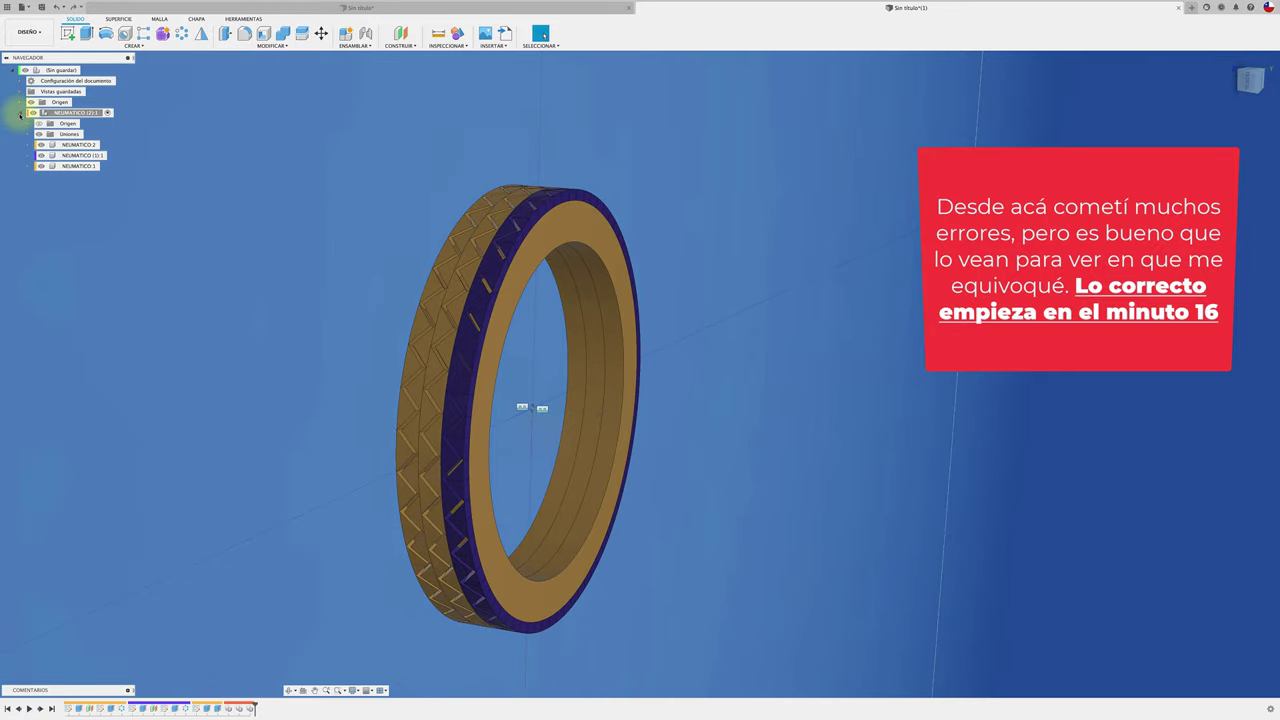
{"action": "left_click", "coordinate": [82, 156]}
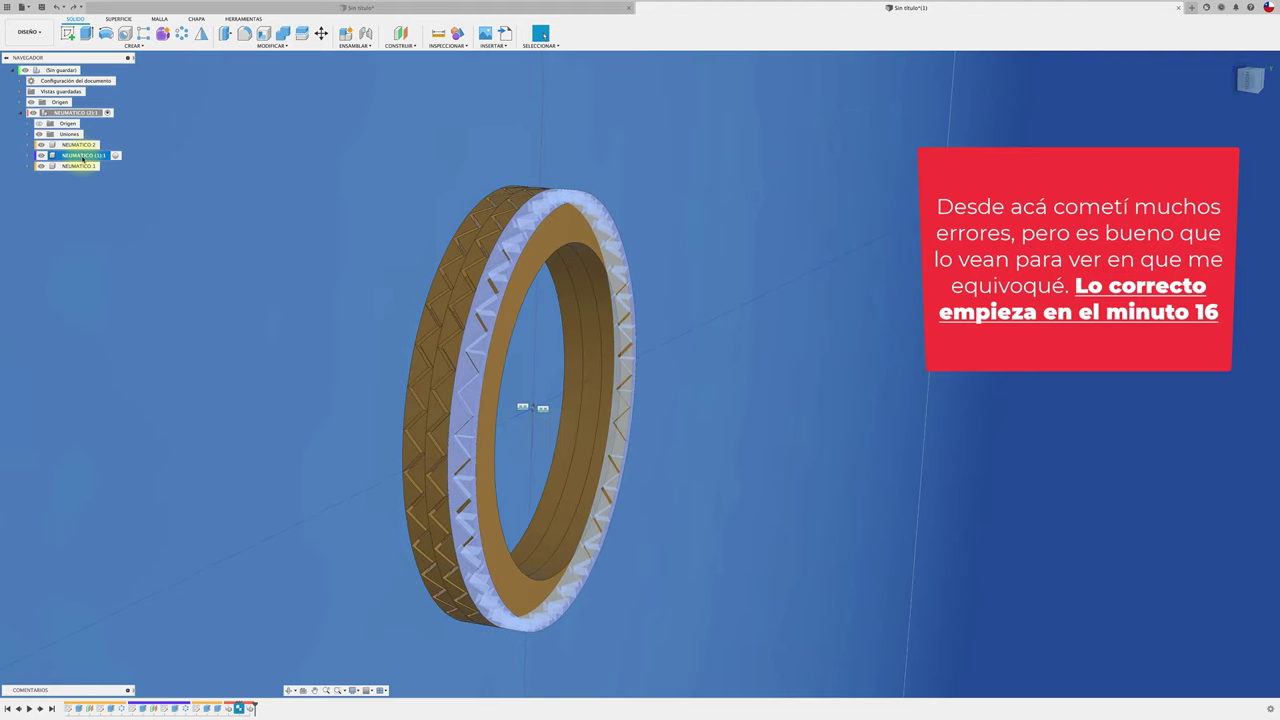
{"action": "right_click", "coordinate": [83, 158]}
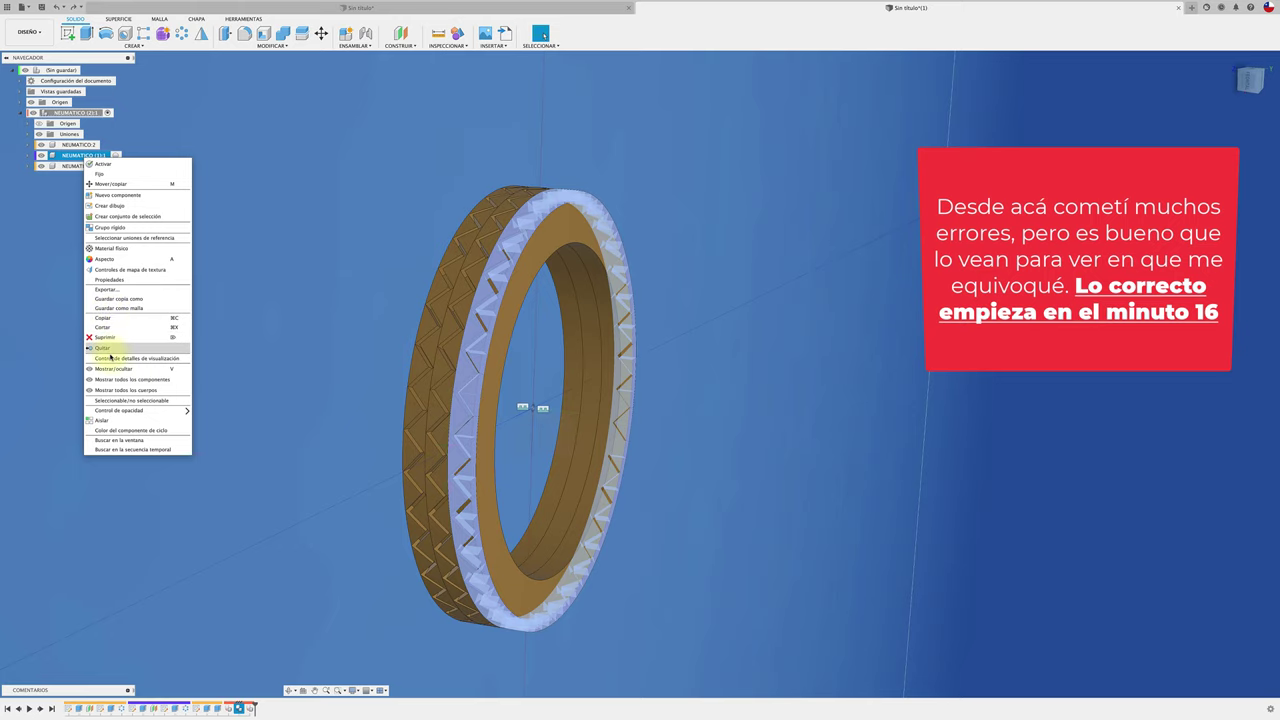
{"action": "left_click", "coordinate": [110, 348]}
{"action": "scroll", "coordinate": [300, 303], "scroll_direction": "up", "scroll_amount": 3}
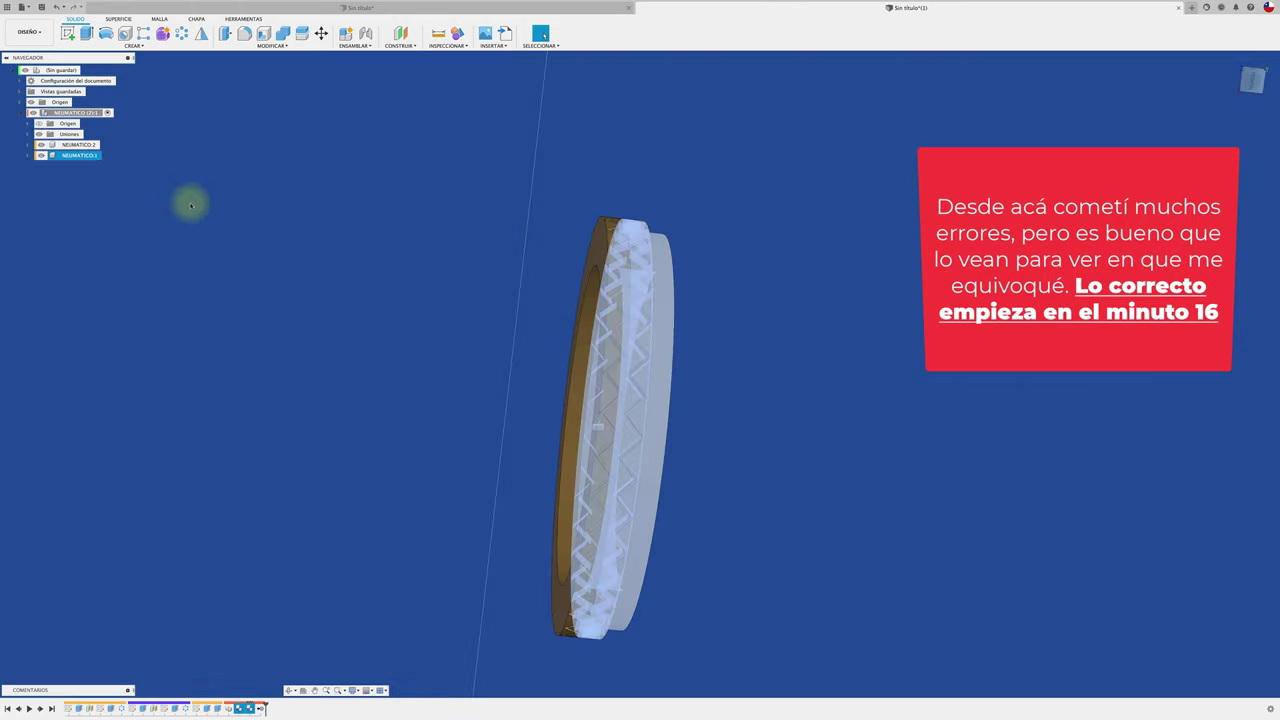
{"action": "mouse_move", "coordinate": [97, 154]}
{"action": "middle_mouse_down", "text": "shift"}
{"action": "mouse_move", "coordinate": [220, 209]}
{"action": "mouse_move", "coordinate": [77, 148]}
{"action": "middle_mouse_up", "text": "shift"}
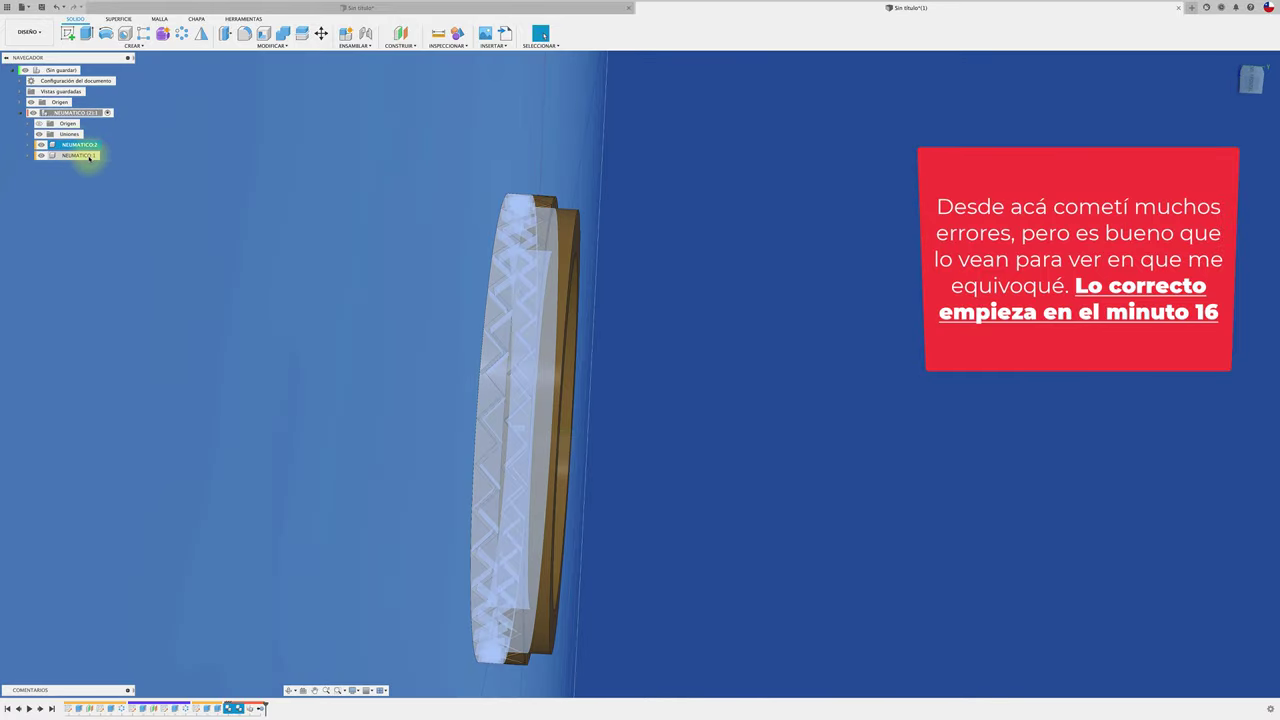
{"action": "left_click", "coordinate": [78, 155]}
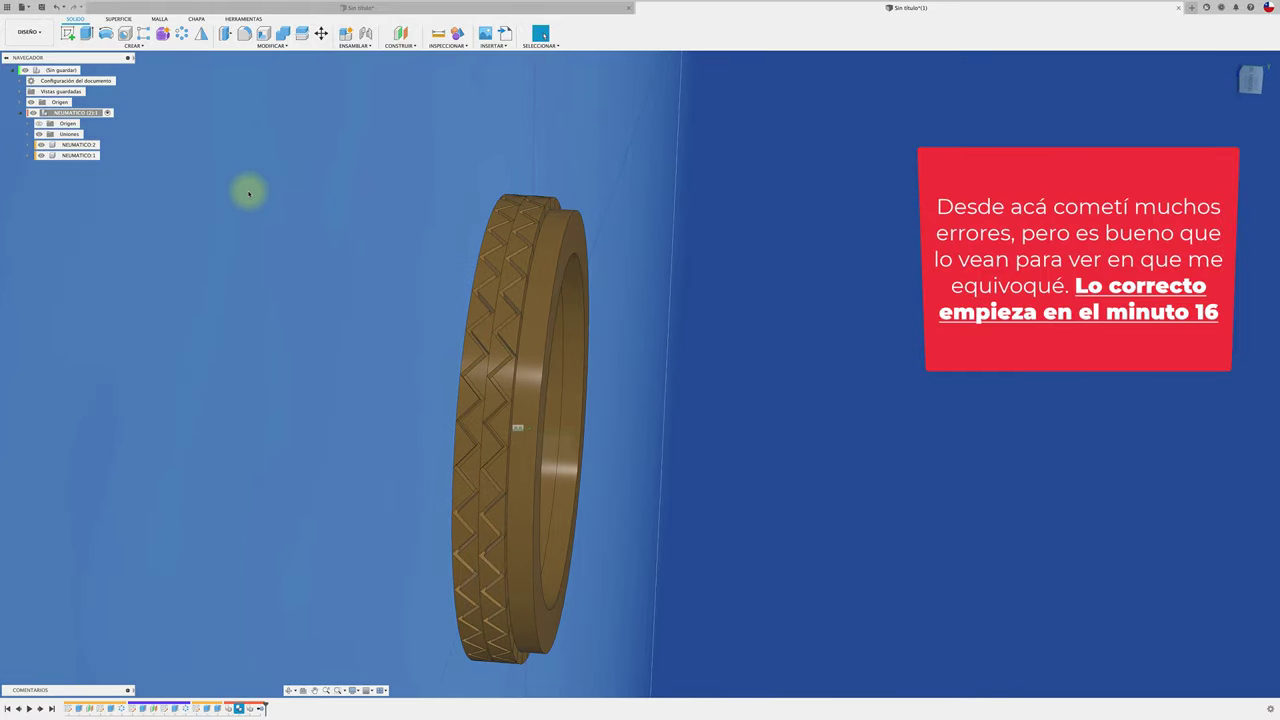
{"action": "right_click", "coordinate": [92, 158]}
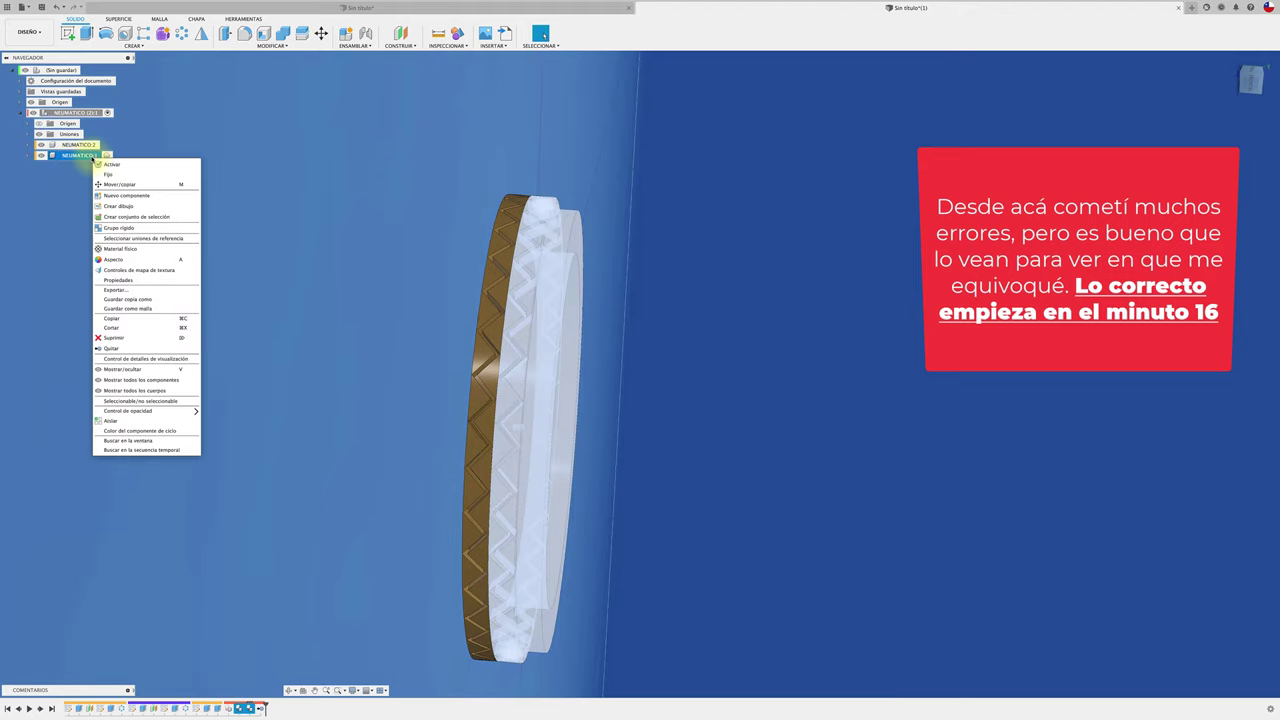
{"action": "left_click", "coordinate": [119, 349]}
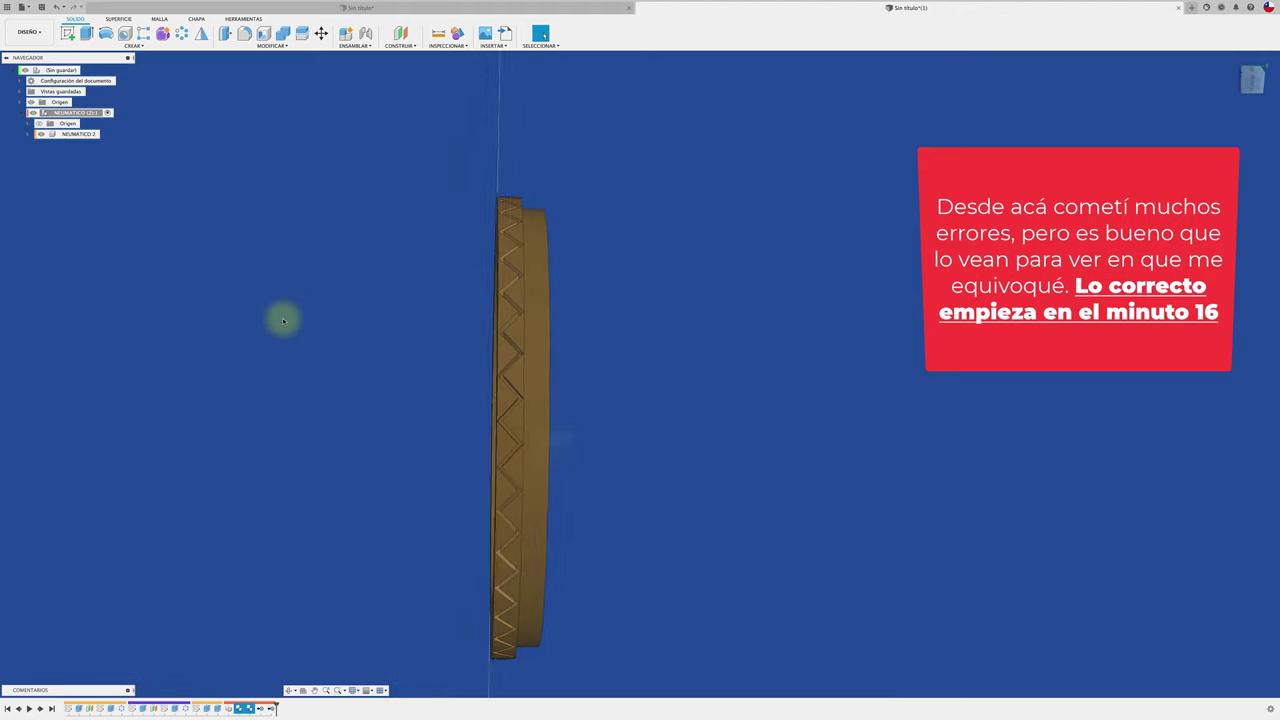
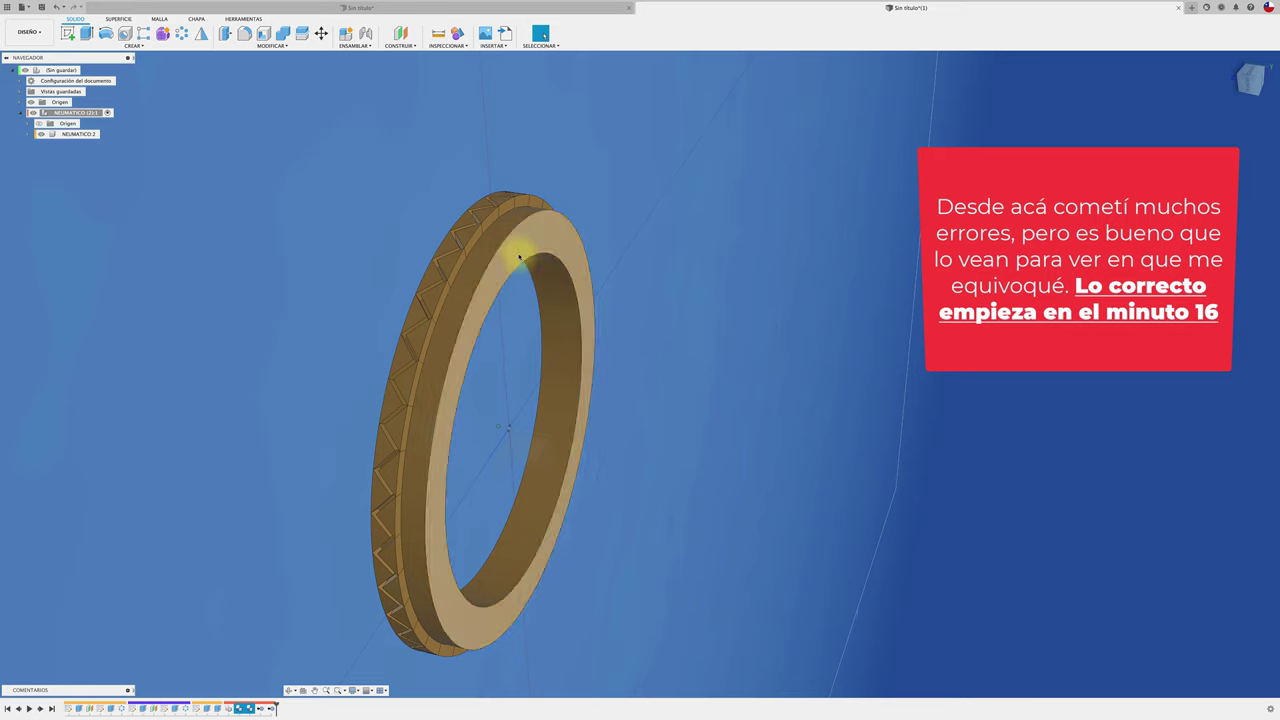
Extrude the ring face 2 mm as a new body.
{"action": "left_click", "coordinate": [86, 33]}
{"action": "left_click", "coordinate": [467, 238]}
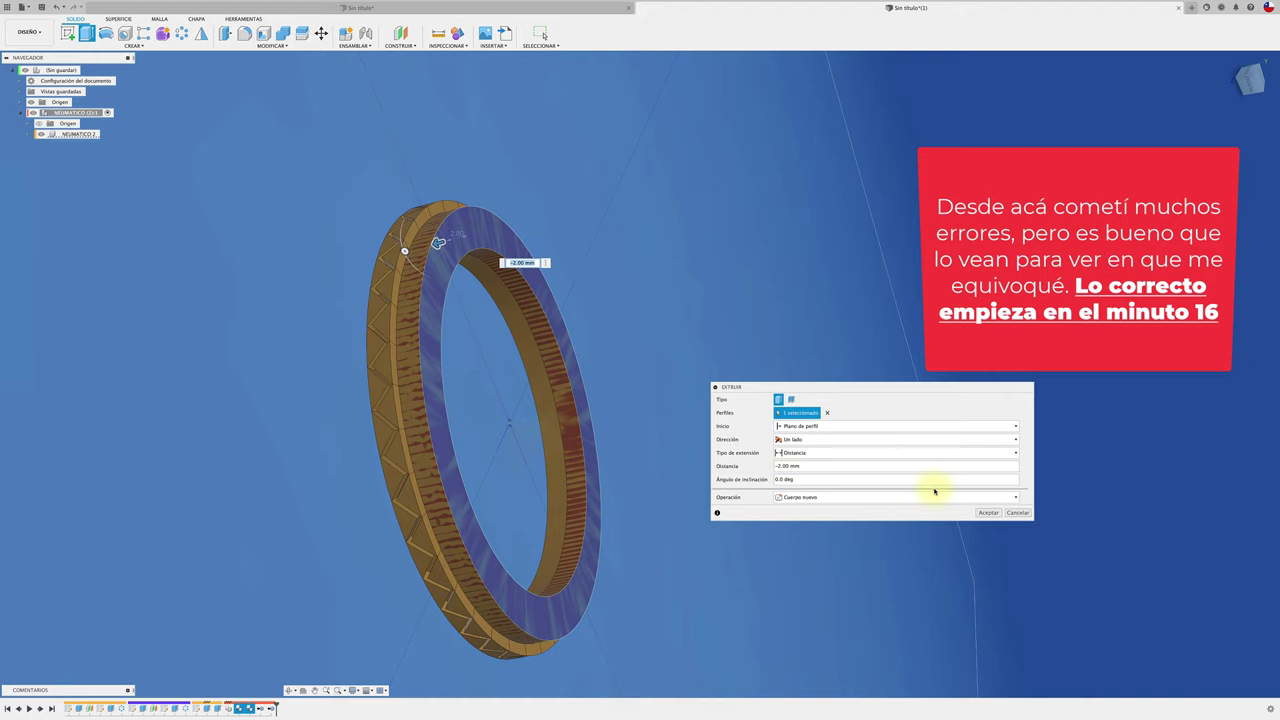
{"action": "left_click", "coordinate": [990, 513]}
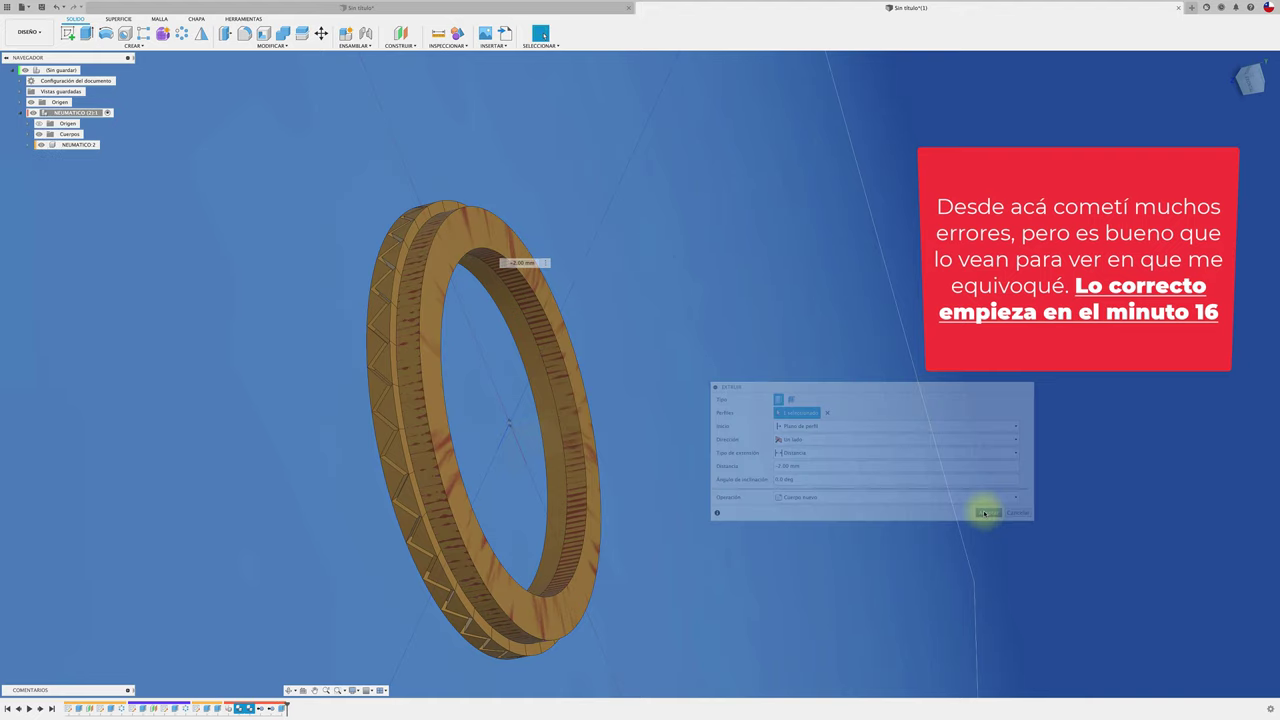
Cut a second 2 mm extrusion into the ring face.
{"action": "left_click", "coordinate": [455, 254]}
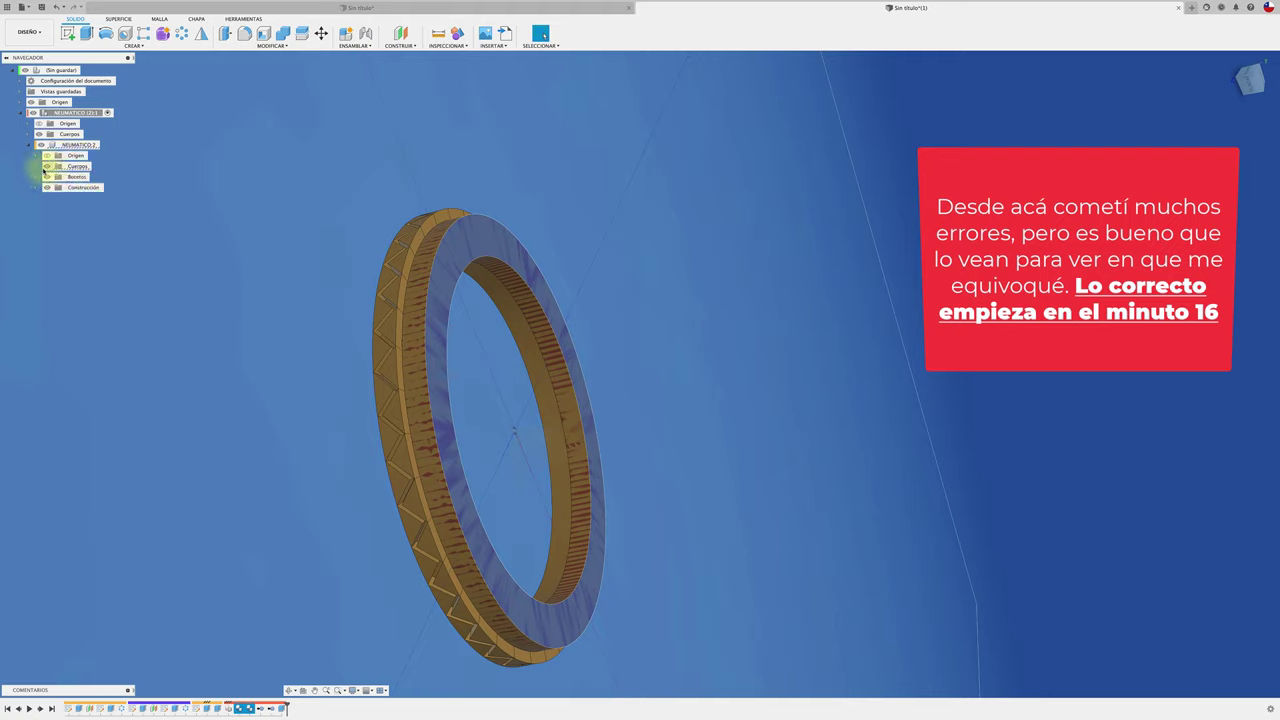
{"action": "left_click", "coordinate": [76, 178]}
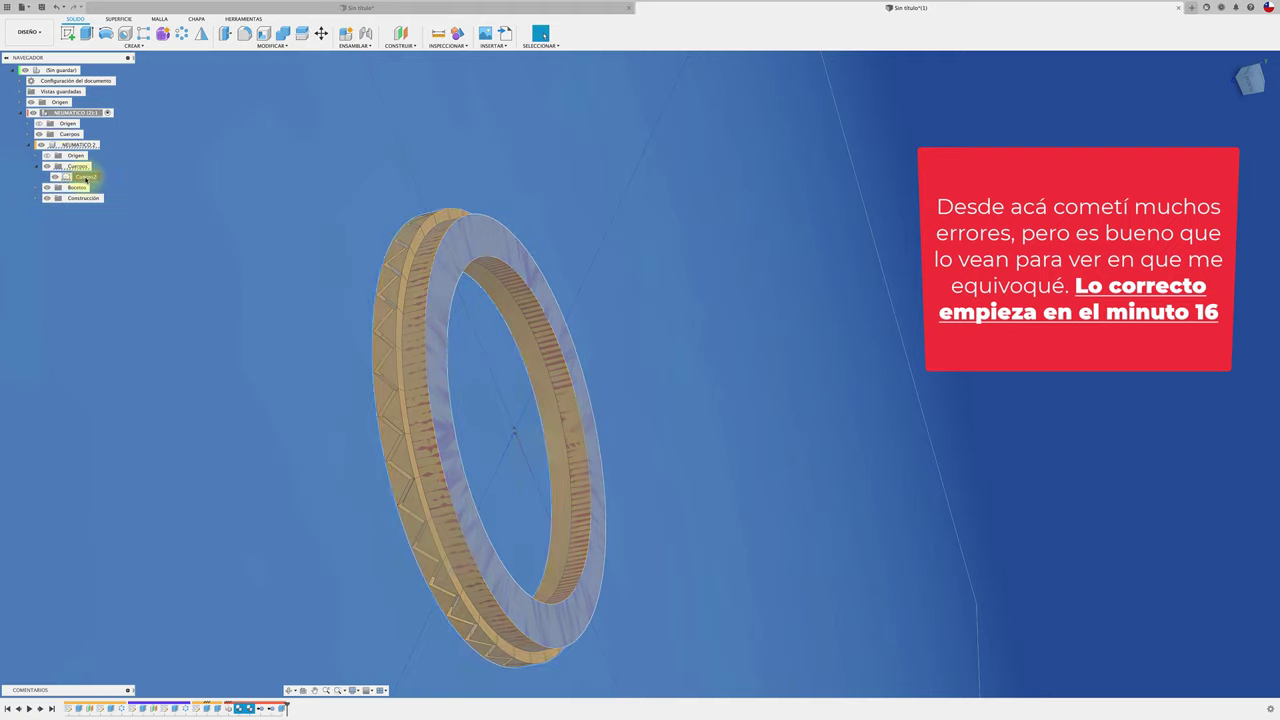
{"action": "left_click", "coordinate": [39, 167]}
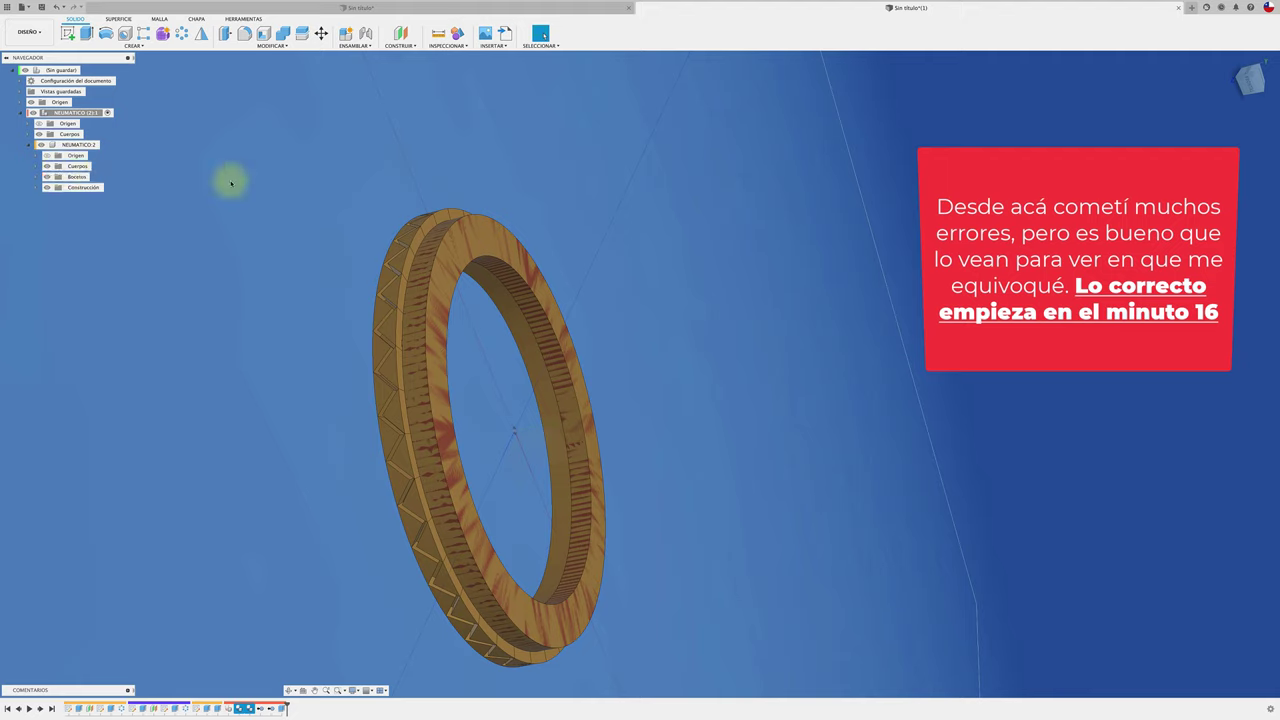
{"action": "left_click", "coordinate": [87, 35]}
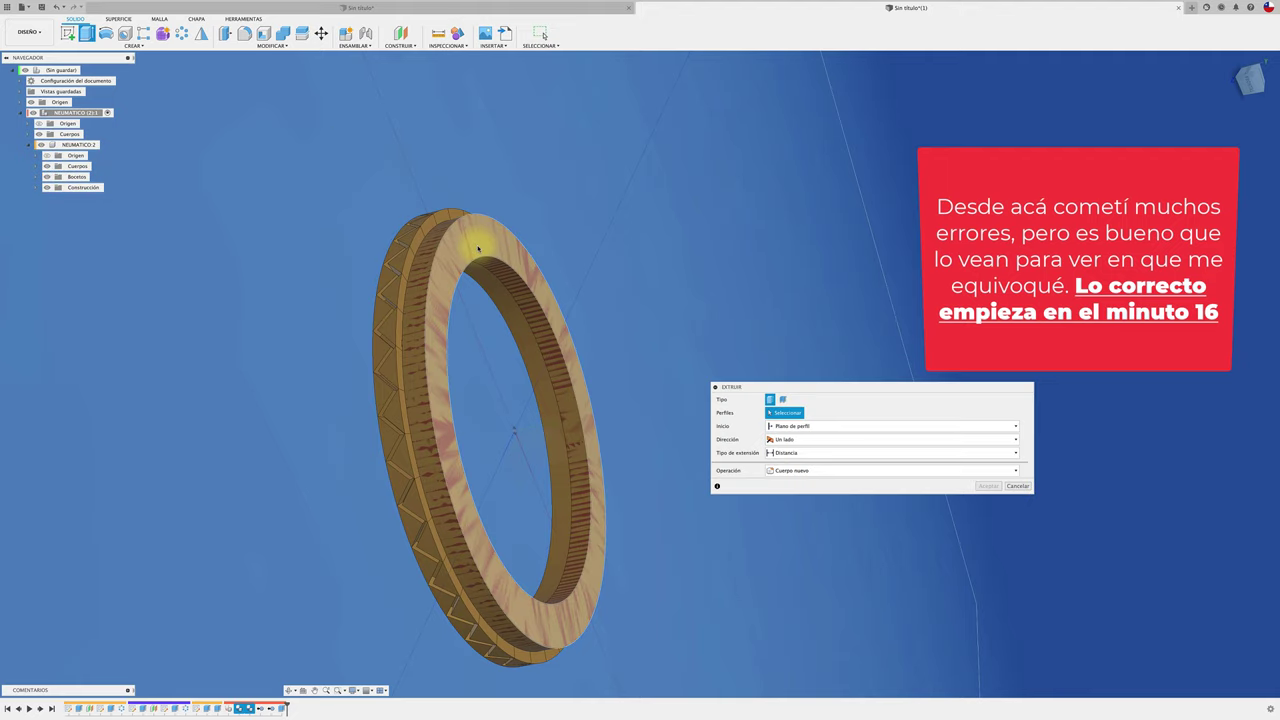
{"action": "left_click", "coordinate": [468, 243]}
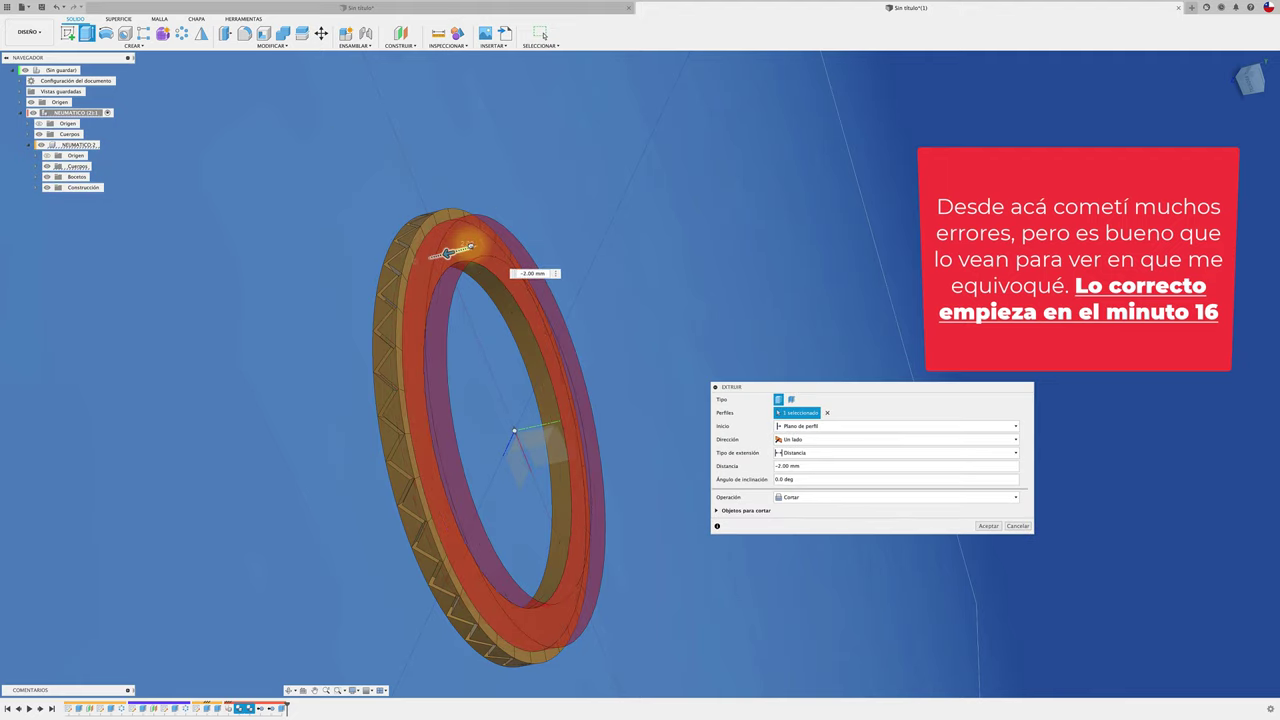
{"action": "left_click", "coordinate": [628, 390]}
{"action": "left_click", "coordinate": [987, 525]}
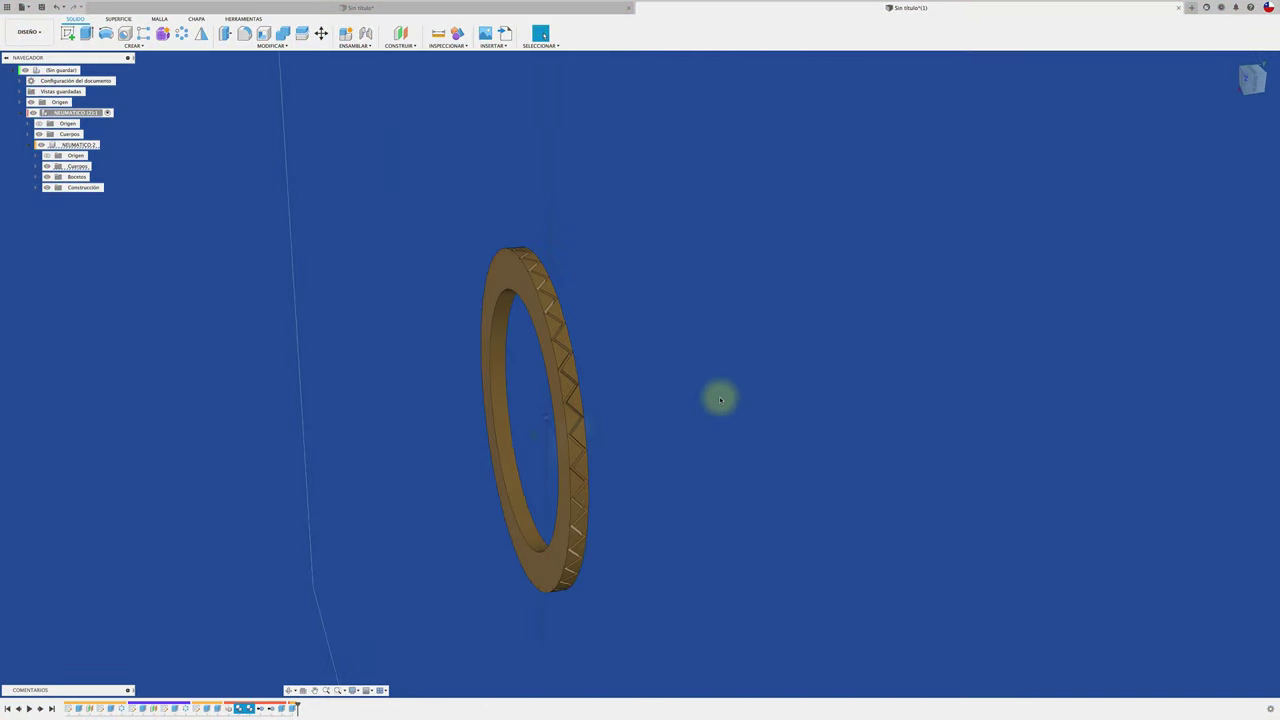
Copy NEUMATICO 2, paste it as a new component under NEUMATICO (1:1), and shift it 3 mm.
{"action": "mouse_move", "coordinate": [720, 400]}
{"action": "middle_mouse_down", "text": "shift"}
{"action": "mouse_move", "coordinate": [351, 366]}
{"action": "mouse_move", "coordinate": [294, 317]}
{"action": "mouse_move", "coordinate": [263, 257]}
{"action": "middle_mouse_up", "text": "shift"}
{"action": "left_click", "coordinate": [78, 146]}
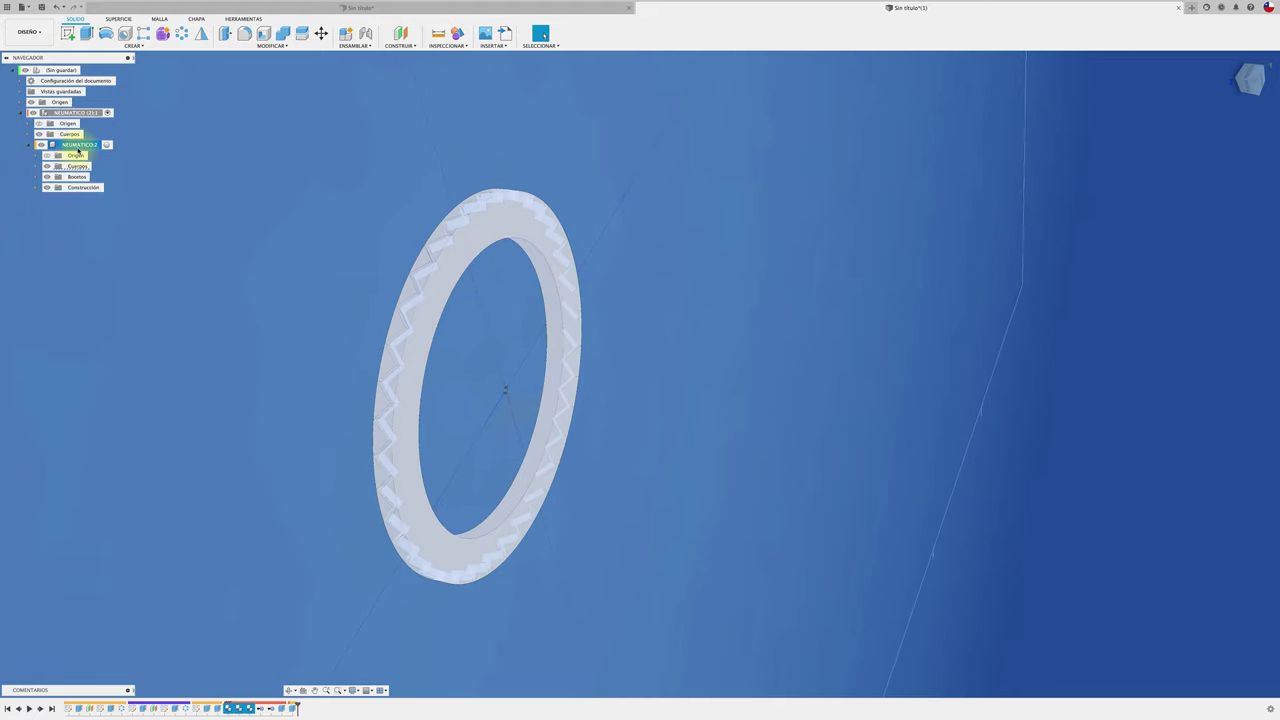
{"action": "right_click", "coordinate": [78, 149]}
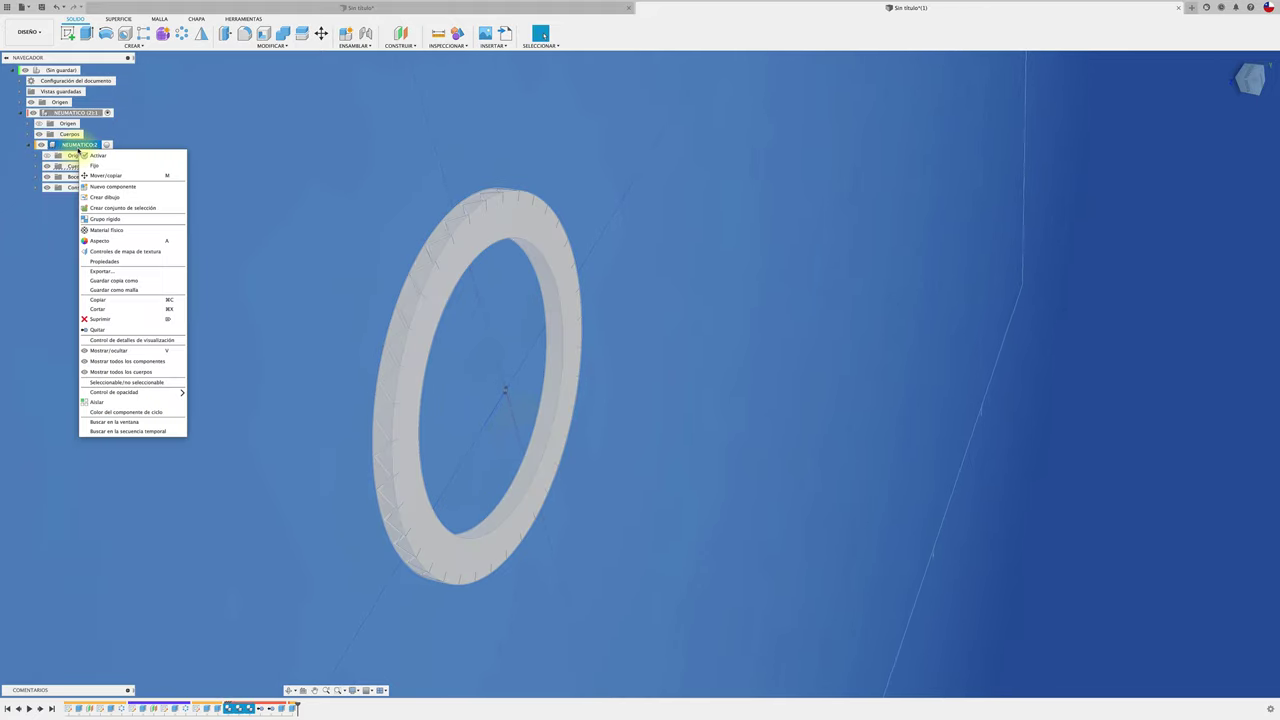
{"action": "left_click", "coordinate": [104, 300]}
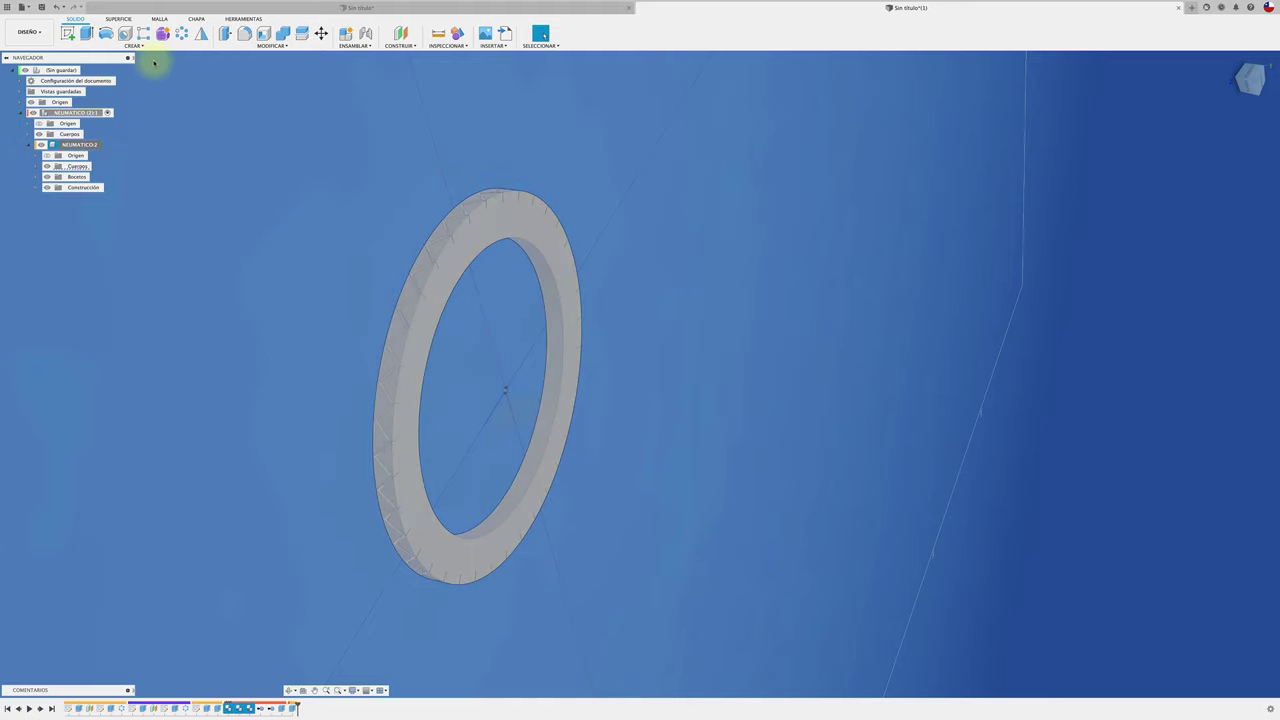
{"action": "right_click", "coordinate": [102, 114]}
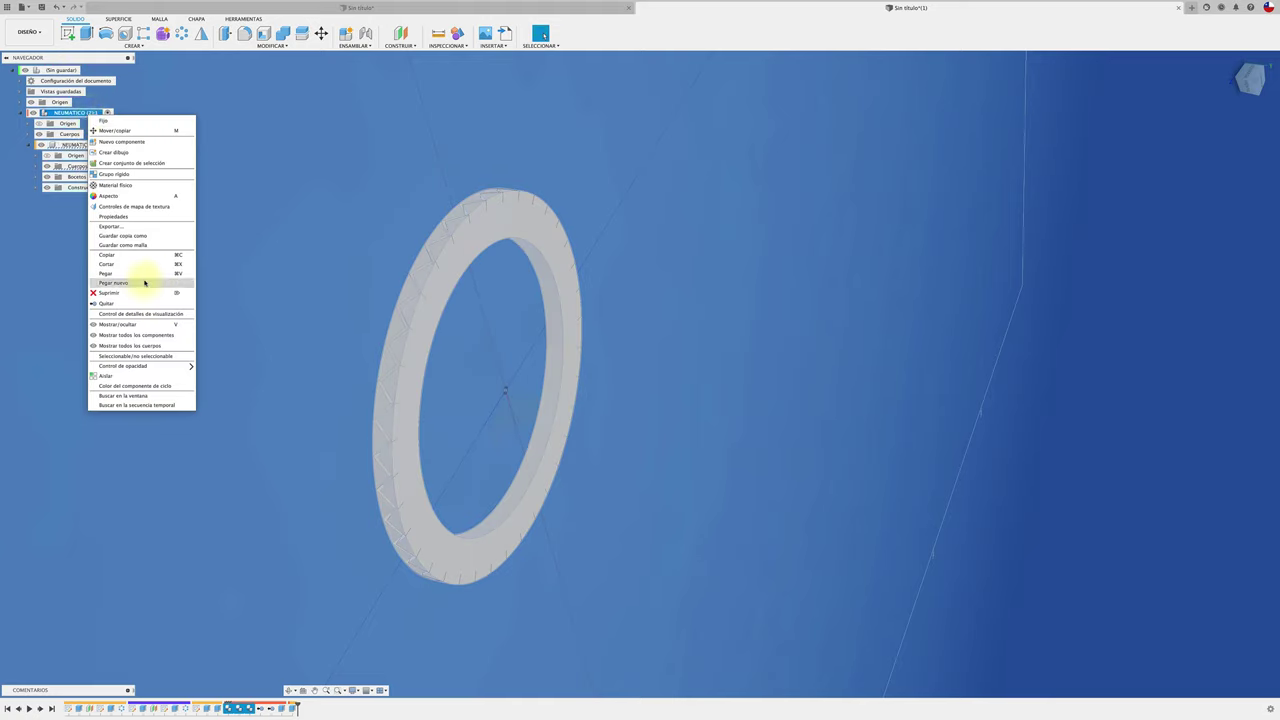
{"action": "left_click", "coordinate": [144, 283]}
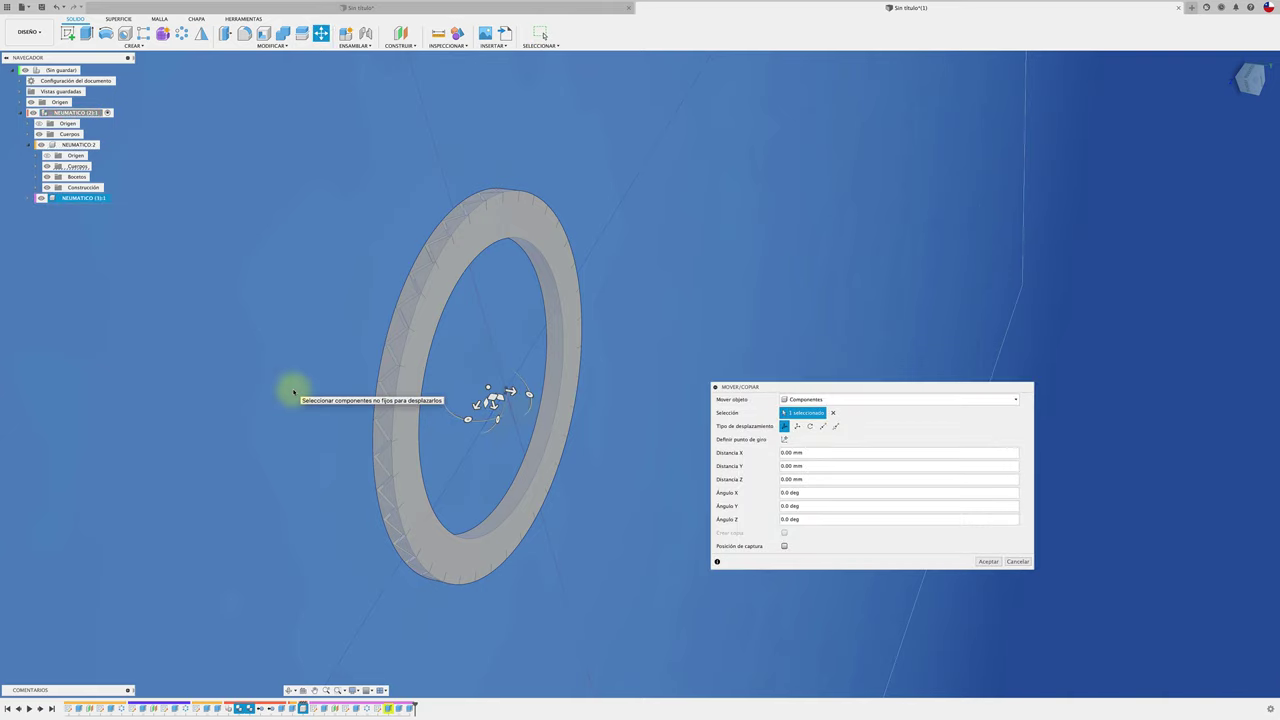
{"action": "left_click_drag", "start_coordinate": [510, 390], "coordinate": [540, 396]}
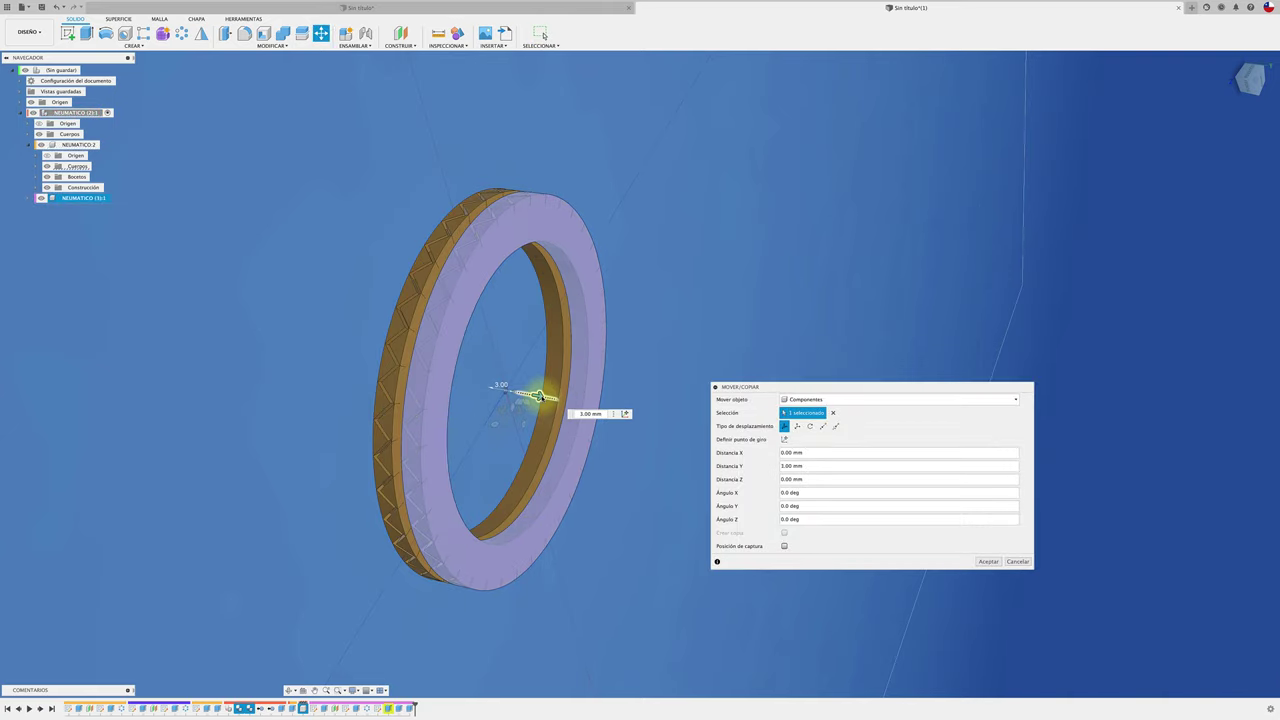
{"action": "left_click", "coordinate": [986, 562]}
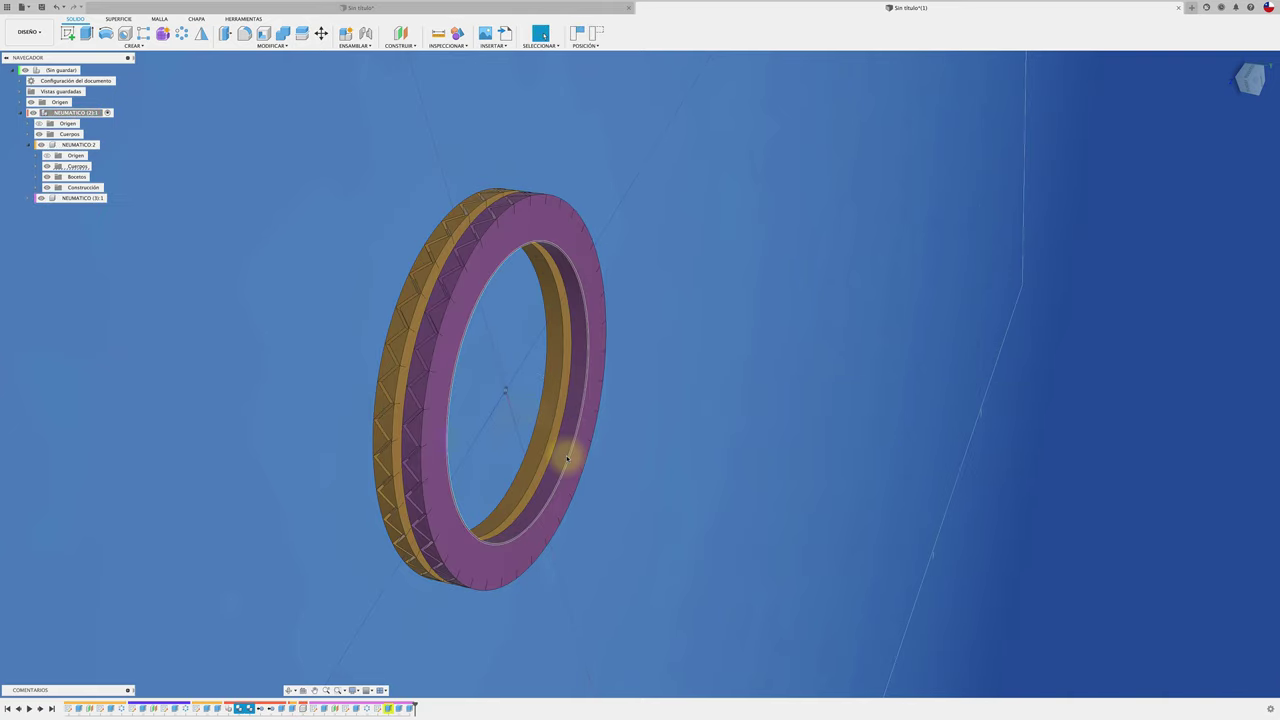
Joint the pasted NEUMATICO (3):1 ring flush against the original ring.
{"action": "mouse_move", "coordinate": [471, 443]}
{"action": "middle_mouse_down", "text": "shift"}
{"action": "mouse_move", "coordinate": [409, 454]}
{"action": "mouse_move", "coordinate": [629, 480]}
{"action": "mouse_move", "coordinate": [617, 497]}
{"action": "middle_mouse_up", "text": "shift"}
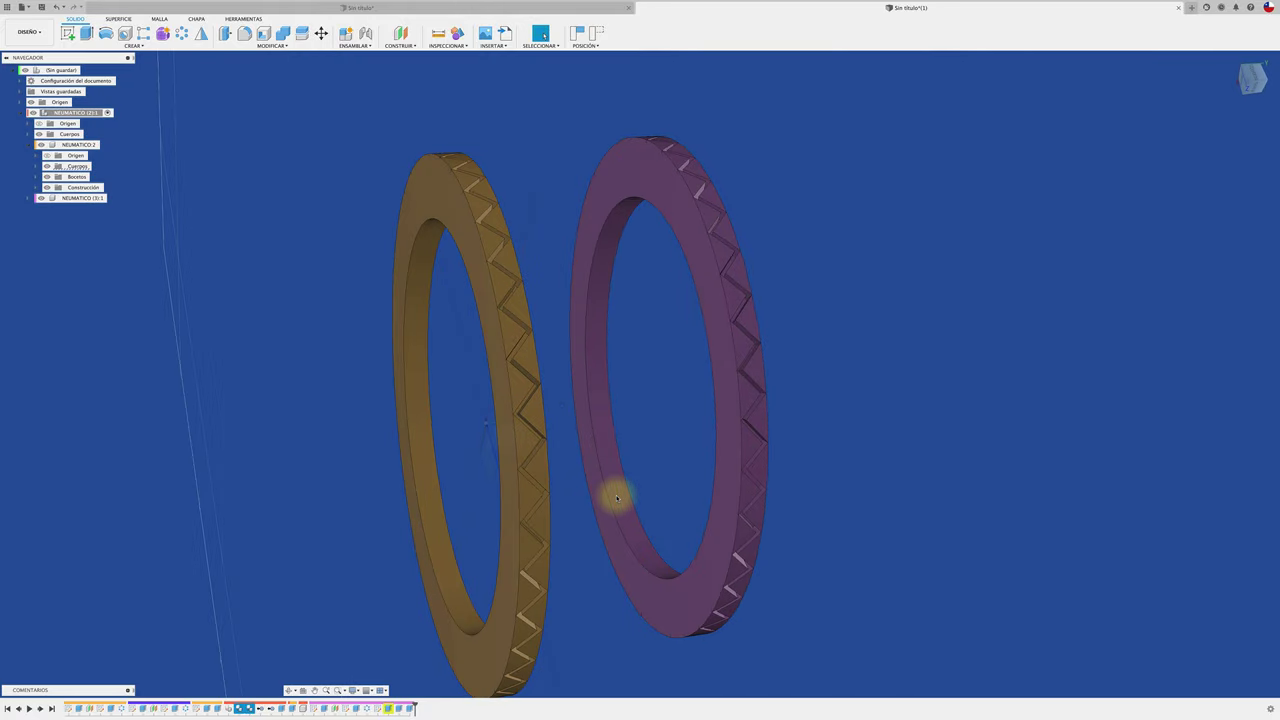
{"action": "key", "text": "j"}
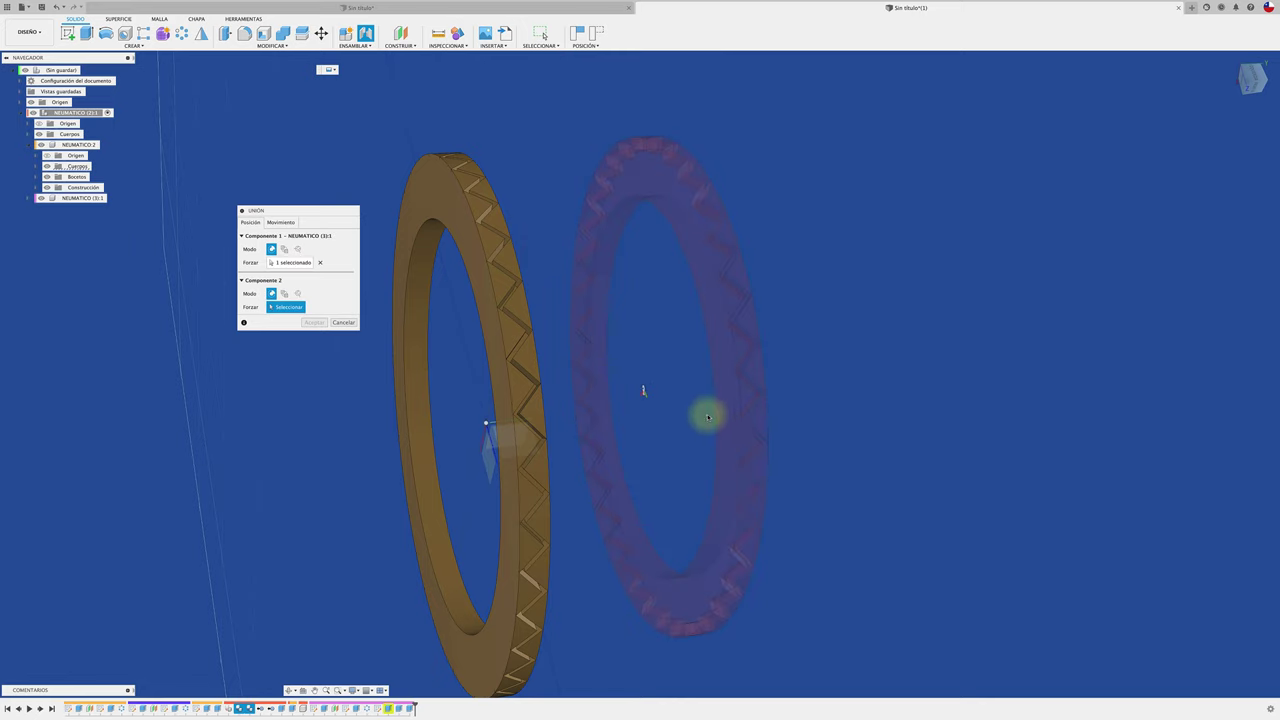
{"action": "left_click", "coordinate": [649, 431]}
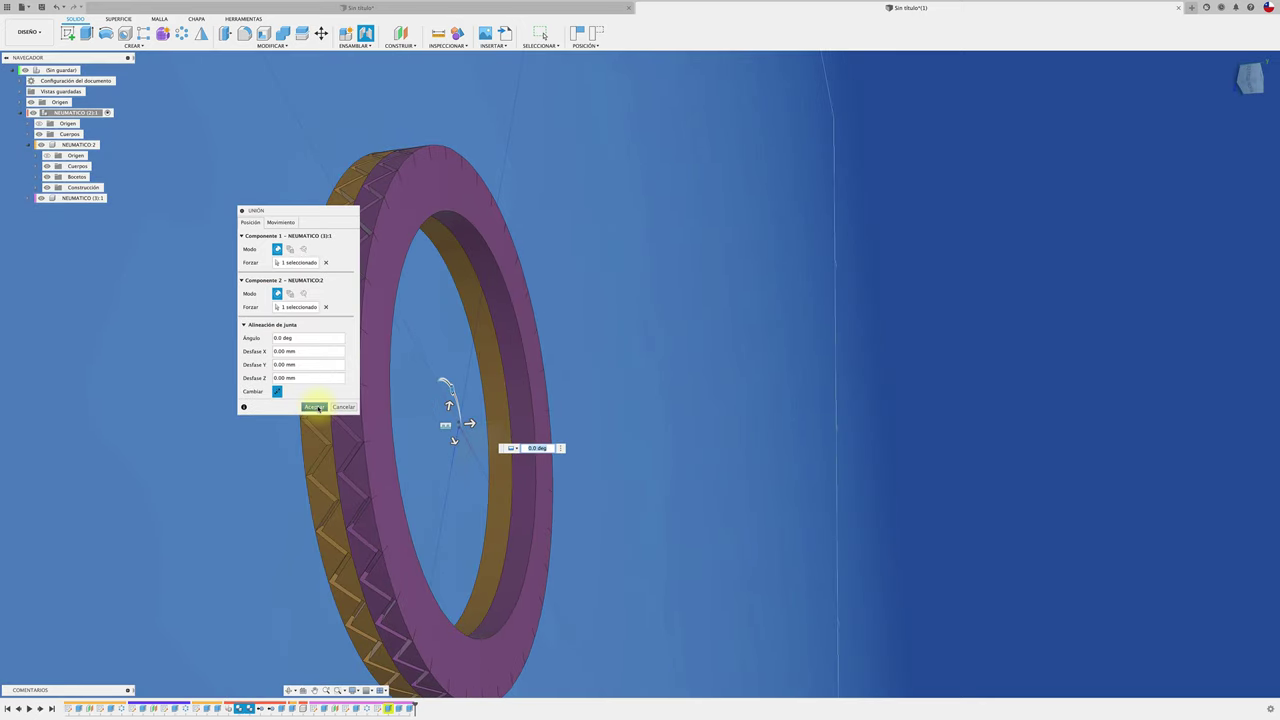
{"action": "left_click", "coordinate": [316, 407]}
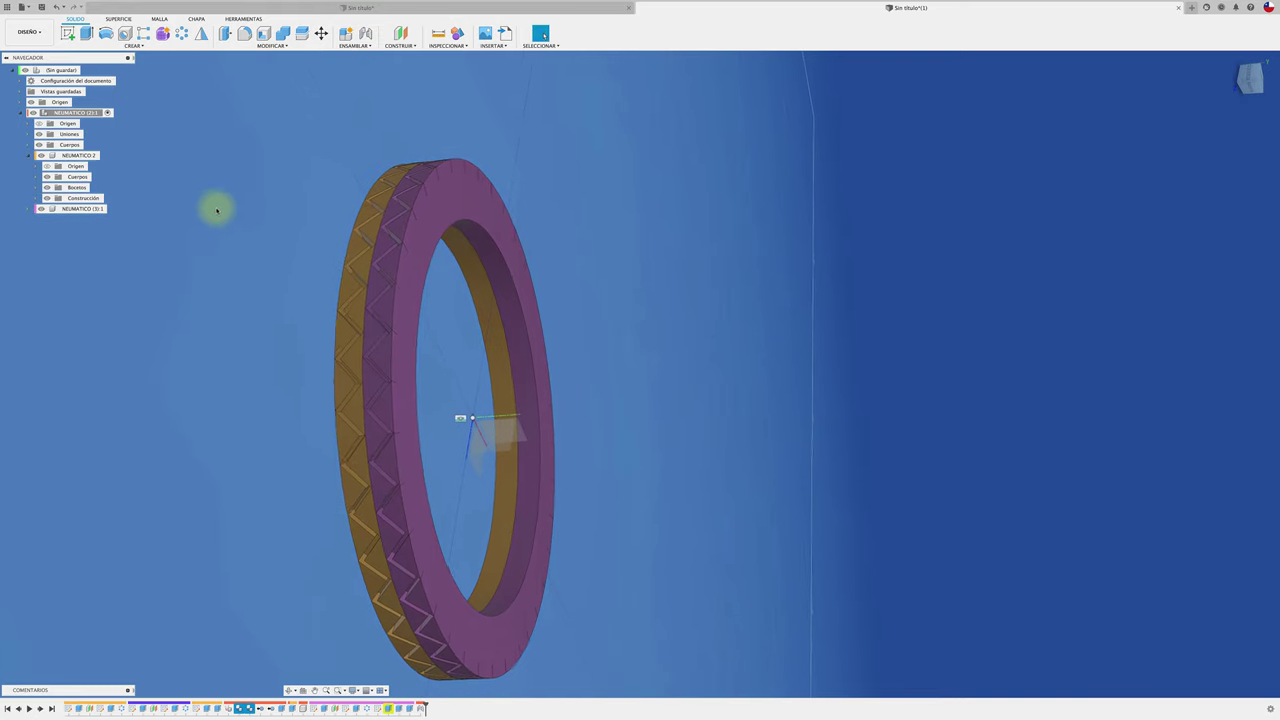
Paste another ring copy, NEUMATICO (4):1, shifted 9 mm sideways.
{"action": "left_click", "coordinate": [28, 157]}
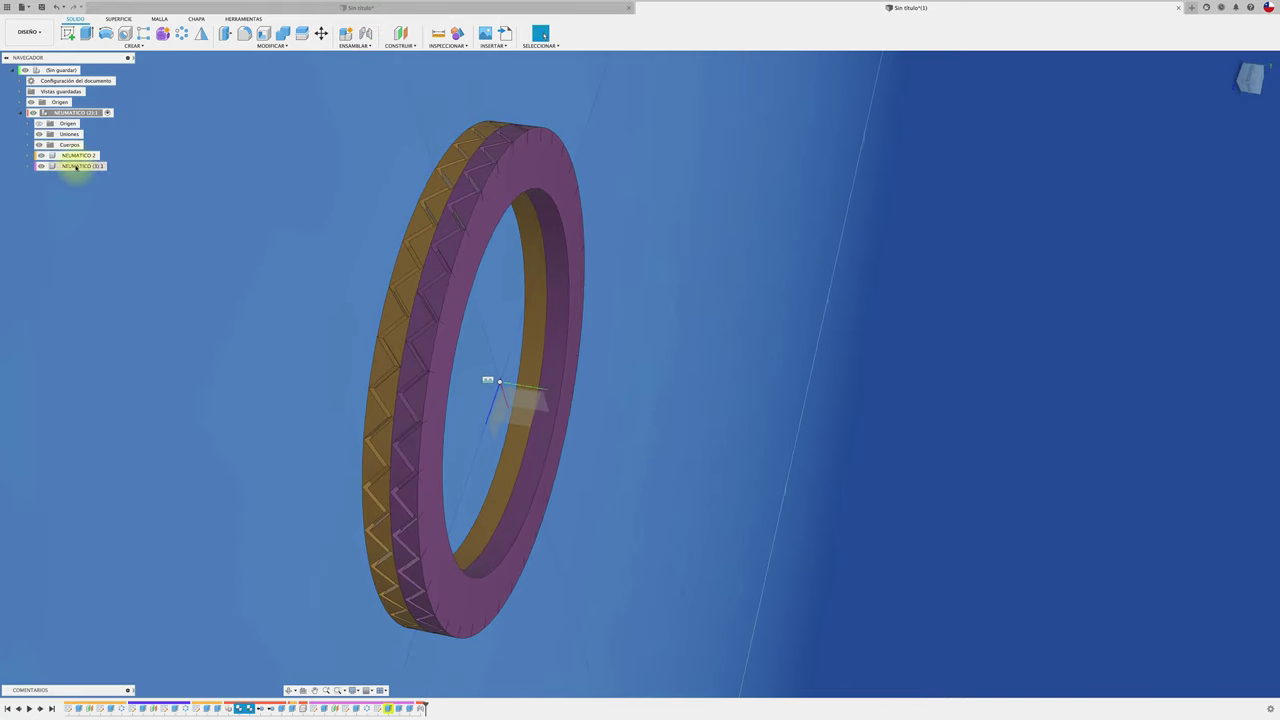
{"action": "left_click", "coordinate": [77, 156]}
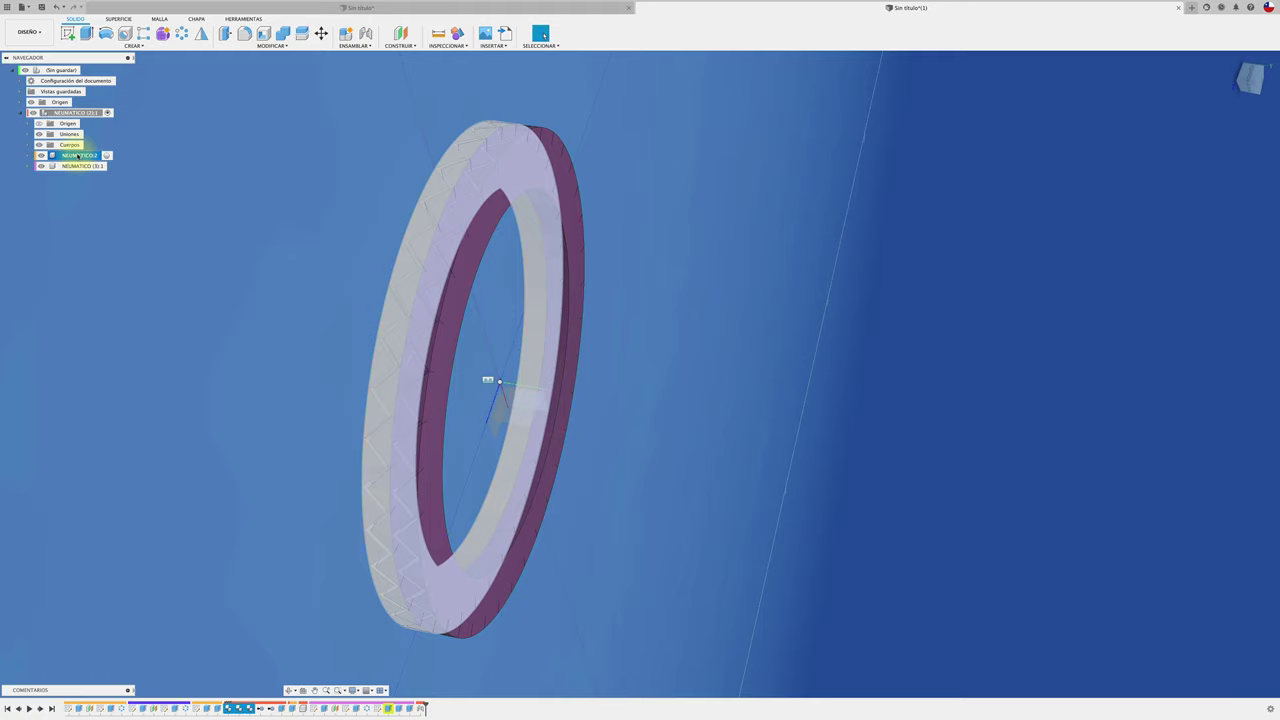
{"action": "left_click", "coordinate": [108, 120]}
{"action": "right_click", "coordinate": [89, 116]}
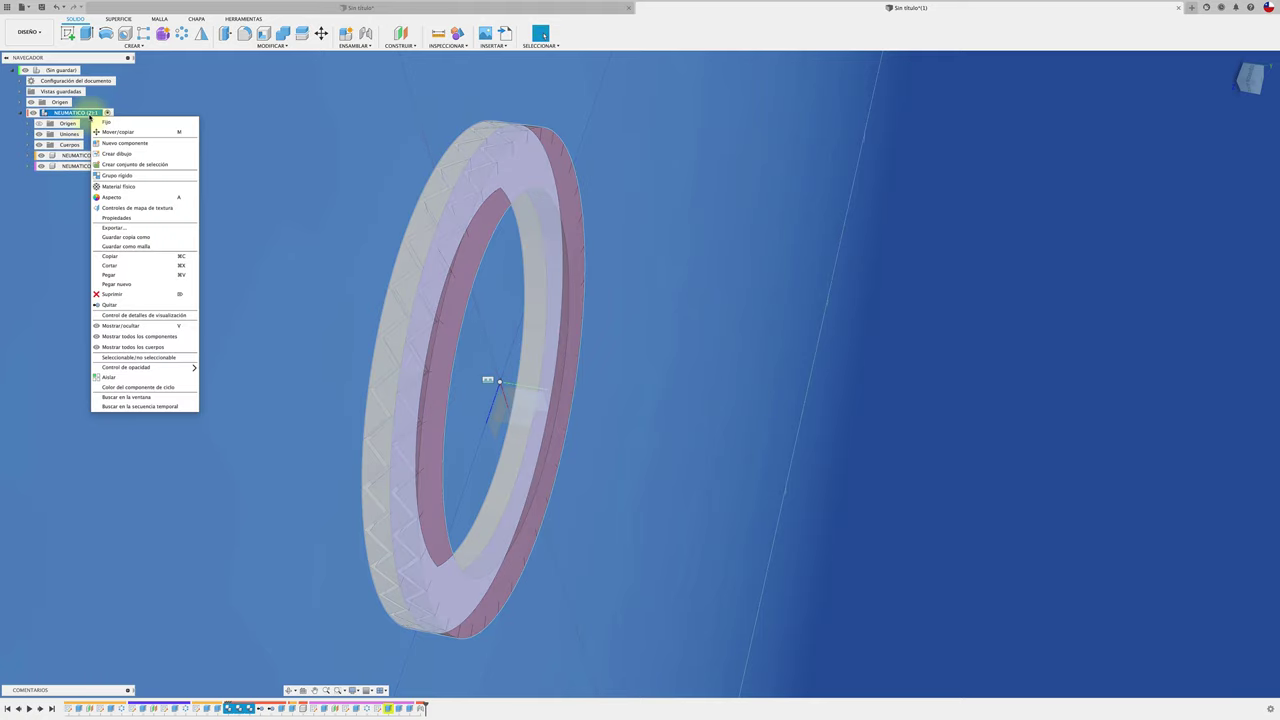
{"action": "left_click", "coordinate": [126, 285]}
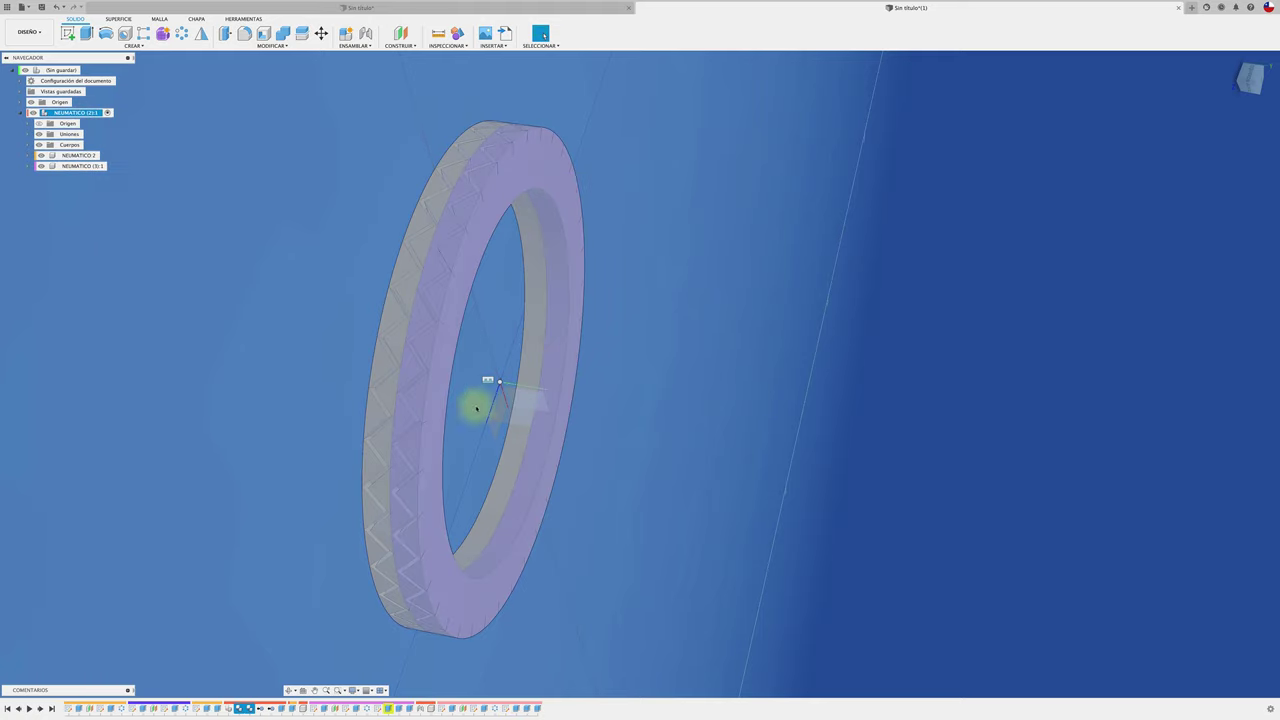
{"action": "left_click_drag", "start_coordinate": [499, 384], "coordinate": [610, 400]}
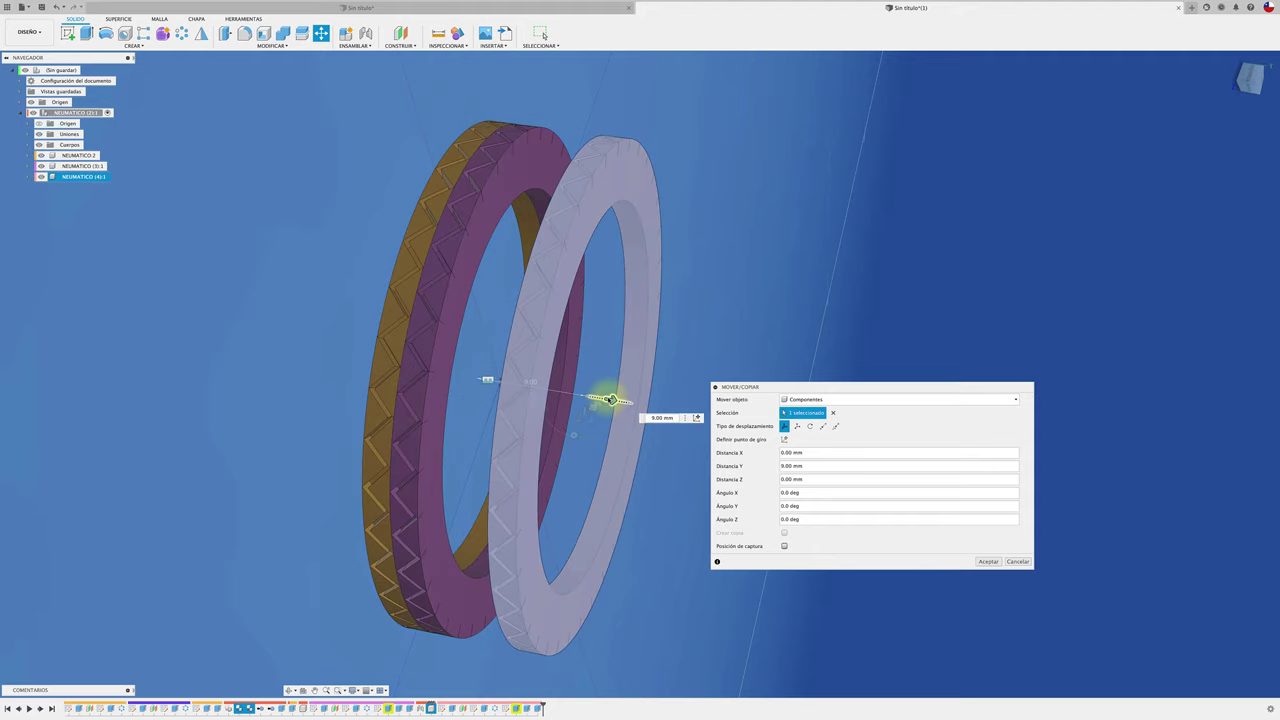
{"action": "left_click", "coordinate": [987, 562]}
Joint NEUMATICO (4):1 flush against NEUMATICO (3):1.
{"action": "middle_click_drag", "start_coordinate": [591, 486], "coordinate": [674, 480], "text": "shift"}
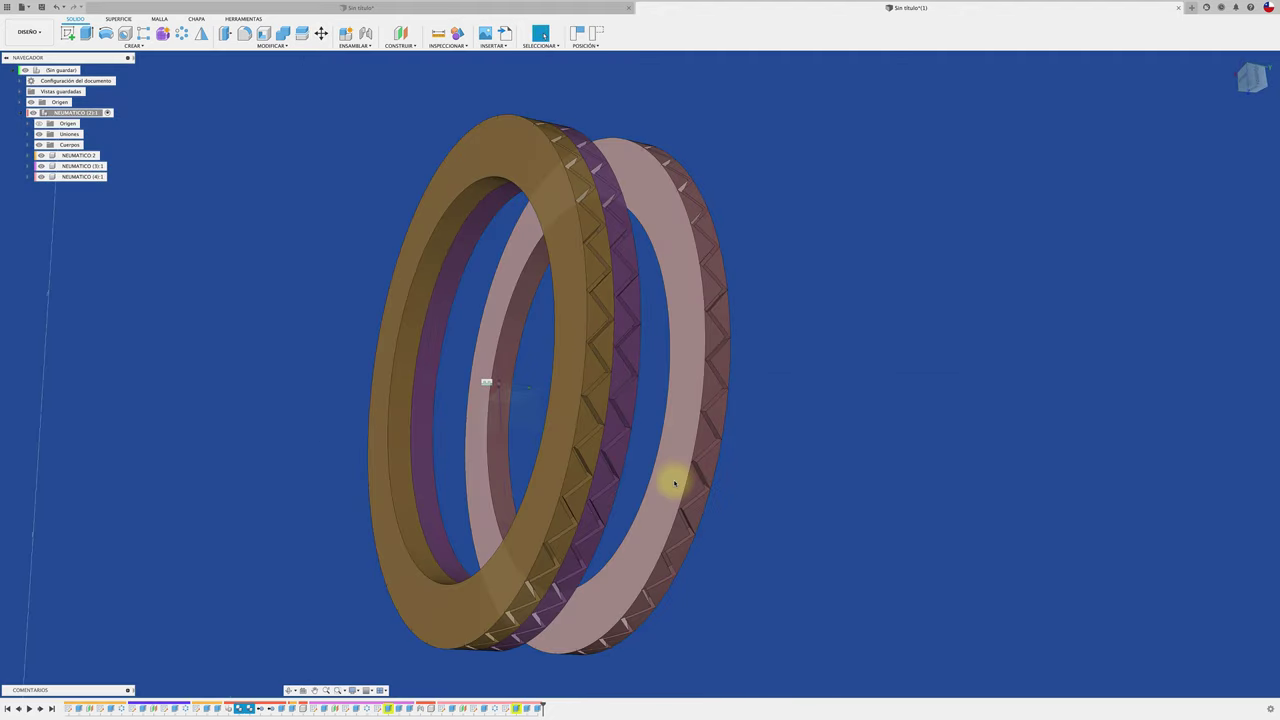
{"action": "key", "text": "j"}
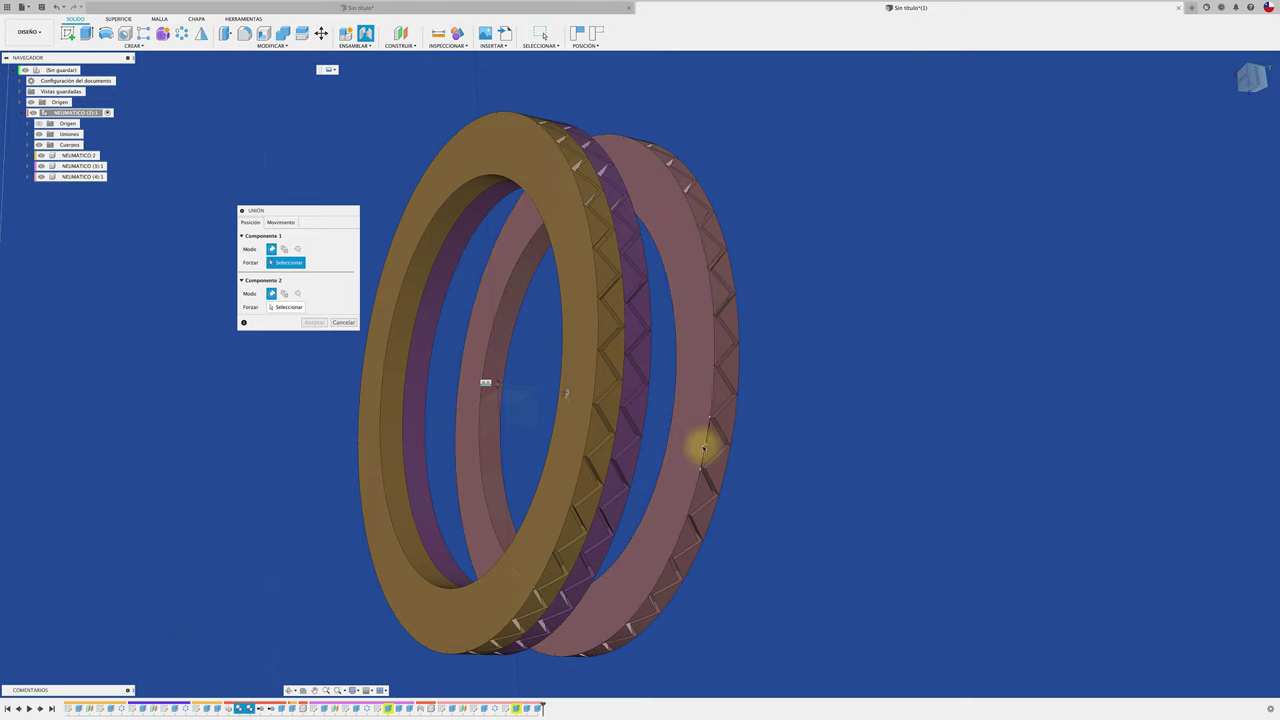
{"action": "left_click", "coordinate": [703, 453]}
{"action": "middle_click_drag", "start_coordinate": [694, 449], "coordinate": [543, 443], "text": "shift"}
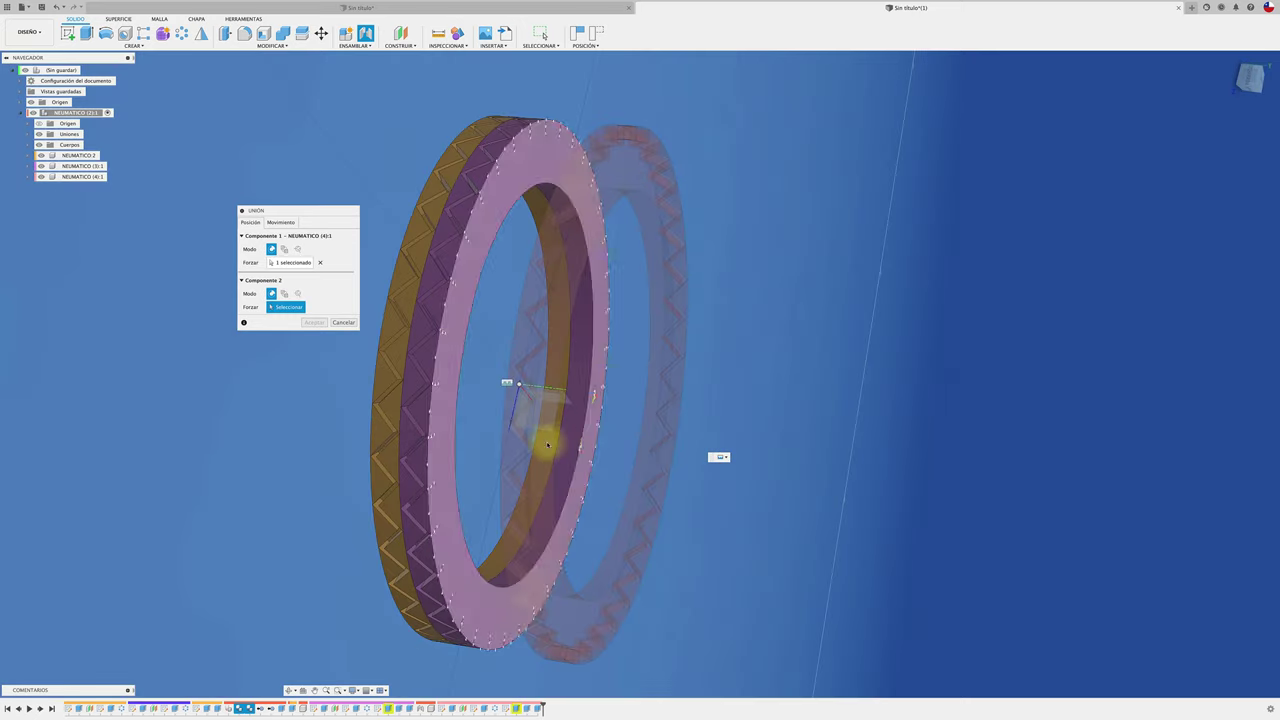
{"action": "left_click", "coordinate": [424, 474]}
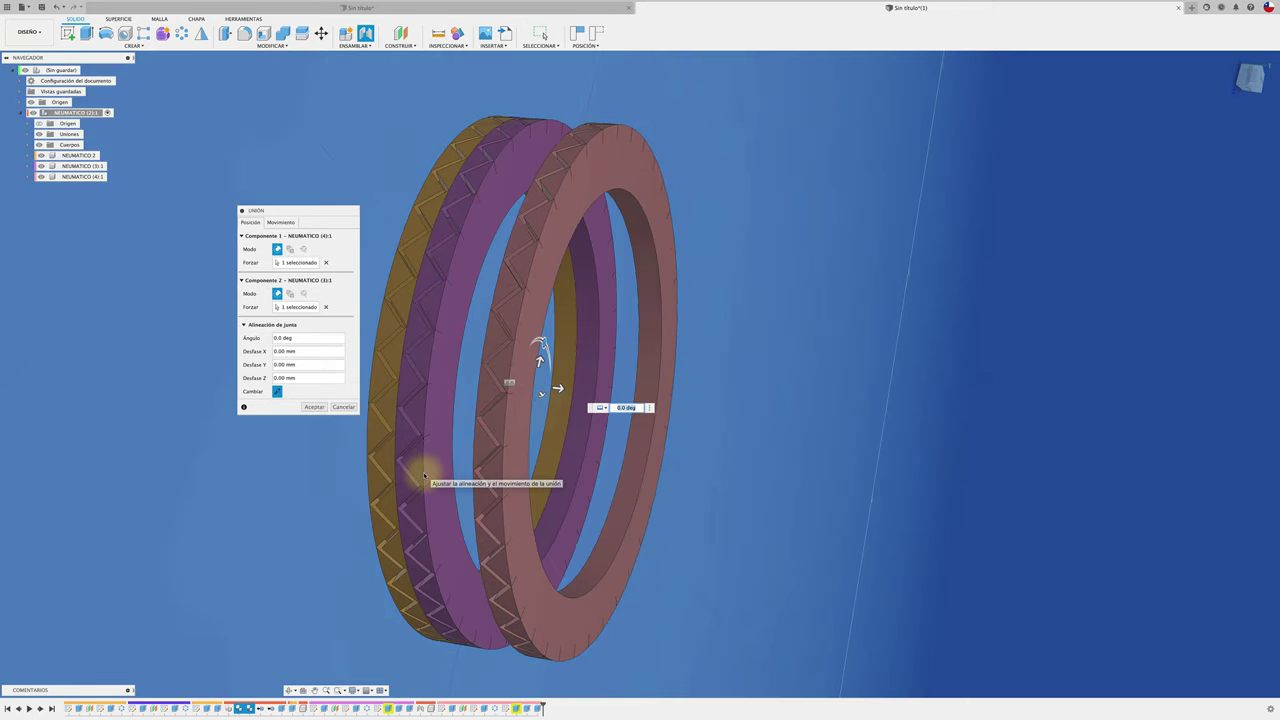
{"action": "left_click", "coordinate": [313, 408]}
{"action": "middle_click_drag", "start_coordinate": [323, 420], "coordinate": [540, 286], "text": "shift"}
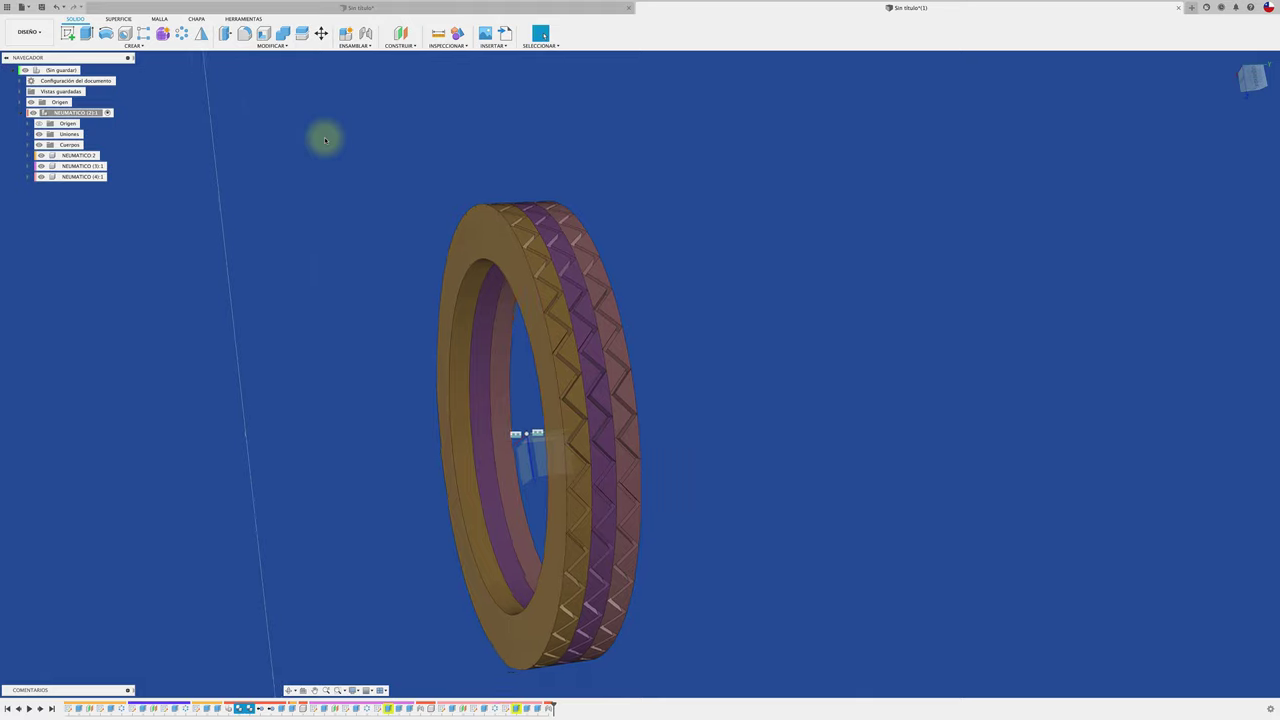
Combine the front ring with the middle ring using Join.
{"action": "left_click", "coordinate": [283, 33]}
{"action": "left_click", "coordinate": [482, 171]}
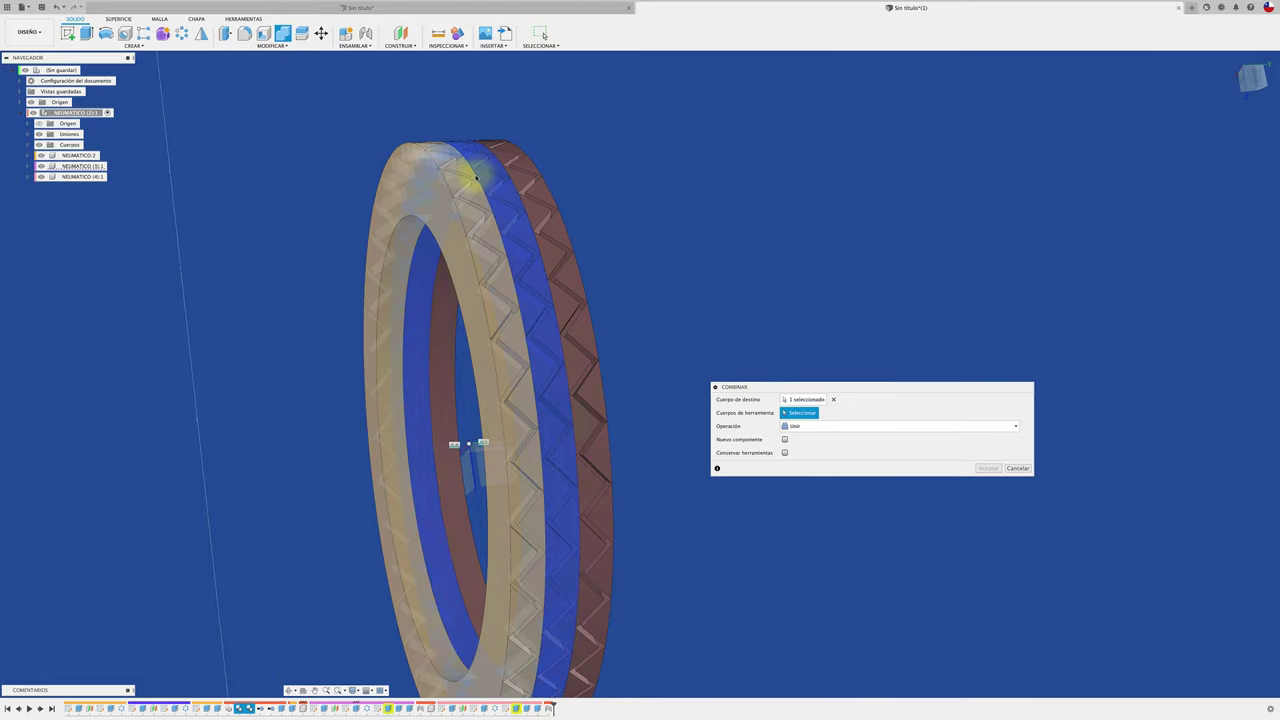
{"action": "left_click", "coordinate": [490, 200]}
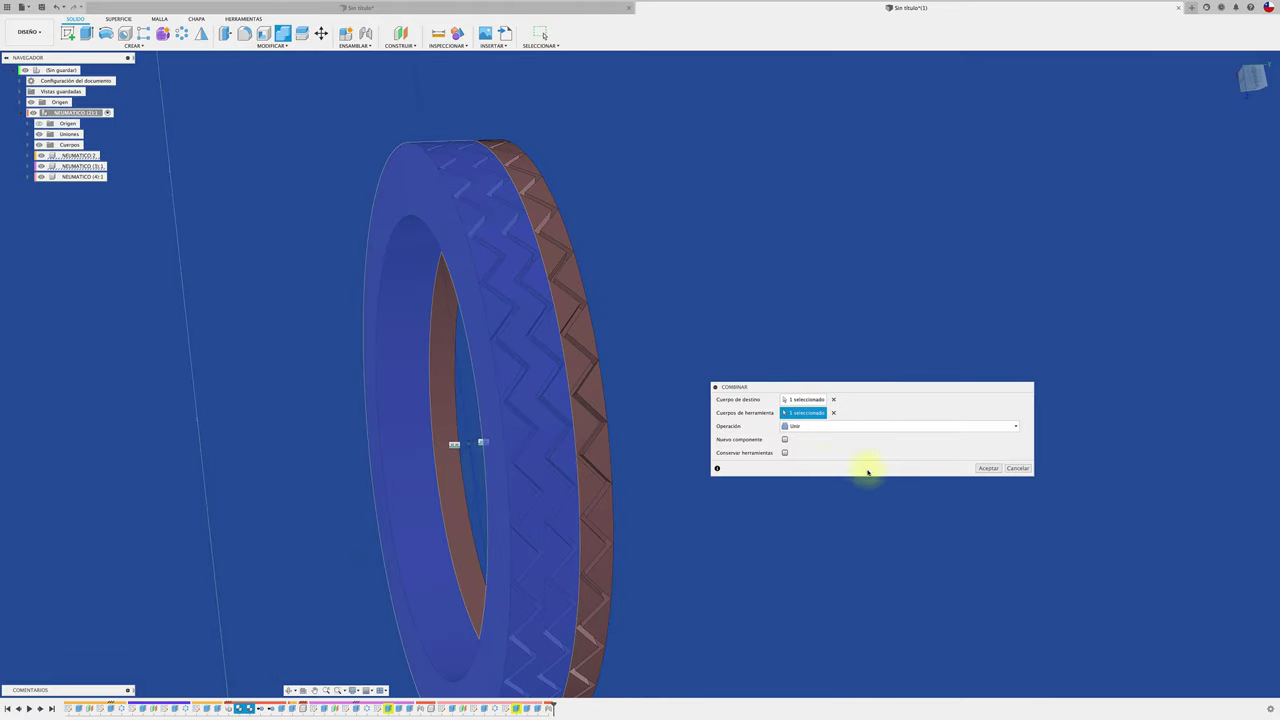
{"action": "left_click", "coordinate": [988, 468]}
Combine the merged ring with the back ring into one tyre body, then return to the Home view.
{"action": "middle_click_drag", "start_coordinate": [709, 274], "coordinate": [420, 100], "text": "shift"}
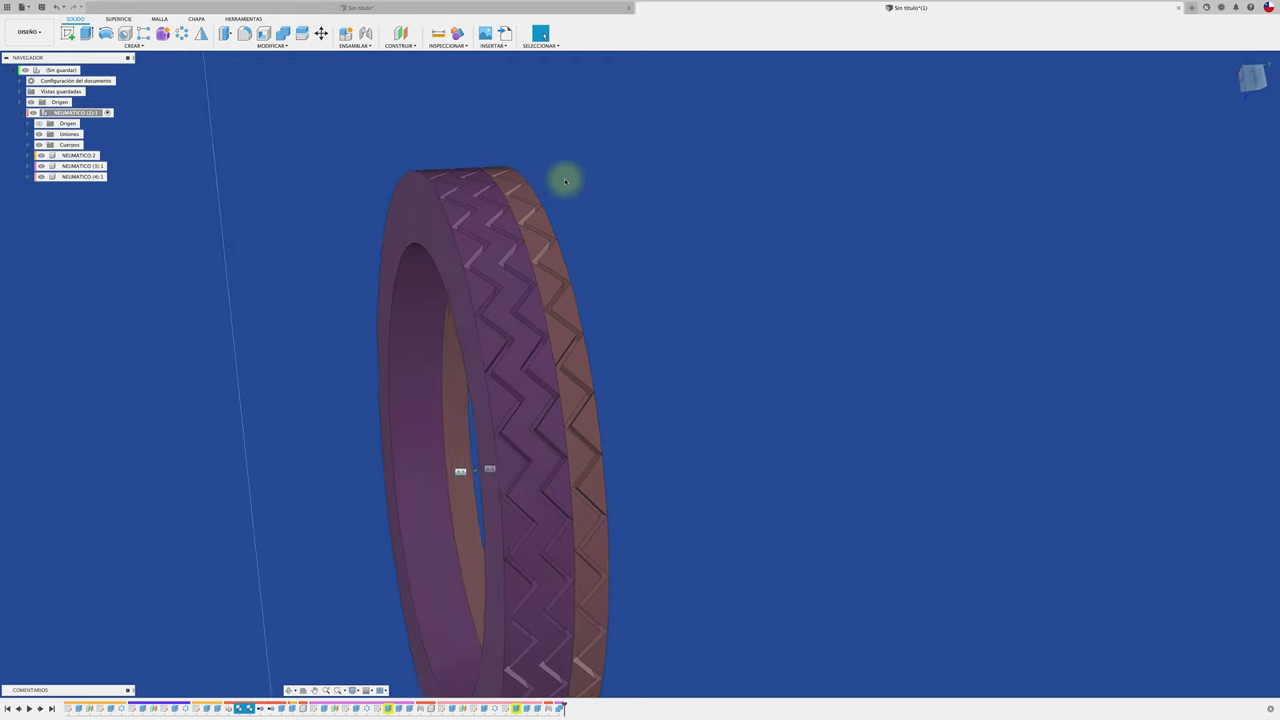
{"action": "left_click", "coordinate": [283, 33]}
{"action": "left_click", "coordinate": [514, 214]}
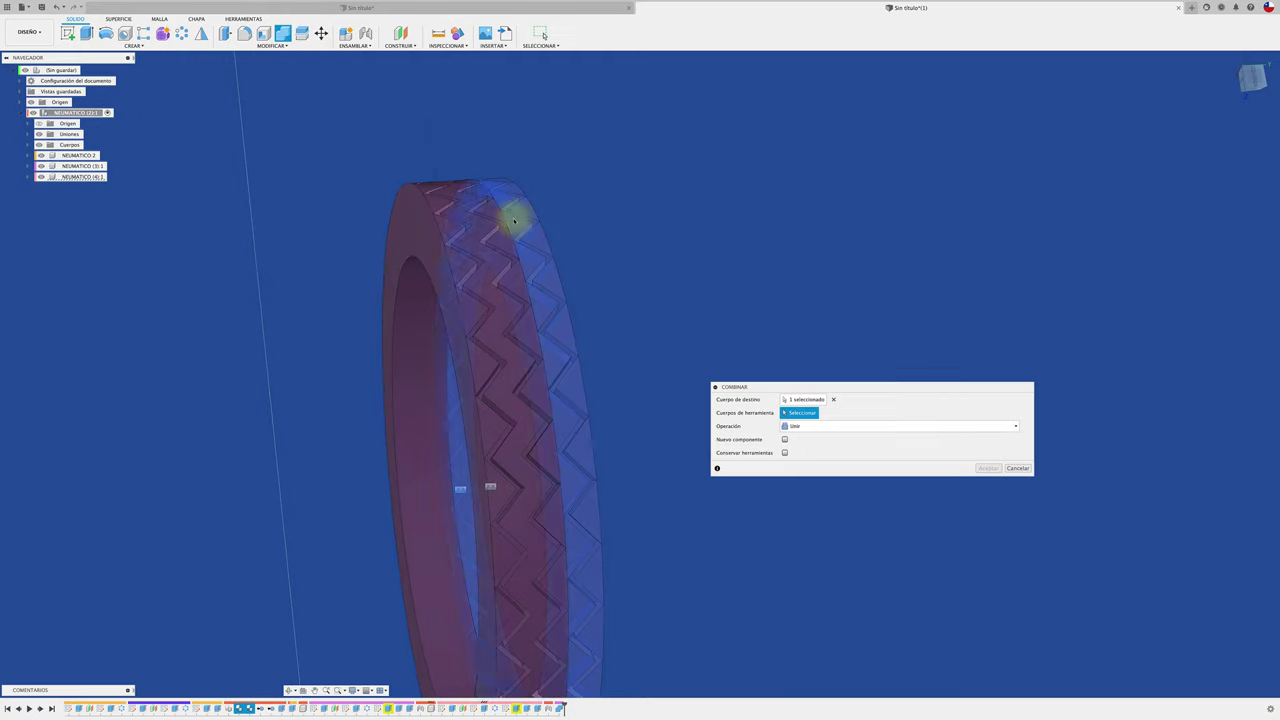
{"action": "left_click", "coordinate": [500, 221]}
{"action": "left_click", "coordinate": [490, 229]}
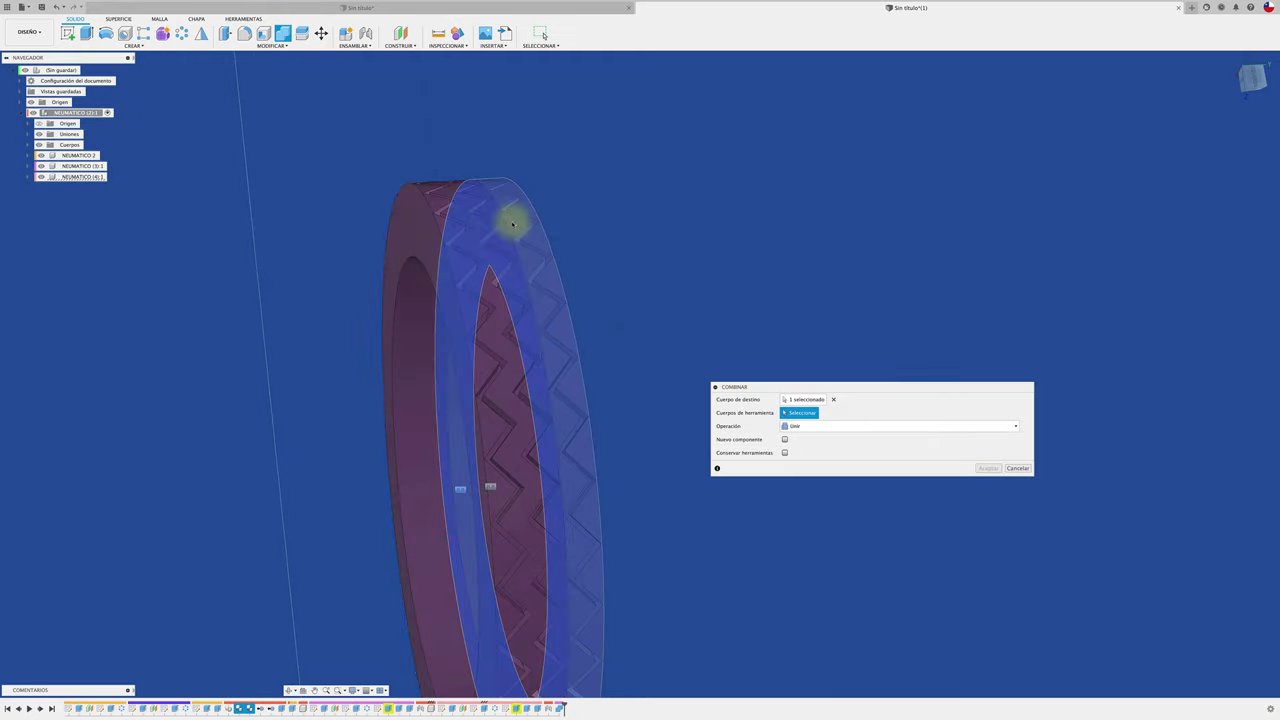
{"action": "left_click", "coordinate": [494, 232]}
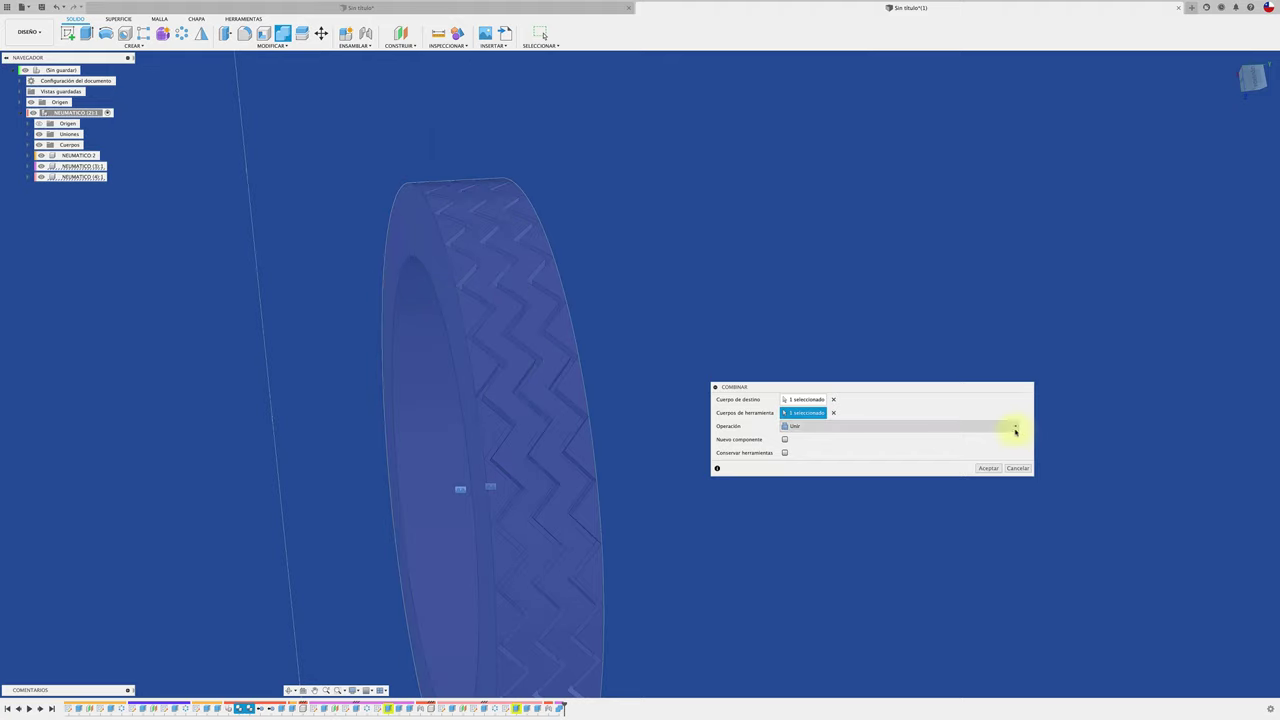
{"action": "left_click", "coordinate": [988, 469]}
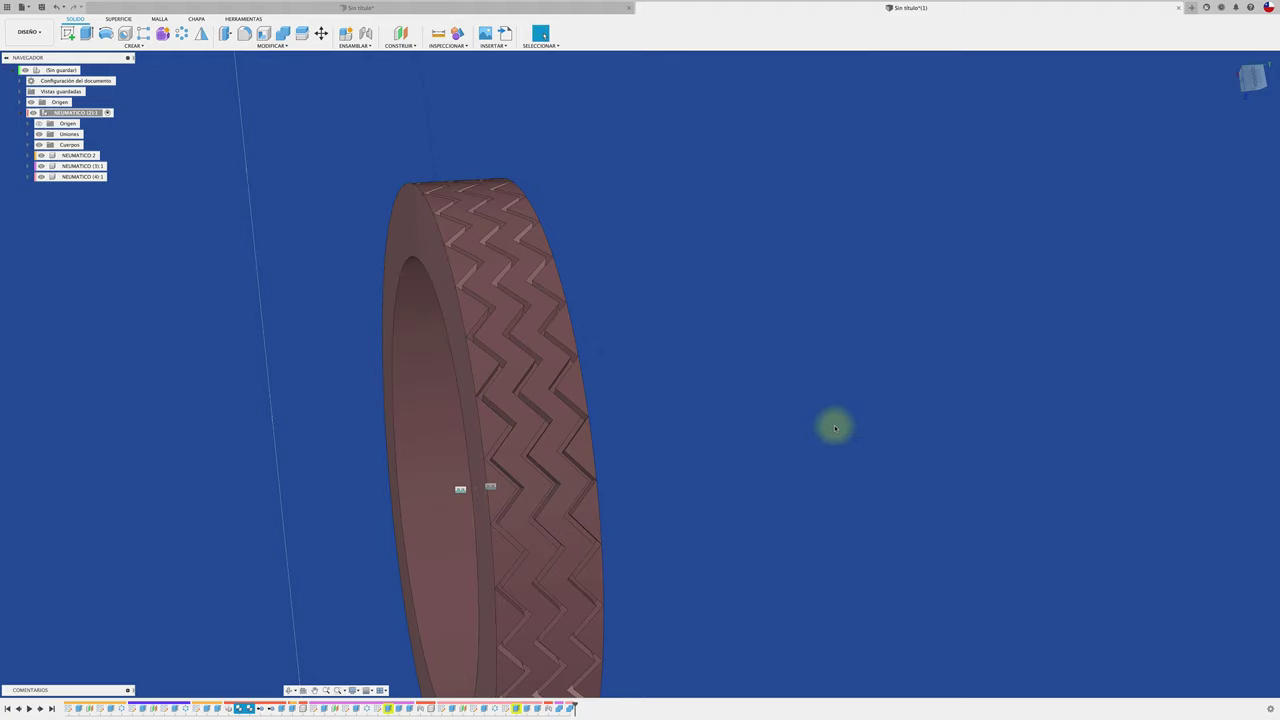
{"action": "key", "text": "F6"}
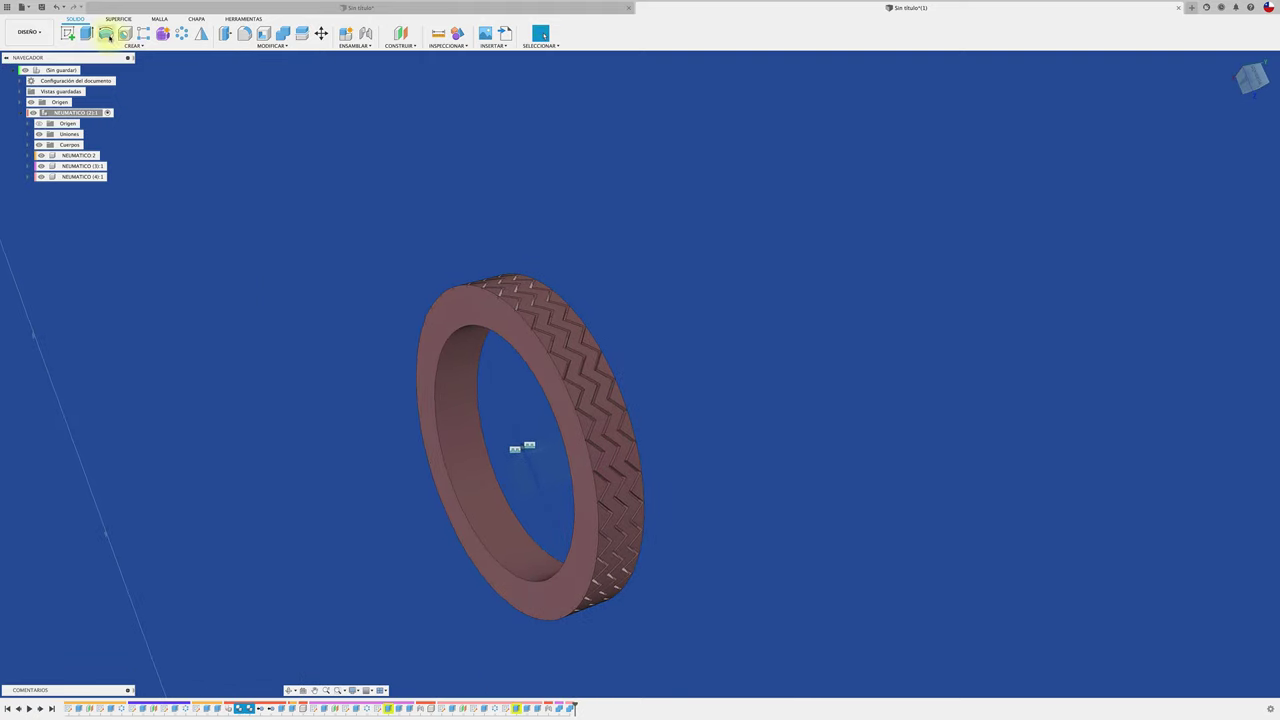
{"action": "left_click", "coordinate": [91, 34]}
{"action": "left_click", "coordinate": [452, 317]}
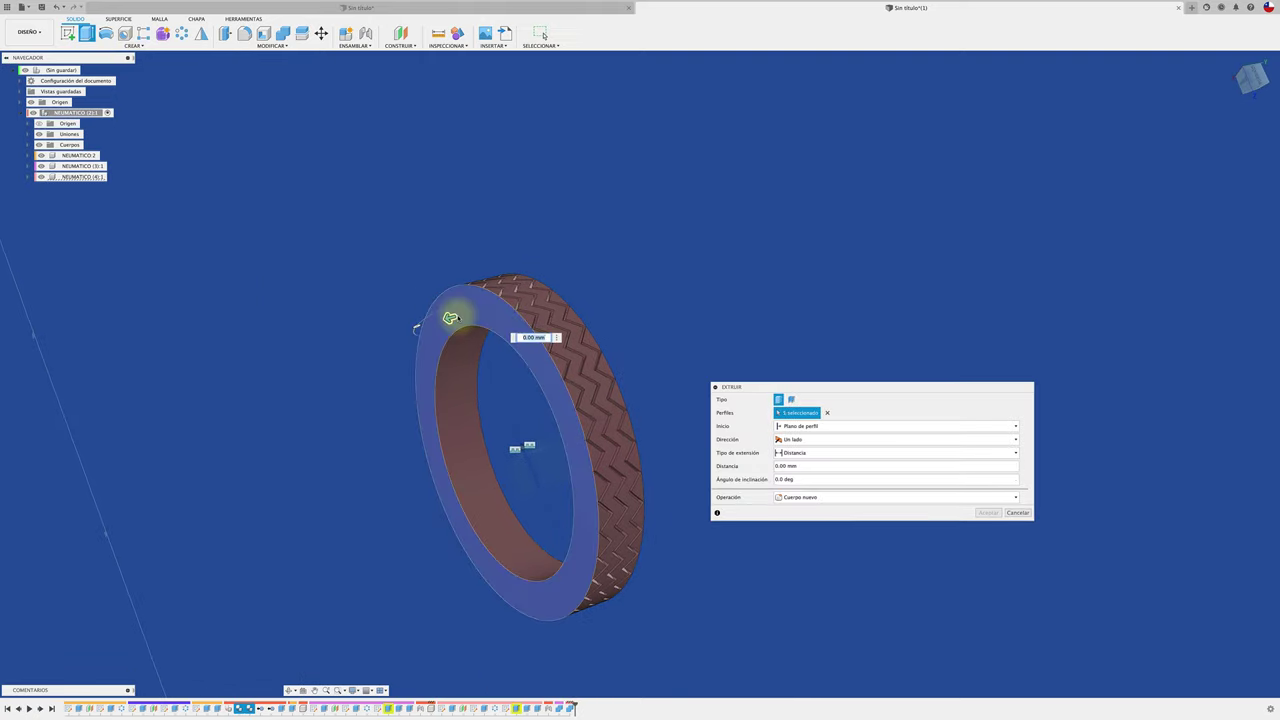
{"action": "left_click_drag", "start_coordinate": [450, 318], "coordinate": [430, 322]}
{"action": "middle_click_drag", "start_coordinate": [430, 322], "coordinate": [428, 323], "text": "shift"}
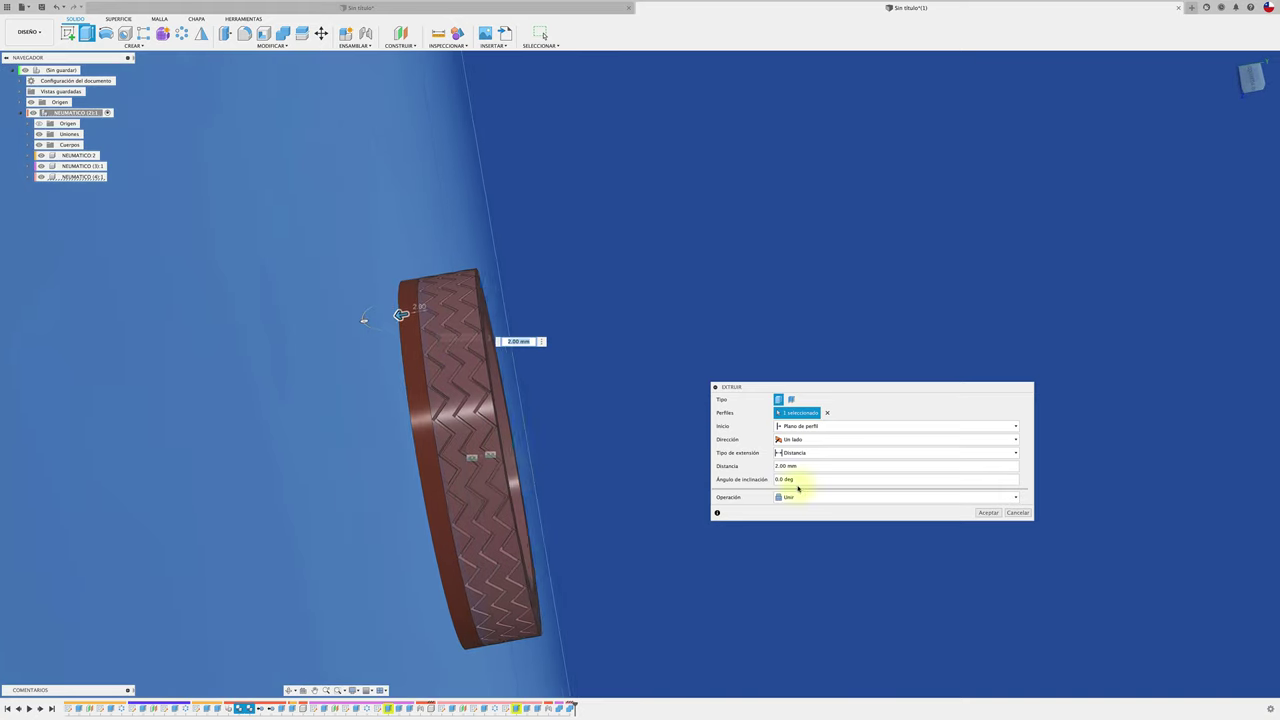
{"action": "left_click", "coordinate": [989, 514]}
{"action": "middle_click_drag", "start_coordinate": [377, 283], "coordinate": [81, 41], "text": "shift"}
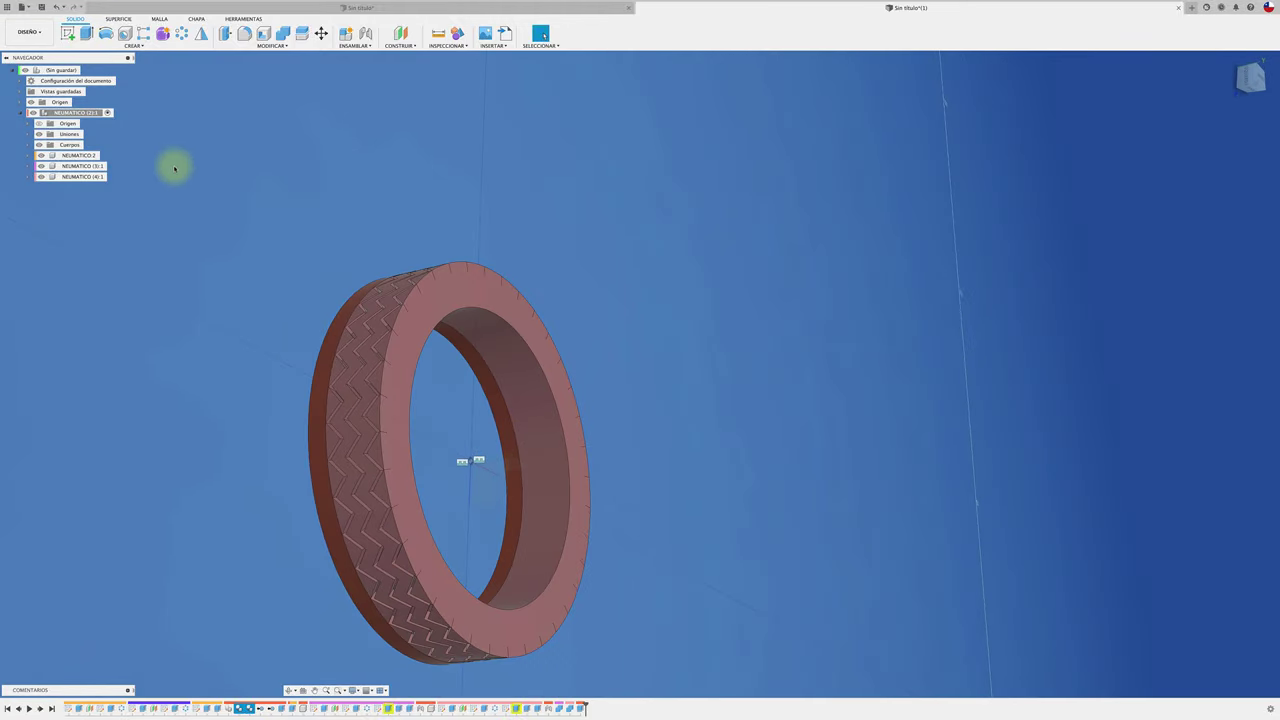
{"action": "key", "text": "ctrl+z"}
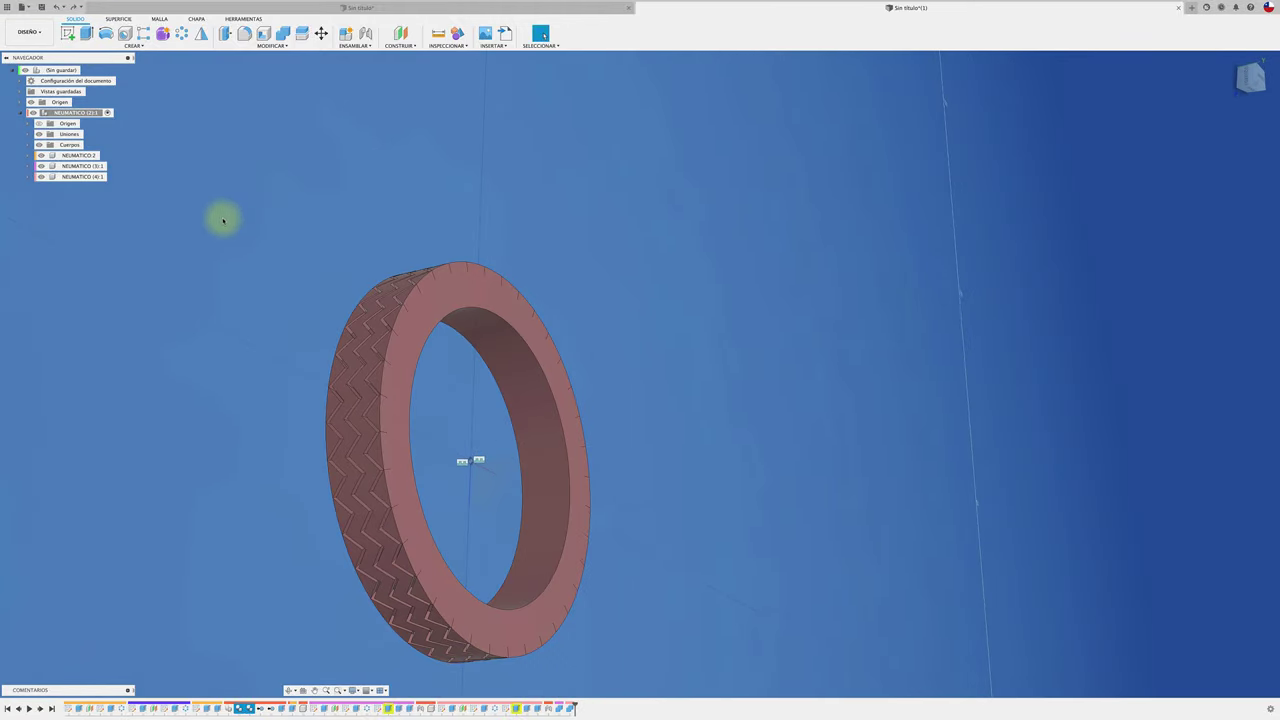
{"action": "middle_click_drag", "start_coordinate": [100, 162], "coordinate": [180, 208], "text": "shift"}
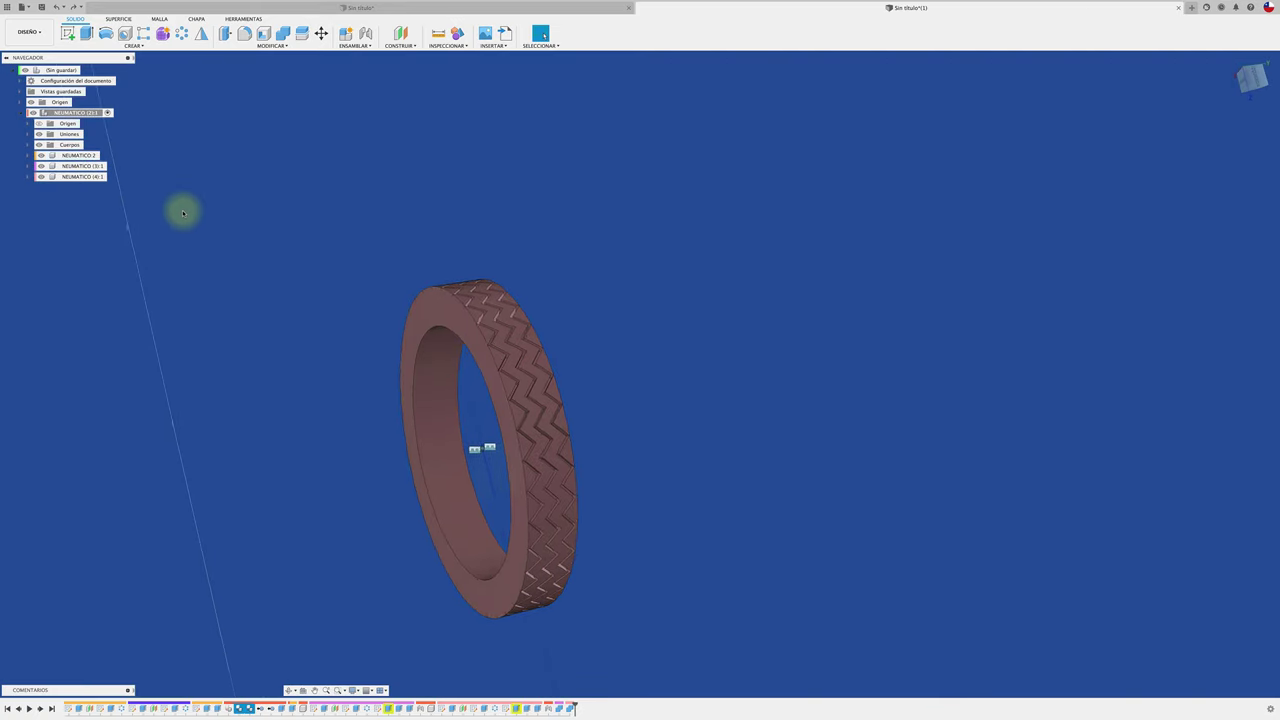
Toggle the NEUMATICO (4):1 tyre's visibility and cancel the unused extrusion.
{"action": "left_click", "coordinate": [86, 34]}
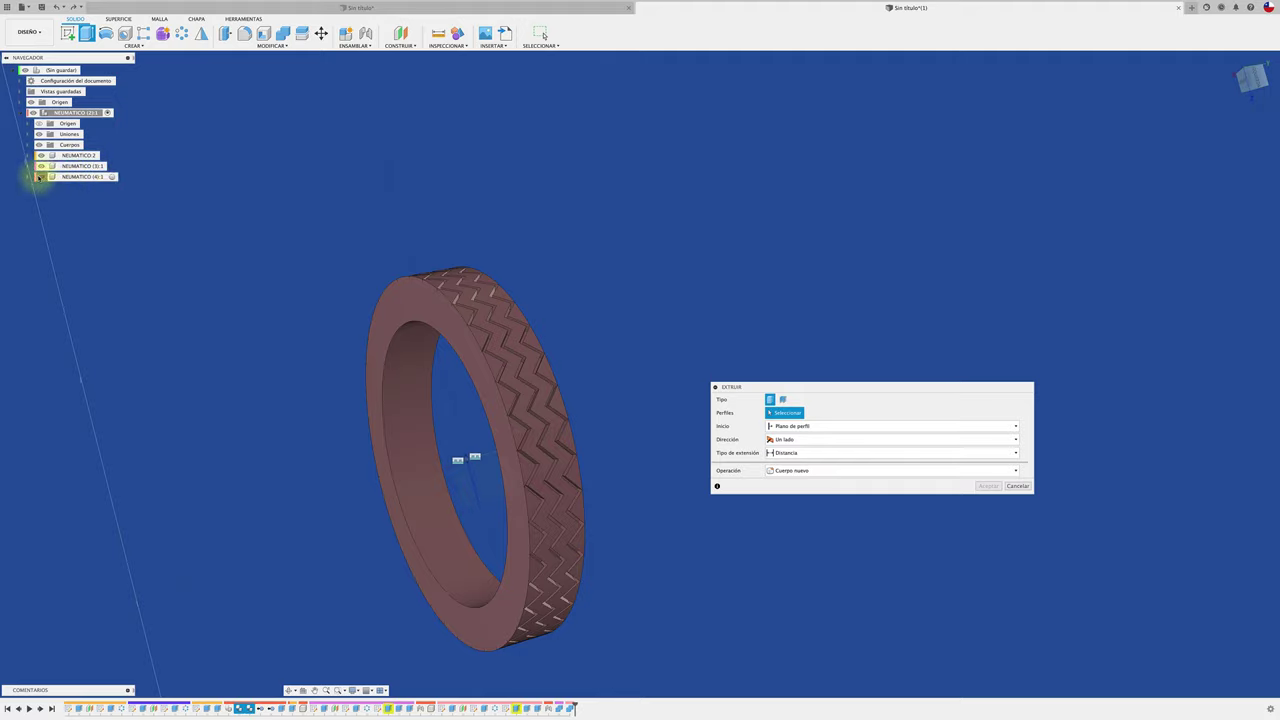
{"action": "left_click", "coordinate": [38, 177]}
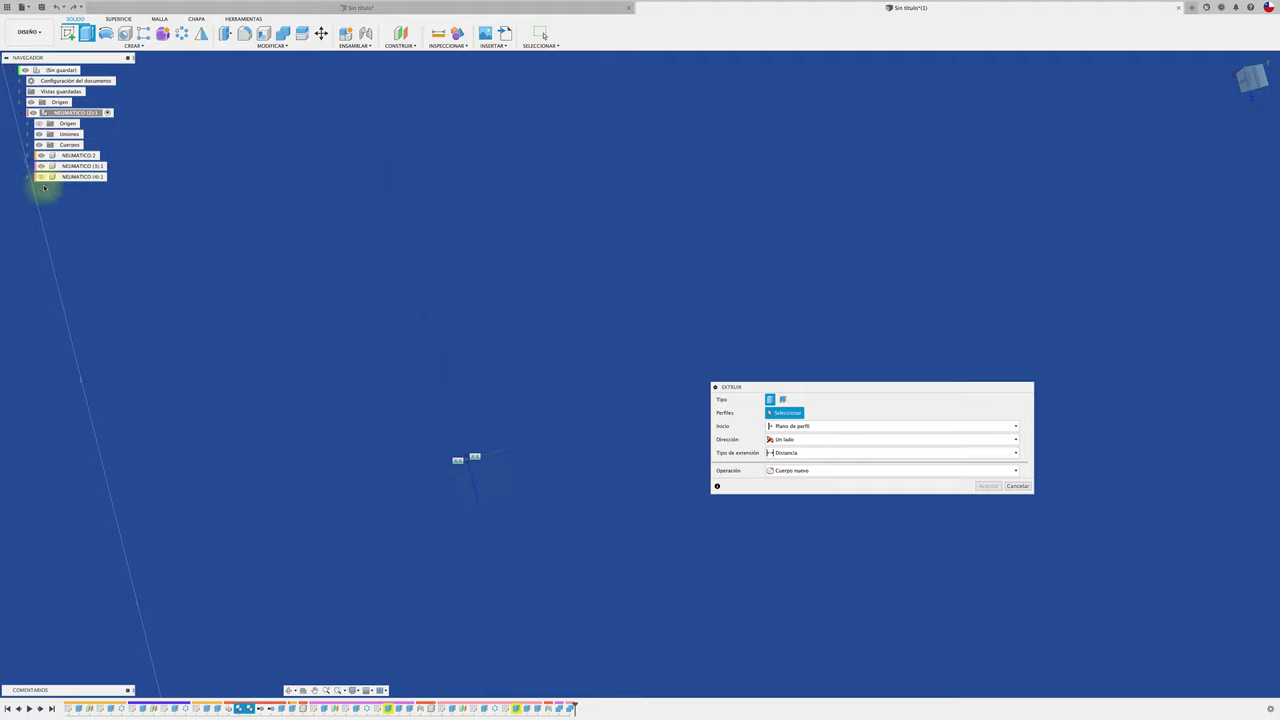
{"action": "left_click", "coordinate": [40, 175]}
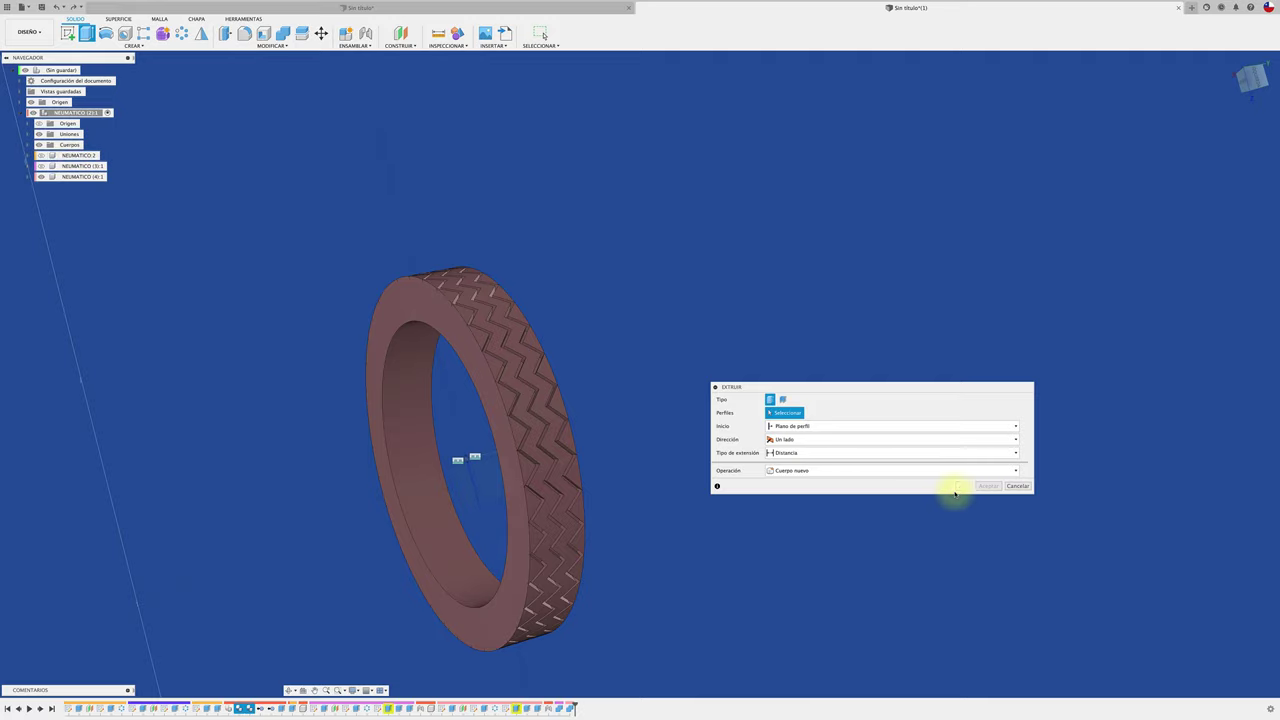
{"action": "left_click", "coordinate": [1012, 486]}
Remove NEUMATICO 2 and NEUMATICO (3):1, then activate NEUMATICO (4):1.
{"action": "right_click", "coordinate": [81, 158]}
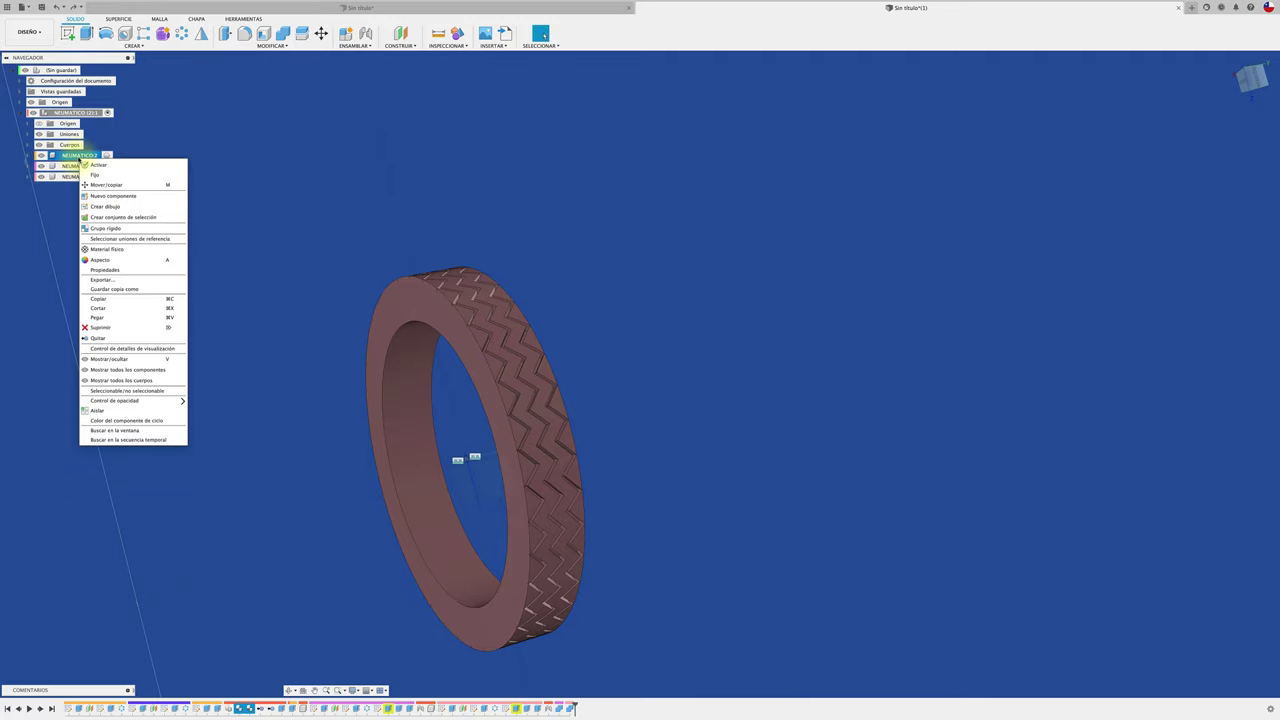
{"action": "left_click", "coordinate": [96, 341]}
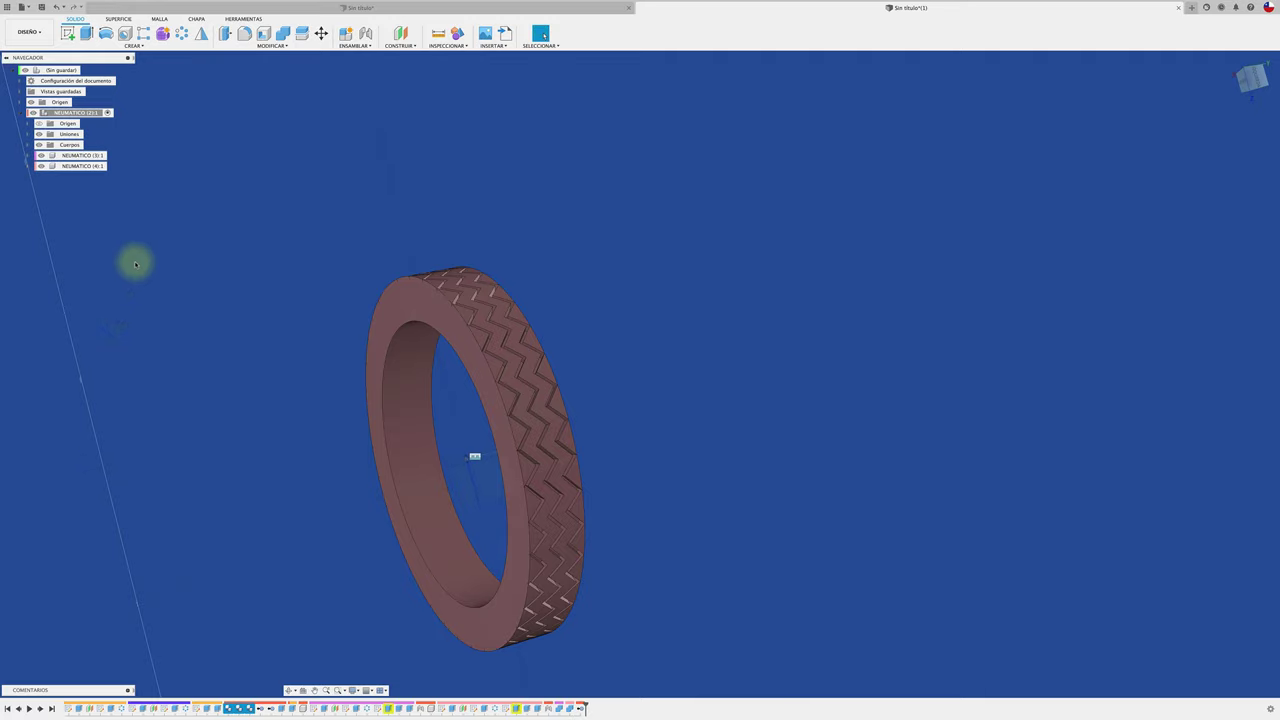
{"action": "right_click", "coordinate": [86, 157]}
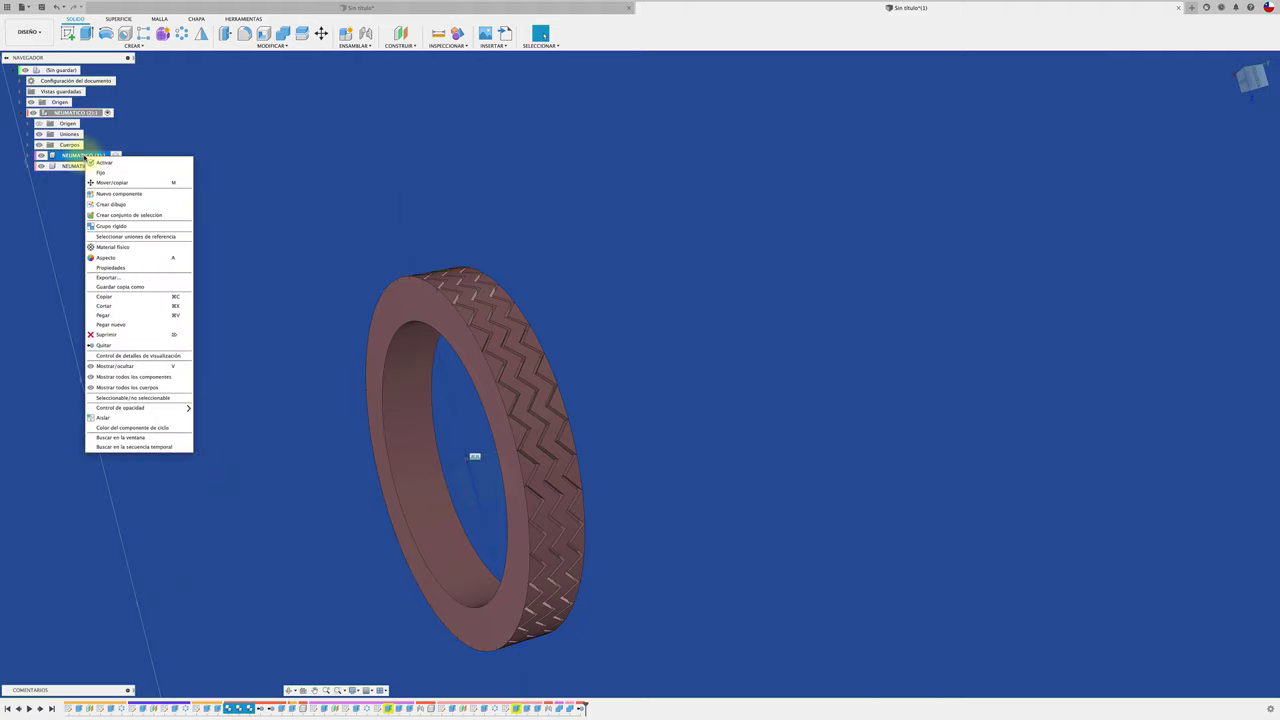
{"action": "left_click", "coordinate": [101, 344]}
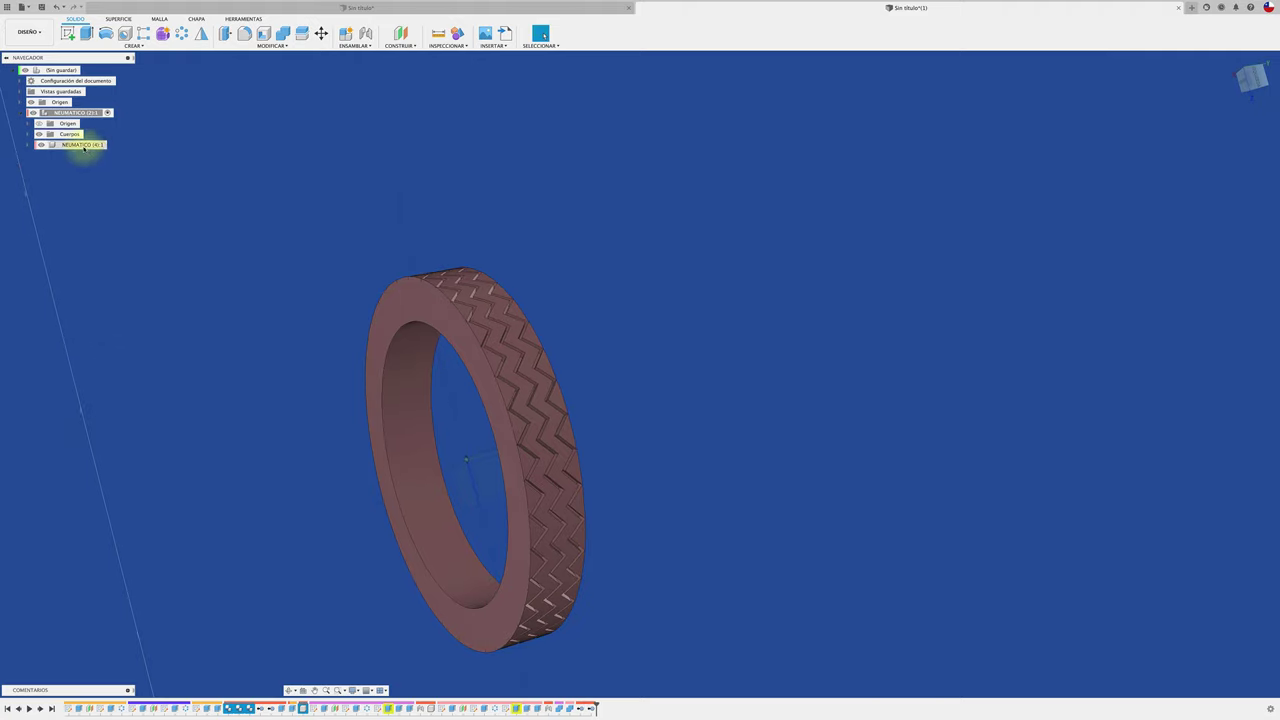
{"action": "left_click", "coordinate": [115, 144]}
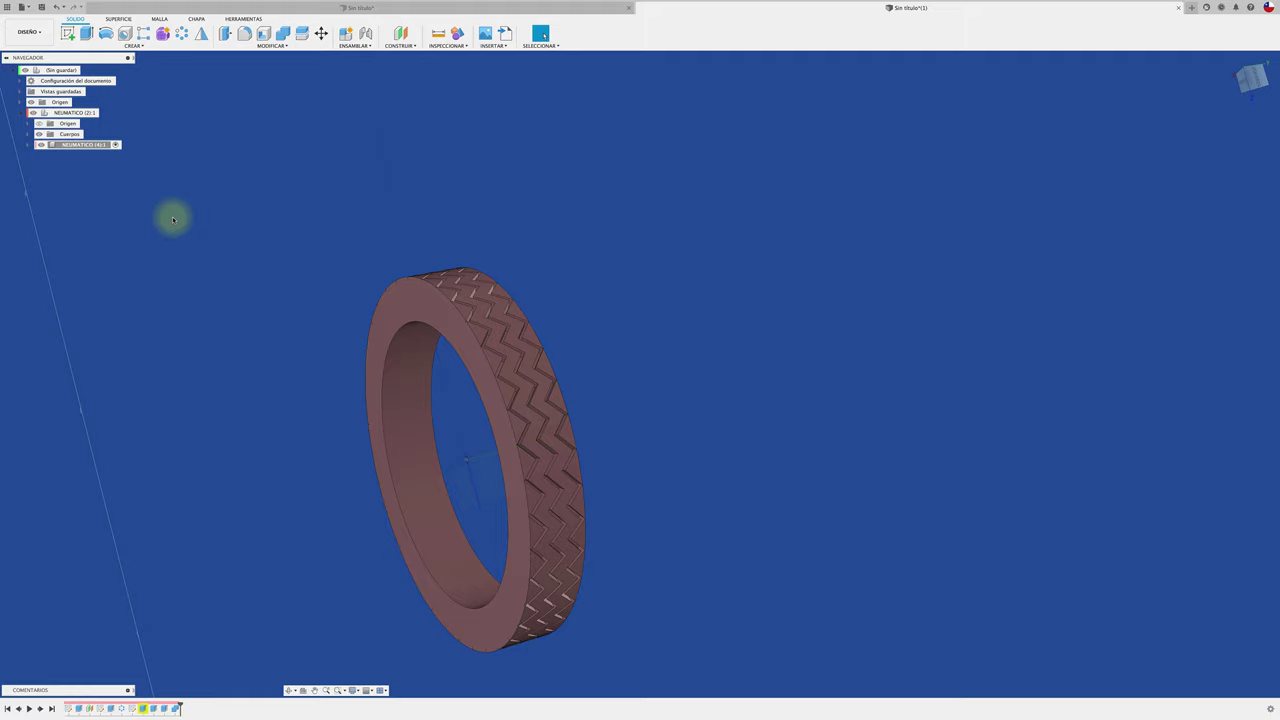
Extrude one tyre sidewall face 2 mm, joined to the body.
{"action": "left_click", "coordinate": [86, 34]}
{"action": "left_click", "coordinate": [425, 318]}
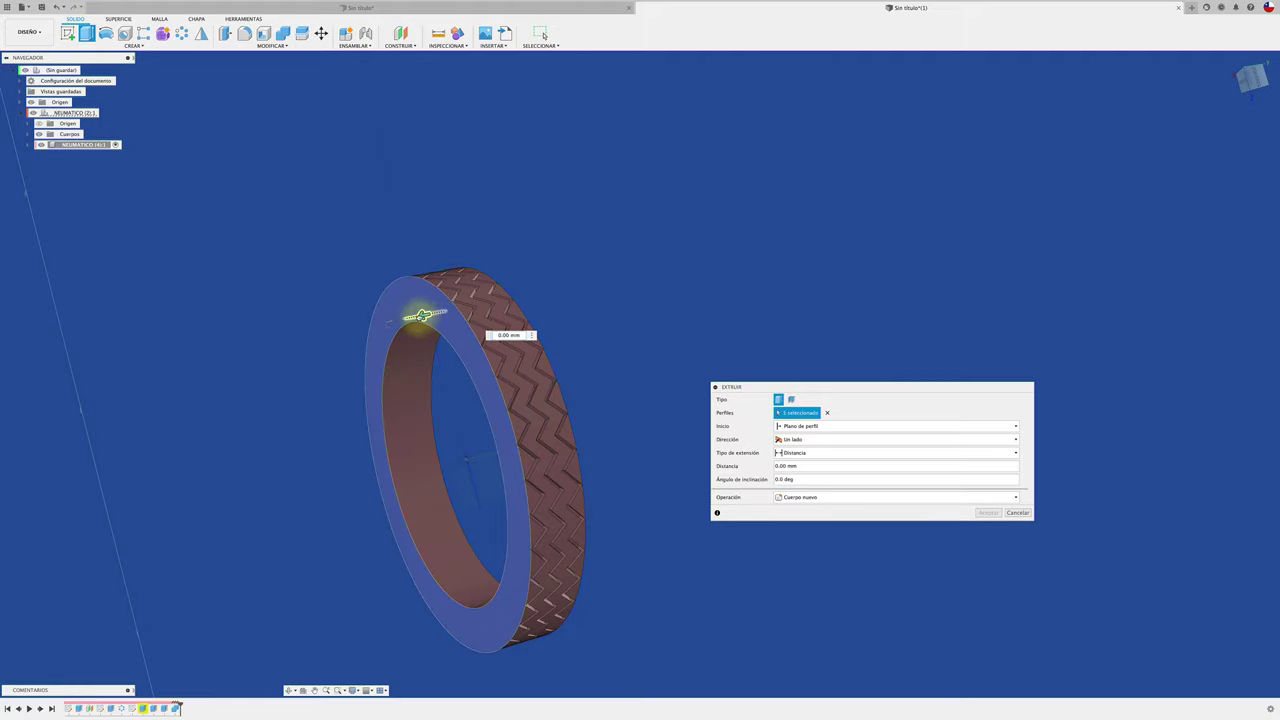
{"action": "left_click_drag", "start_coordinate": [425, 317], "coordinate": [404, 320]}
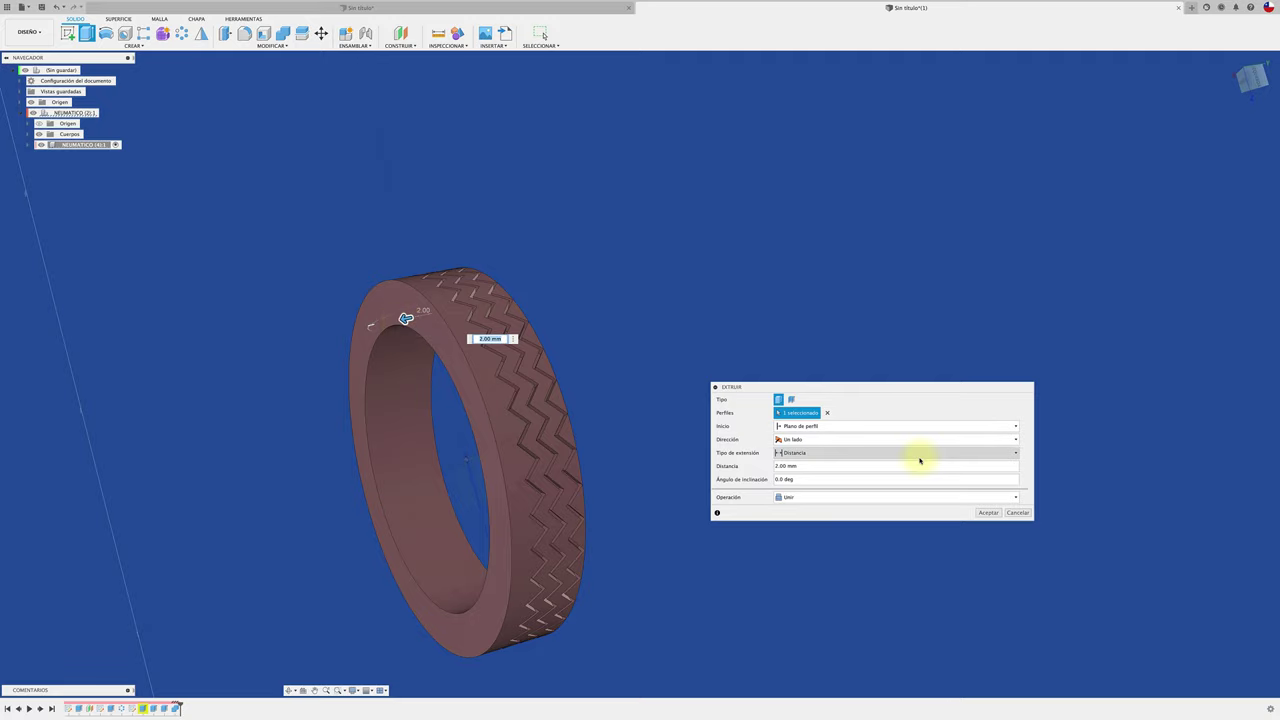
{"action": "left_click", "coordinate": [987, 513]}
Extrude the opposite ring face 3 mm, joined to the body.
{"action": "middle_click_drag", "start_coordinate": [569, 269], "coordinate": [467, 253], "text": "shift"}
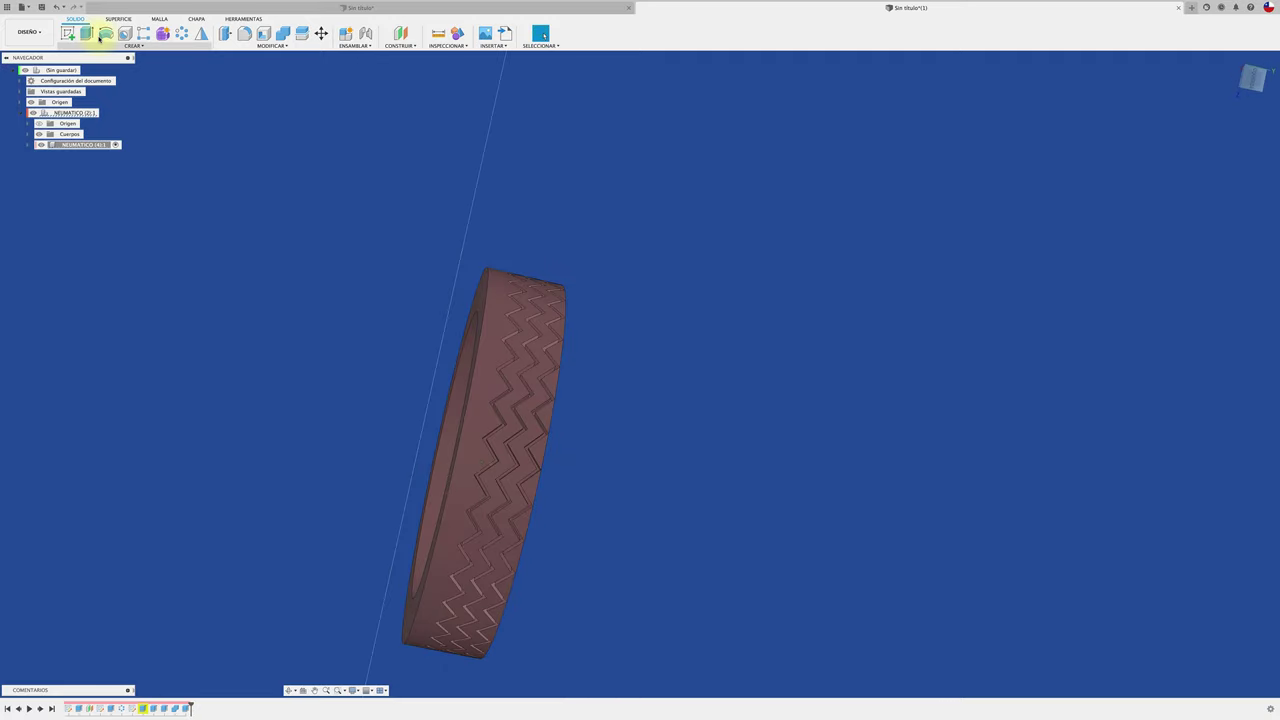
{"action": "key", "text": "e"}
{"action": "left_click", "coordinate": [530, 301]}
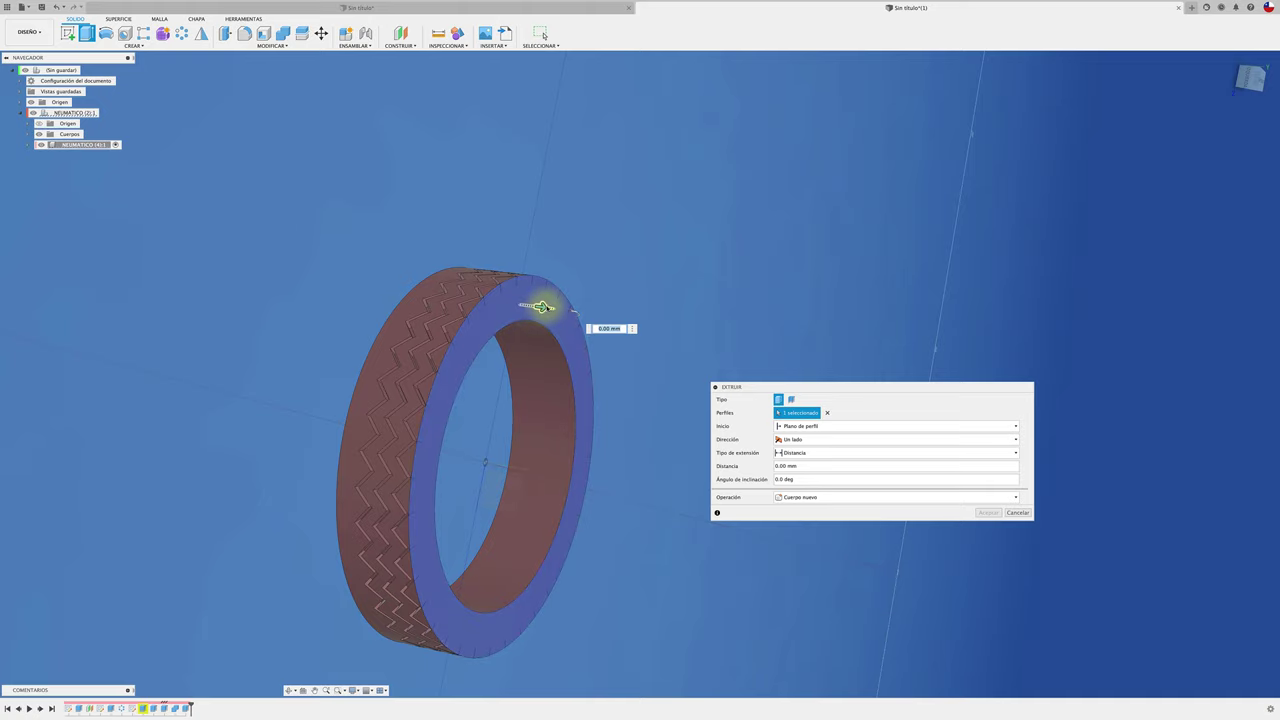
{"action": "left_click_drag", "start_coordinate": [541, 307], "coordinate": [564, 308]}
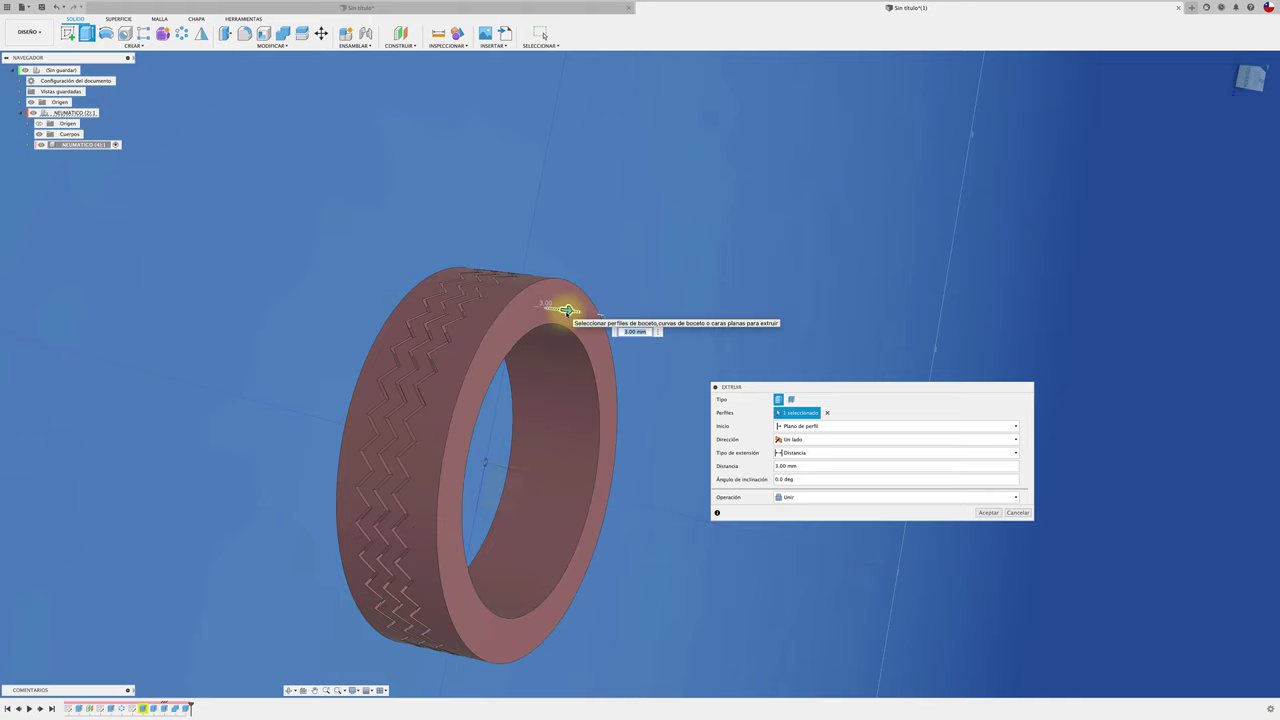
{"action": "key", "text": "Return"}
{"action": "middle_click_drag", "start_coordinate": [566, 312], "coordinate": [374, 193], "text": "shift"}
Fillet the two outer sidewall edges of the tyre.
{"action": "left_click", "coordinate": [243, 38]}
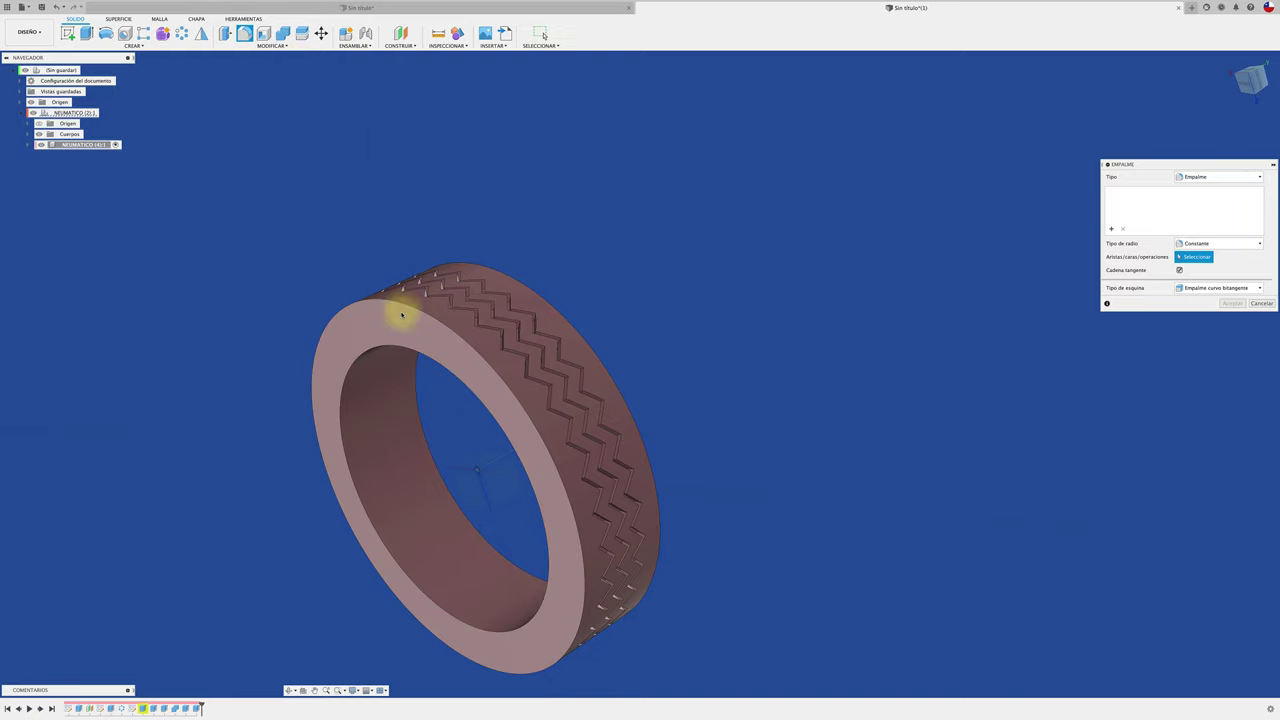
{"action": "left_click", "coordinate": [403, 305]}
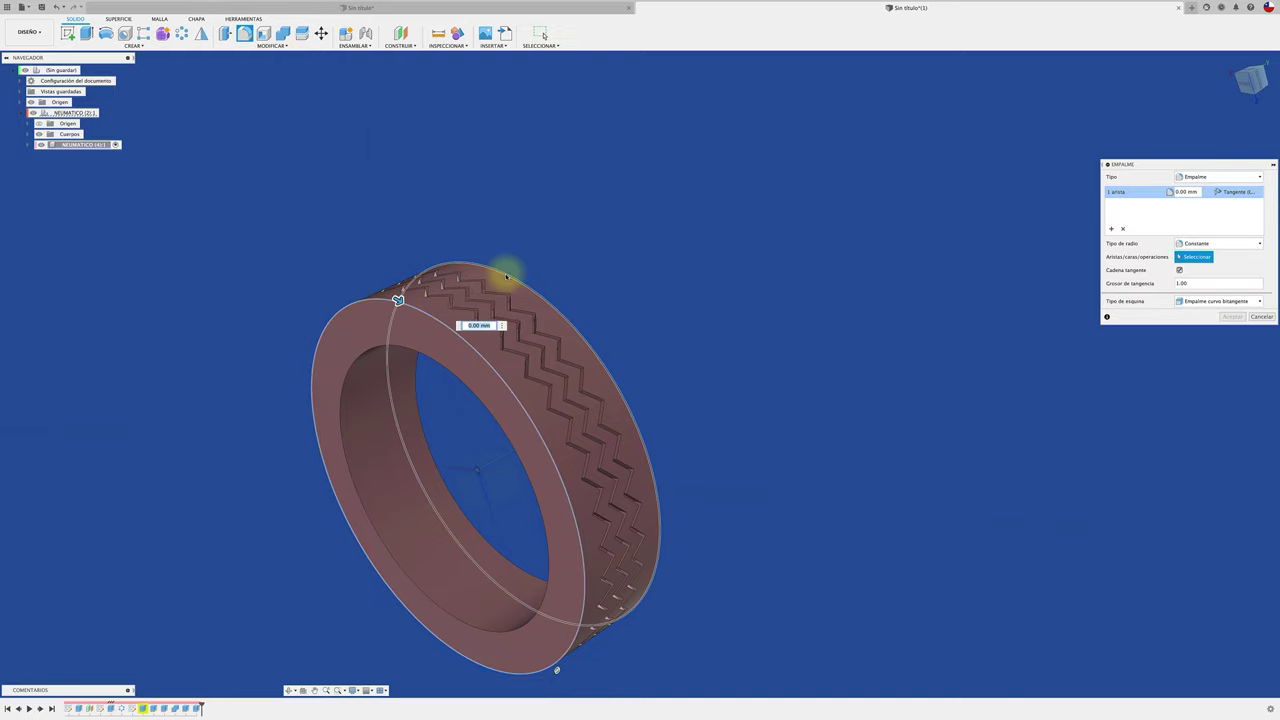
{"action": "left_click", "coordinate": [510, 268]}
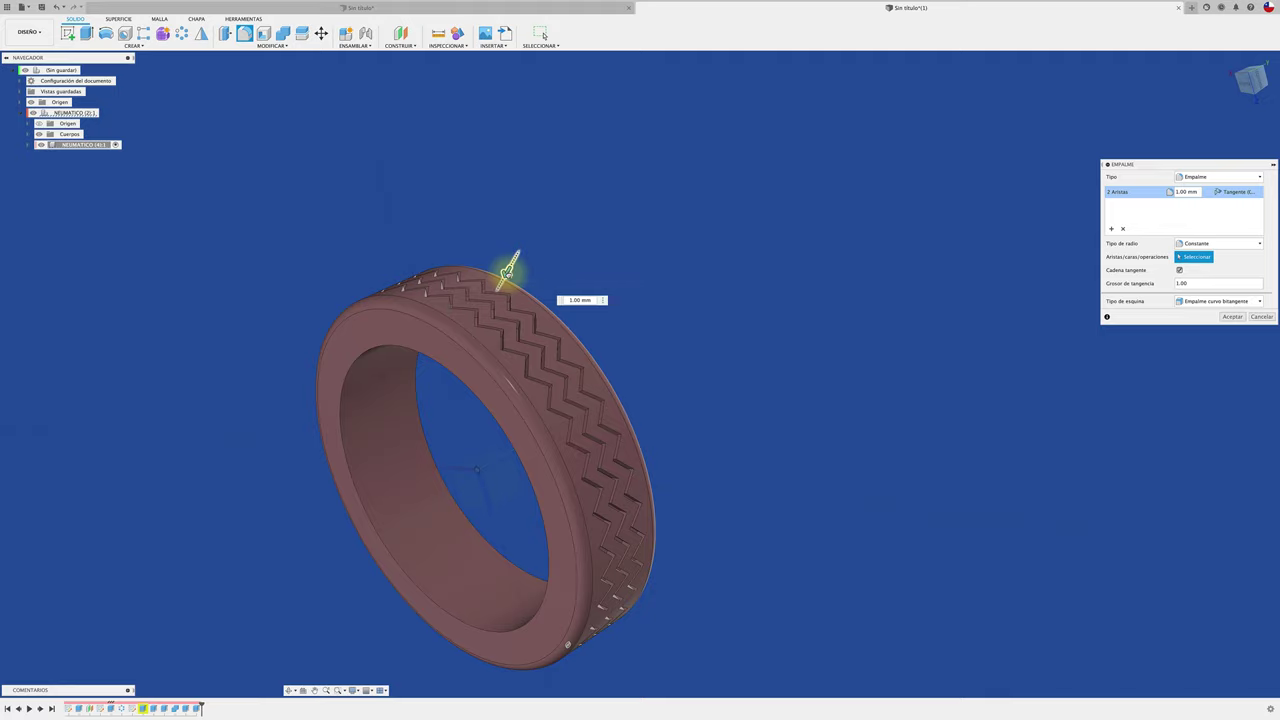
{"action": "type", "text": "1.5"}
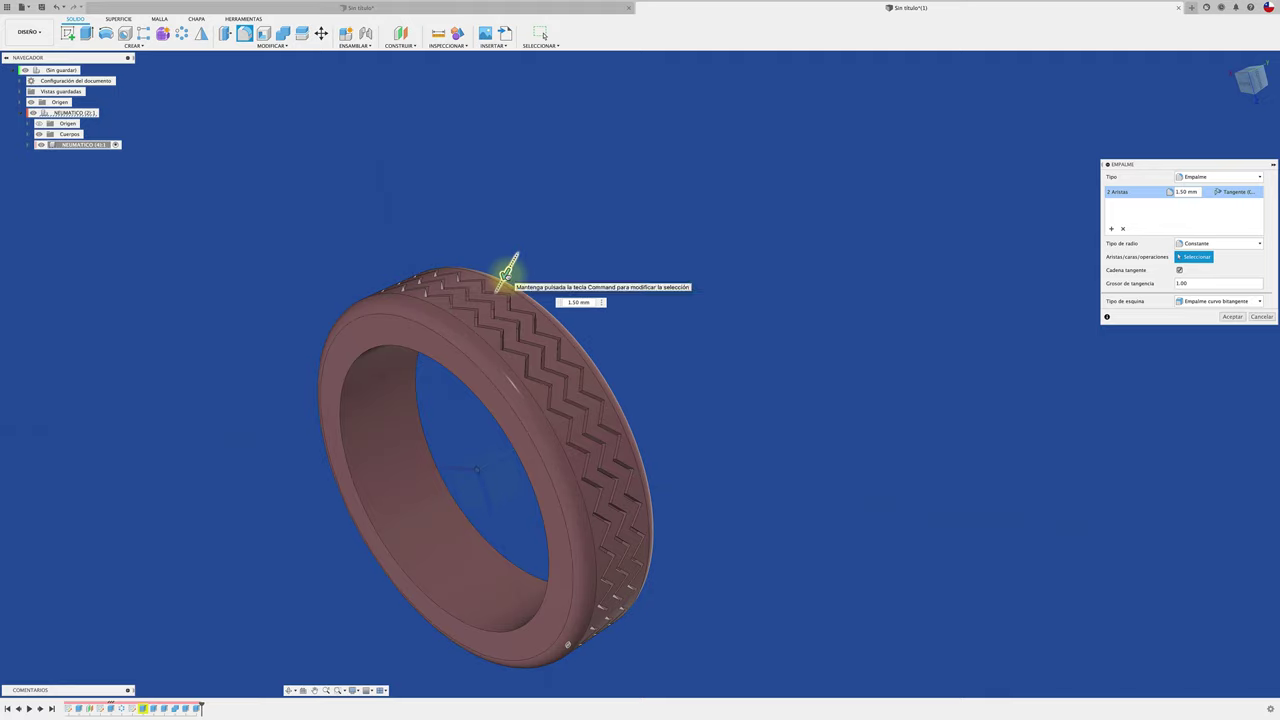
{"action": "type", "text": "2"}
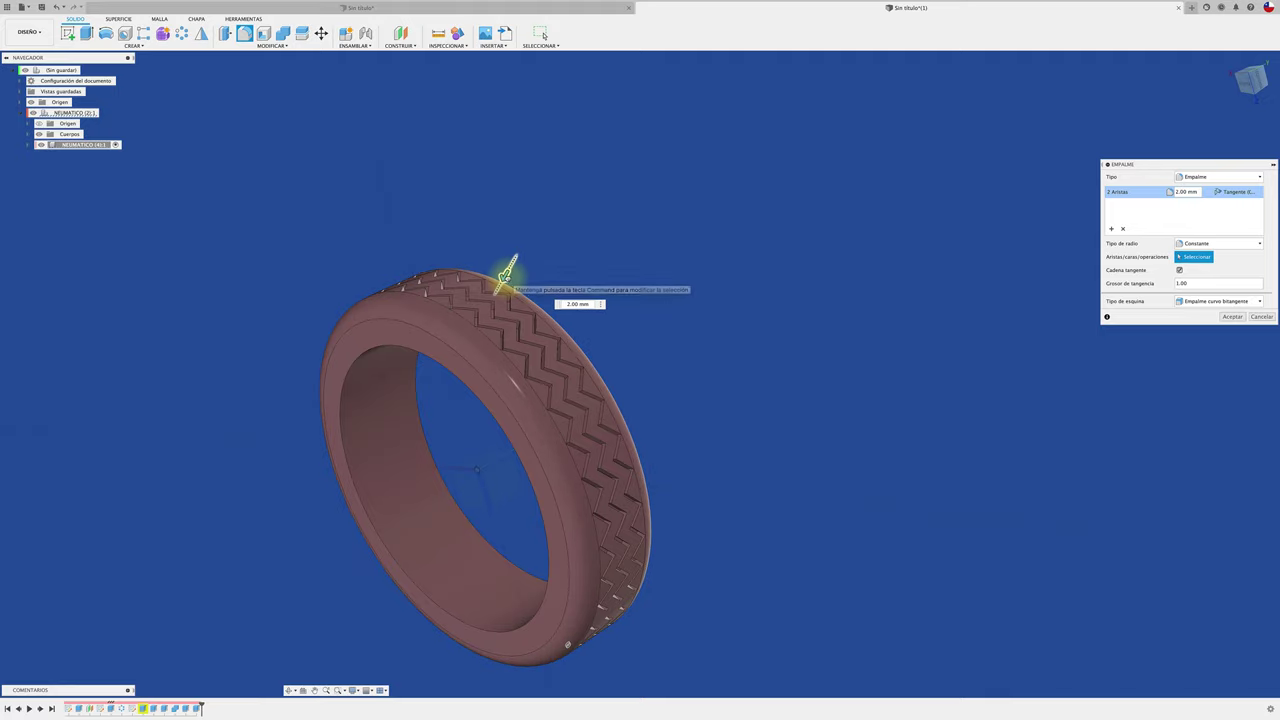
{"action": "type", "text": "1.5"}
{"action": "left_click", "coordinate": [1233, 317]}
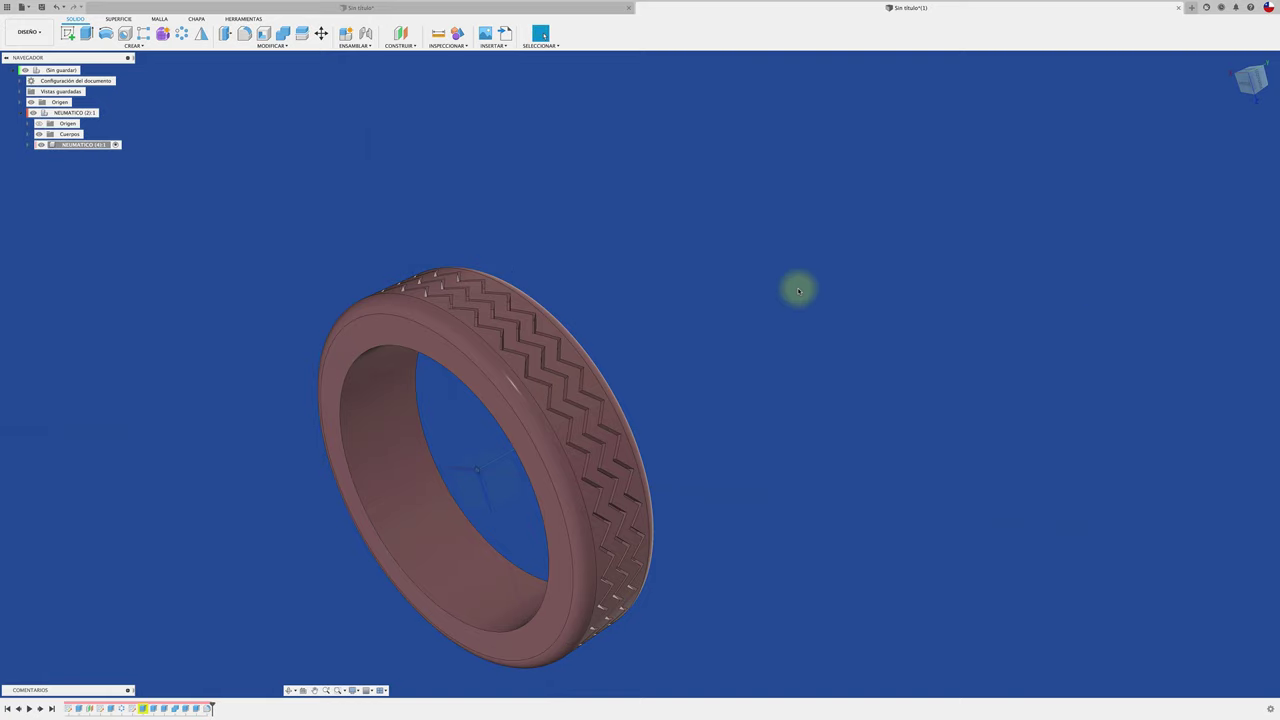
{"action": "middle_click_drag", "start_coordinate": [794, 286], "coordinate": [449, 362], "text": "shift"}
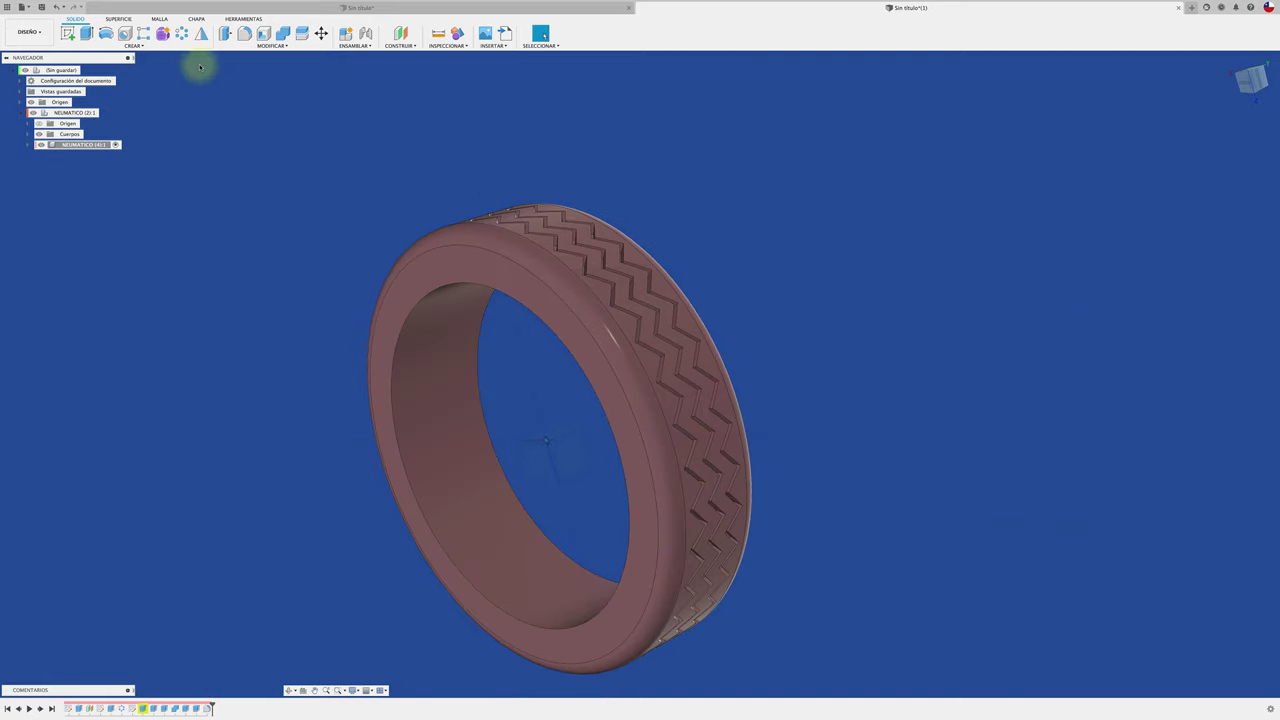
Round the inner and outer rim edges with a 1 mm fillet.
{"action": "left_click", "coordinate": [244, 33]}
{"action": "left_click", "coordinate": [414, 306]}
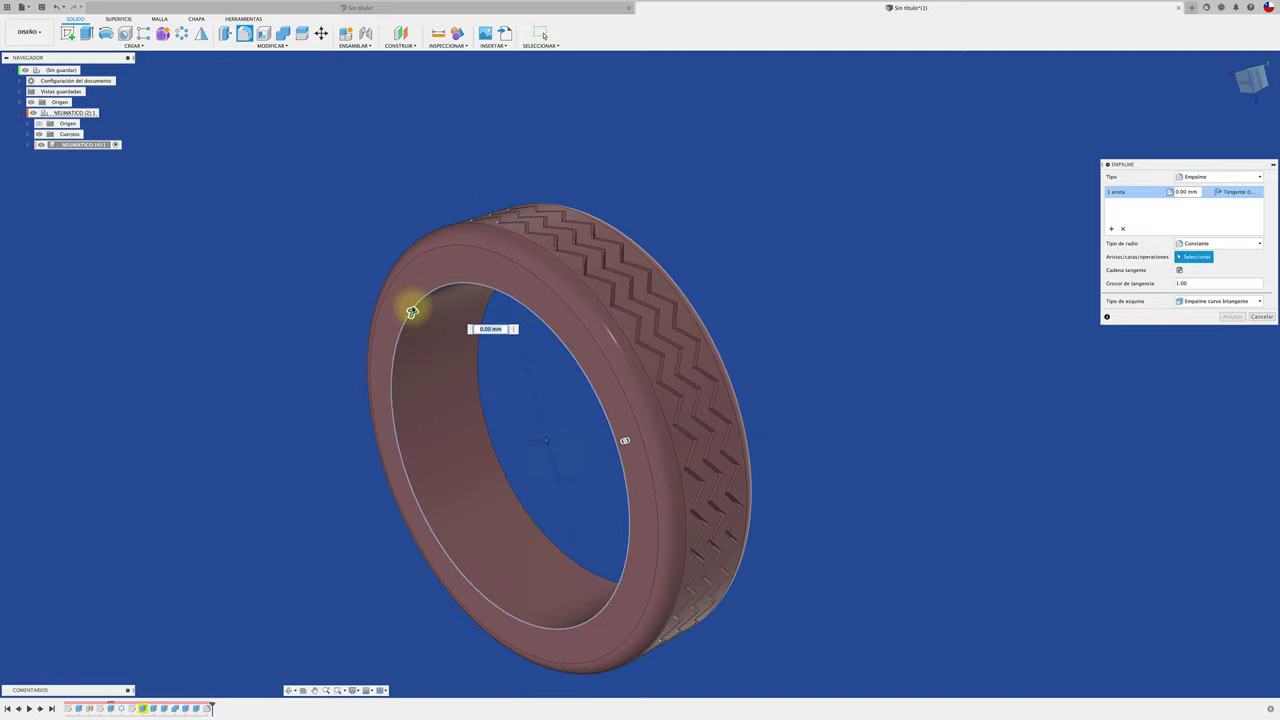
{"action": "left_click", "coordinate": [486, 312]}
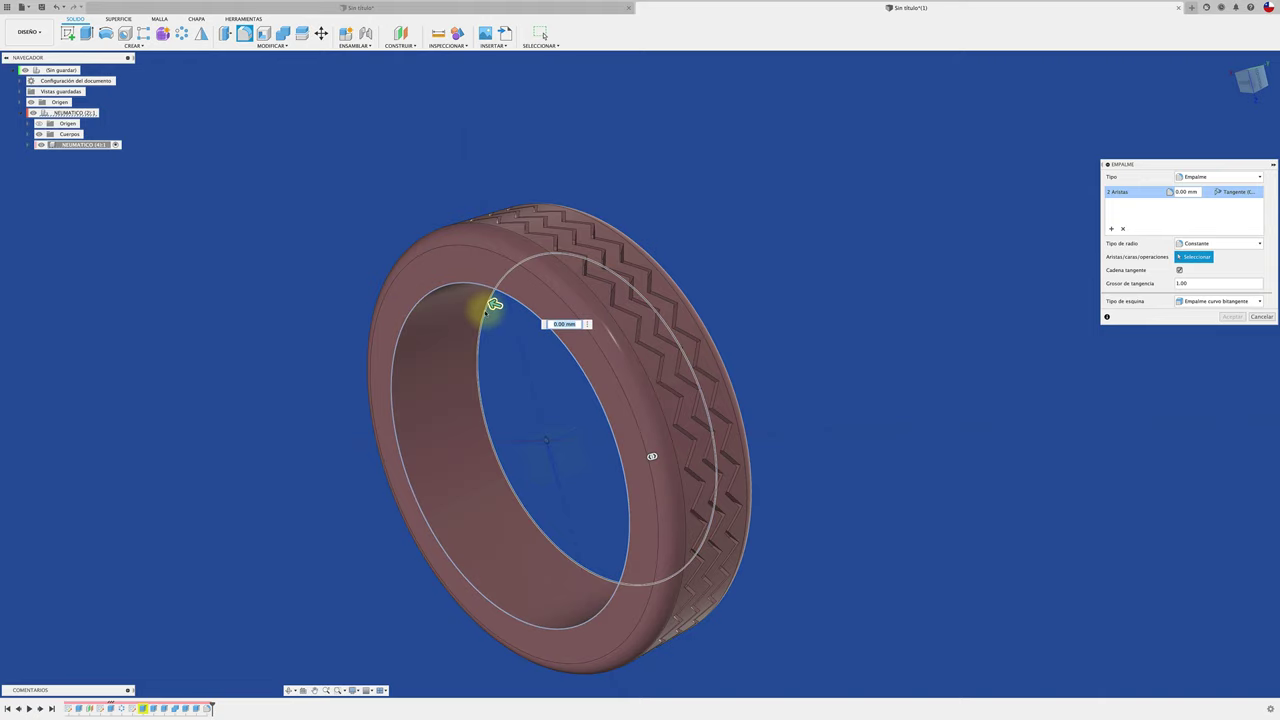
{"action": "left_click_drag", "start_coordinate": [495, 304], "coordinate": [490, 302]}
{"action": "left_click", "coordinate": [1231, 317]}
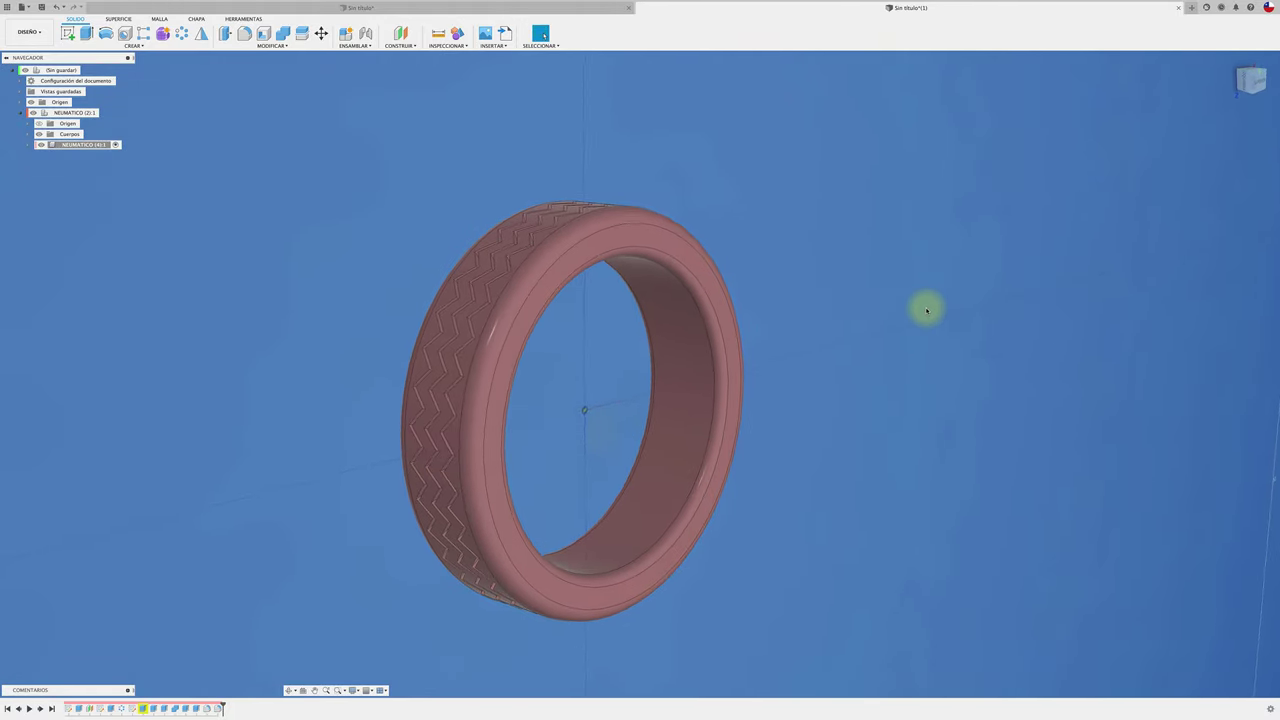
{"action": "left_click", "coordinate": [1256, 74]}
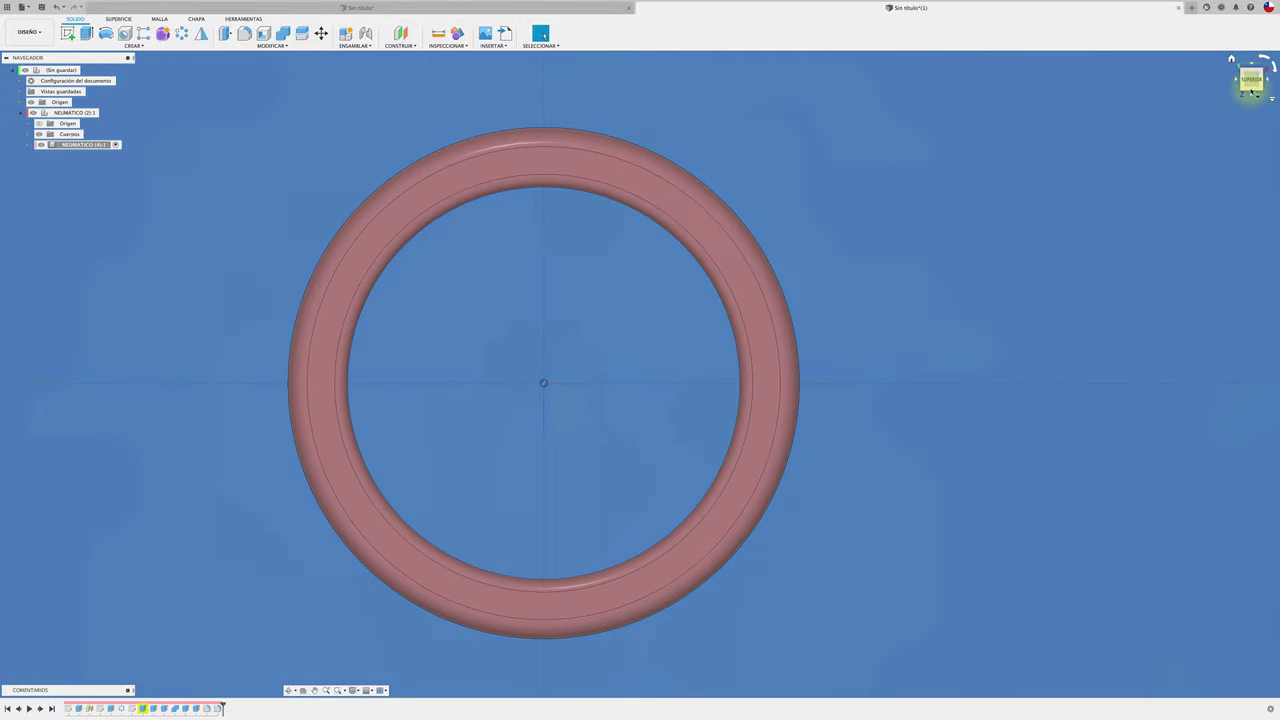
{"action": "left_click", "coordinate": [1230, 60]}
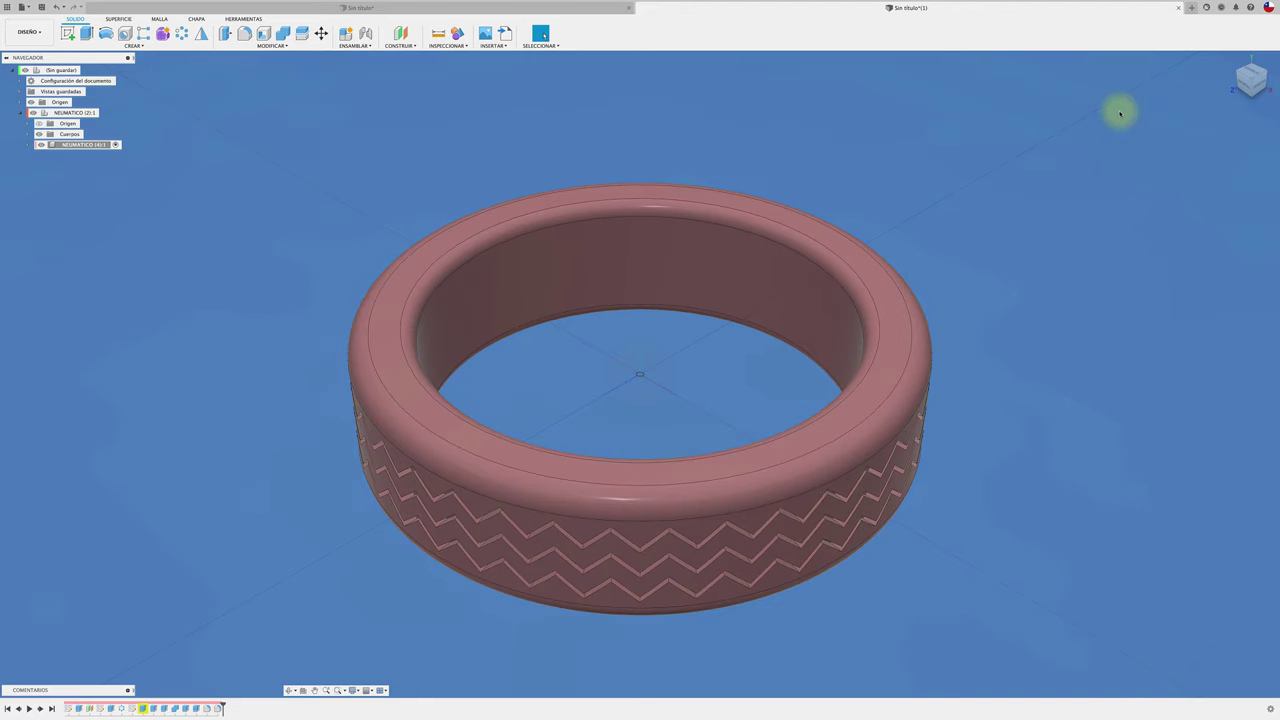
{"action": "left_click", "coordinate": [358, 691]}
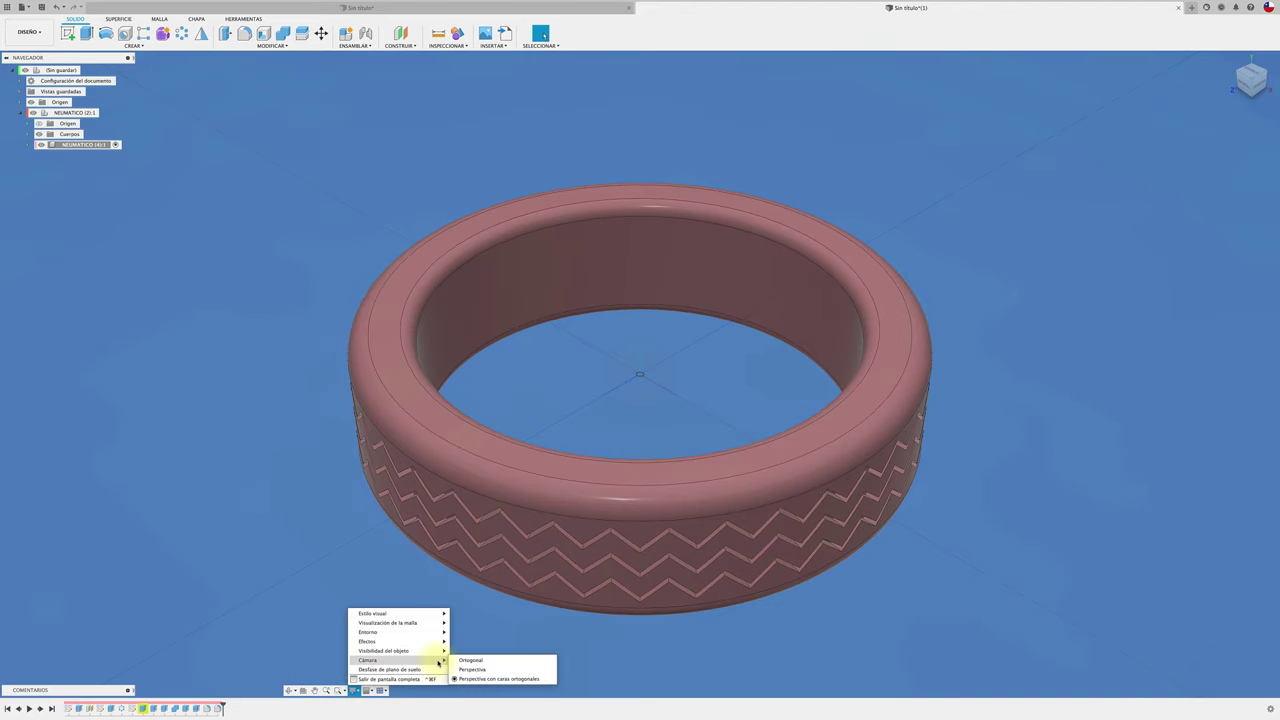
{"action": "left_click", "coordinate": [769, 642]}
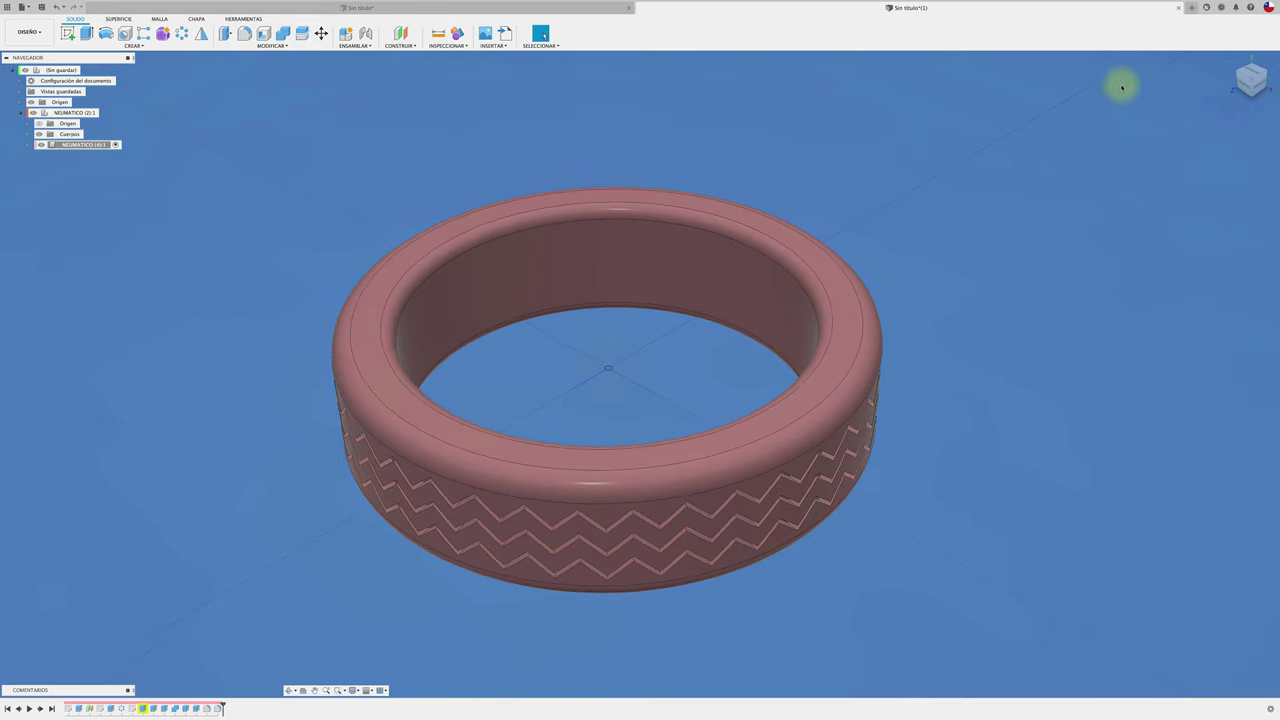
{"action": "left_click", "coordinate": [1260, 86]}
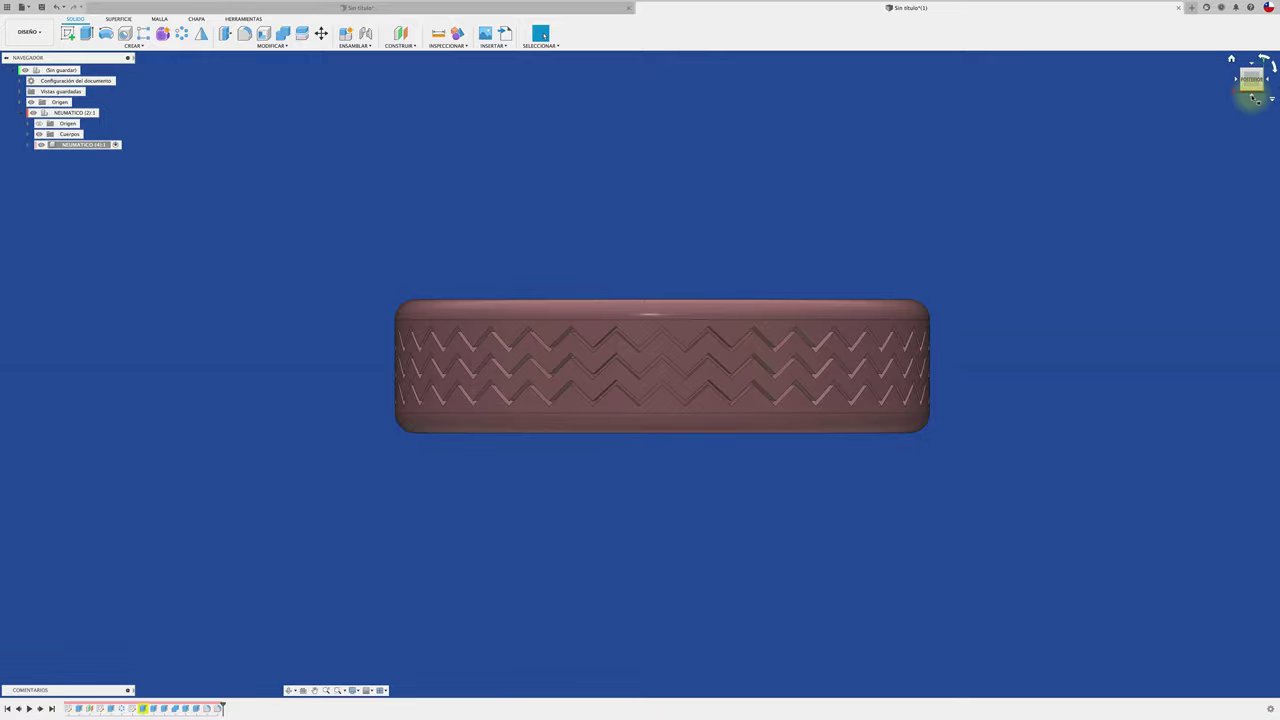
{"action": "left_click", "coordinate": [1255, 98]}
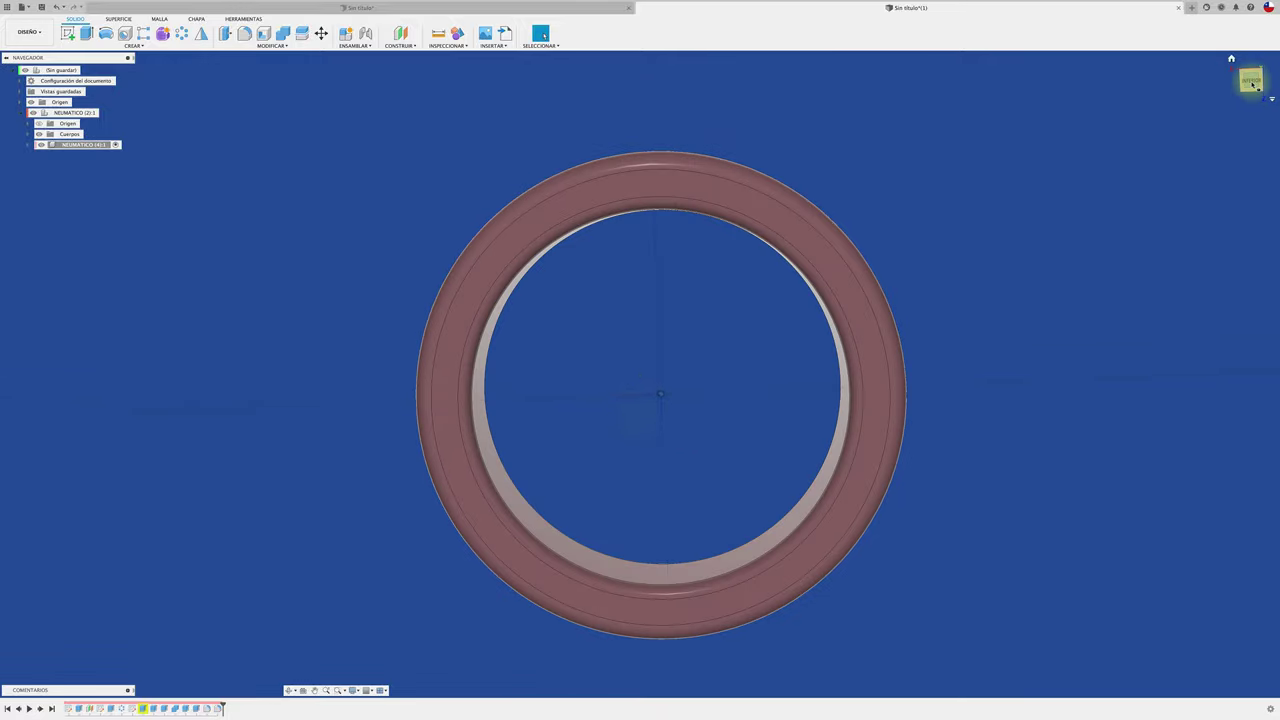
{"action": "left_click", "coordinate": [1252, 84]}
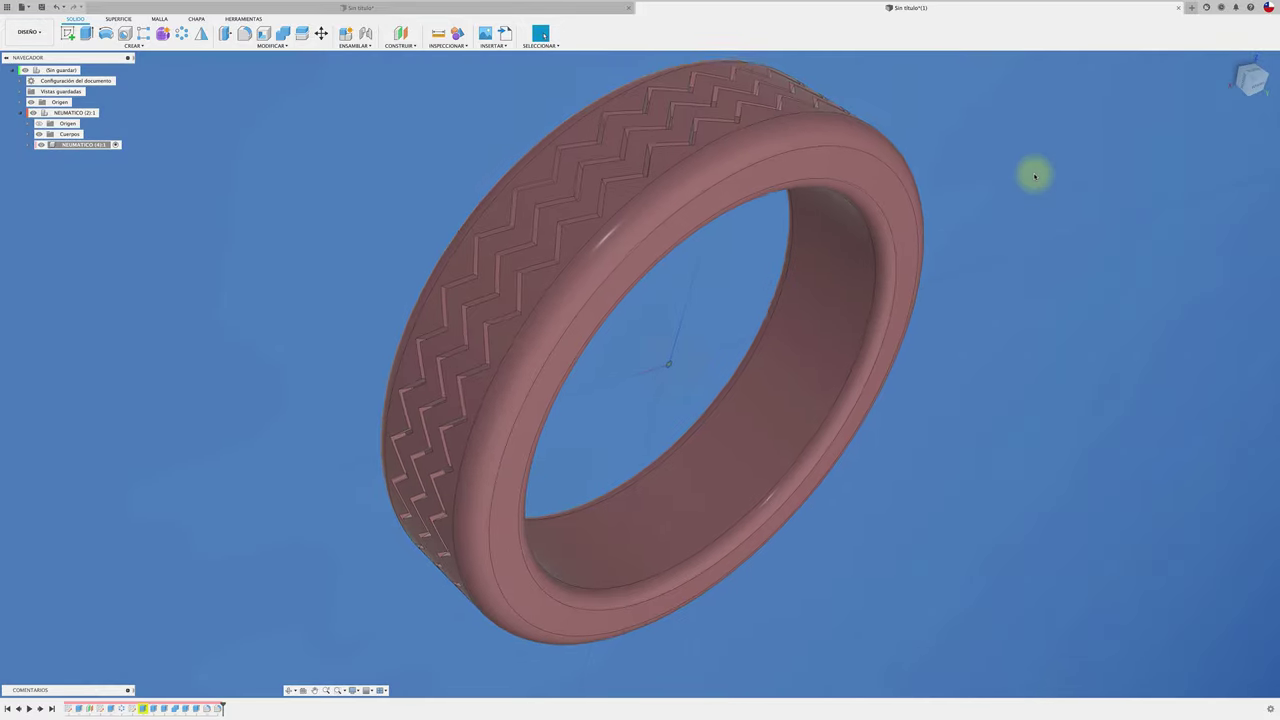
{"action": "mouse_move", "coordinate": [1035, 176]}
{"action": "middle_mouse_down", "text": "shift"}
{"action": "mouse_move", "coordinate": [777, 309]}
{"action": "mouse_move", "coordinate": [767, 266]}
{"action": "middle_mouse_up", "text": "shift"}
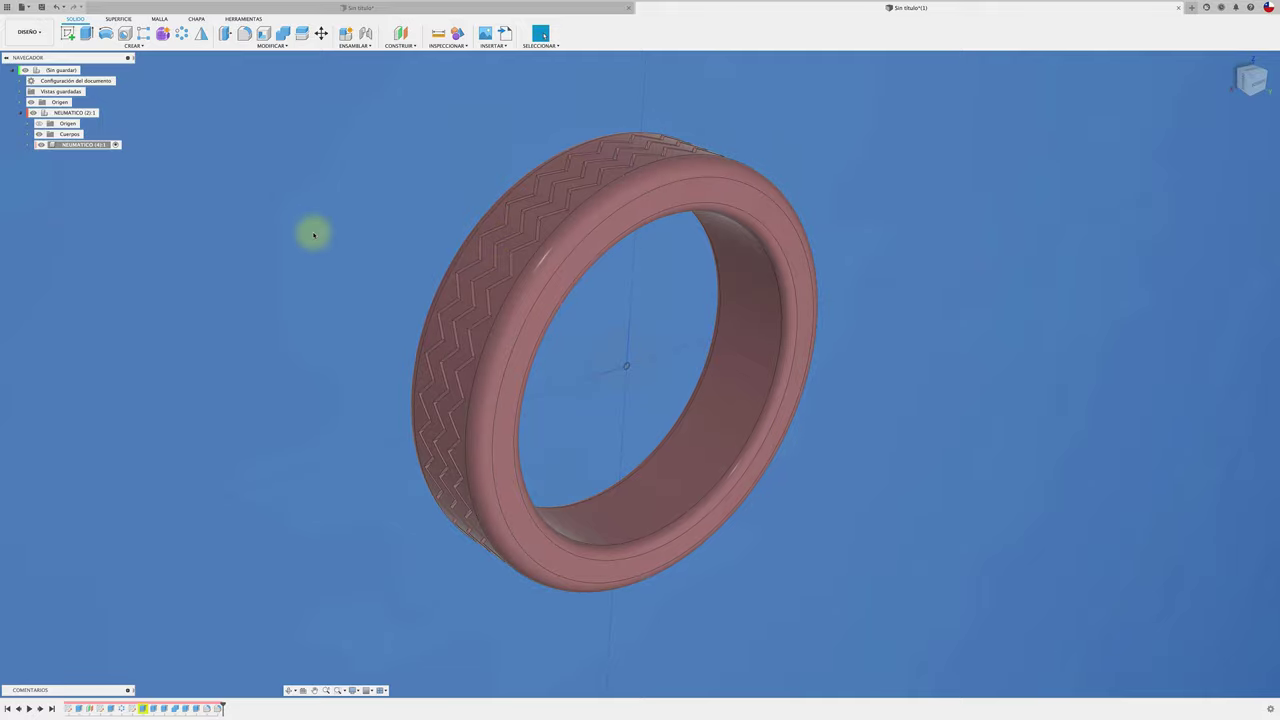